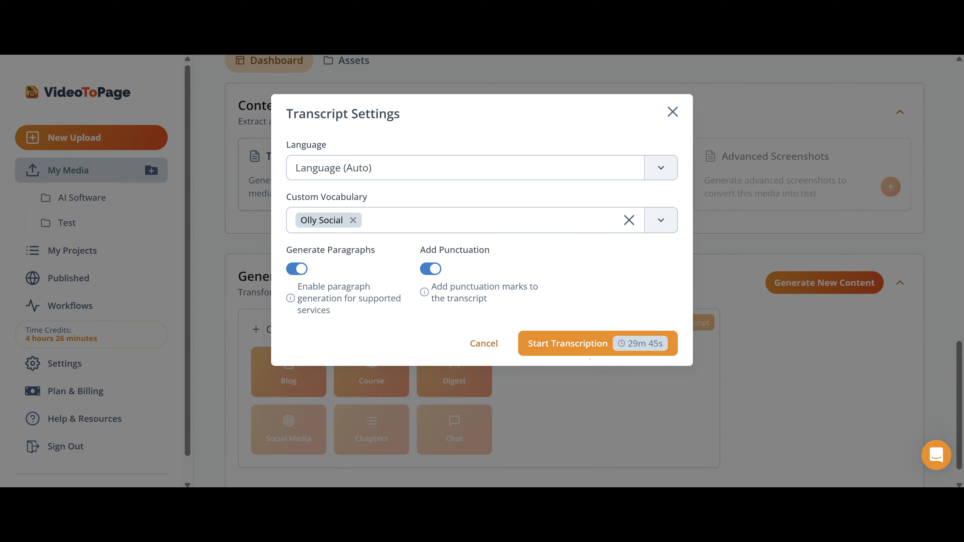
# Start the video's transcription with automatic language detection, and generate AI-powered advanced chapters without custom instructions.
pyautogui.click(596, 350)
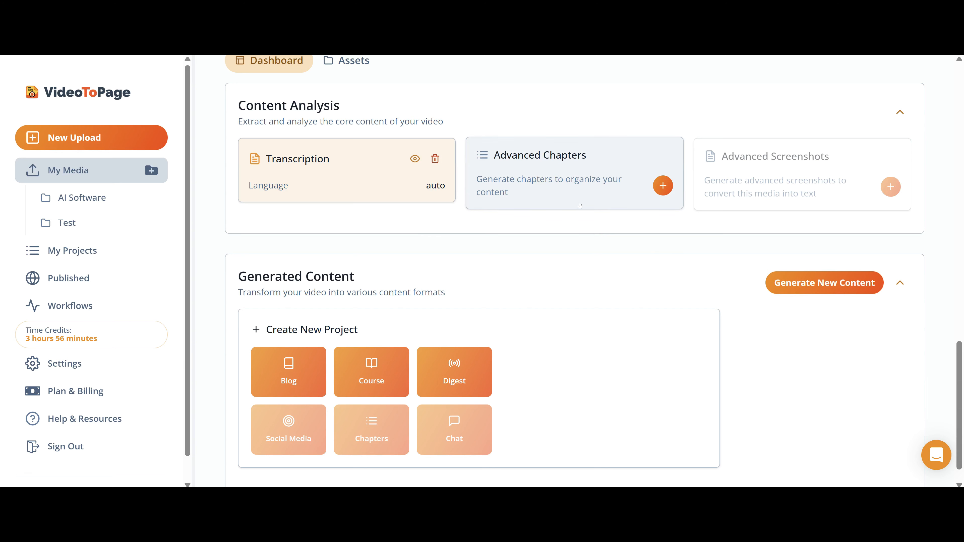
pyautogui.click(663, 186)
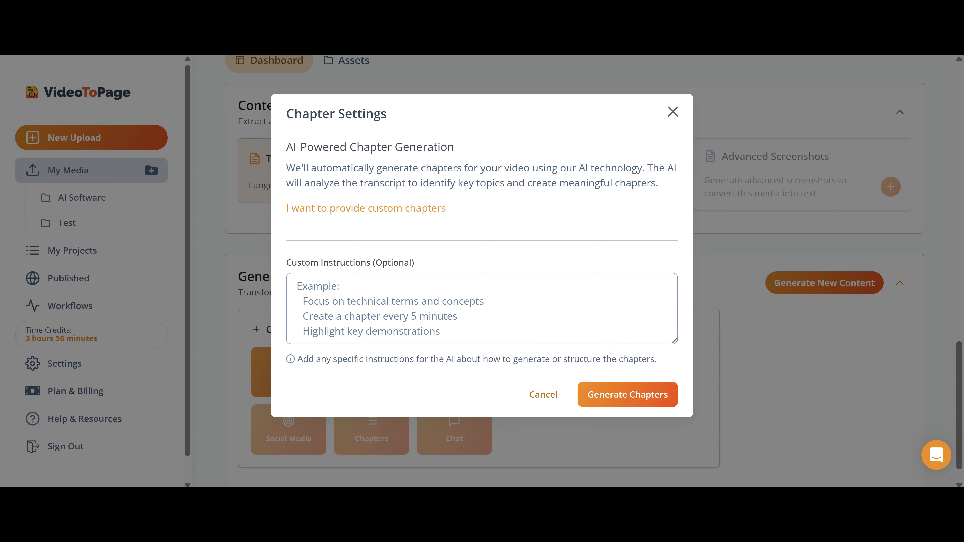
pyautogui.click(493, 337)
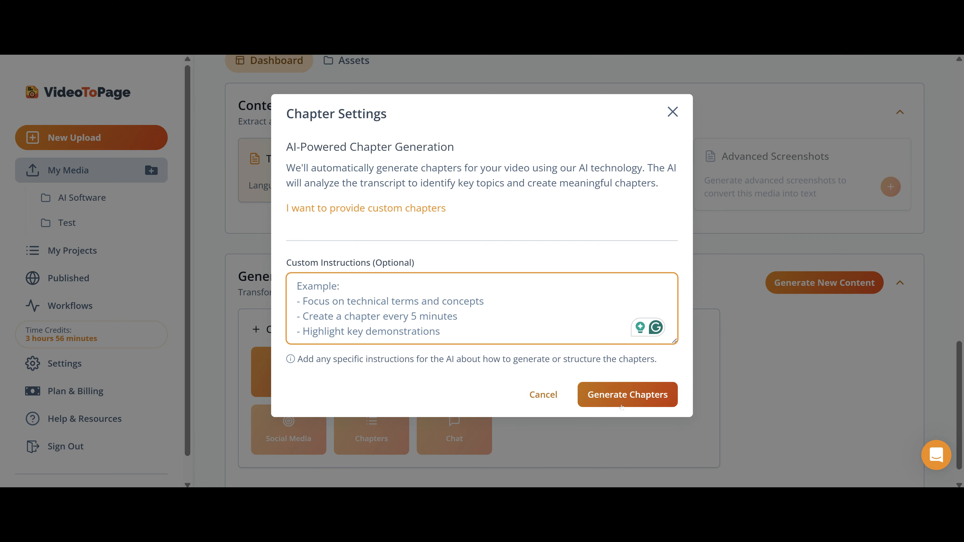
pyautogui.click(637, 404)
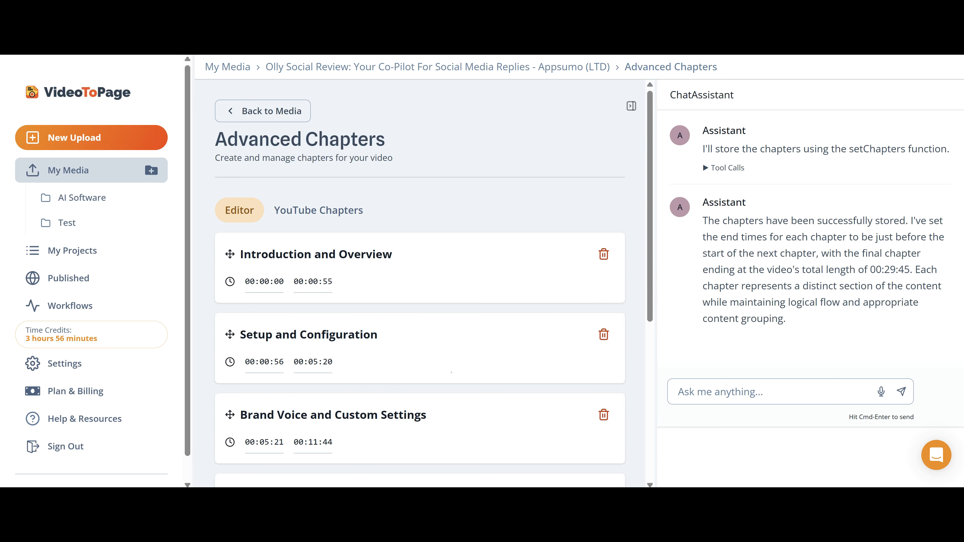
# Review the generated chapters and ask the chat assistant to "add an faq at the end".
pyautogui.scroll(-4, 451, 372)
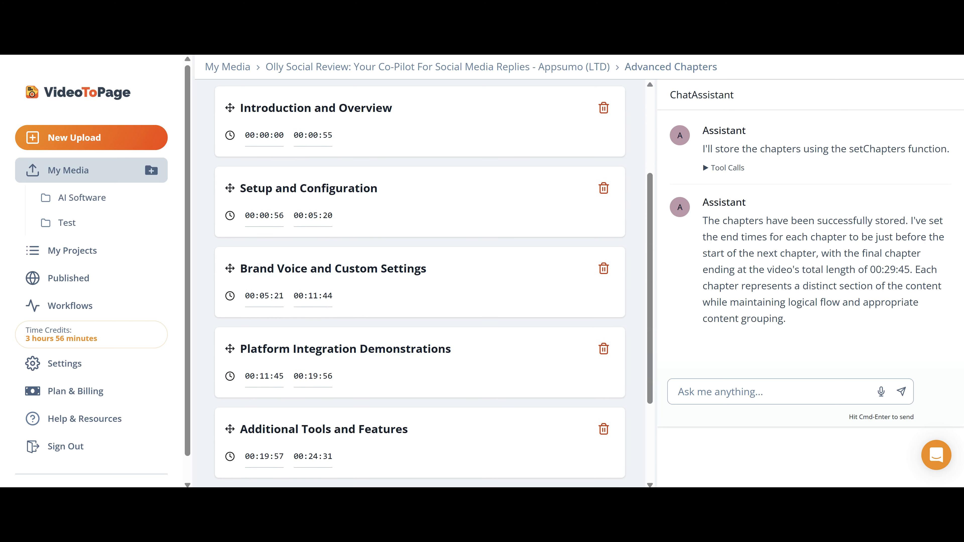
pyautogui.scroll(-4, 452, 372)
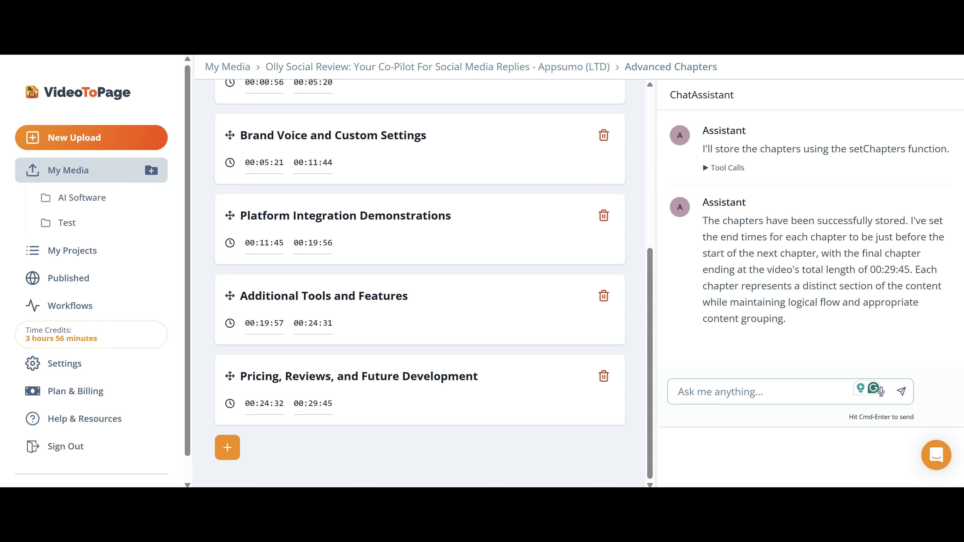
pyautogui.click(755, 392)
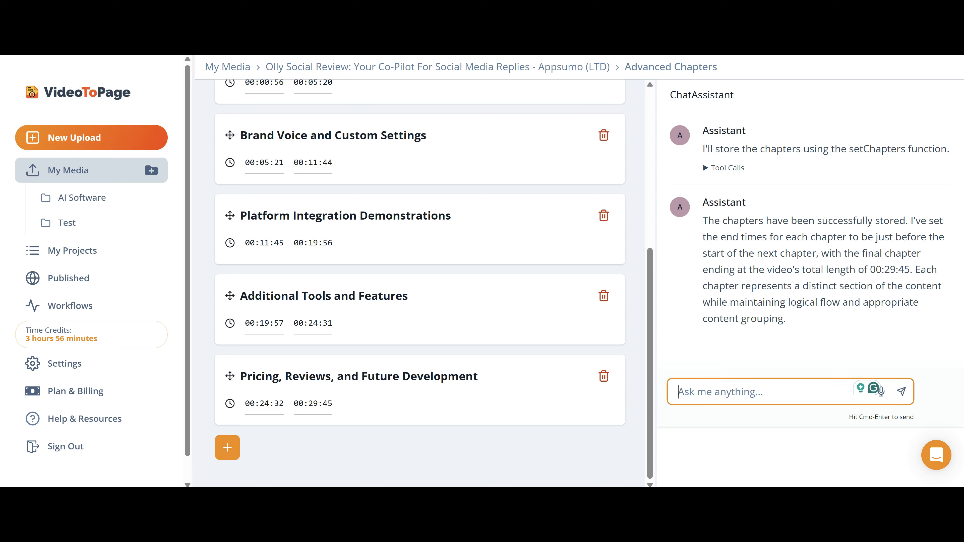
pyautogui.click(635, 334)
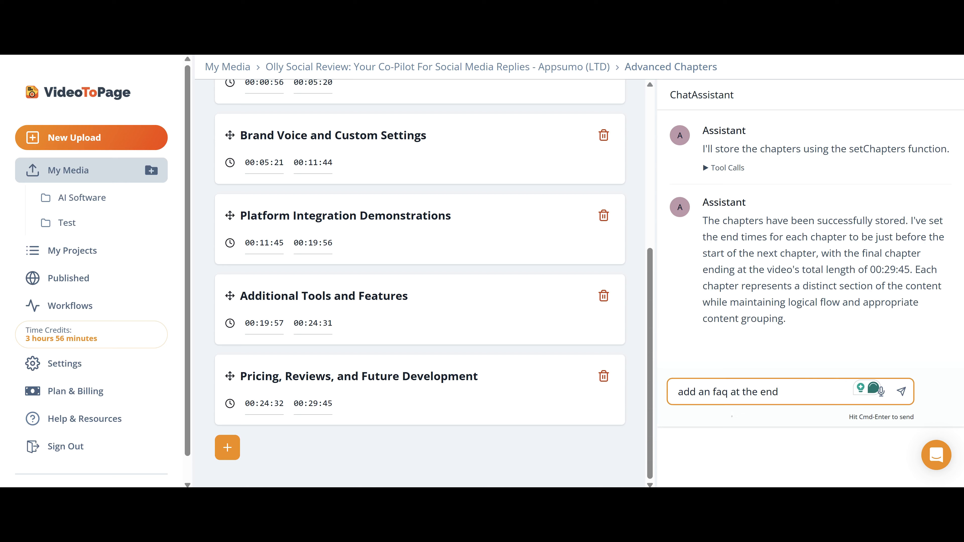
pyautogui.press('super+Return')
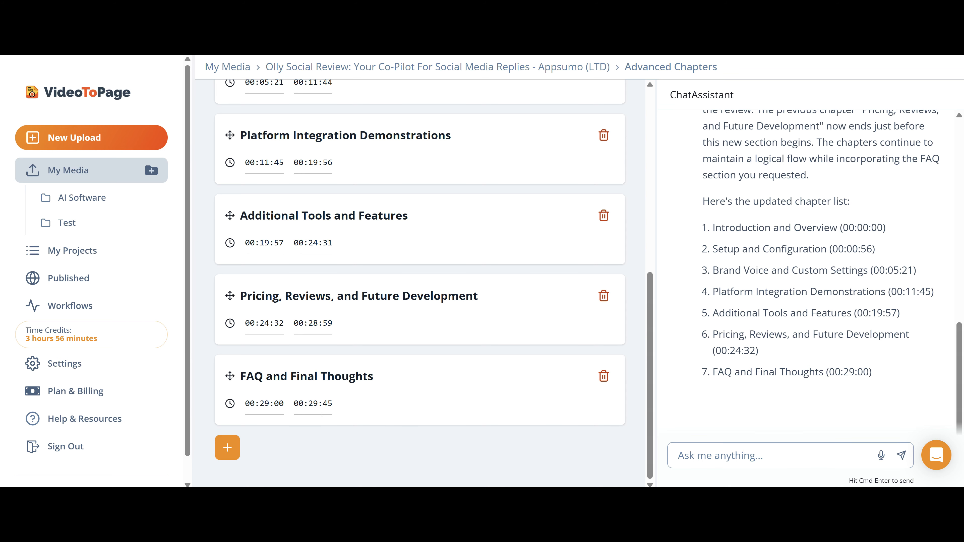
# Look through the updated chapter list, add a blank chapter after FAQ and Final Thoughts, and delete it again.
pyautogui.scroll(10, 434, 283)
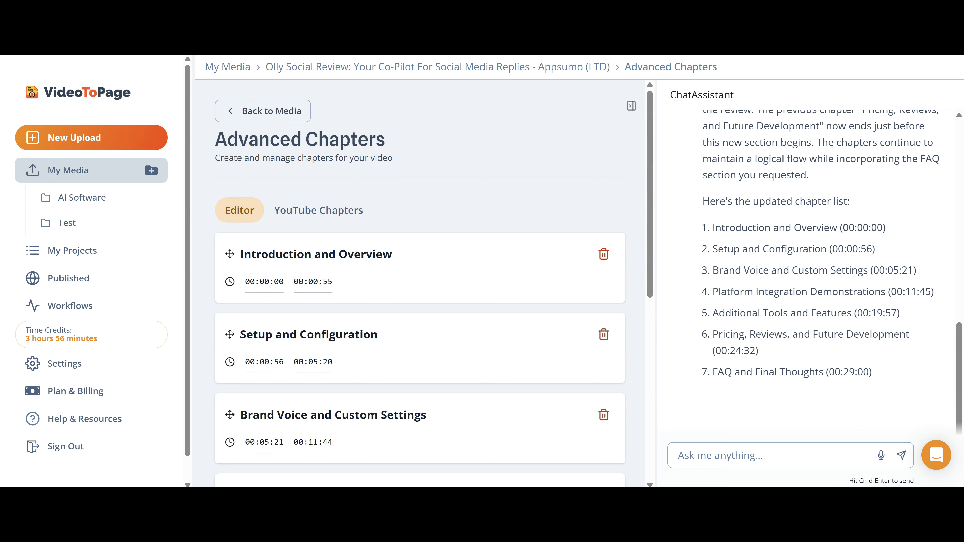
pyautogui.scroll(-8, 303, 244)
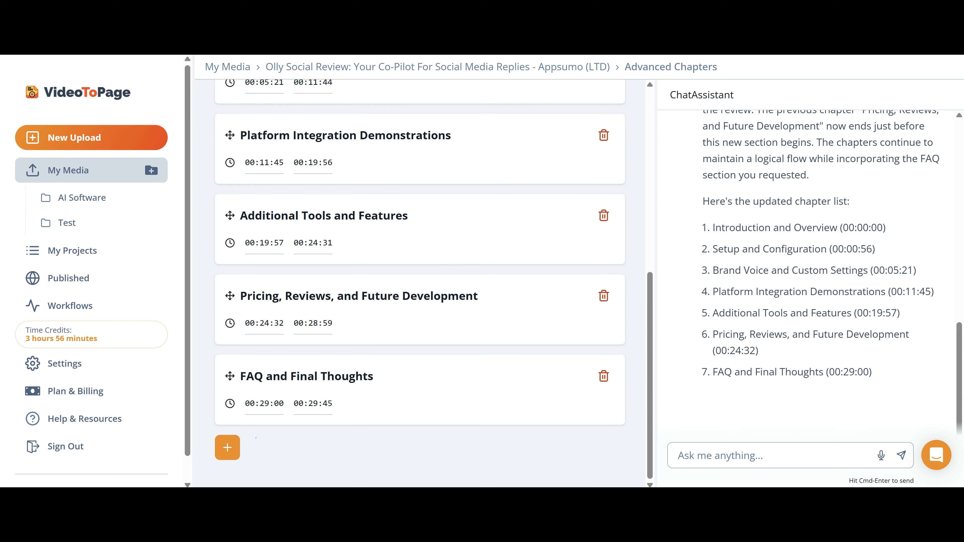
pyautogui.click(227, 447)
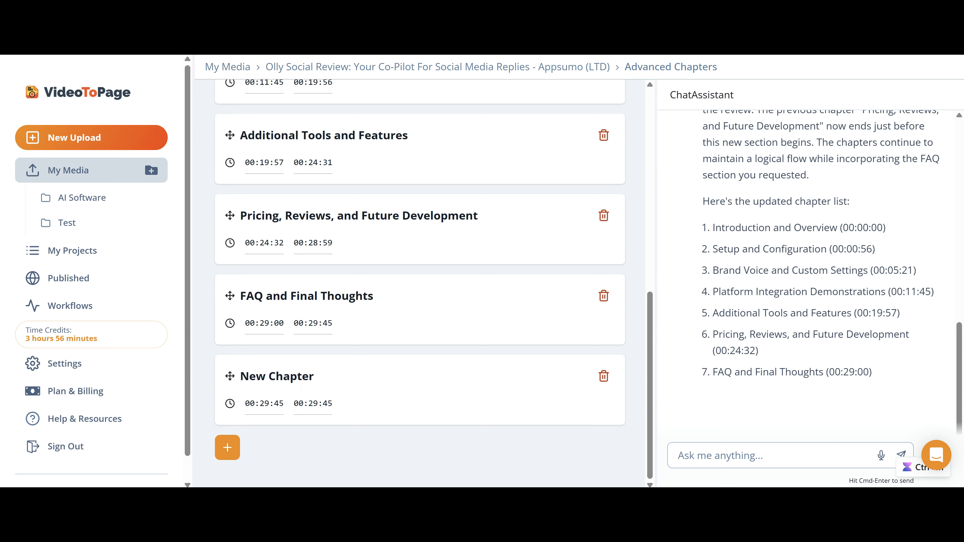
pyautogui.click(603, 376)
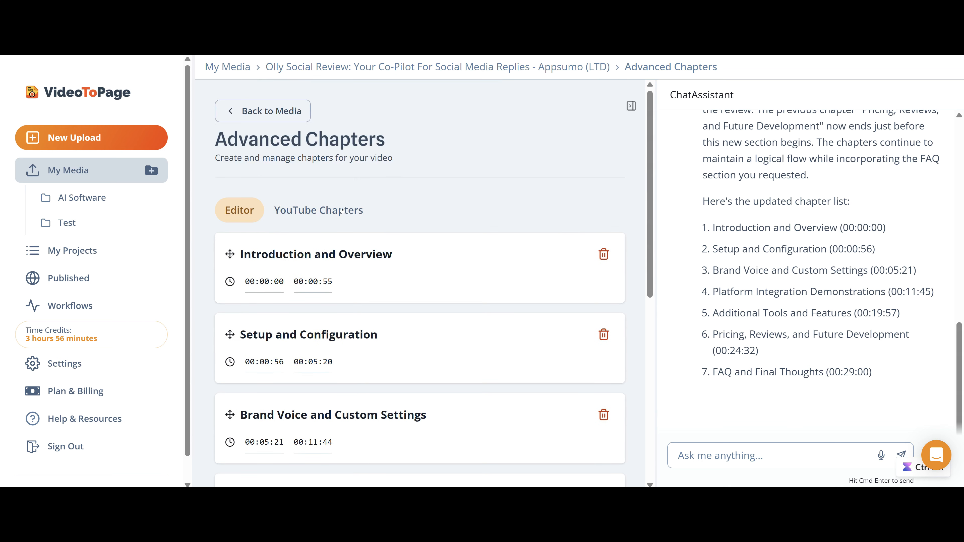
# Examine the YouTube-formatted chapter timestamps, hide the chat assistant, and return to the chapter editor.
pyautogui.click(342, 211)
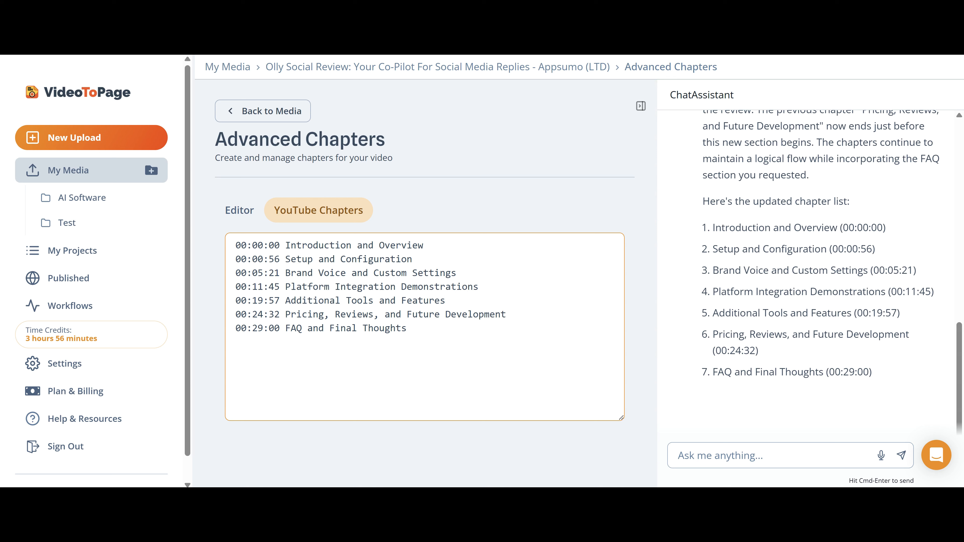
pyautogui.moveTo(409, 329); pyautogui.dragTo(246, 246)
pyautogui.click(378, 298)
pyautogui.click(640, 106)
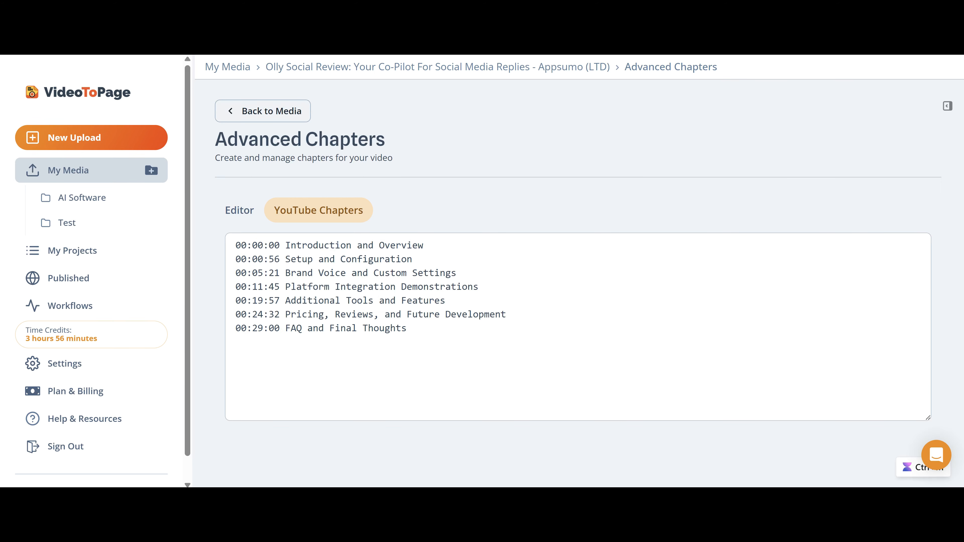
pyautogui.click(241, 209)
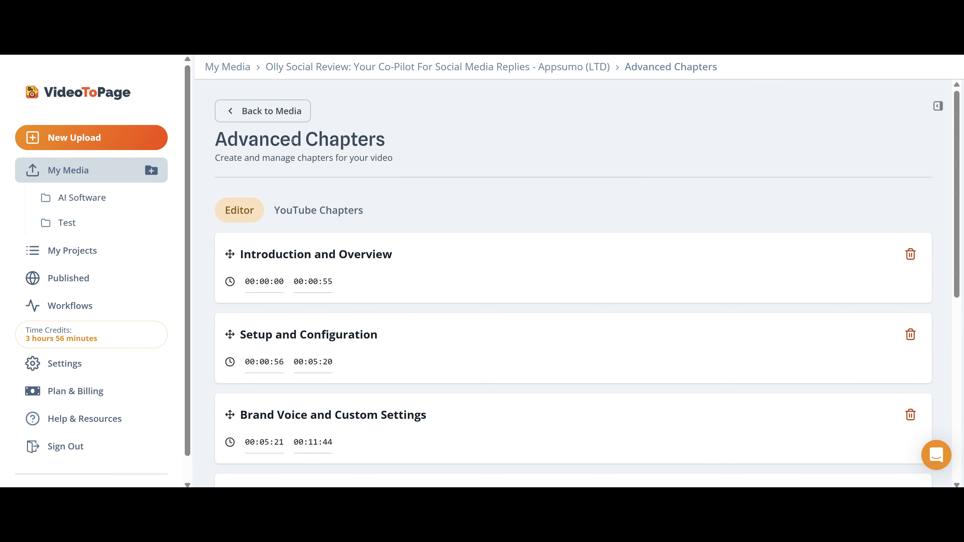
# Go back to the video's media dashboard and open the project settings for generating new content.
pyautogui.click(272, 111)
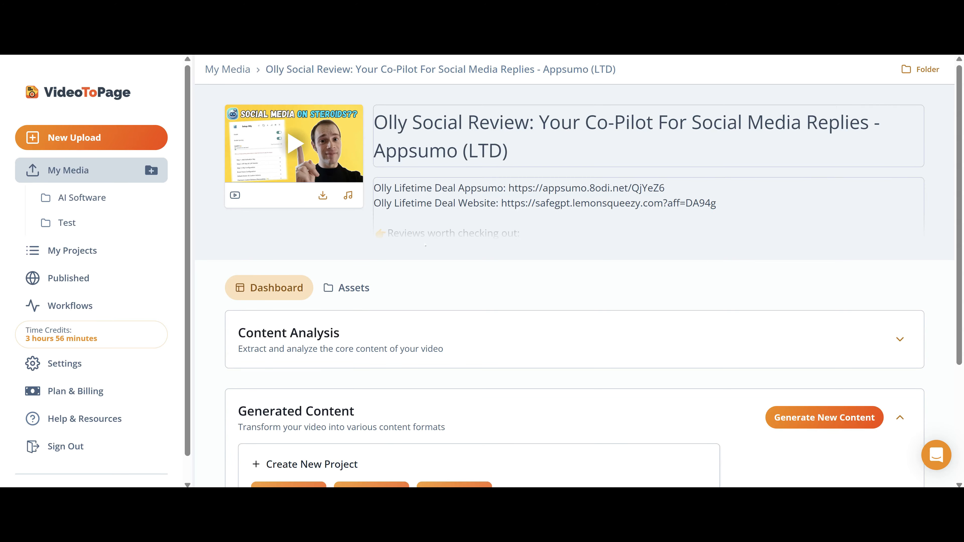
pyautogui.scroll(-2, 395, 276)
pyautogui.scroll(-1, 396, 280)
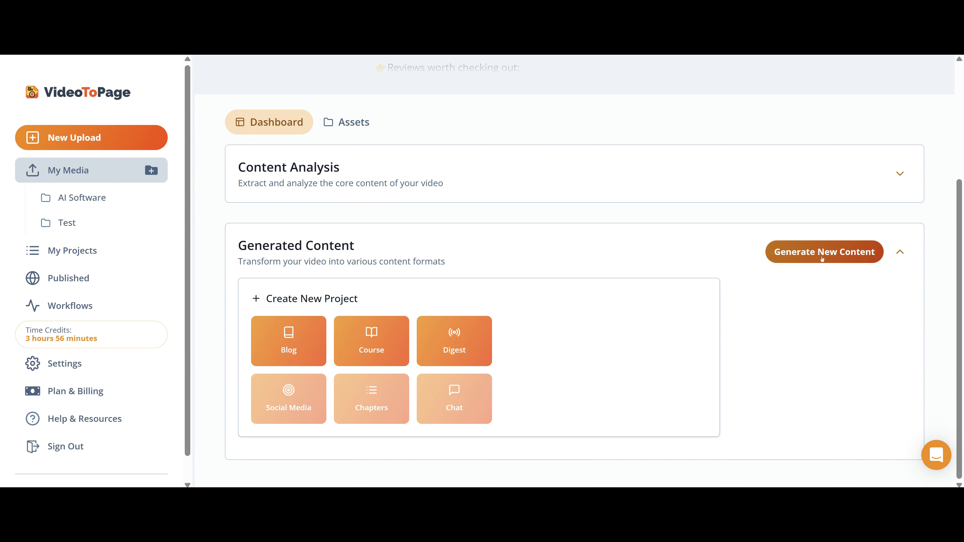
pyautogui.click(832, 261)
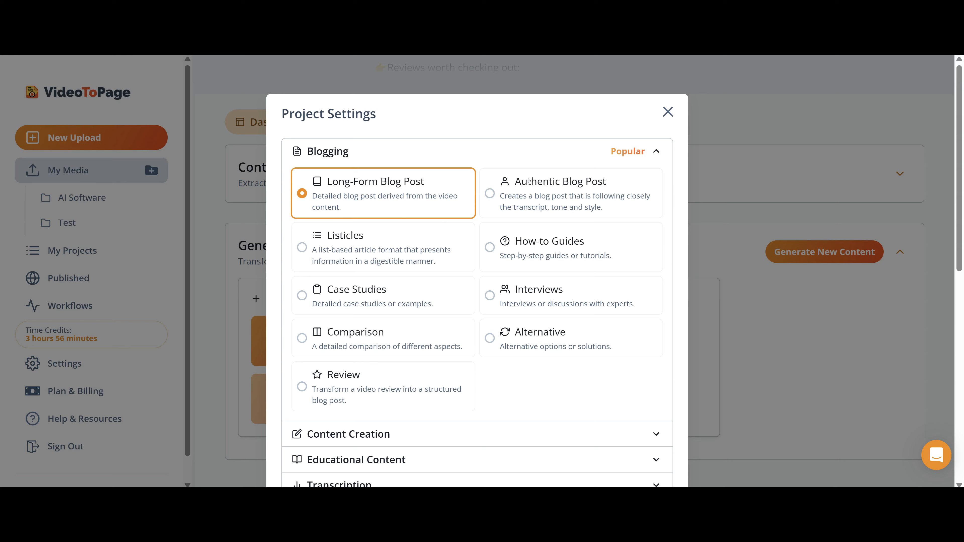
# Try the Authentic Blog Post, Comparison and Review blogging formats for the project.
pyautogui.click(578, 203)
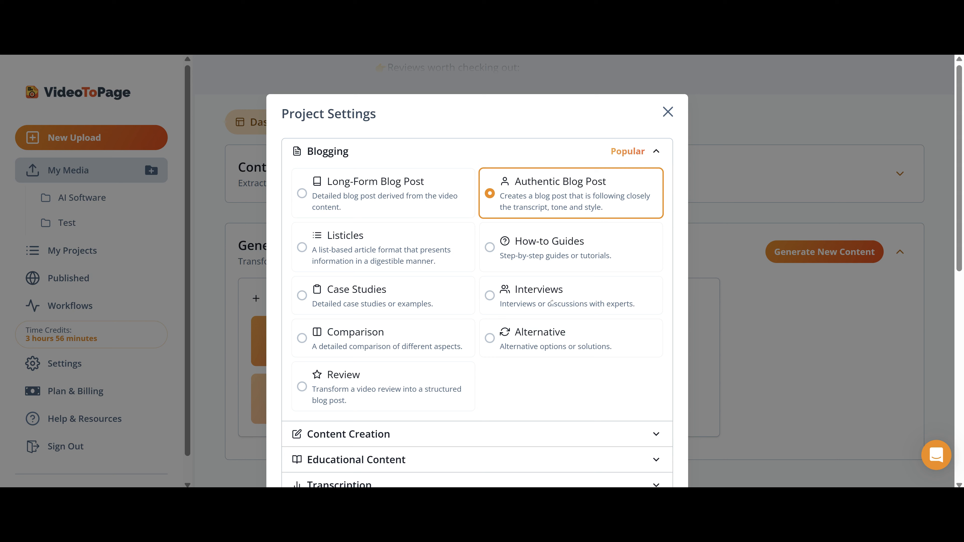
pyautogui.click(523, 333)
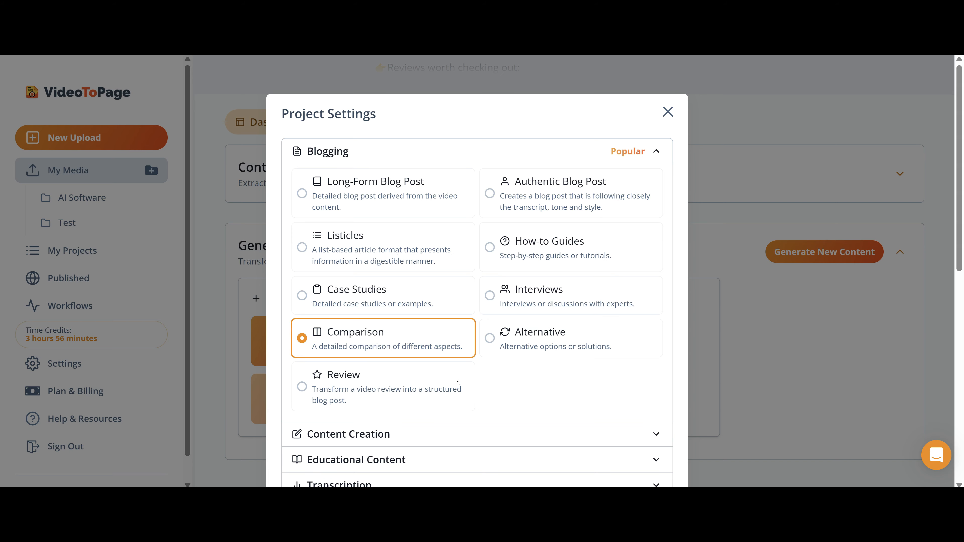
pyautogui.click(432, 404)
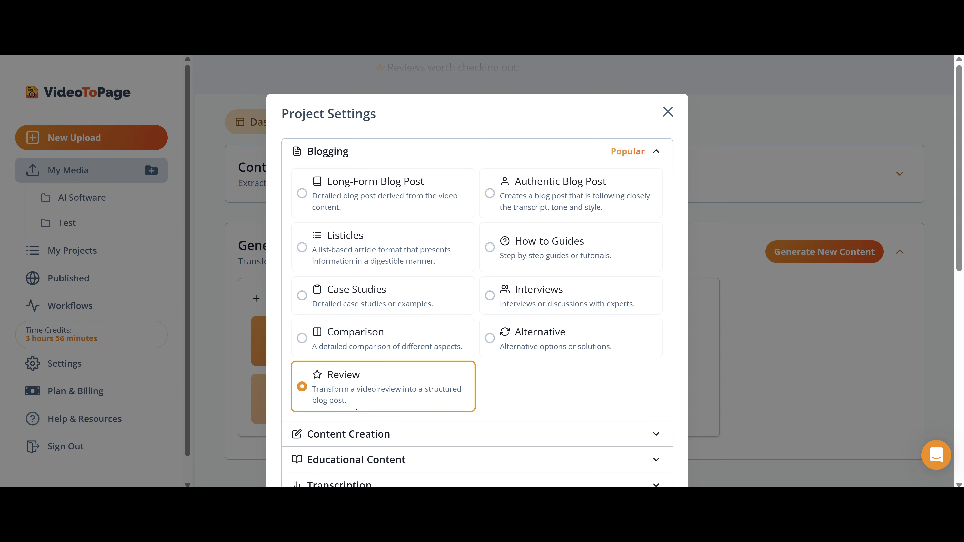
# Try the SEO-Focused Articles format from the content creation category, and return to the blogging formats.
pyautogui.scroll(-4, 571, 387)
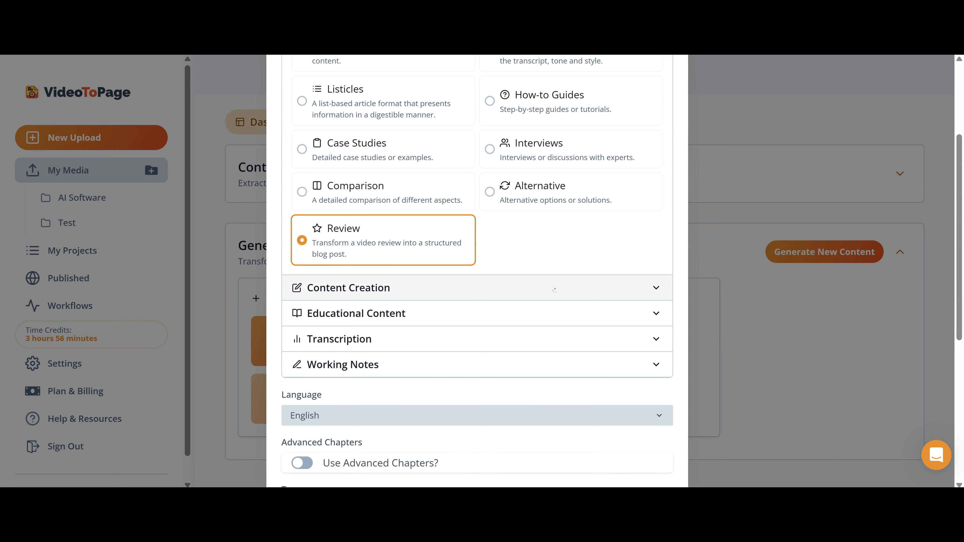
pyautogui.click(564, 288)
pyautogui.scroll(4, 441, 222)
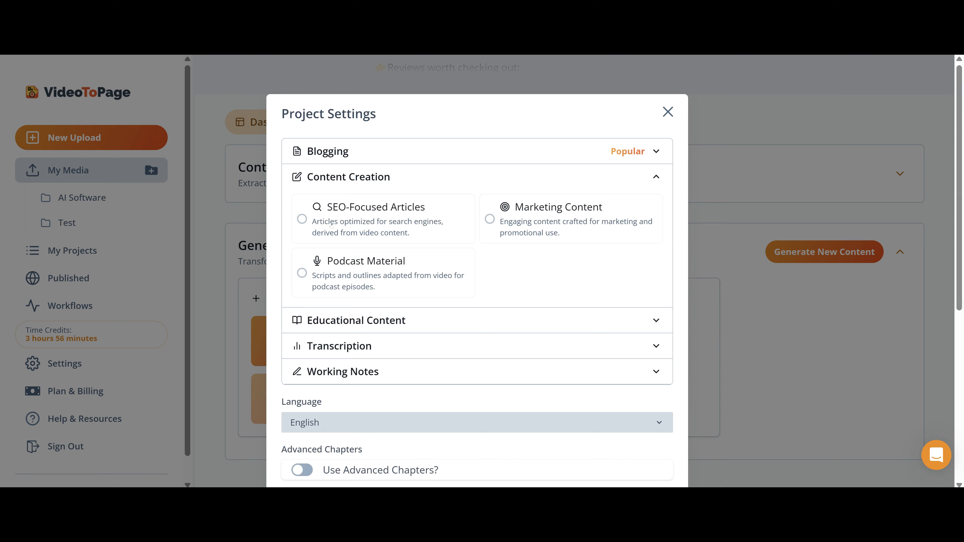
pyautogui.click(342, 223)
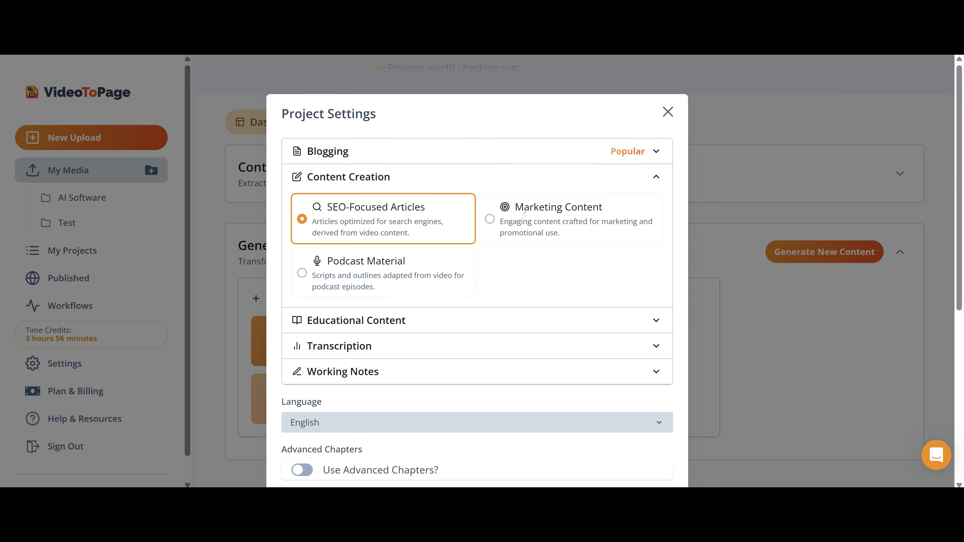
pyautogui.click(619, 151)
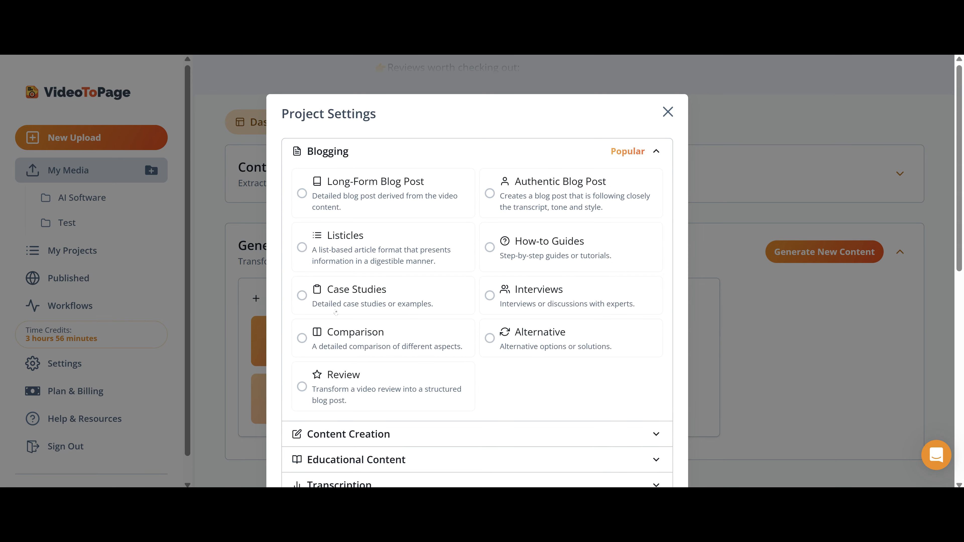
# Examine the formats offered for content creation, educational content, transcription and working notes, and return to the blogging formats.
pyautogui.scroll(-4, 363, 386)
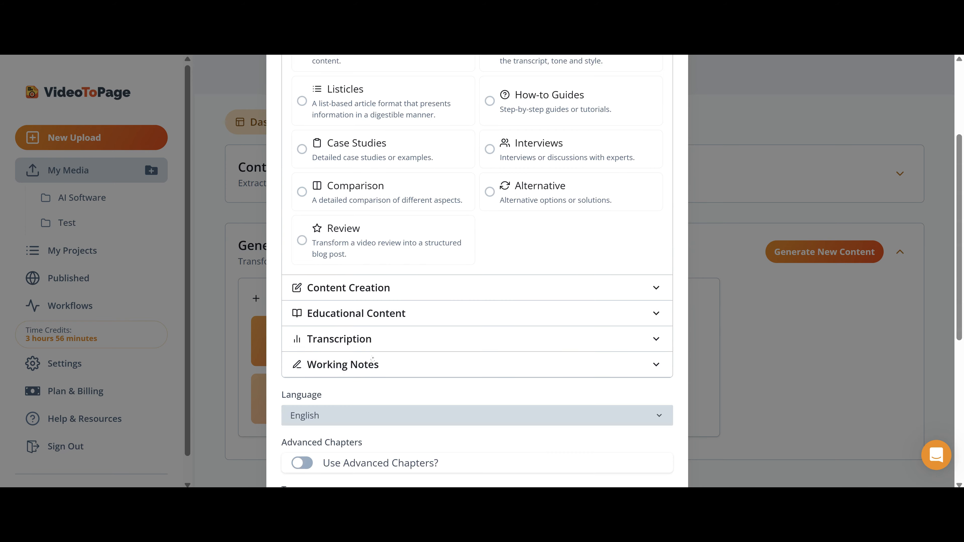
pyautogui.click(372, 288)
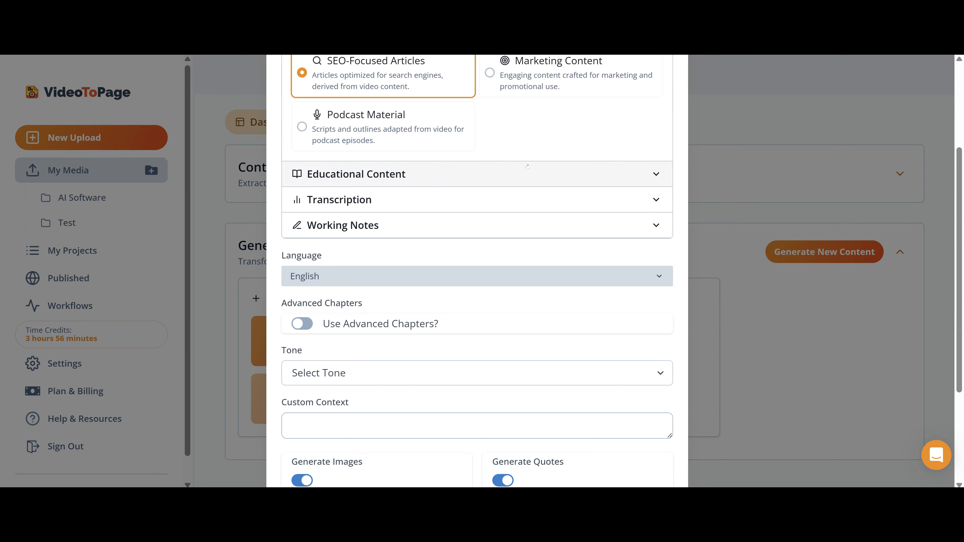
pyautogui.click(450, 174)
pyautogui.scroll(4, 406, 254)
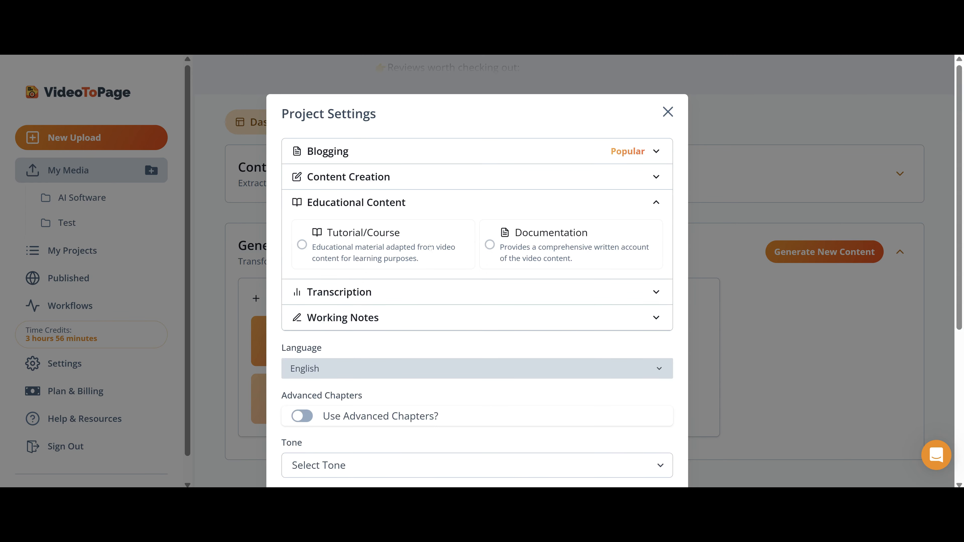
pyautogui.click(380, 303)
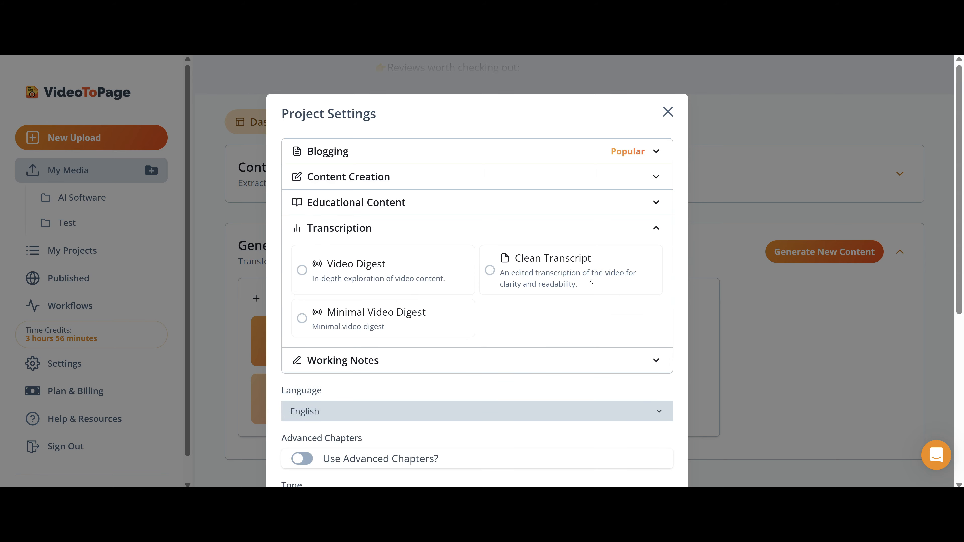
pyautogui.click(384, 360)
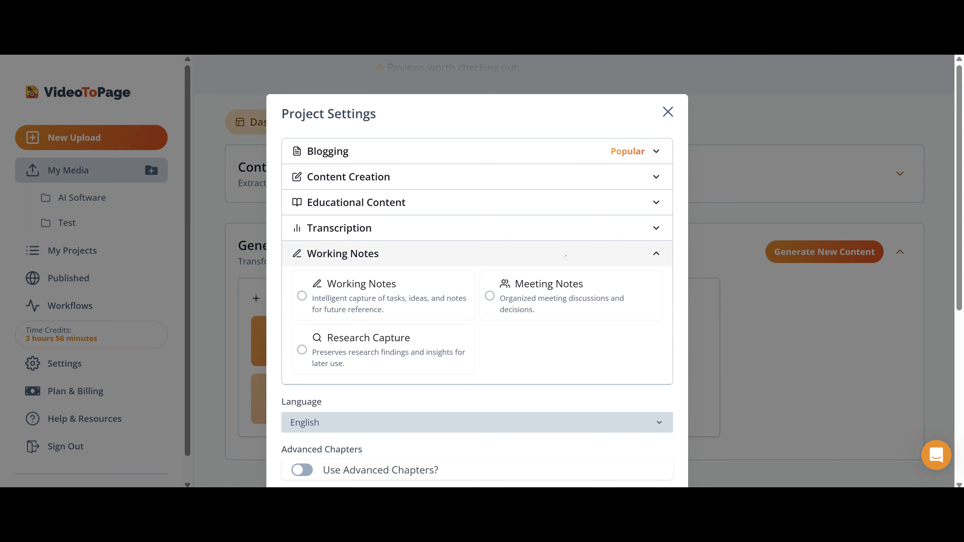
pyautogui.click(471, 151)
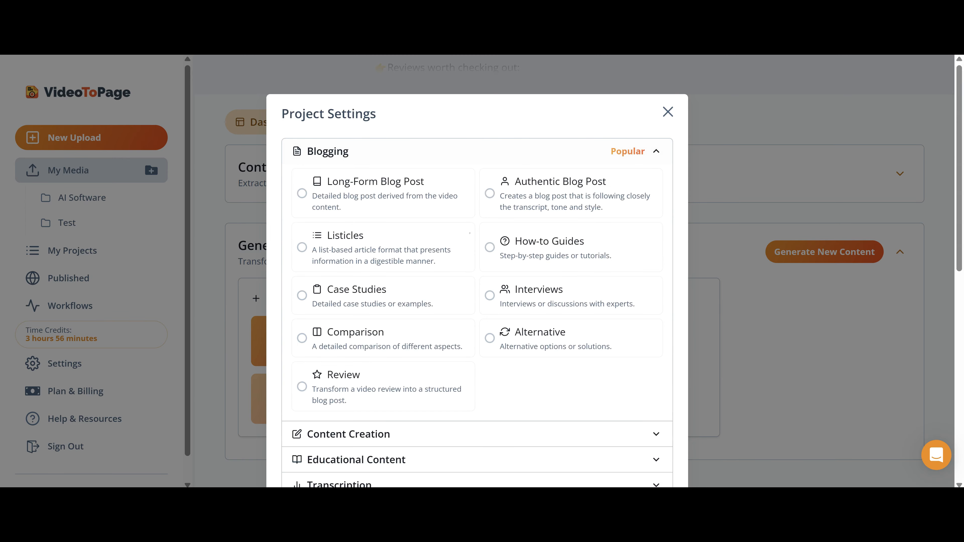
# Select Review as the project's blogging format and enable the use of advanced chapters.
pyautogui.click(384, 387)
pyautogui.scroll(-10, 384, 387)
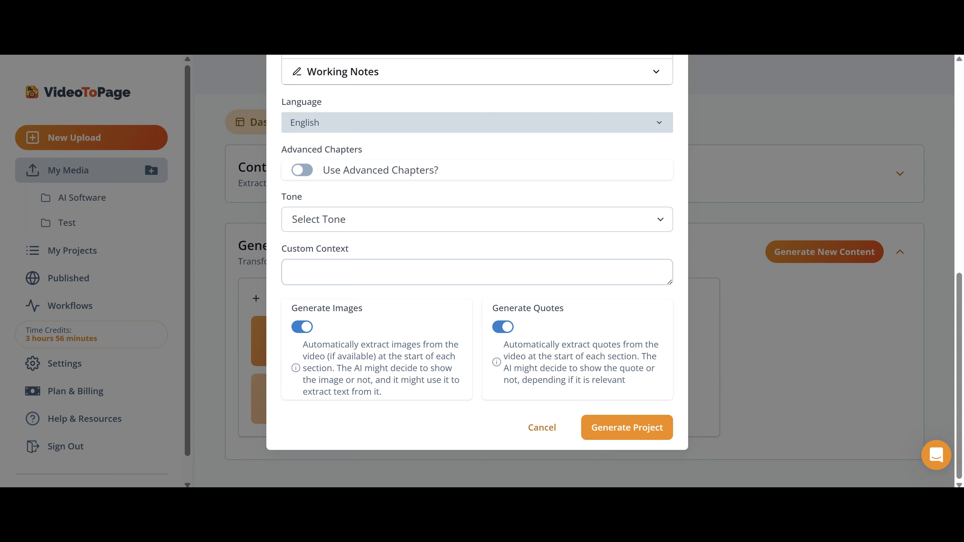
pyautogui.click(306, 176)
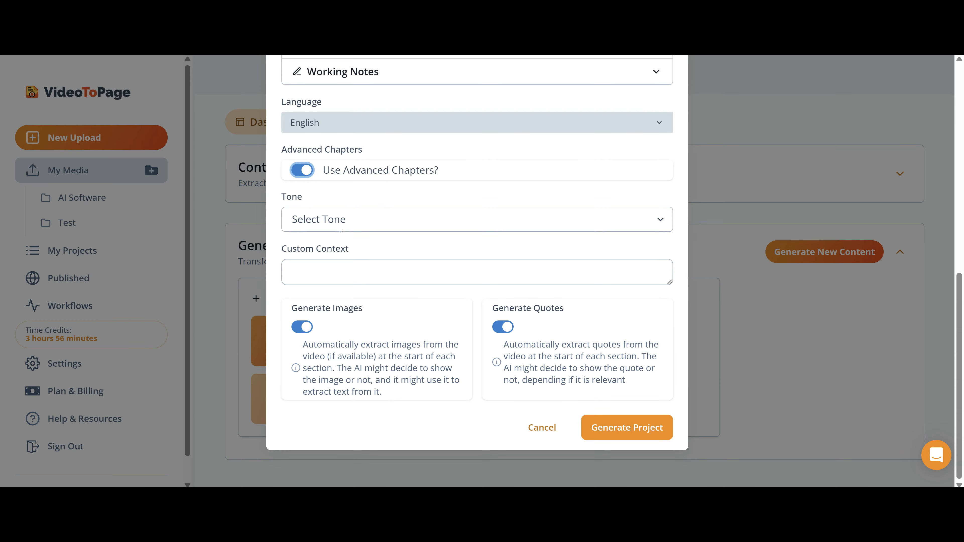
# Set the project's tone to Original and generate the project with images and quotes enabled.
pyautogui.click(402, 227)
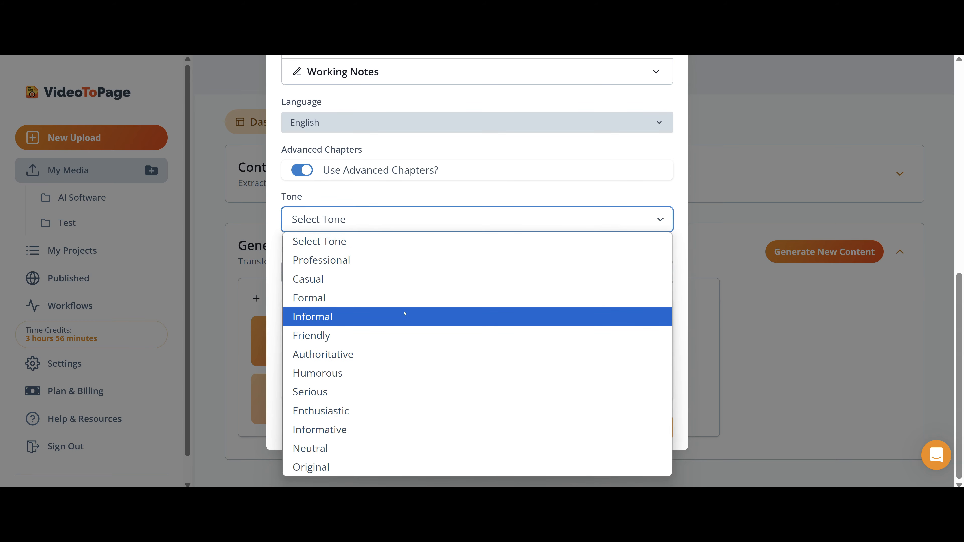
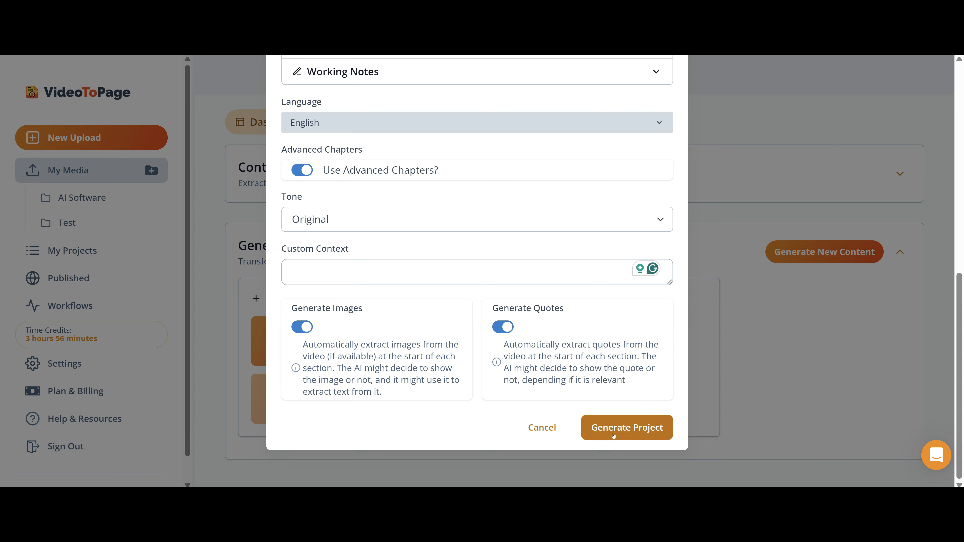
pyautogui.click(636, 432)
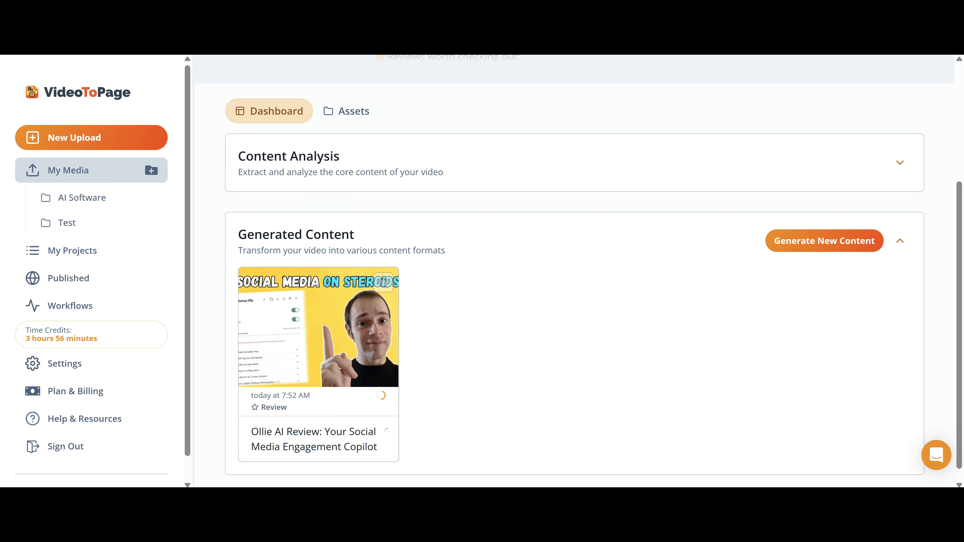
pyautogui.scroll(-1, 816, 307)
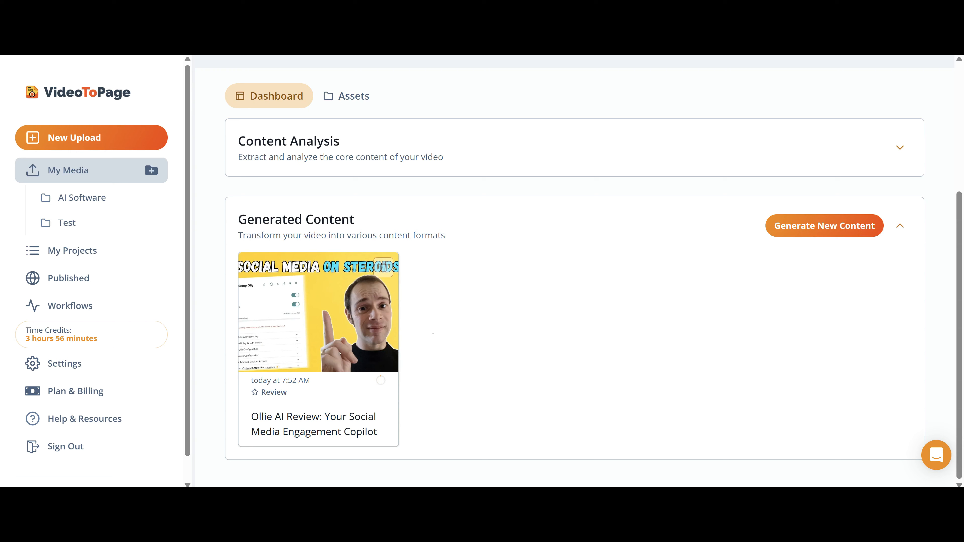
# Try setting up an additional project in the Case Studies format, check its generation cost, and cancel it.
pyautogui.click(855, 227)
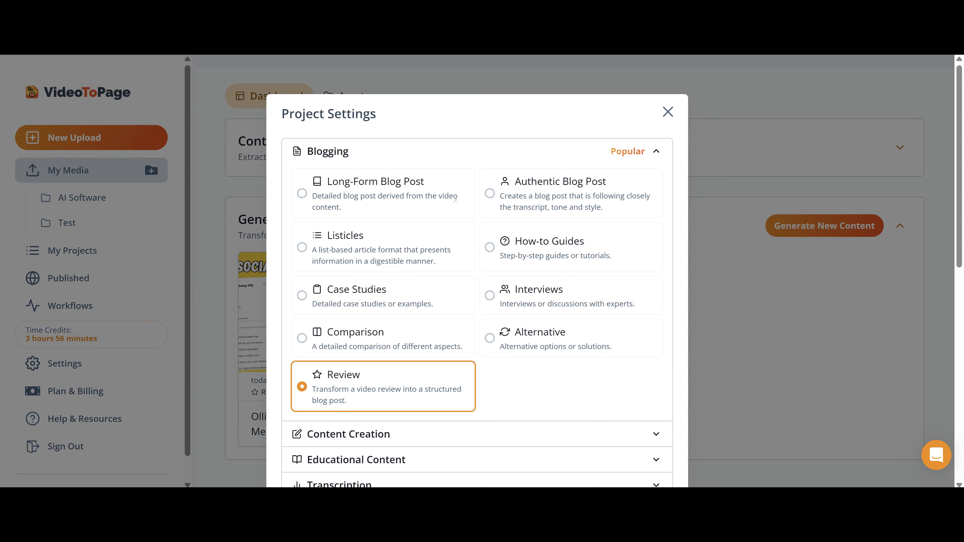
pyautogui.scroll(-4, 434, 301)
pyautogui.scroll(-8, 507, 320)
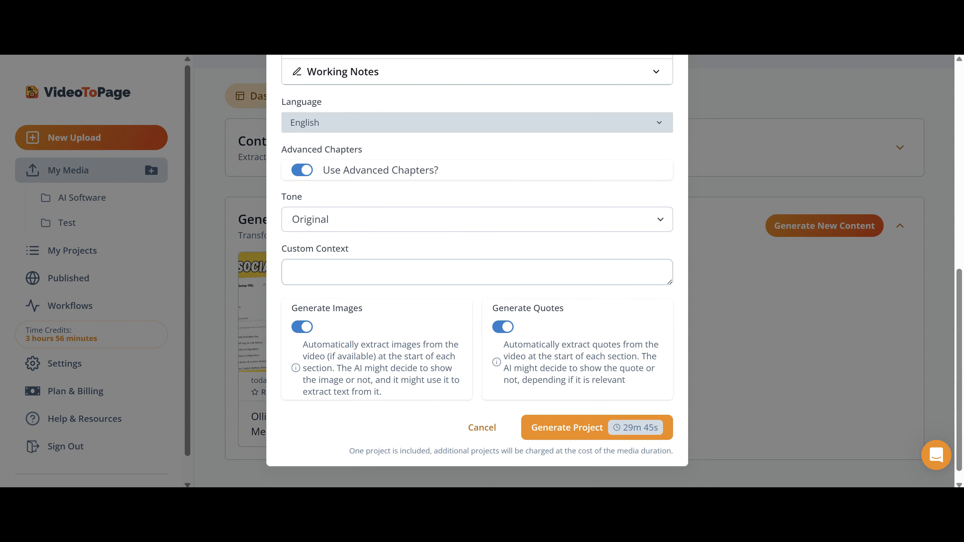
pyautogui.scroll(12, 497, 321)
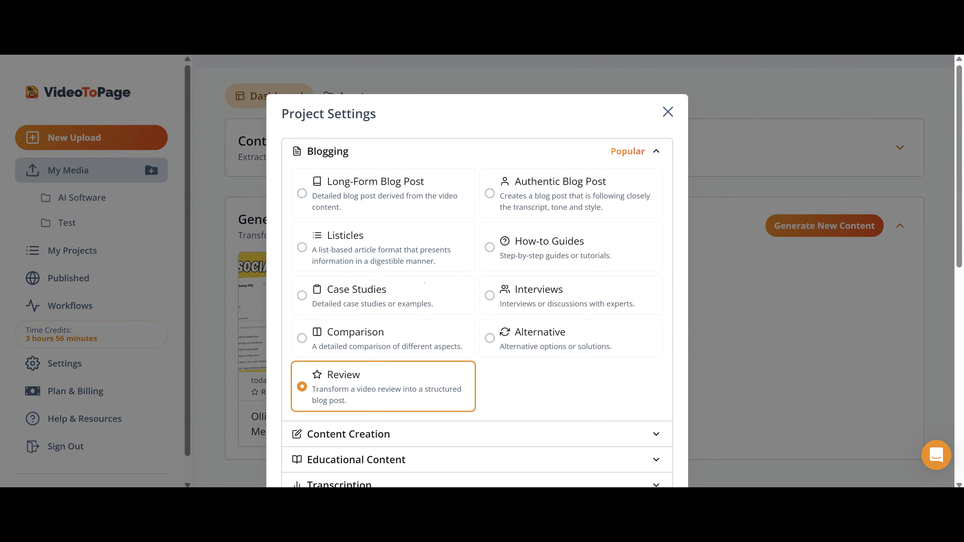
pyautogui.click(363, 302)
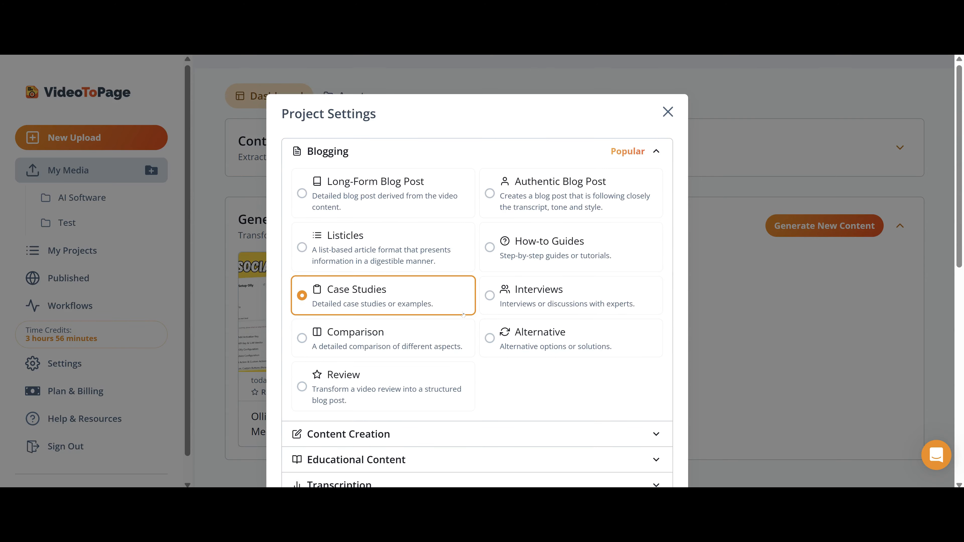
pyautogui.scroll(-12, 363, 302)
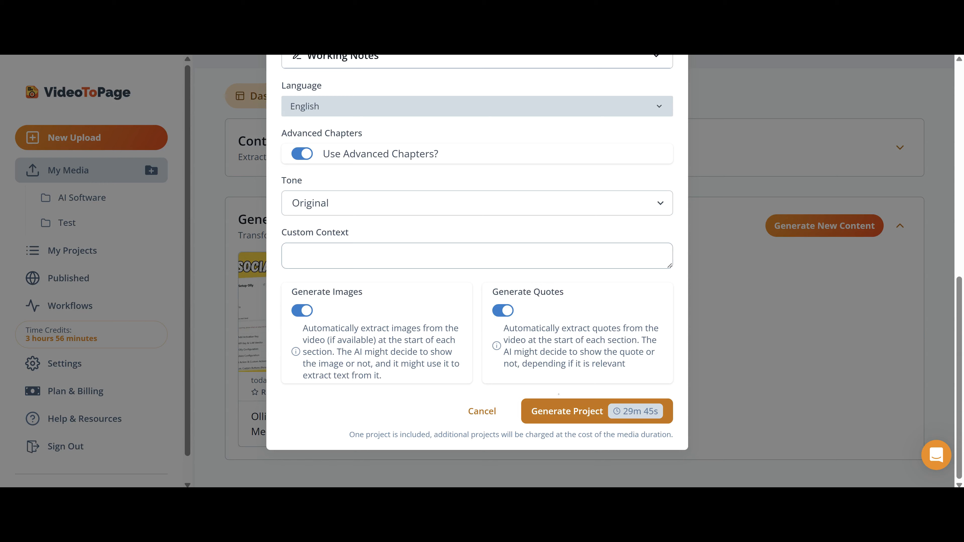
pyautogui.scroll(6, 435, 218)
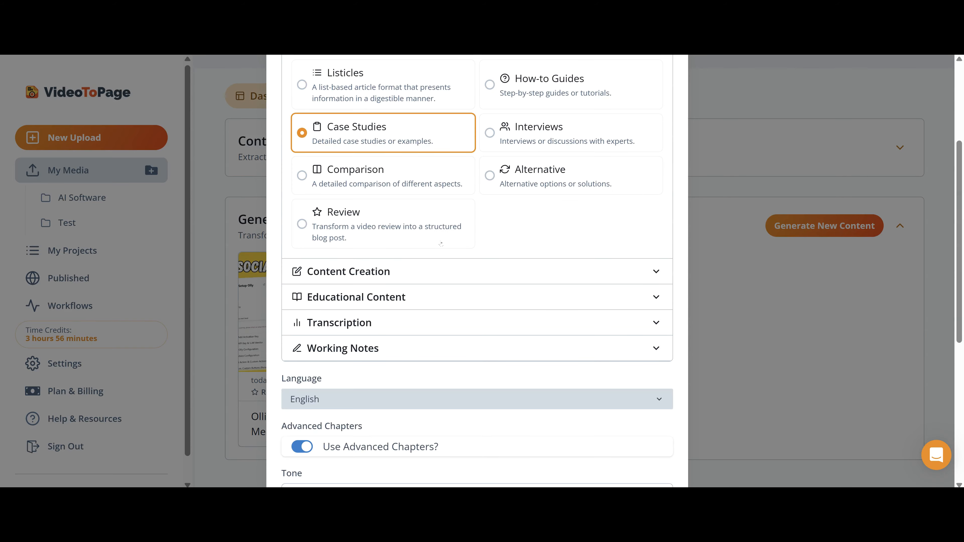
pyautogui.scroll(-6, 477, 271)
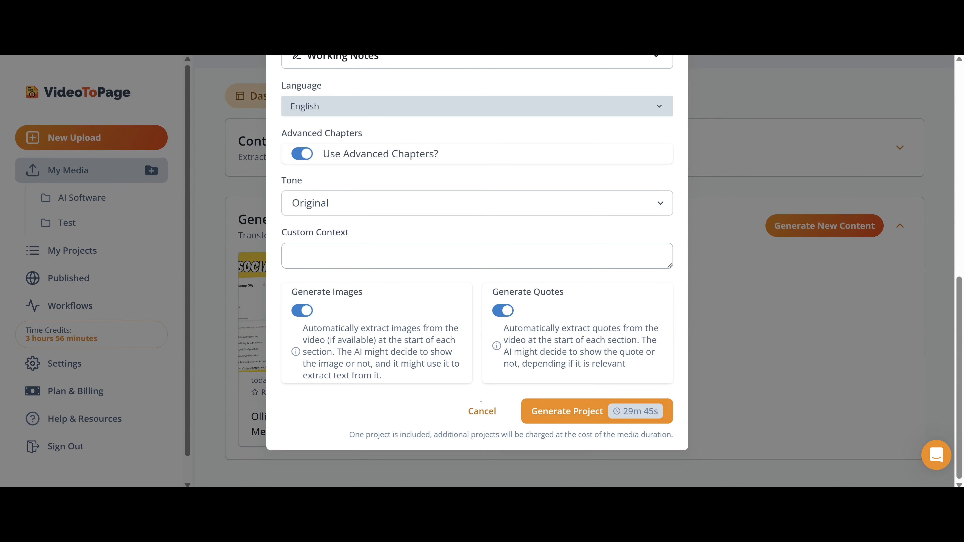
pyautogui.click(535, 420)
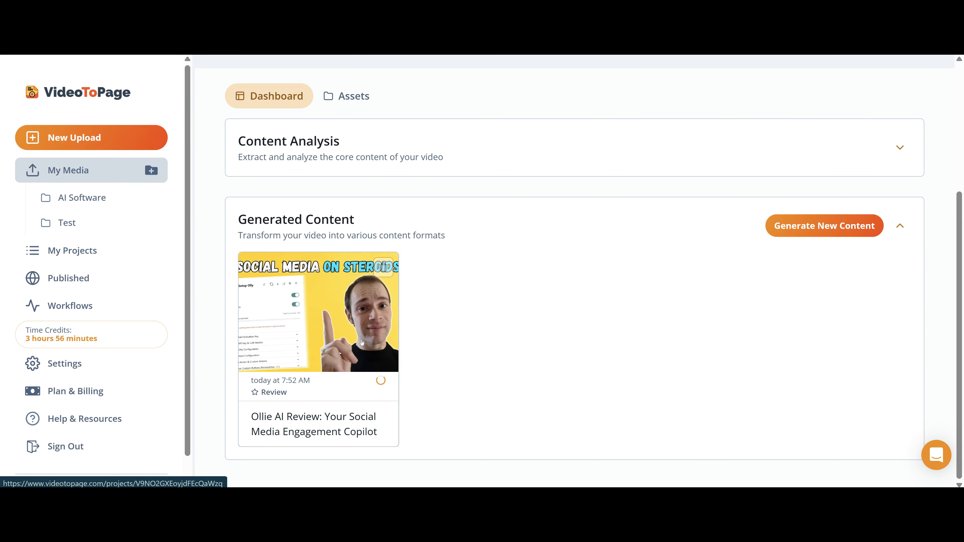
# Open the generated Ollie AI review project and examine the sections of its blog post from start to end.
pyautogui.click(345, 335)
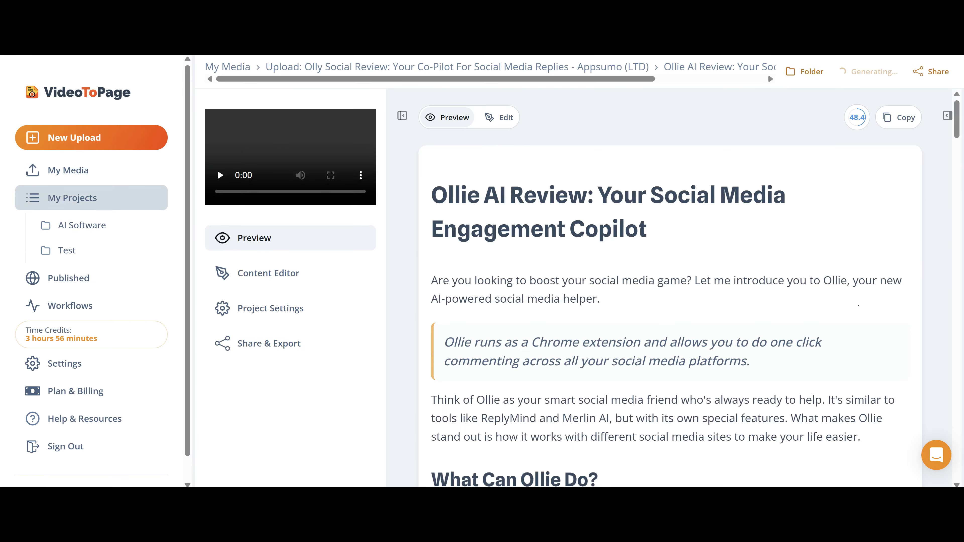
pyautogui.scroll(-20, 684, 280)
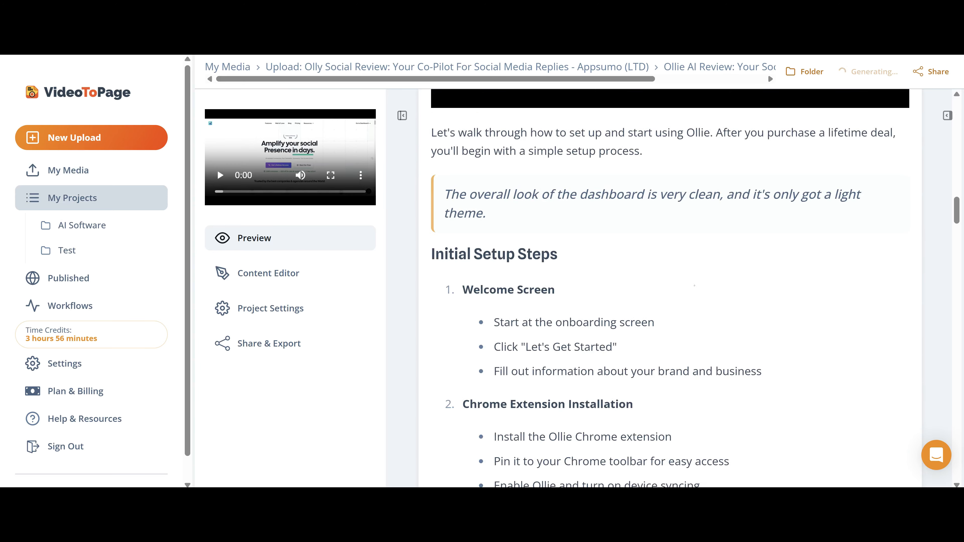
pyautogui.scroll(-20, 700, 285)
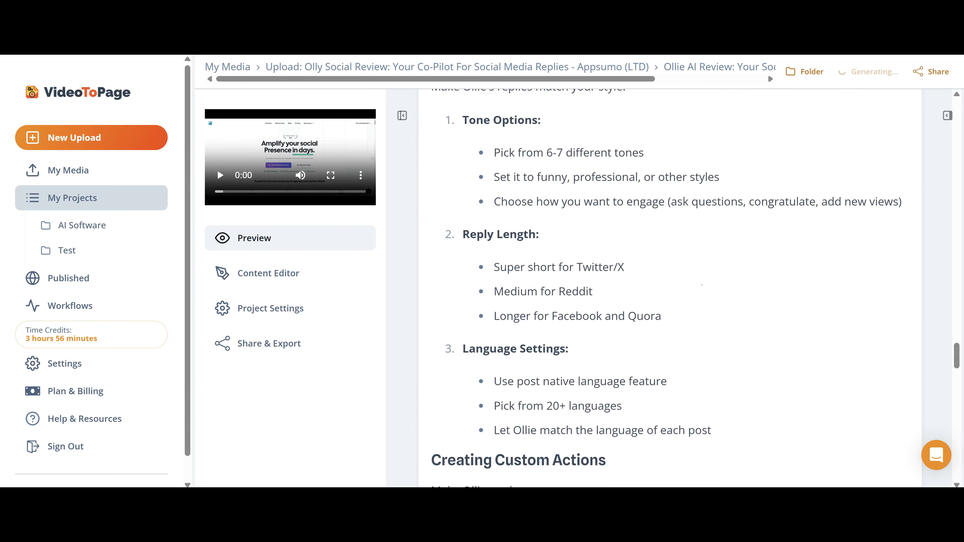
pyautogui.scroll(10, 685, 291)
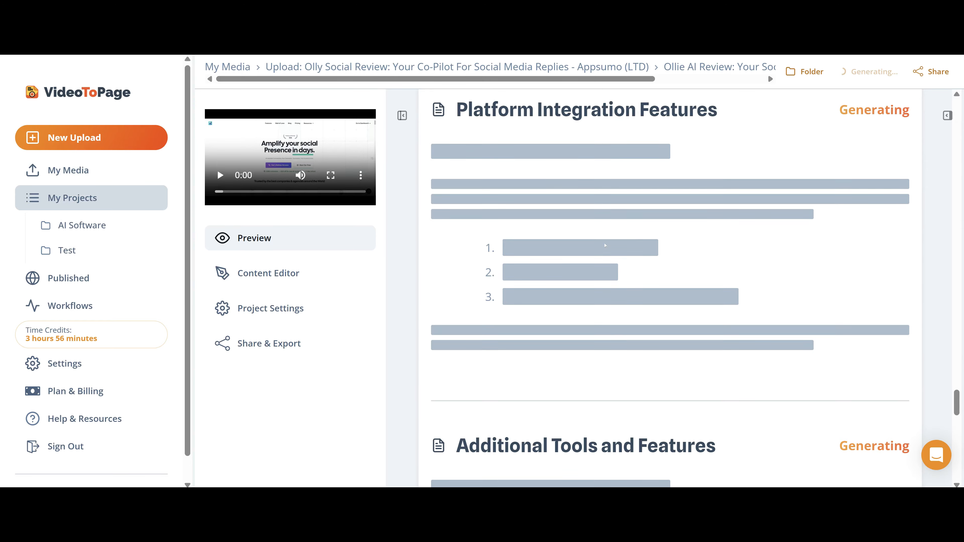
pyautogui.scroll(3, 670, 289)
pyautogui.scroll(-15, 632, 260)
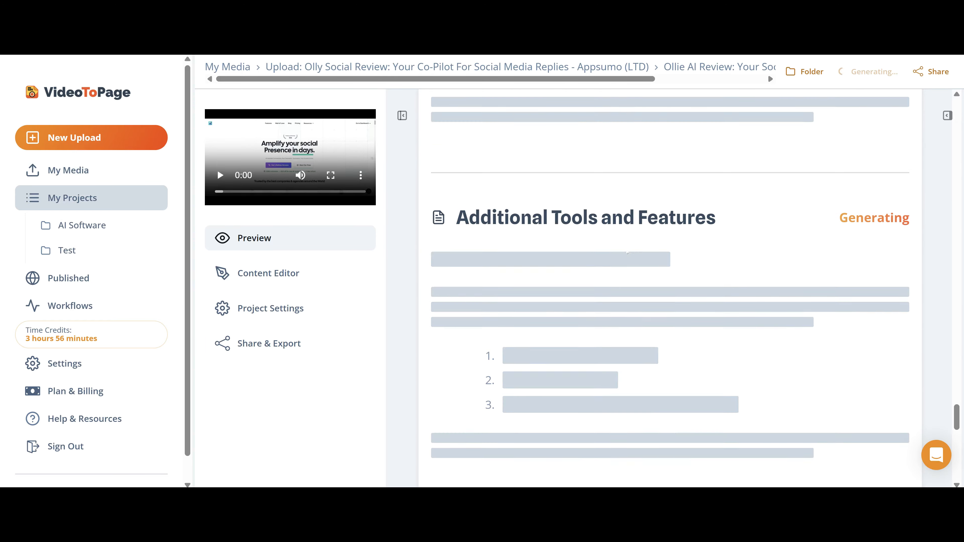
pyautogui.scroll(15, 632, 260)
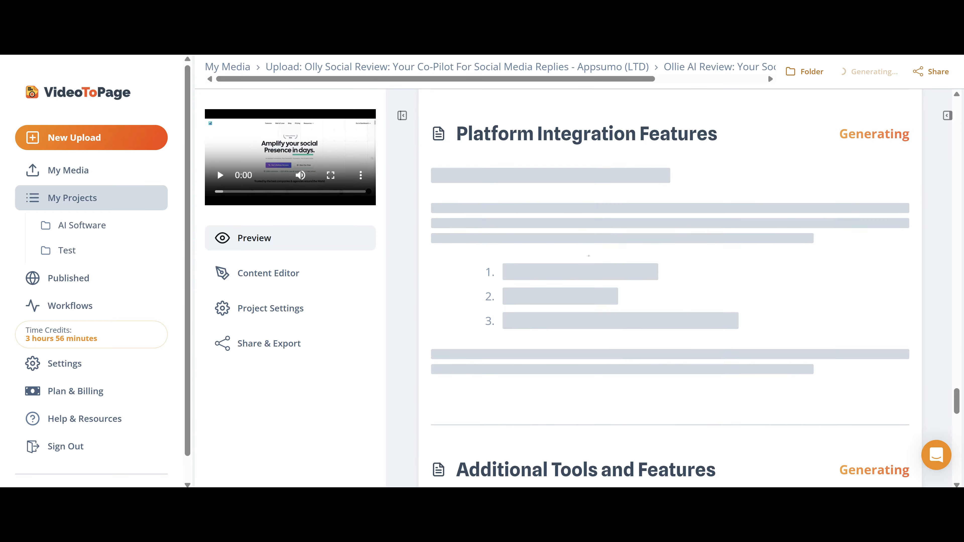
pyautogui.scroll(20, 632, 260)
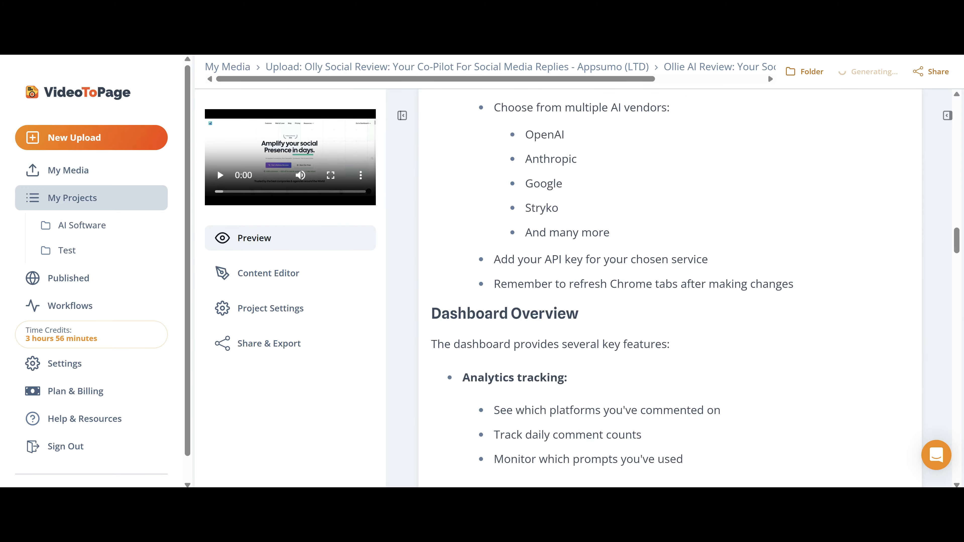
pyautogui.scroll(5, 619, 262)
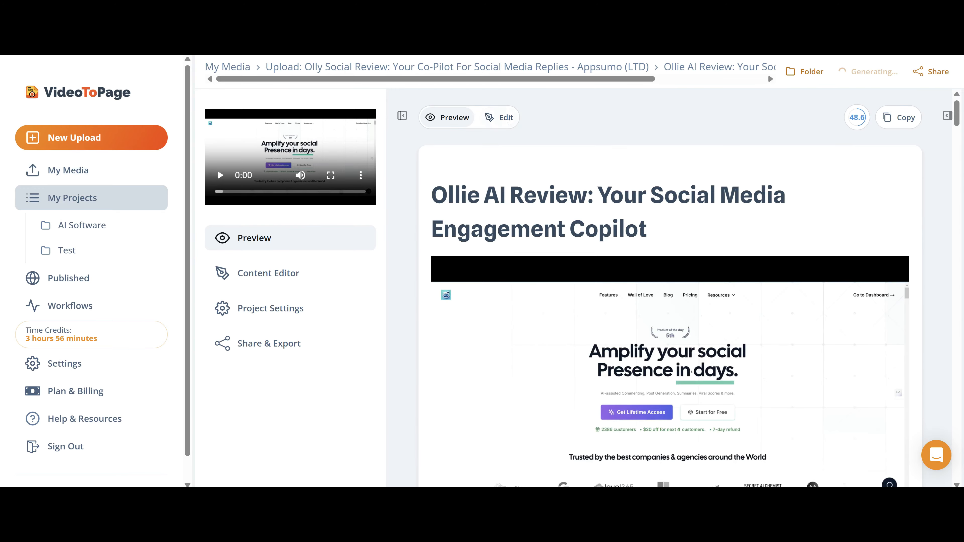
# Look over the Introduction to Ollie AI section in the post's edit view and return to the preview.
pyautogui.click(500, 117)
pyautogui.scroll(-1, 692, 356)
pyautogui.scroll(-10, 670, 303)
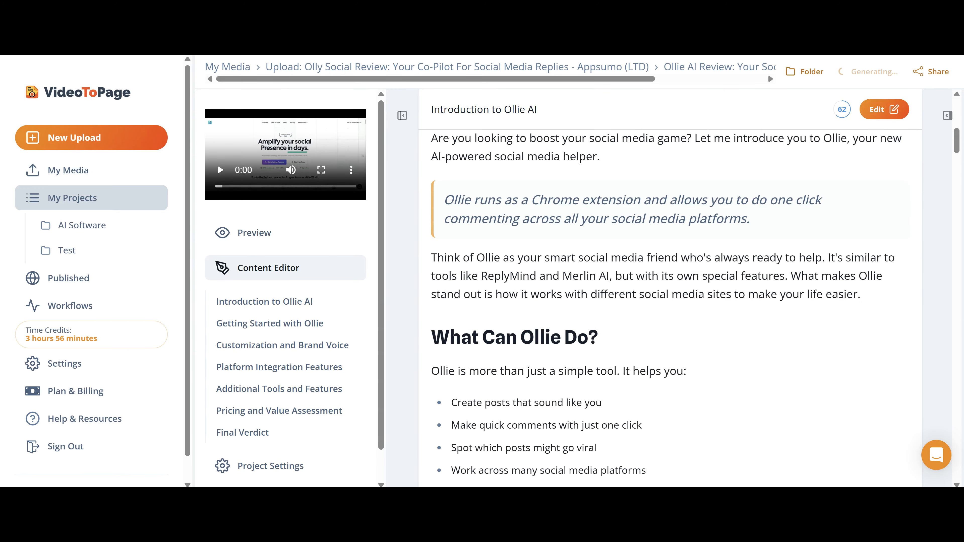
pyautogui.scroll(12, 670, 304)
pyautogui.click(455, 118)
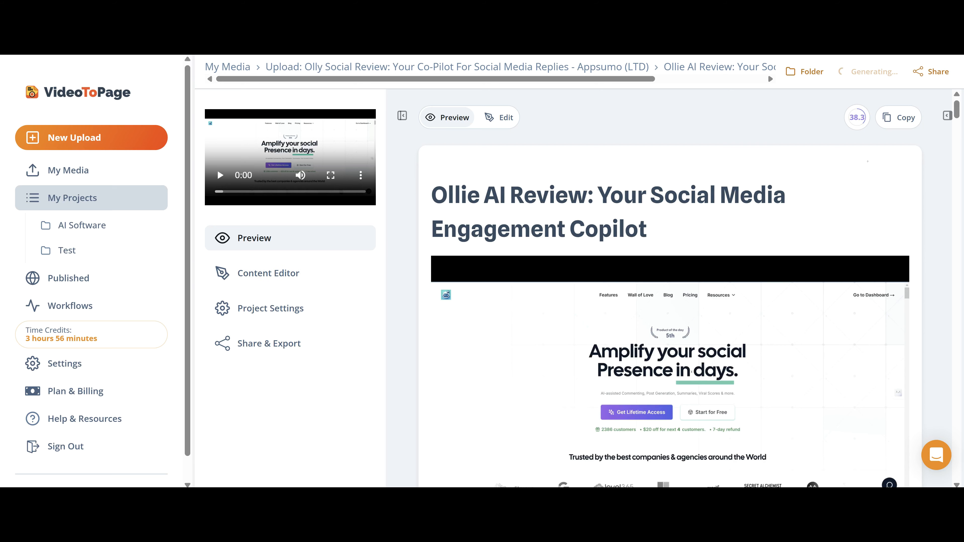
# Check the post's readability analysis, close it, and view the section list in the content editor.
pyautogui.click(857, 118)
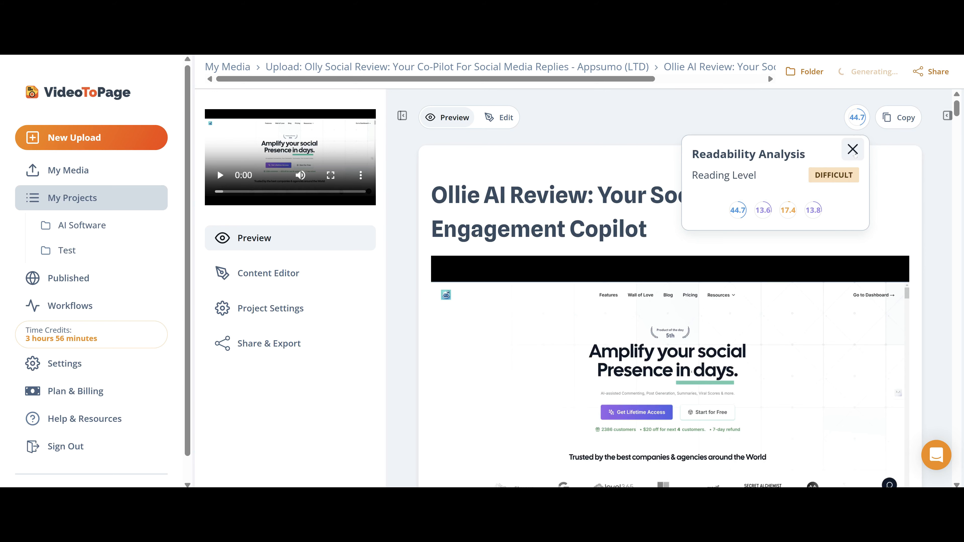
pyautogui.click(853, 149)
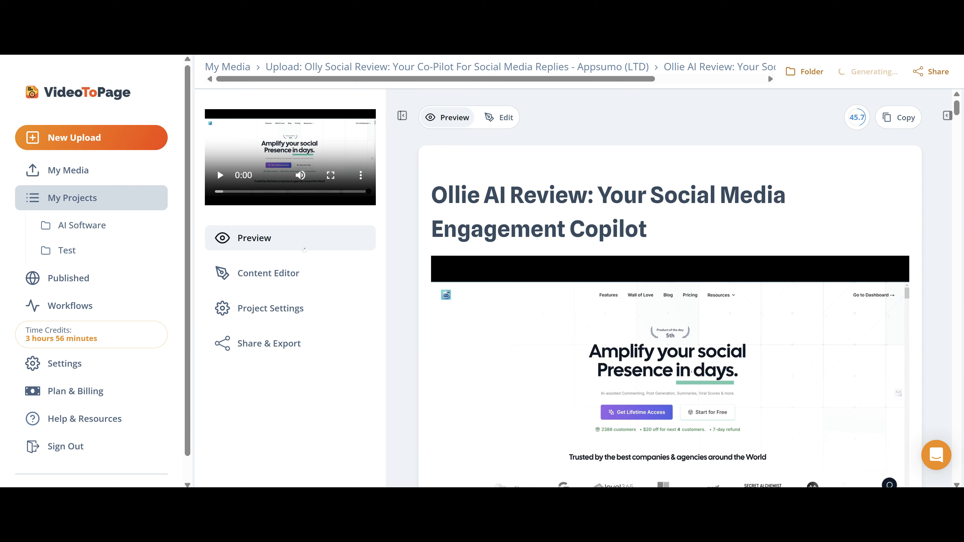
pyautogui.click(302, 284)
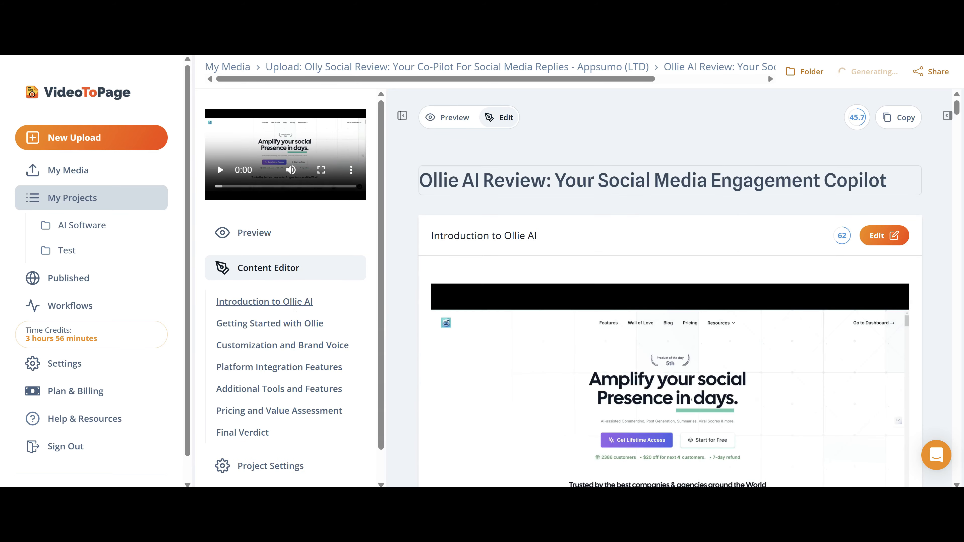
pyautogui.scroll(-1, 300, 320)
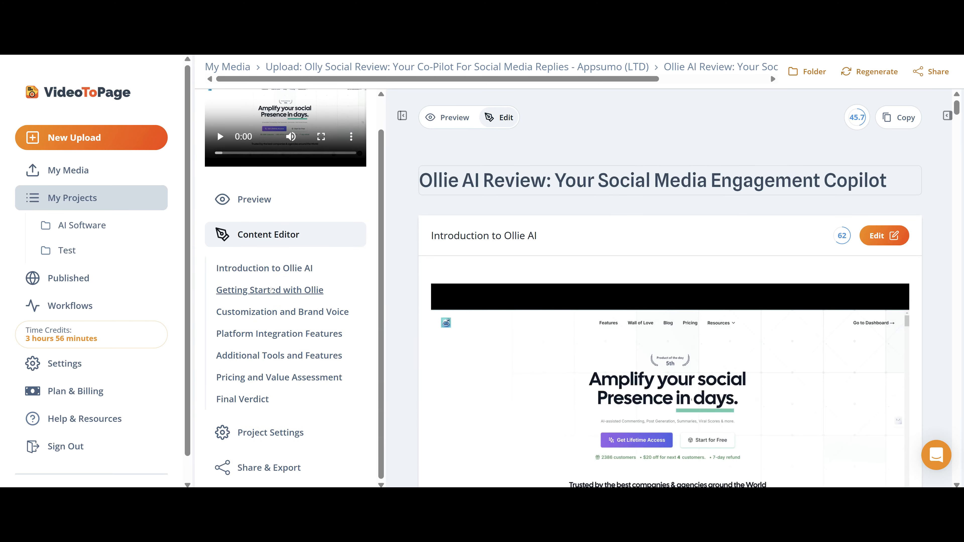
# Examine the project settings for language, tone, custom context, summary and template, and return to the content editor.
pyautogui.click(279, 355)
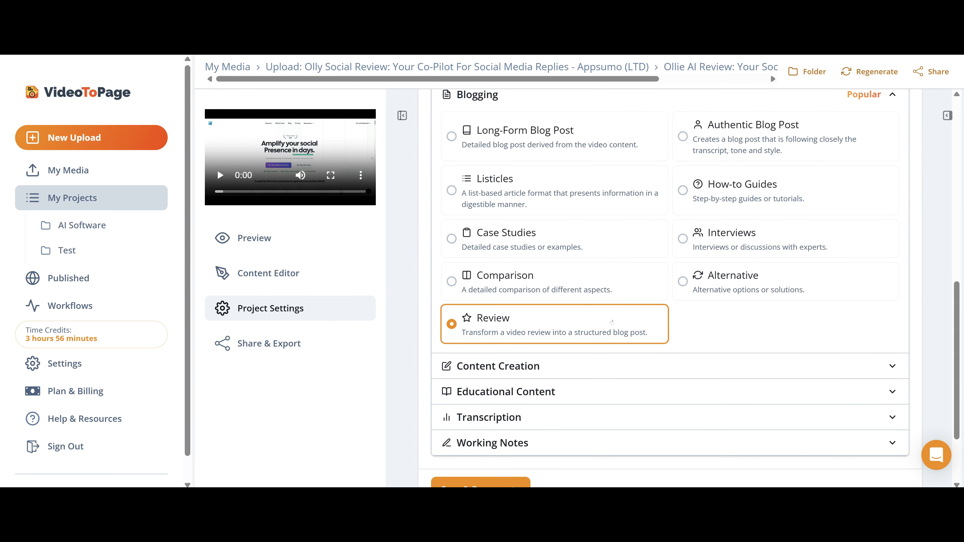
pyautogui.scroll(-2, 612, 322)
pyautogui.scroll(9, 589, 353)
pyautogui.scroll(3, 670, 288)
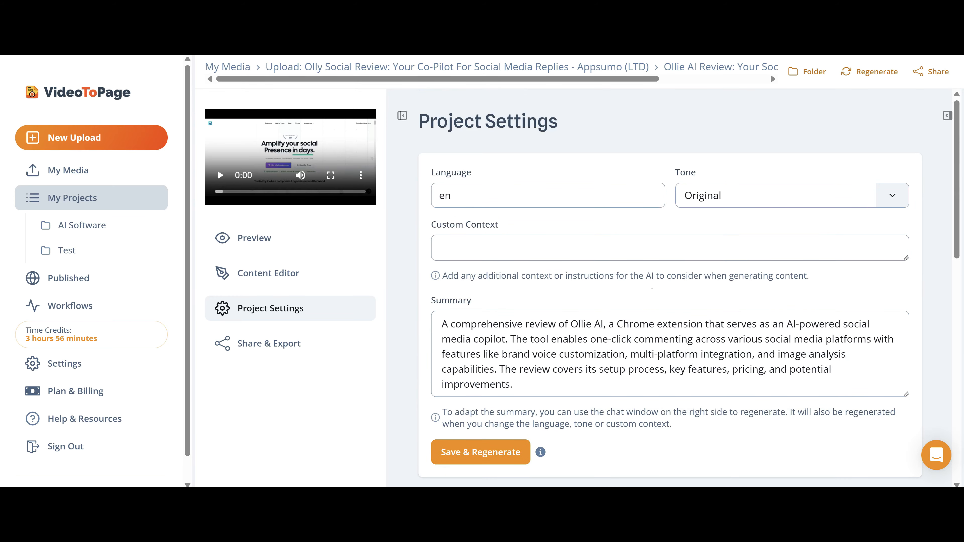
pyautogui.scroll(-4, 652, 289)
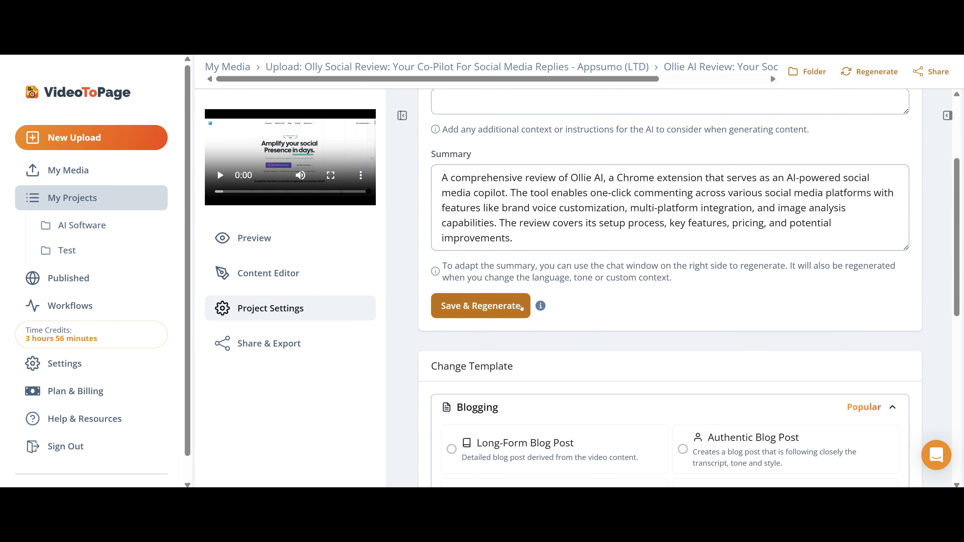
pyautogui.moveTo(542, 307)
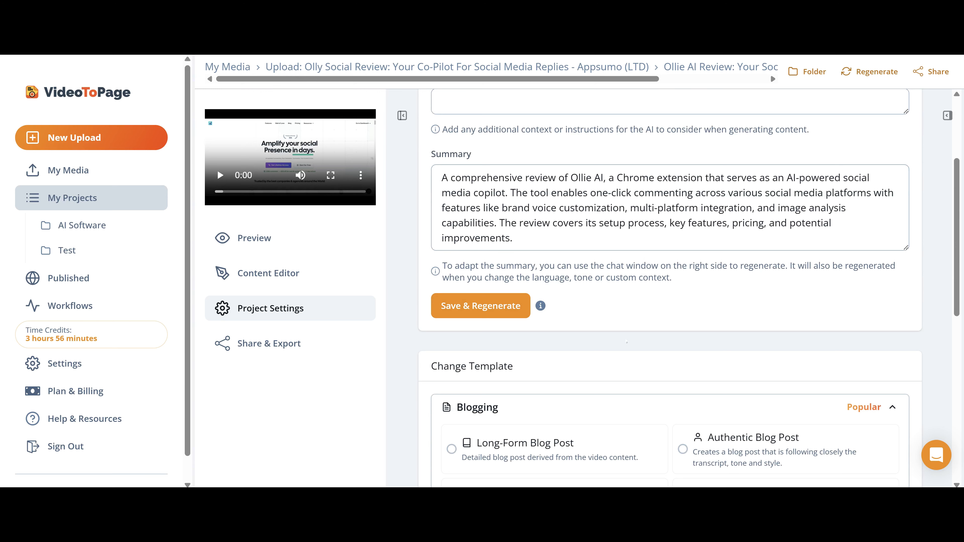
pyautogui.scroll(-3, 573, 289)
pyautogui.scroll(3, 573, 289)
pyautogui.scroll(3, 574, 289)
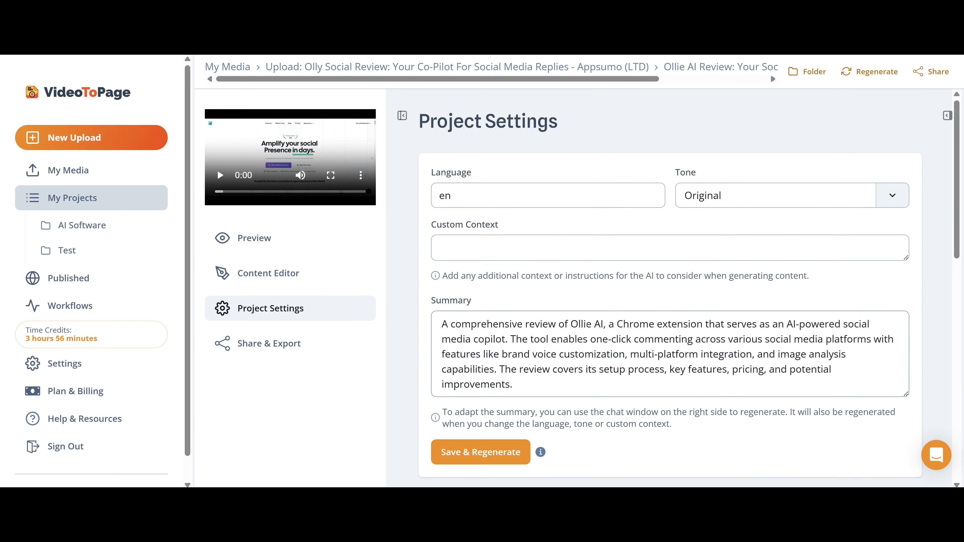
pyautogui.scroll(-6, 603, 319)
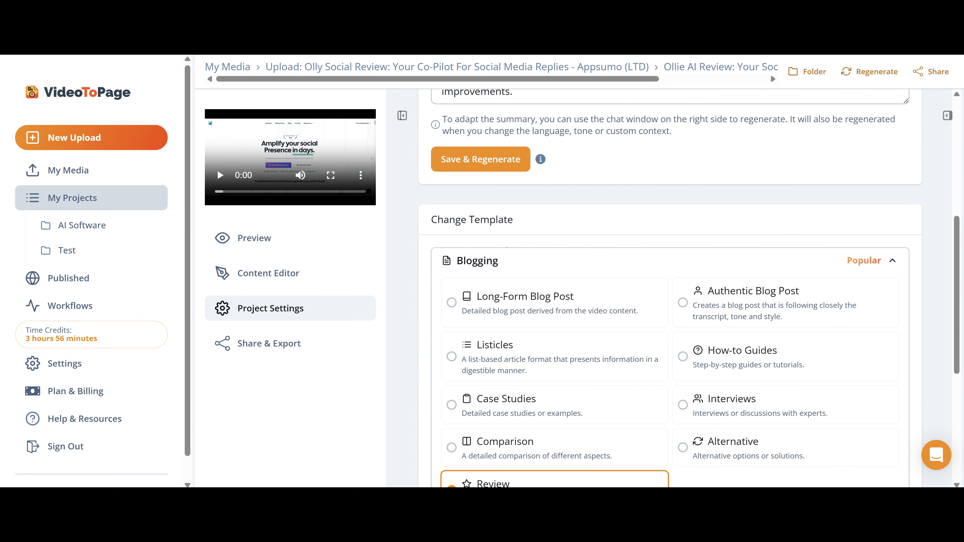
pyautogui.scroll(-4, 507, 248)
pyautogui.scroll(10, 601, 309)
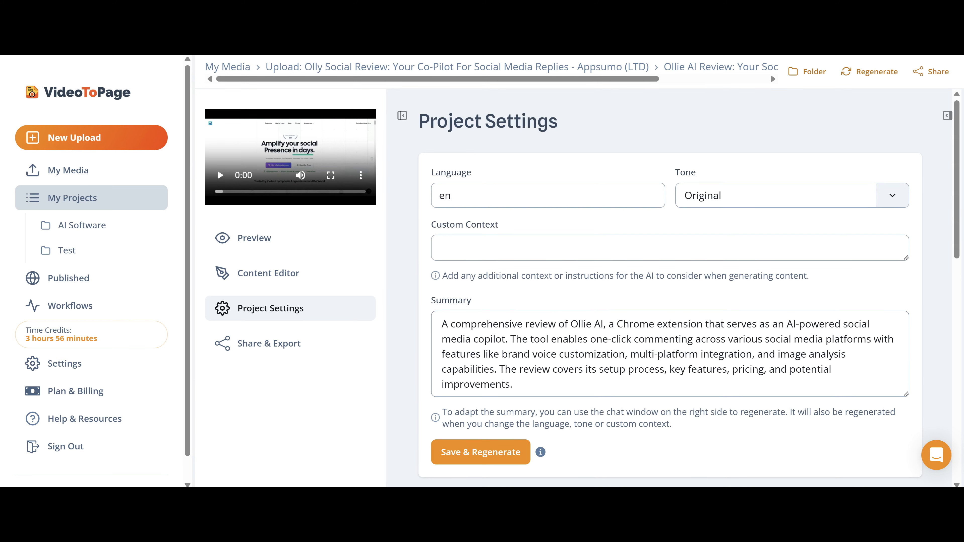
pyautogui.click(289, 273)
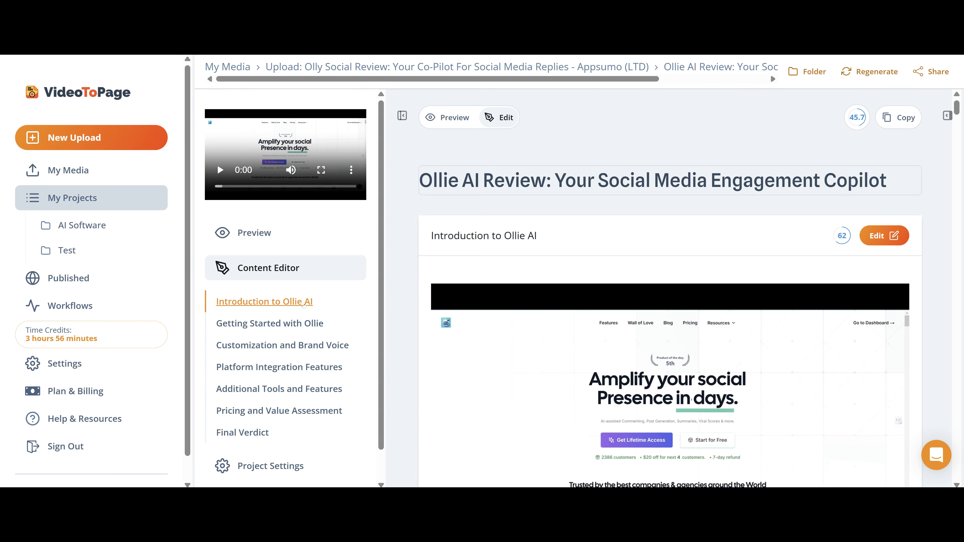
pyautogui.scroll(-1, 300, 342)
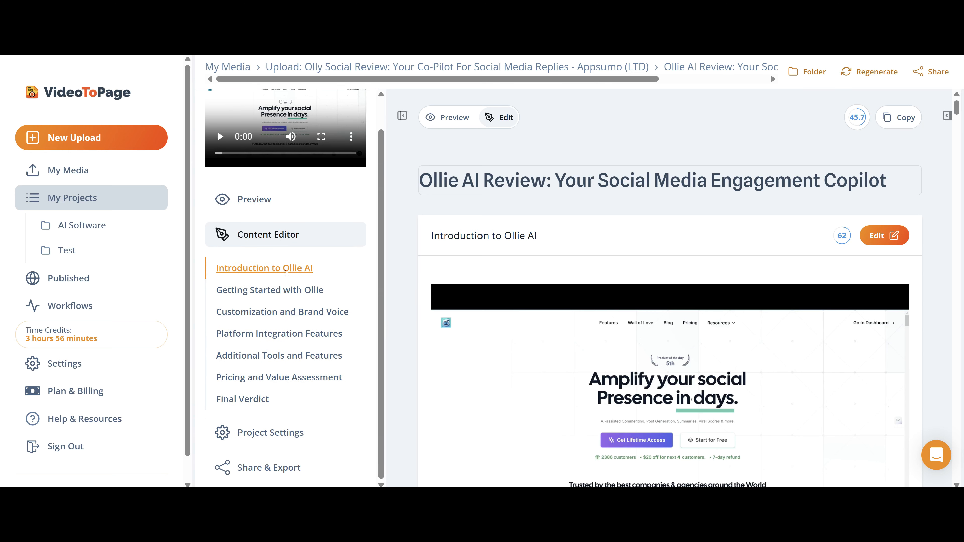
# Go to the Getting Started with Ollie section and open it for editing.
pyautogui.click(269, 290)
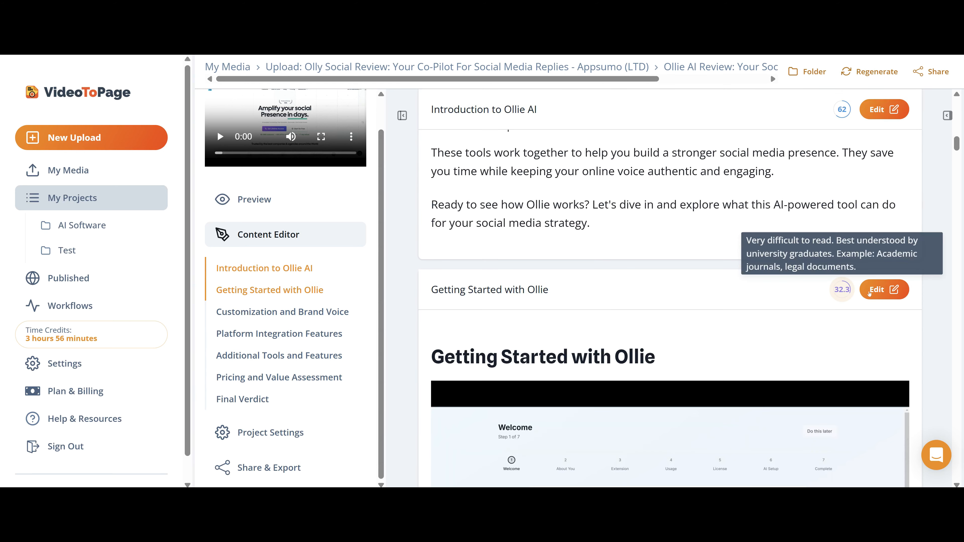
pyautogui.click(880, 290)
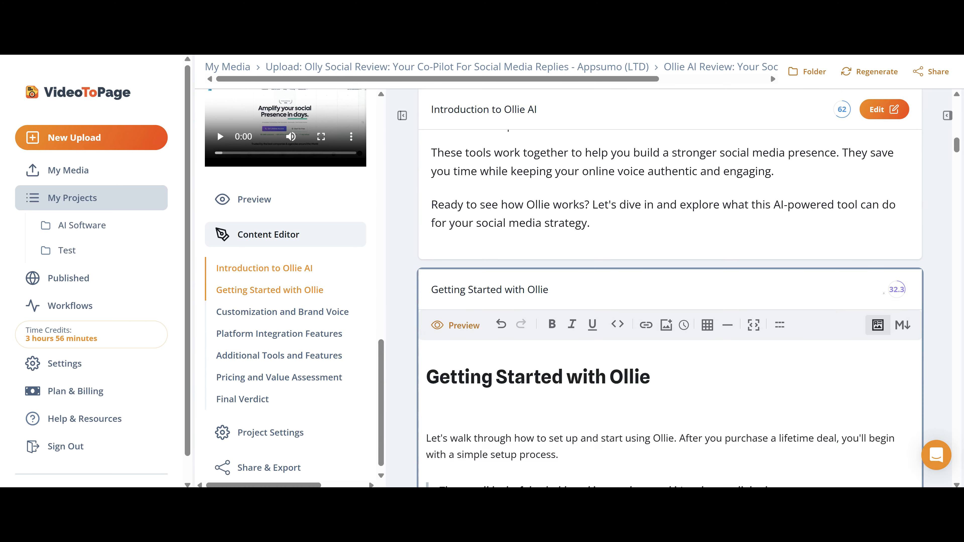
pyautogui.scroll(-3, 670, 289)
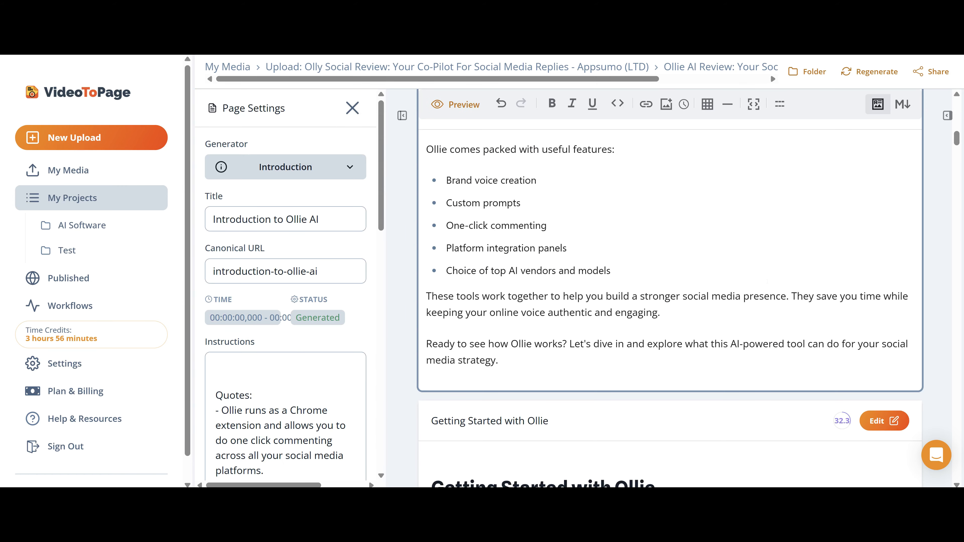
# Look over the Introduction to Ollie AI section in edit mode, from its opening image to its closing paragraph.
pyautogui.scroll(15, 670, 288)
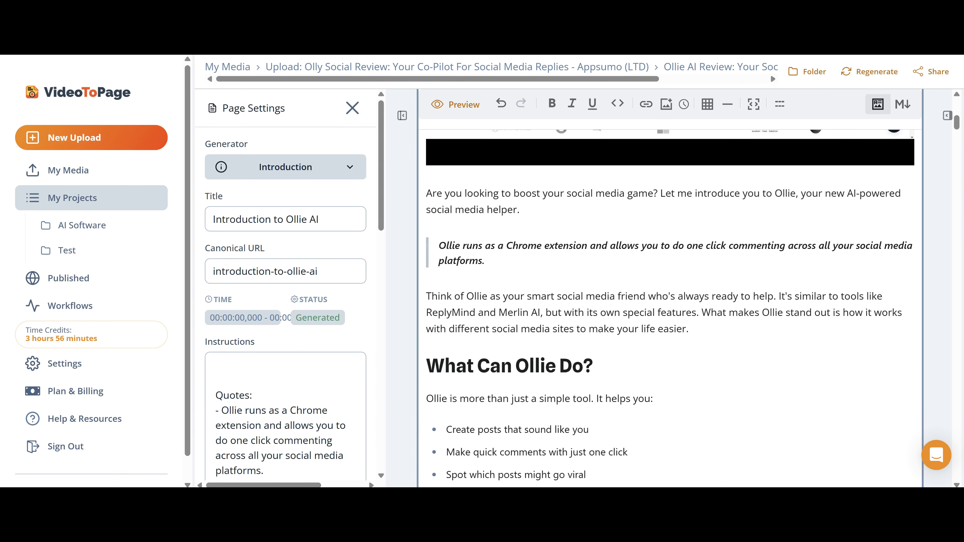
pyautogui.scroll(-10, 670, 289)
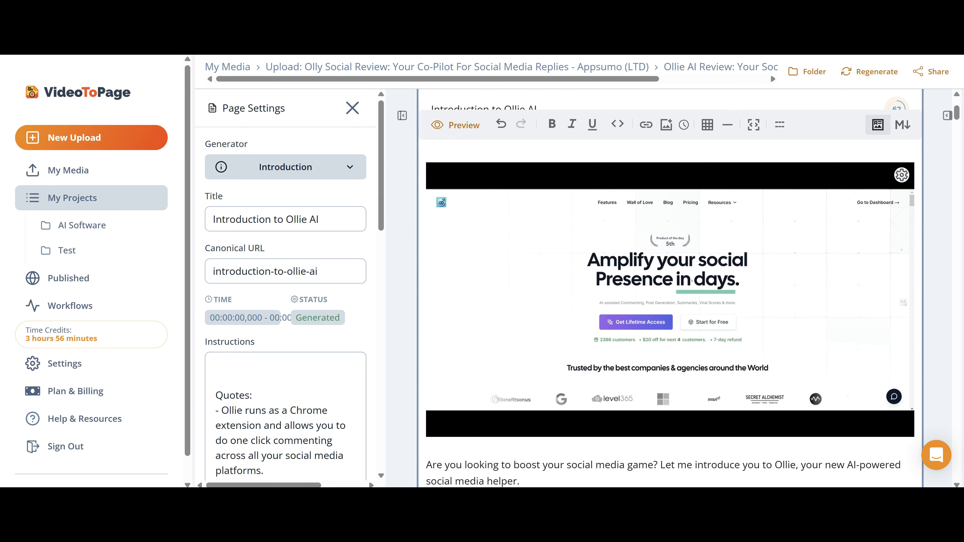
pyautogui.scroll(-10, 670, 304)
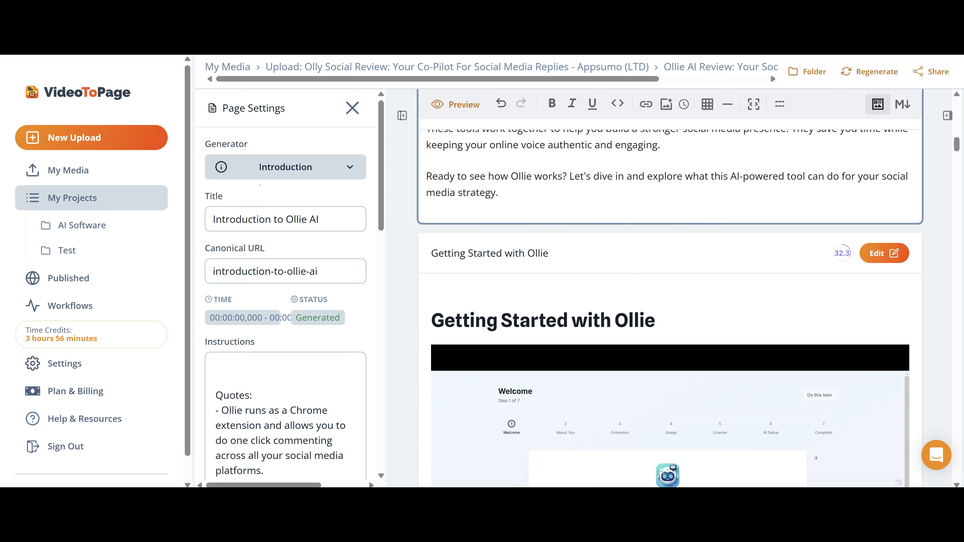
pyautogui.scroll(4, 670, 289)
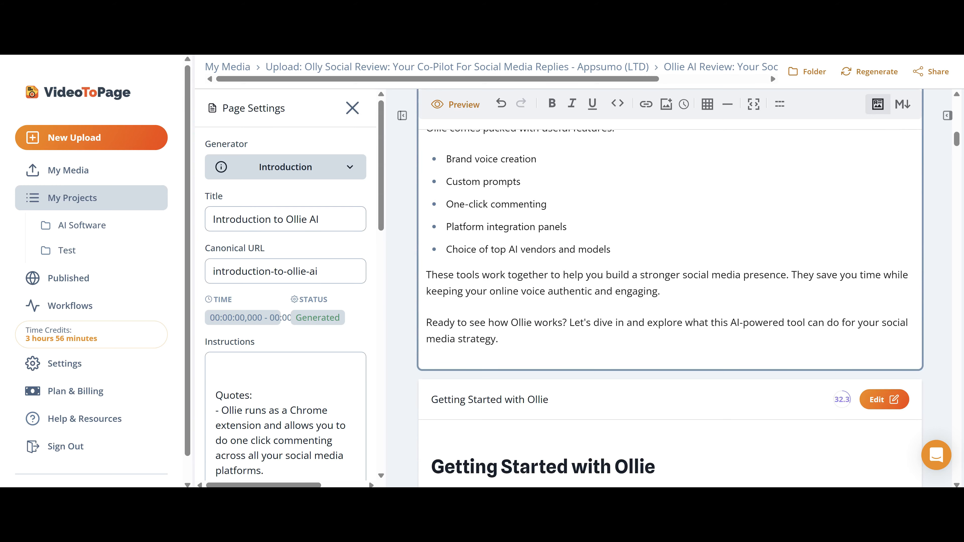
pyautogui.scroll(15, 581, 267)
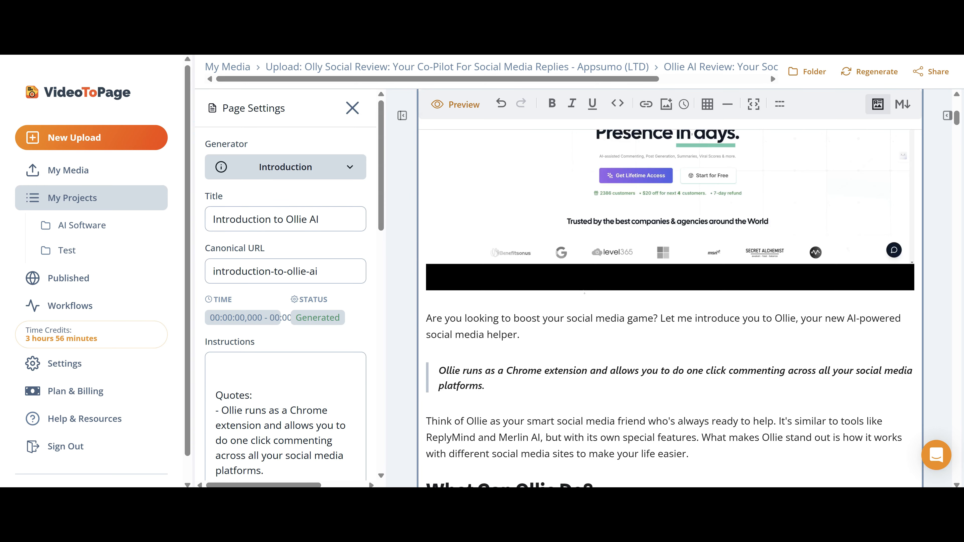
pyautogui.scroll(-12, 585, 293)
pyautogui.scroll(8, 585, 293)
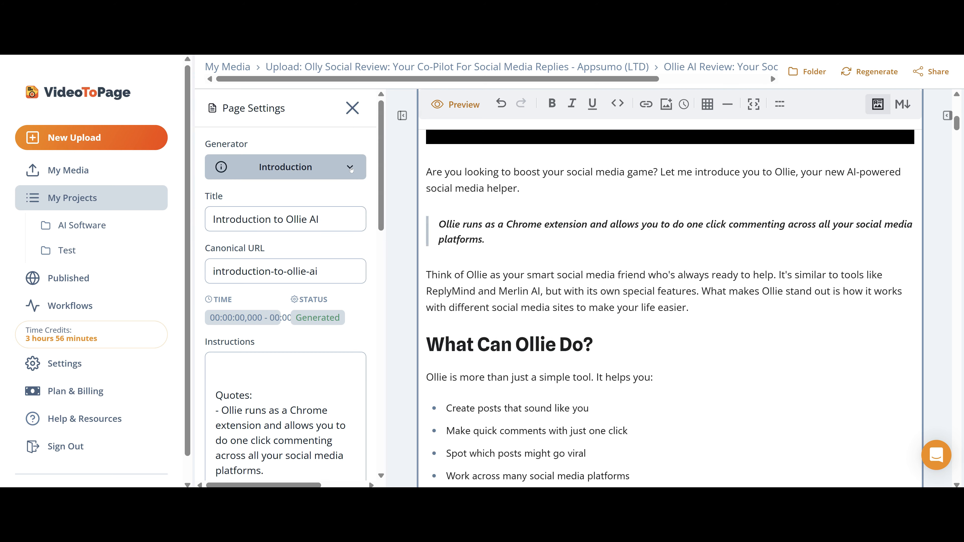
# Look through the available page generators and set the Introduction to Ollie AI page's generator to Generic.
pyautogui.click(348, 167)
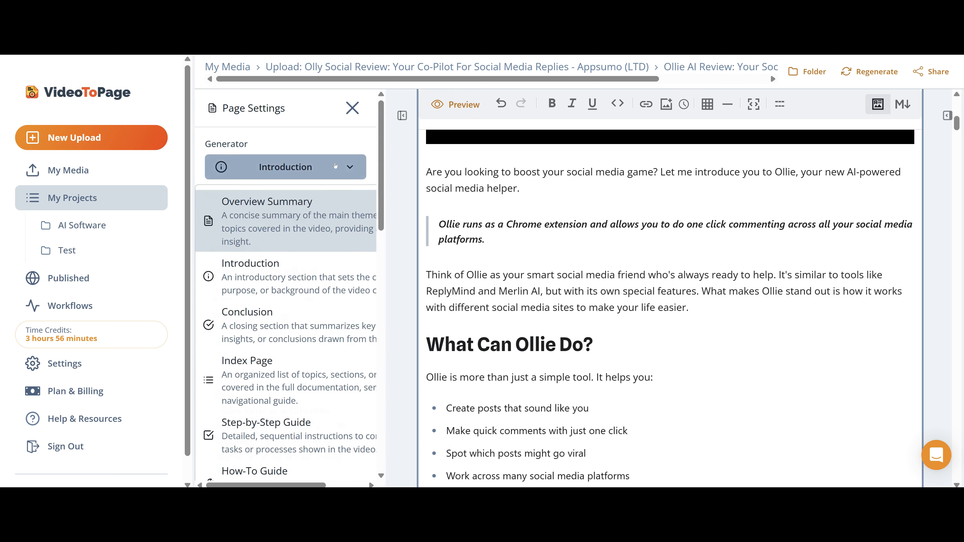
pyautogui.scroll(-4, 308, 288)
pyautogui.scroll(-10, 309, 287)
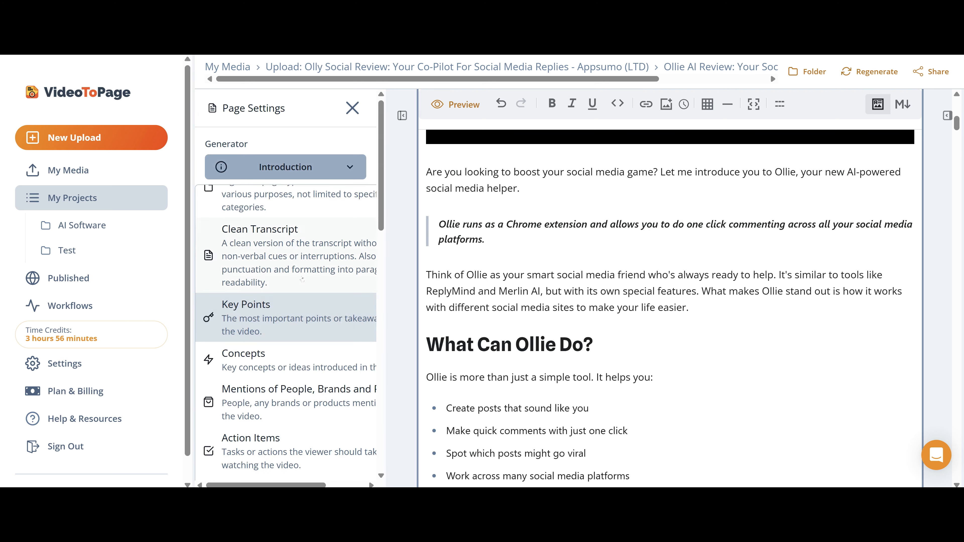
pyautogui.scroll(3, 313, 277)
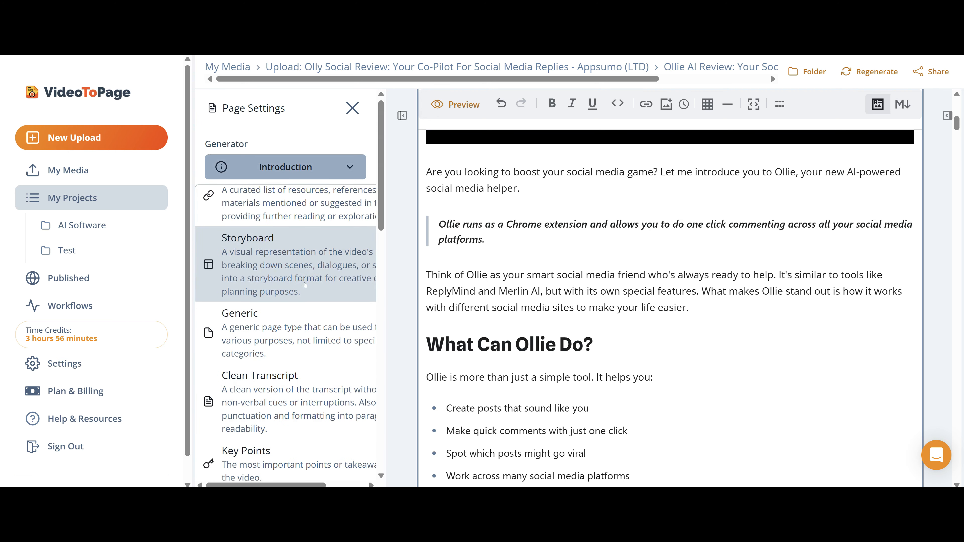
pyautogui.click(271, 332)
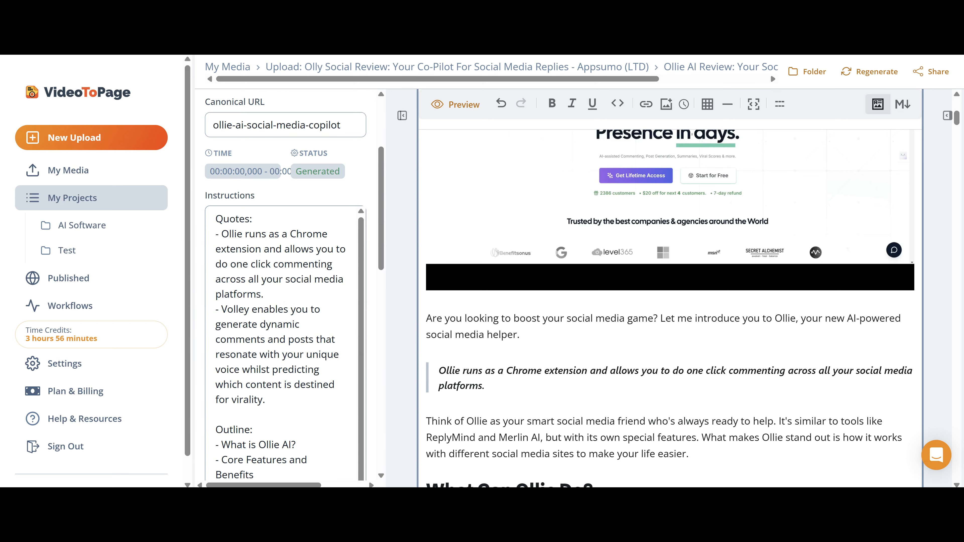
# Add the line 'Turn all the Ollie AI and Volley into the correct spelling of "Olly AI".' above the quotes in the page's instructions.
pyautogui.scroll(4, 306, 288)
pyautogui.scroll(6, 501, 219)
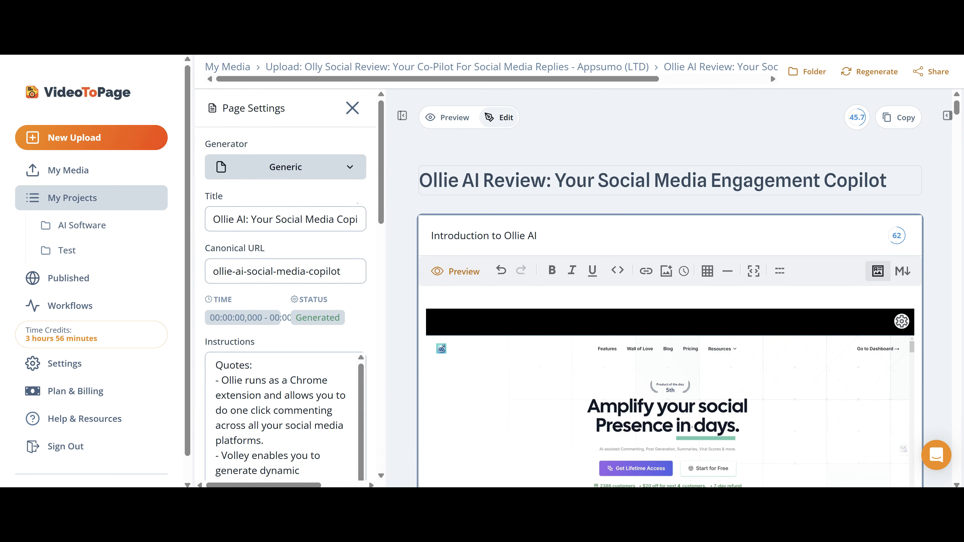
pyautogui.scroll(-4, 305, 243)
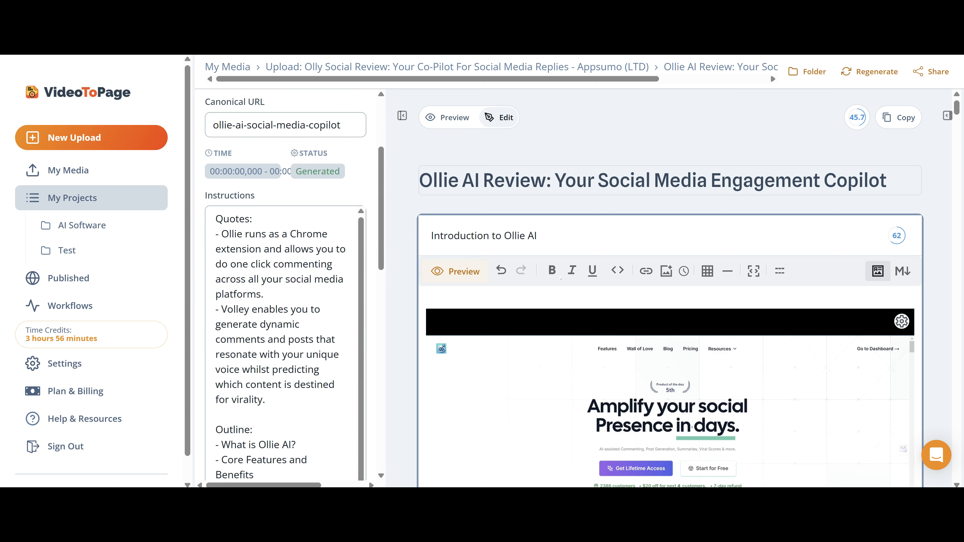
pyautogui.scroll(-2, 285, 342)
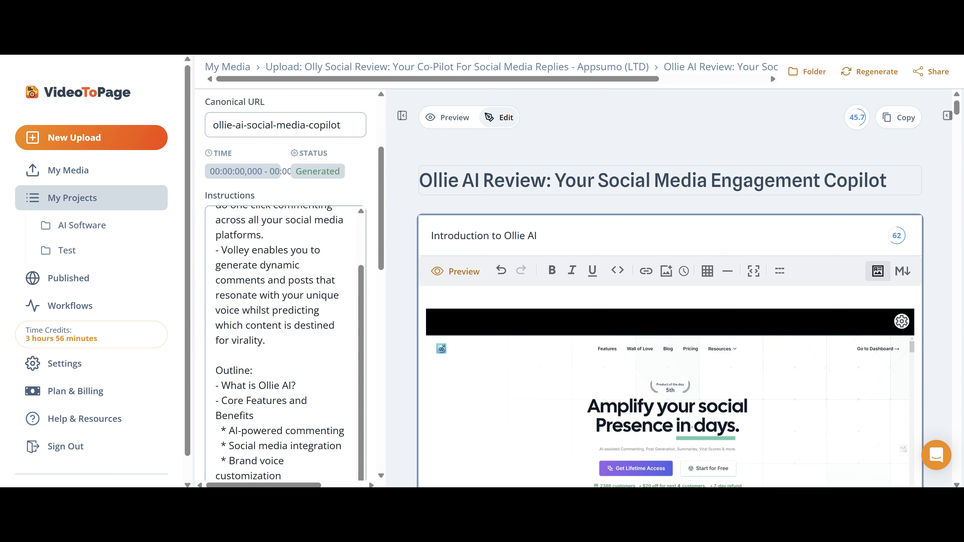
pyautogui.scroll(-6, 285, 350)
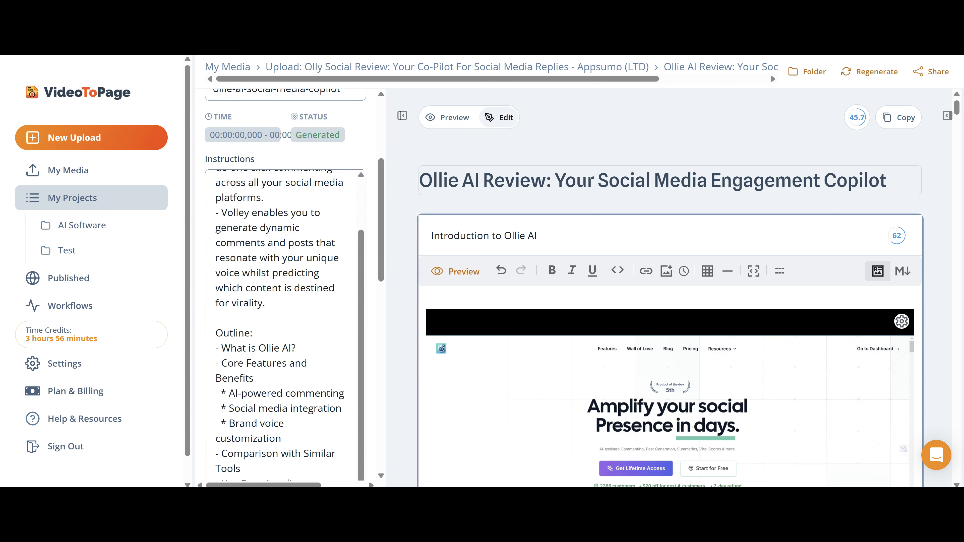
pyautogui.scroll(7, 285, 312)
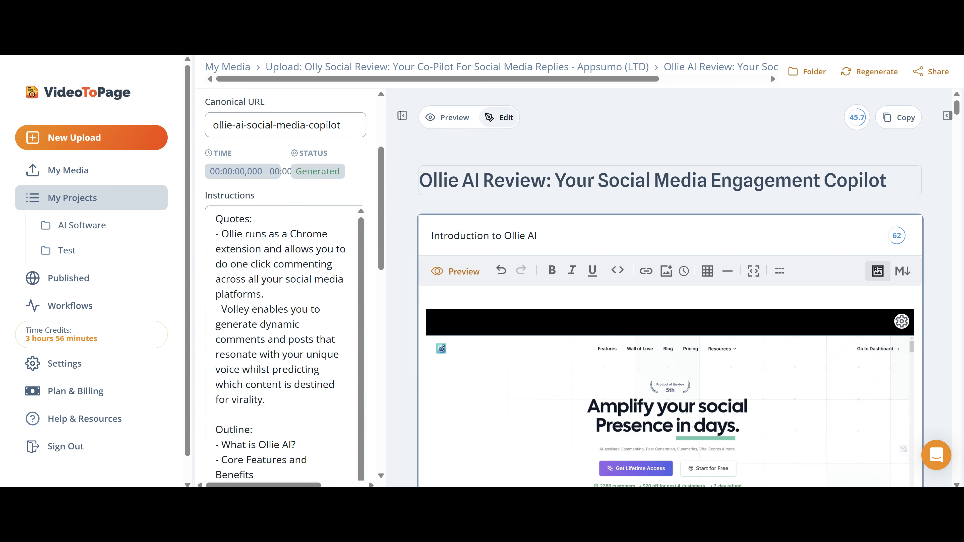
pyautogui.click(216, 220)
pyautogui.press('Return')
pyautogui.press('Return')
pyautogui.write('Tur')
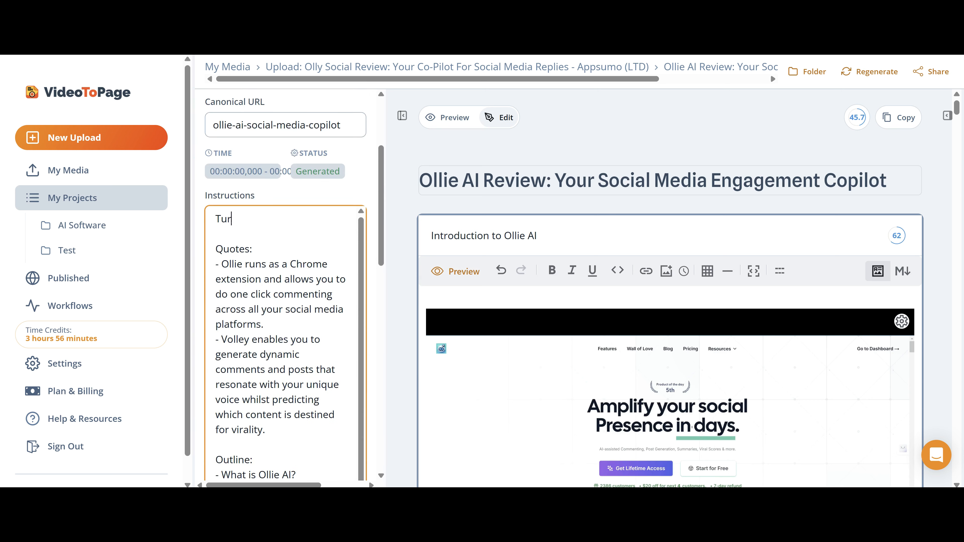
pyautogui.write('n all the Ollie AI and Volley into the ')
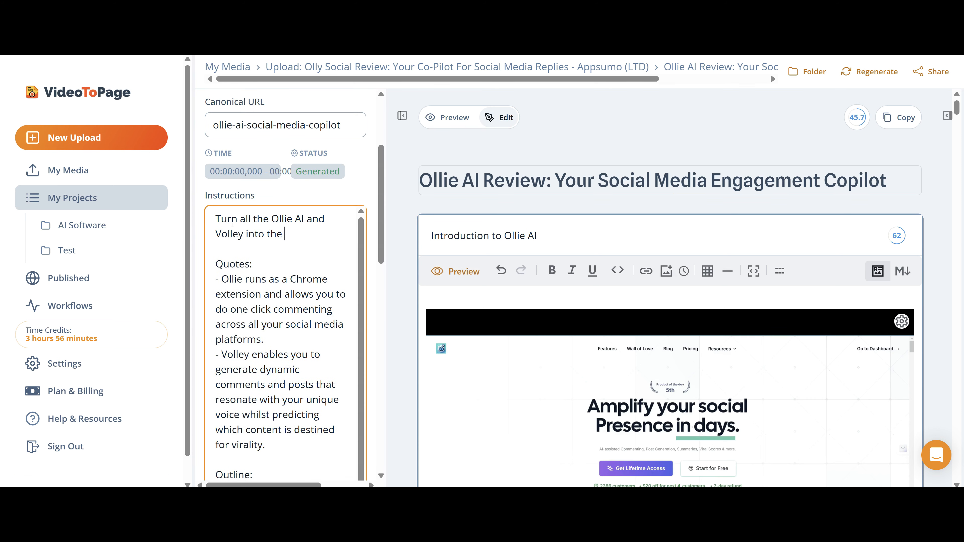
pyautogui.write('correct spelling of "Olly AI".')
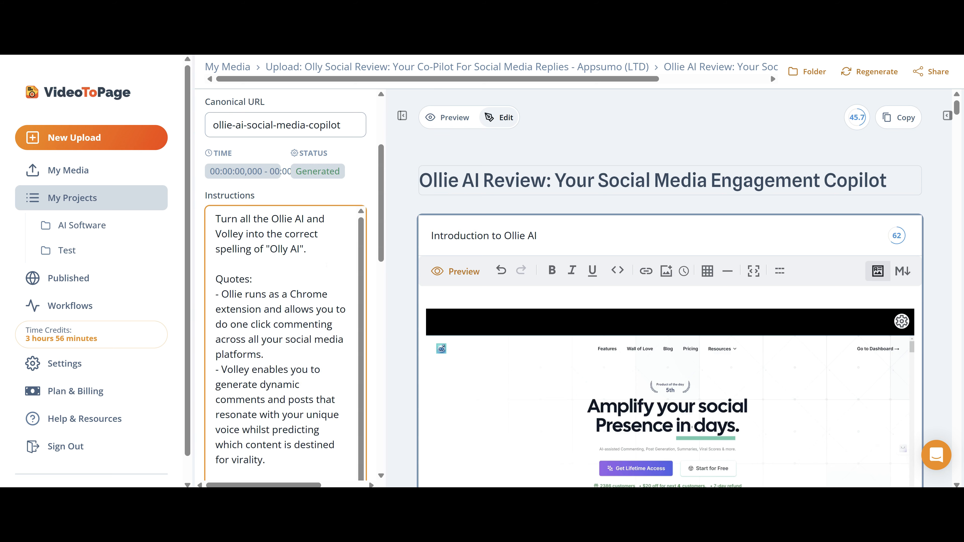
# Save the page settings and regenerate the introduction page, agreeing to reset its existing changes.
pyautogui.scroll(-5, 285, 285)
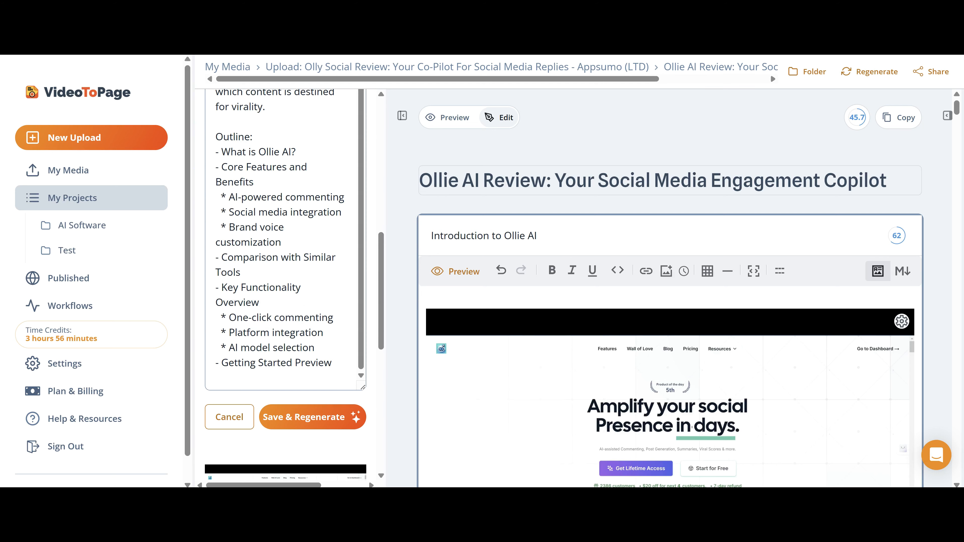
pyautogui.scroll(-4, 285, 266)
pyautogui.click(315, 272)
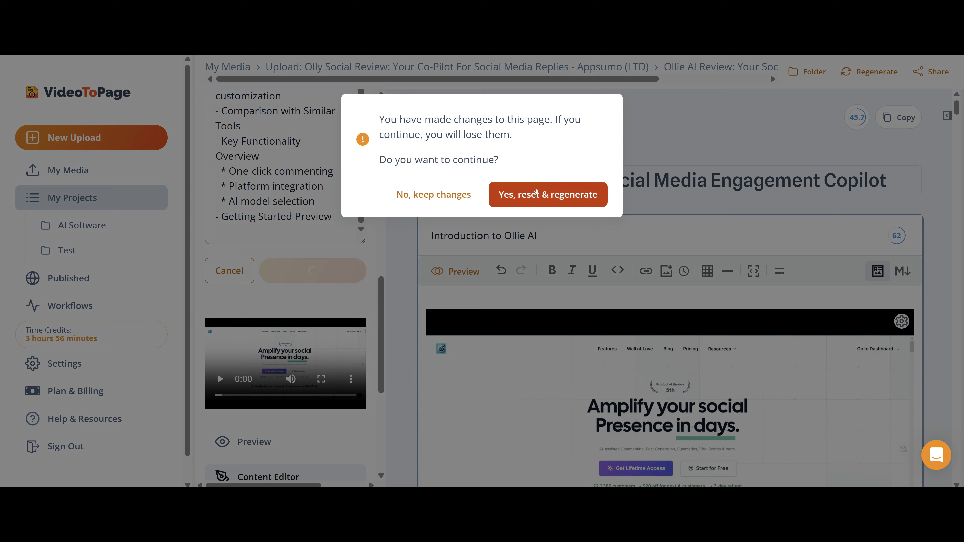
pyautogui.click(557, 204)
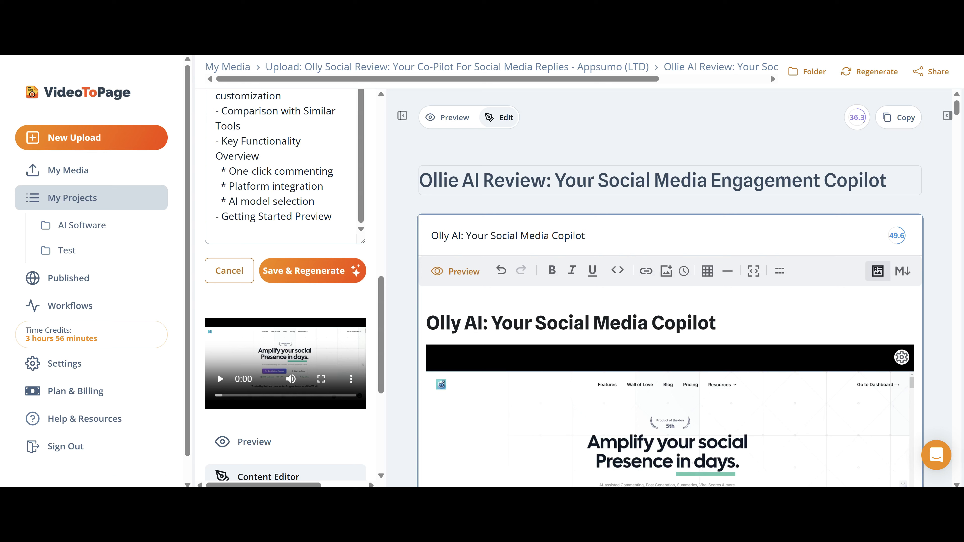
# Examine the regenerated introduction section for the product name's spelling, and compare it with the instructions and the Getting Started with Ollie section.
pyautogui.click(820, 180)
pyautogui.click(821, 181)
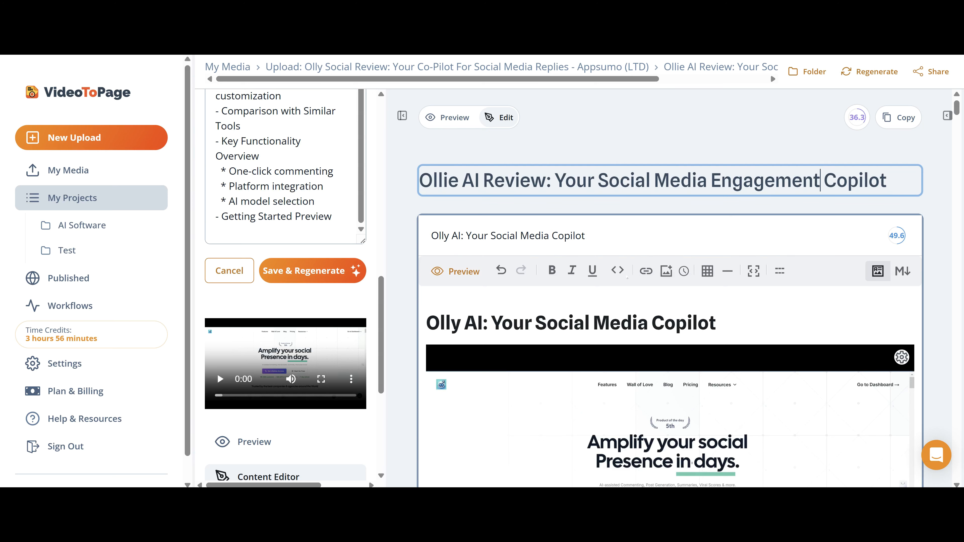
pyautogui.scroll(-4, 670, 289)
pyautogui.scroll(4, 670, 289)
pyautogui.scroll(-4, 670, 289)
pyautogui.scroll(-8, 670, 289)
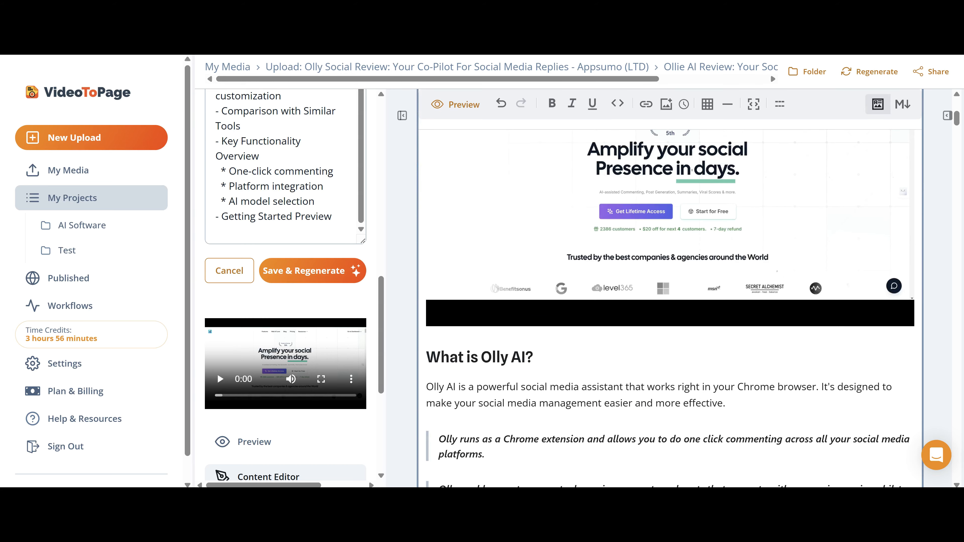
pyautogui.scroll(-8, 670, 289)
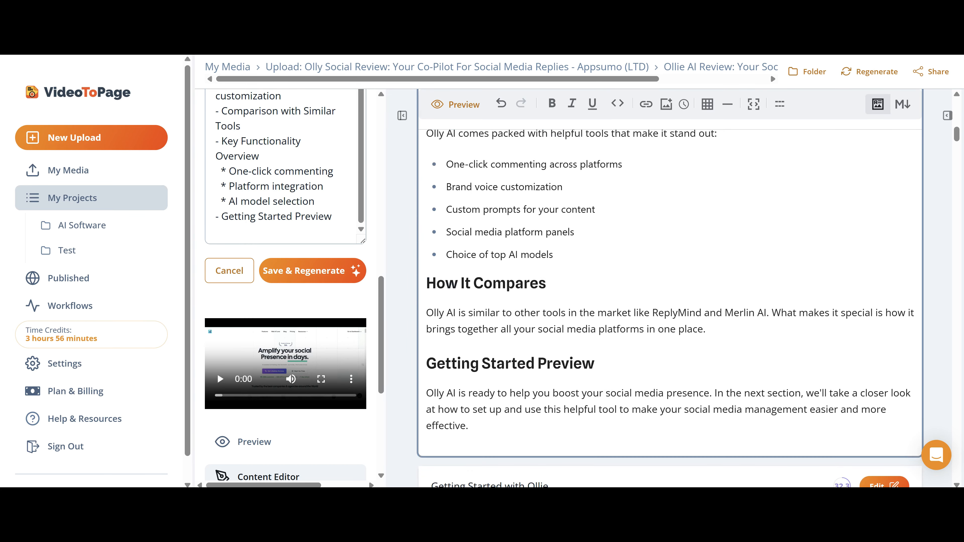
pyautogui.scroll(4, 670, 288)
pyautogui.scroll(4, 670, 288)
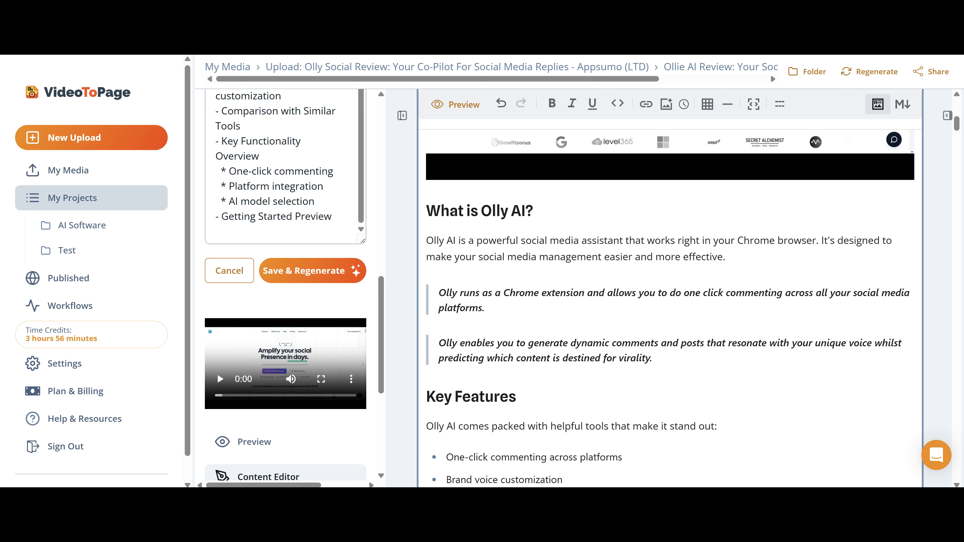
pyautogui.scroll(-4, 670, 289)
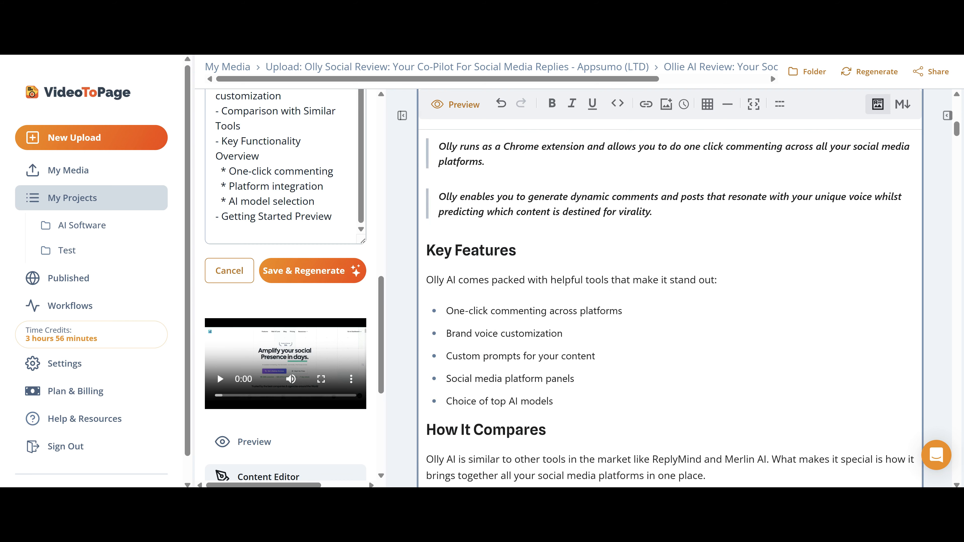
pyautogui.scroll(-4, 670, 289)
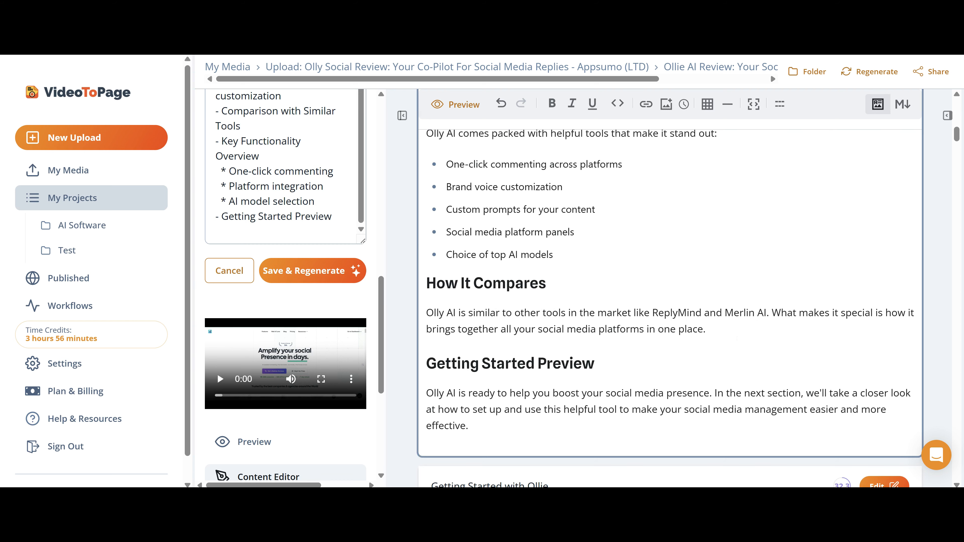
pyautogui.scroll(-3, 670, 289)
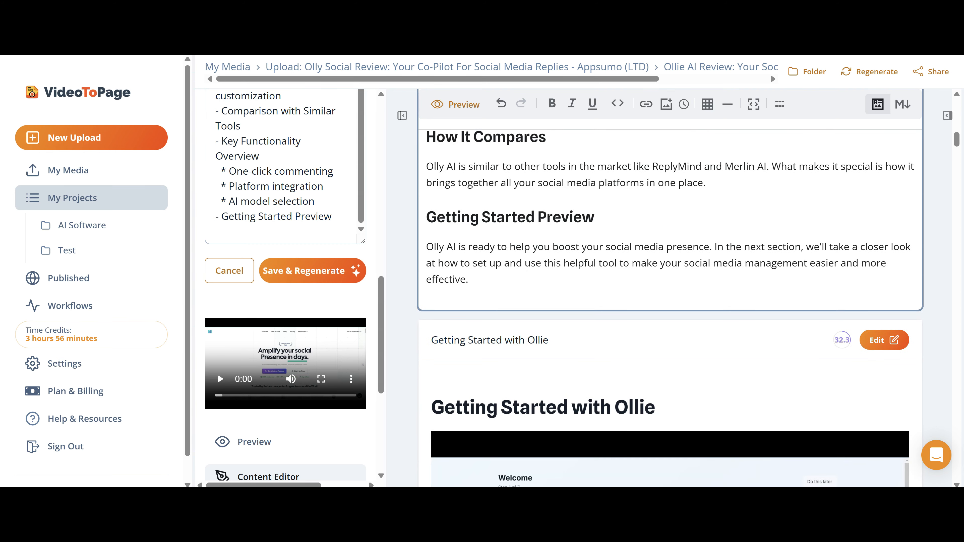
pyautogui.scroll(-3, 670, 323)
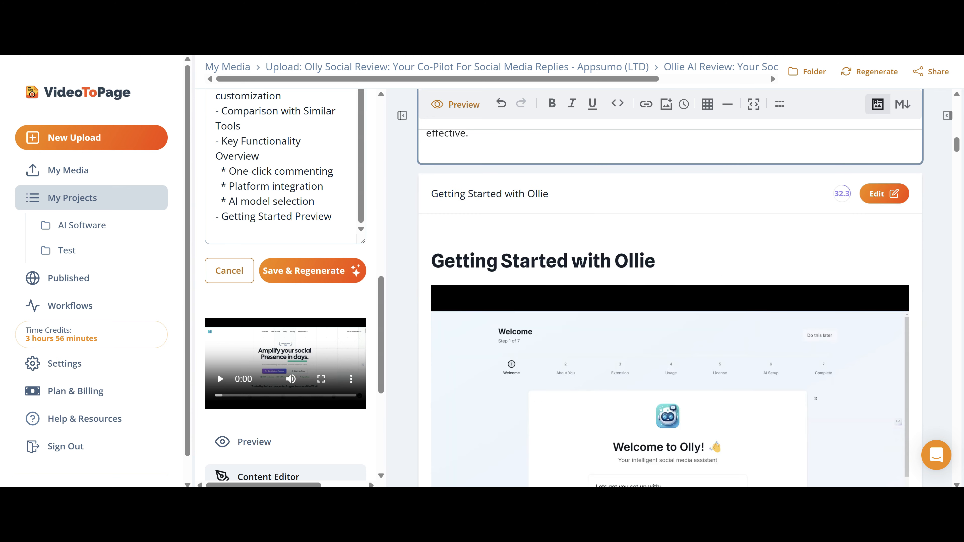
pyautogui.scroll(3, 670, 323)
pyautogui.scroll(4, 285, 167)
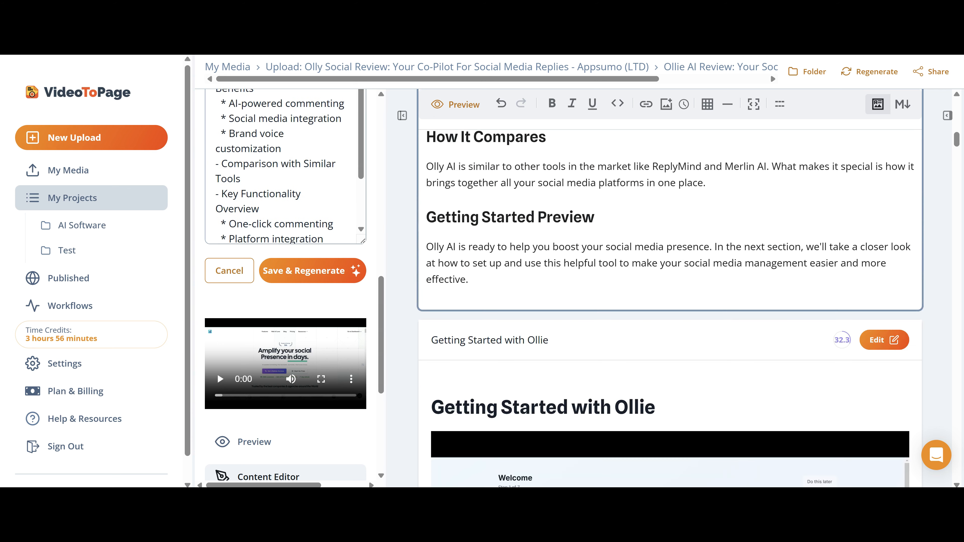
pyautogui.scroll(6, 670, 289)
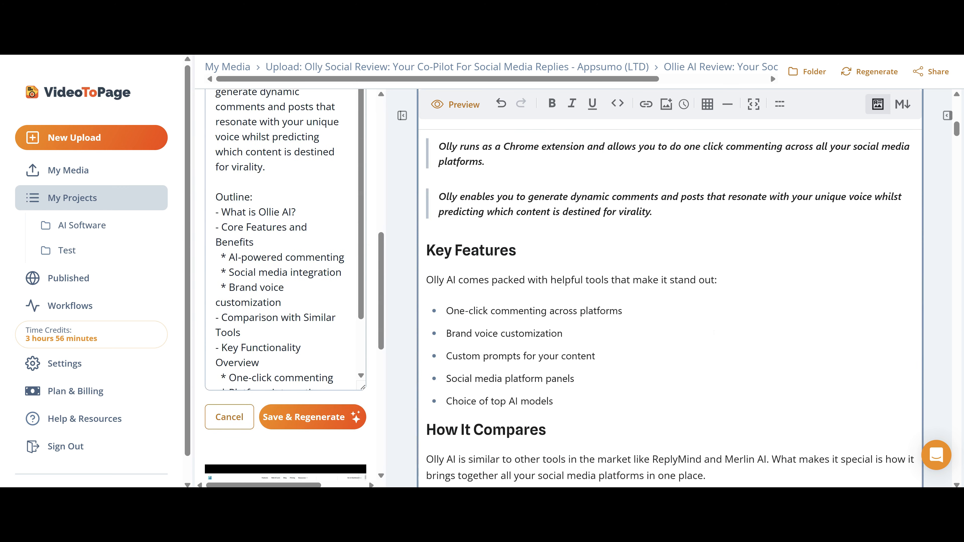
pyautogui.scroll(-9, 714, 332)
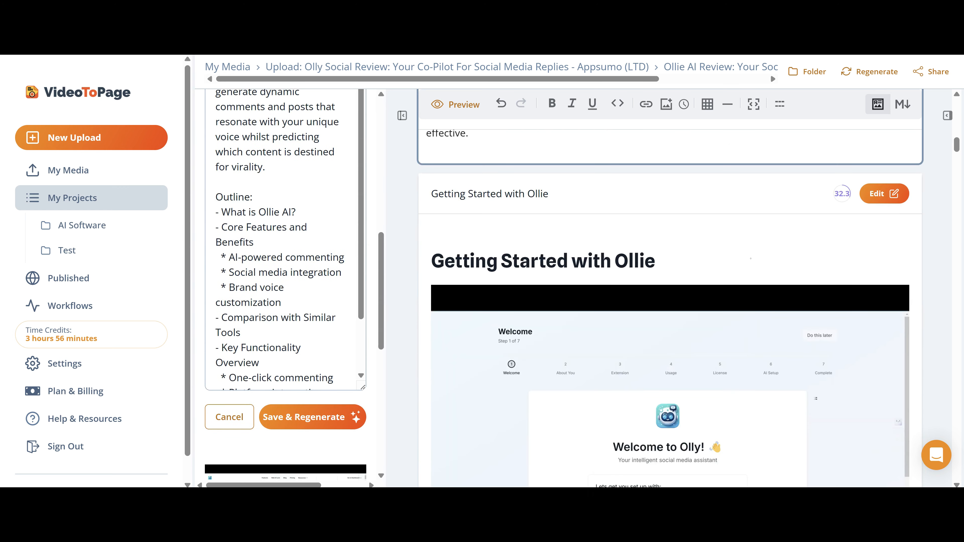
# In the project settings, enter the custom context 'This review is based on the software called "Olly AI", This is the correct spelling.'.
pyautogui.scroll(10, 220, 162)
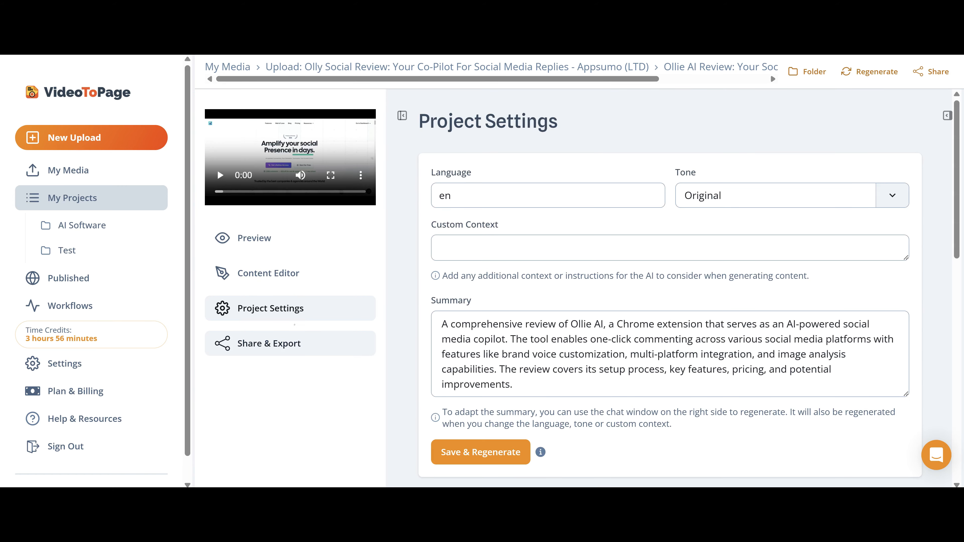
pyautogui.scroll(-15, 670, 316)
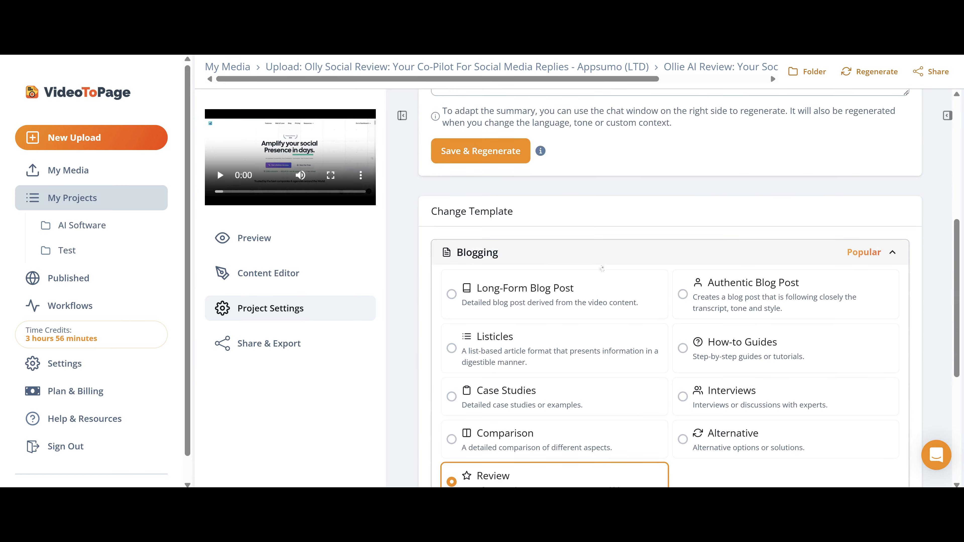
pyautogui.scroll(15, 670, 316)
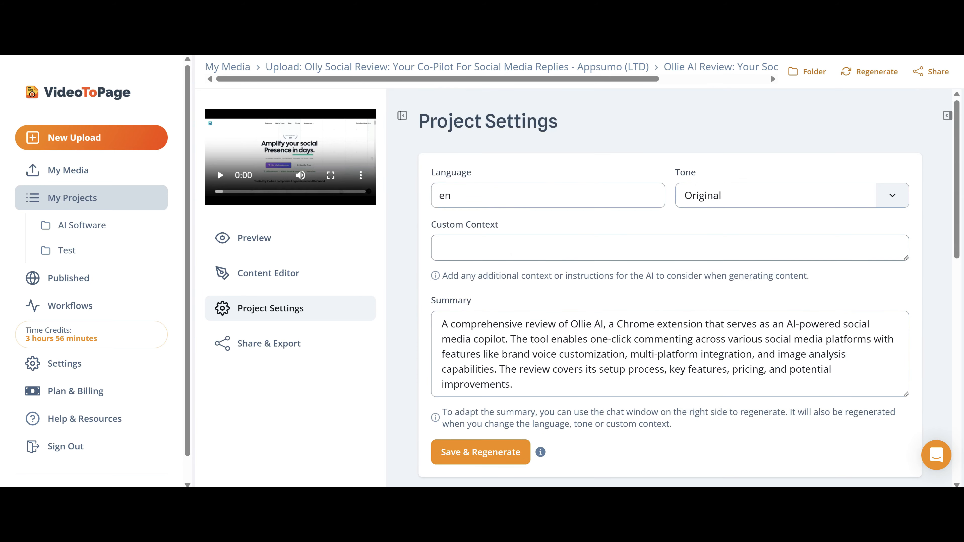
pyautogui.click(512, 254)
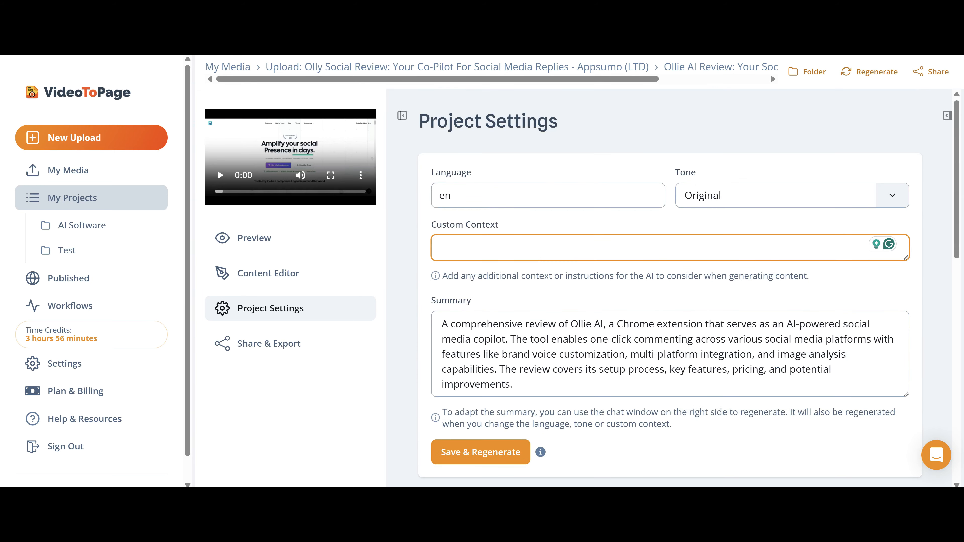
pyautogui.write('This review is bas')
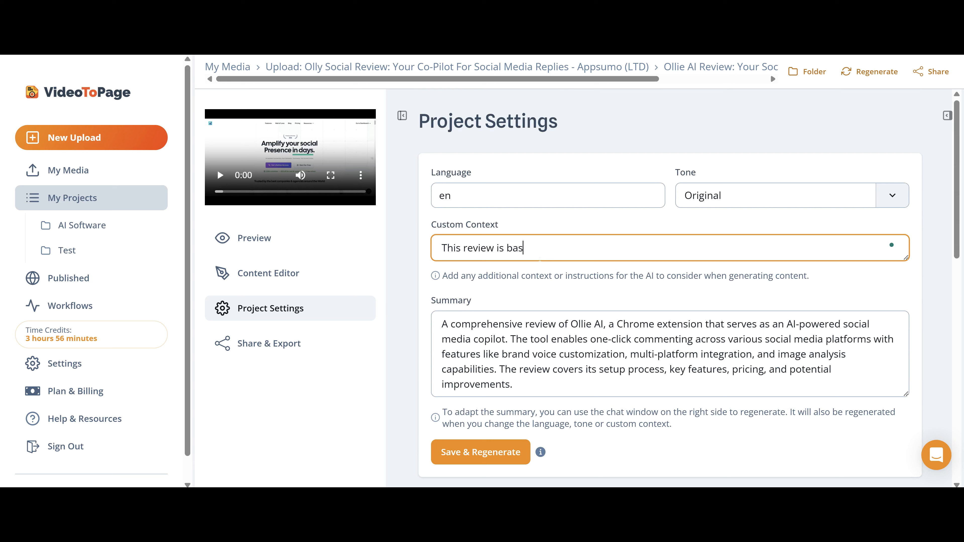
pyautogui.write('ed on the software called')
pyautogui.write('"Ol')
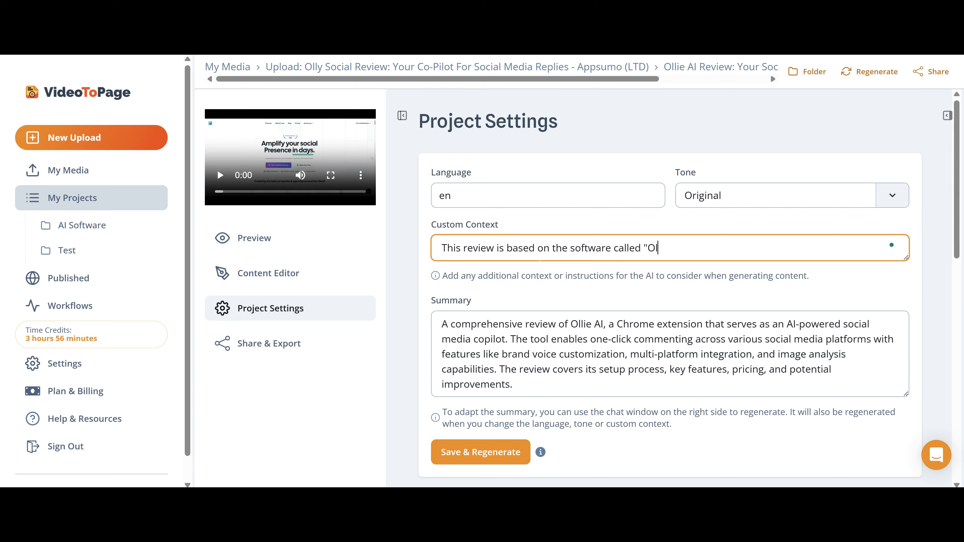
pyautogui.write('ly AI", This is the correct s')
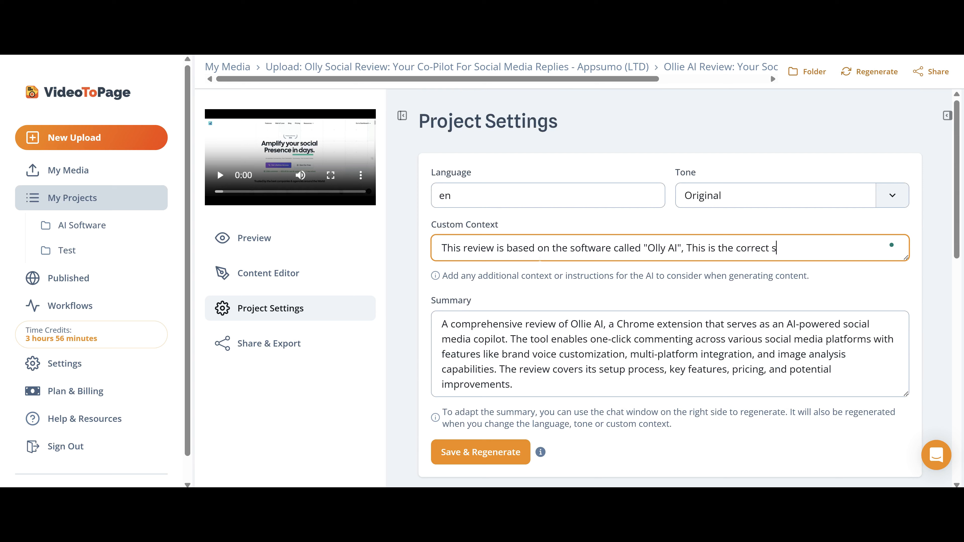
pyautogui.write('pelling.')
# Check the project's summary and template choices, and save and regenerate the project with the Review template.
pyautogui.click(661, 312)
pyautogui.moveTo(644, 339); pyautogui.dragTo(663, 354)
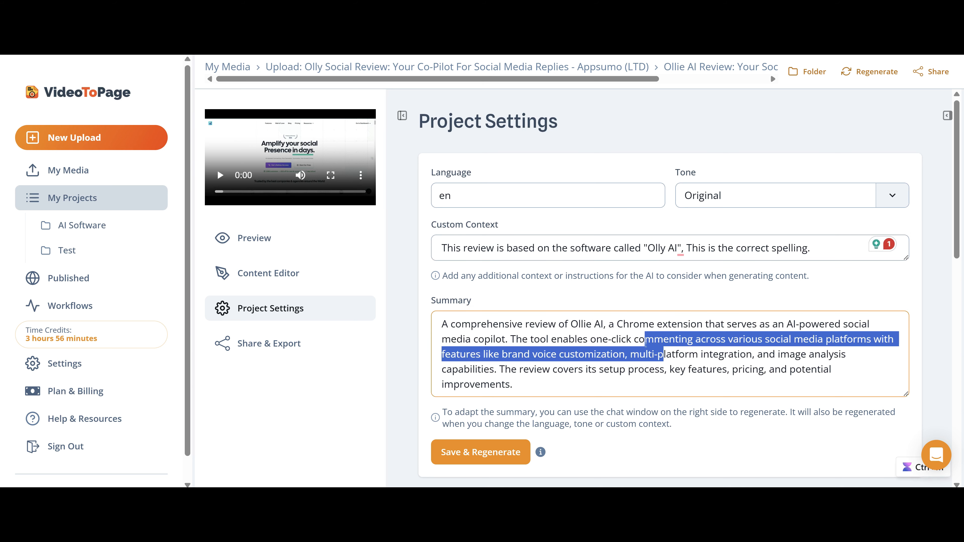
pyautogui.scroll(-4, 664, 354)
pyautogui.click(678, 223)
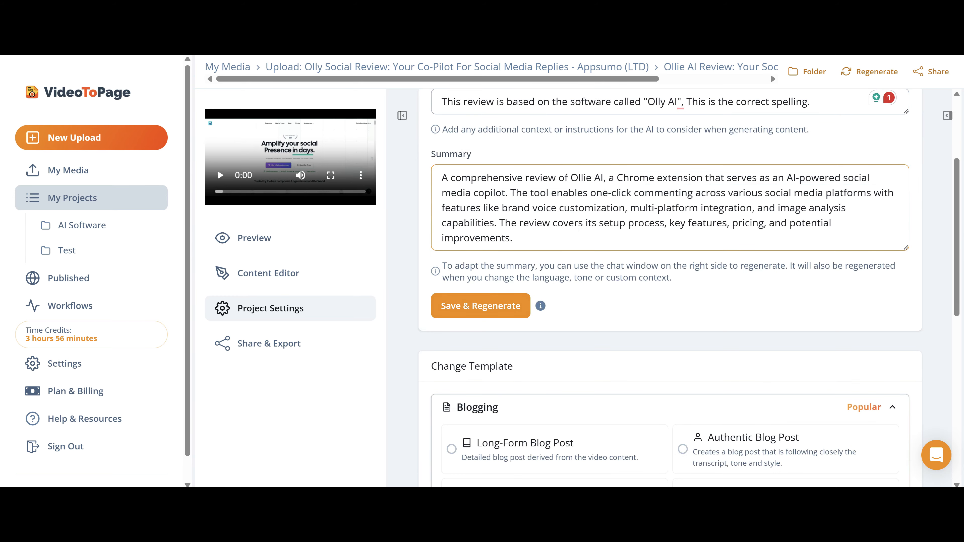
pyautogui.scroll(-9, 670, 289)
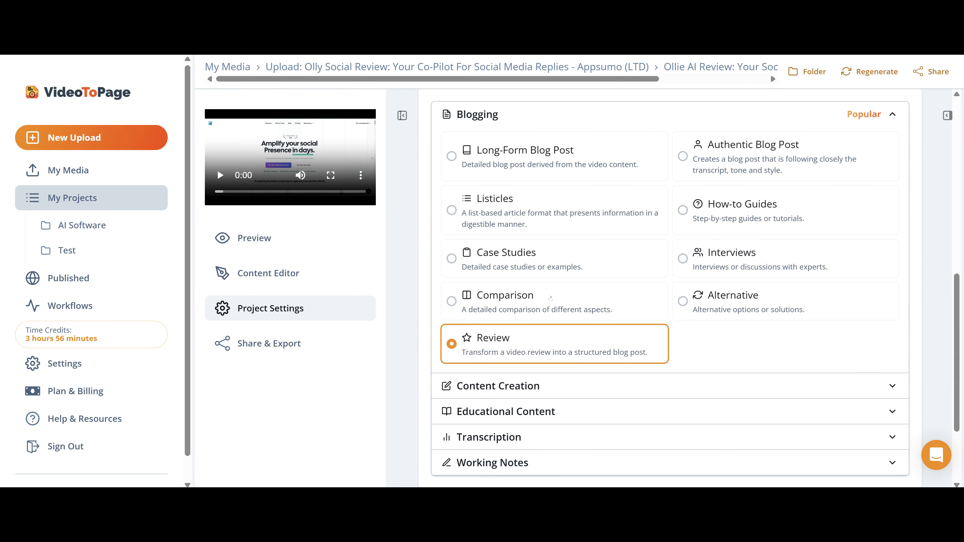
pyautogui.scroll(9, 670, 289)
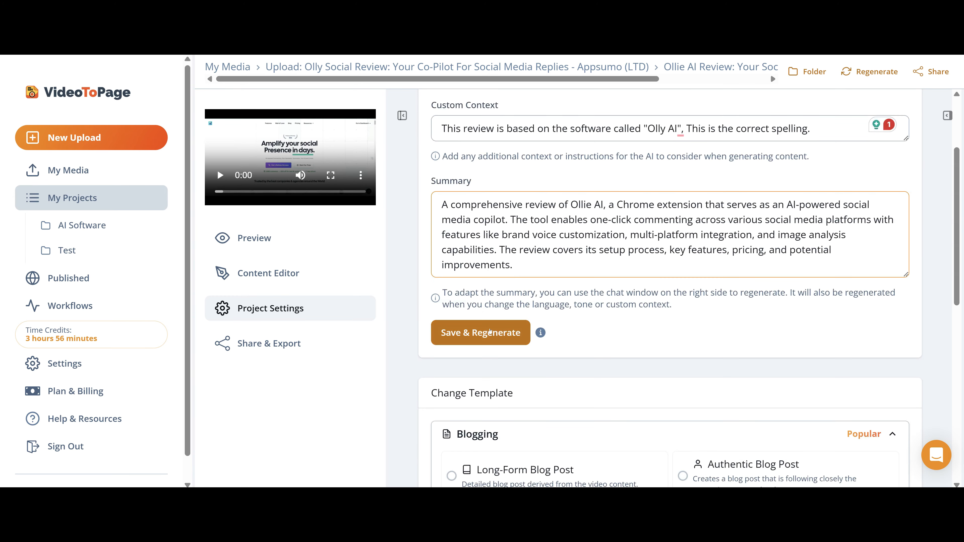
pyautogui.scroll(-9, 596, 350)
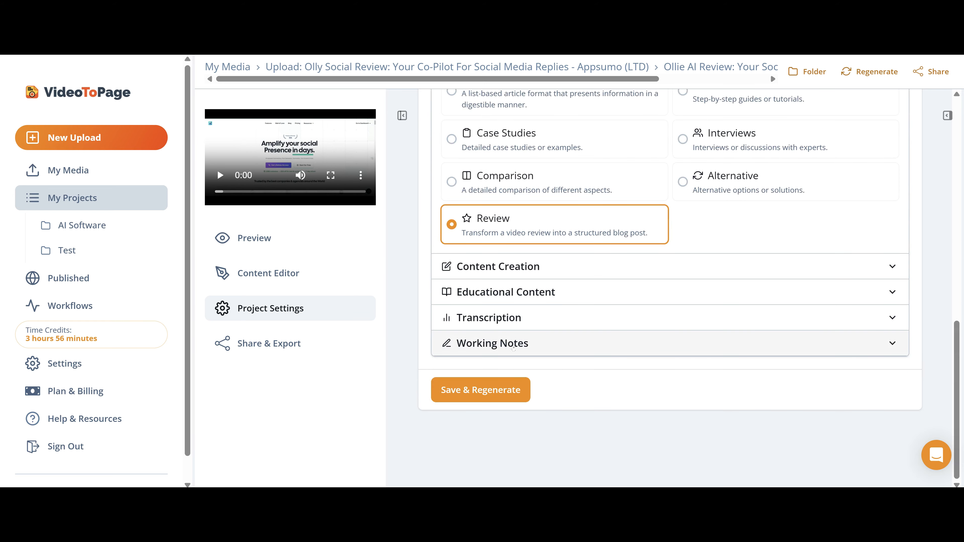
pyautogui.click(481, 390)
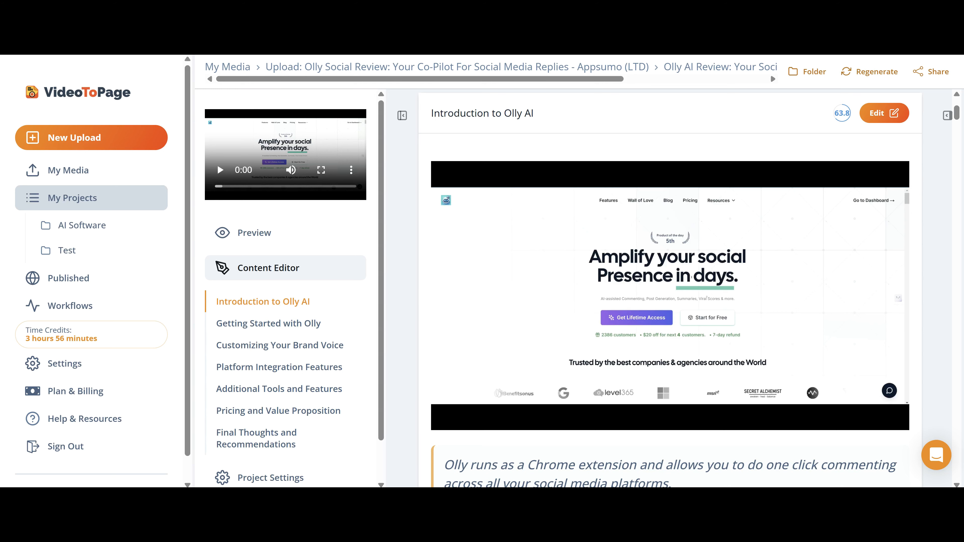
# Examine the sections of the regenerated blog post for the spelling of the product name.
pyautogui.scroll(-9, 670, 304)
pyautogui.scroll(3, 713, 262)
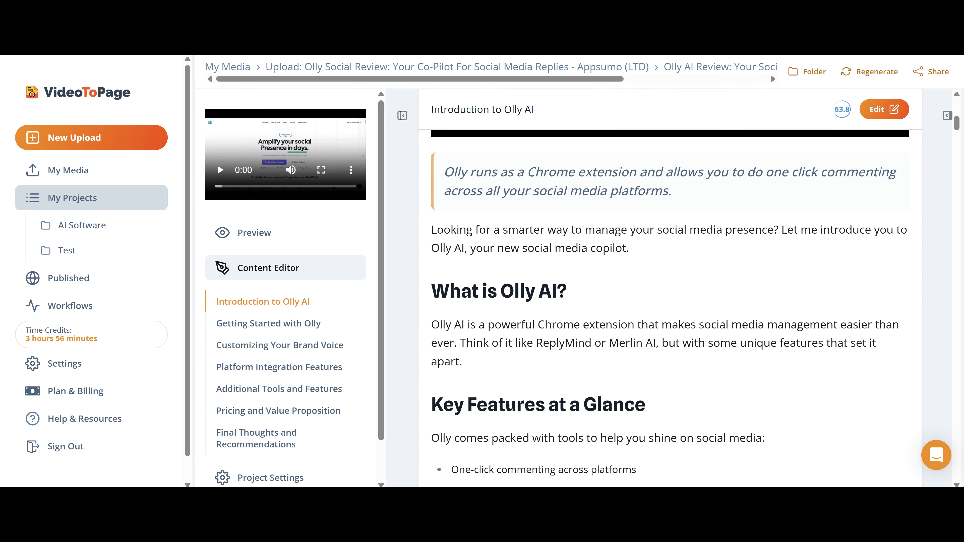
pyautogui.scroll(-13, 574, 305)
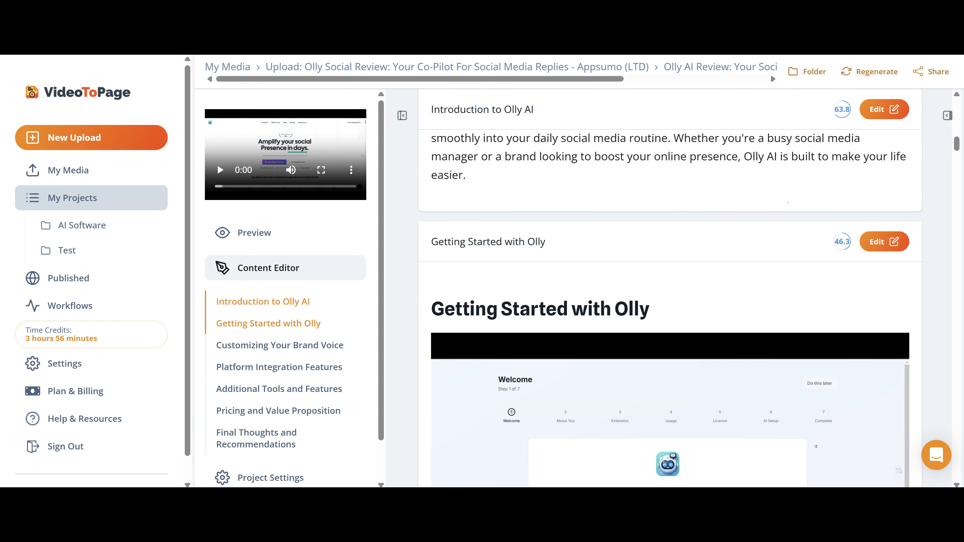
pyautogui.scroll(-15, 670, 304)
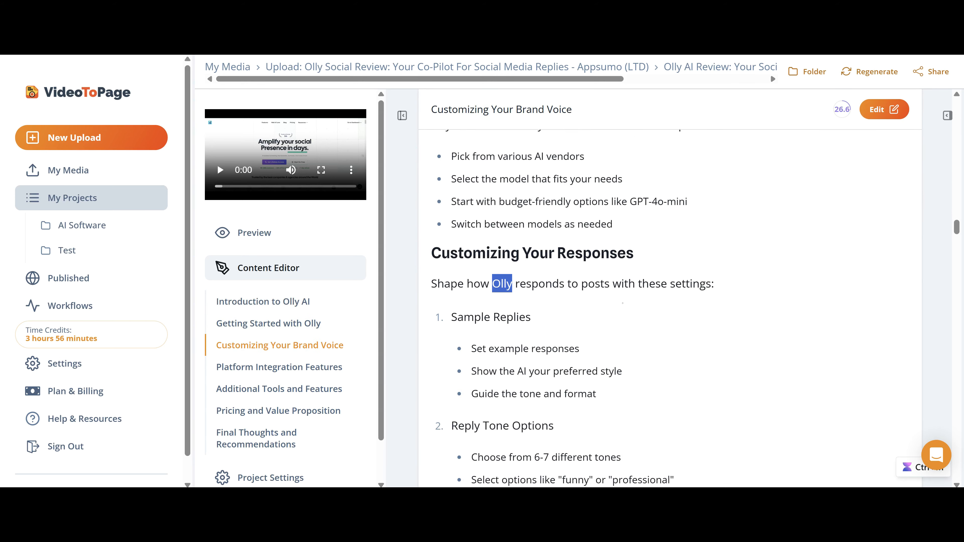
pyautogui.scroll(-8, 622, 303)
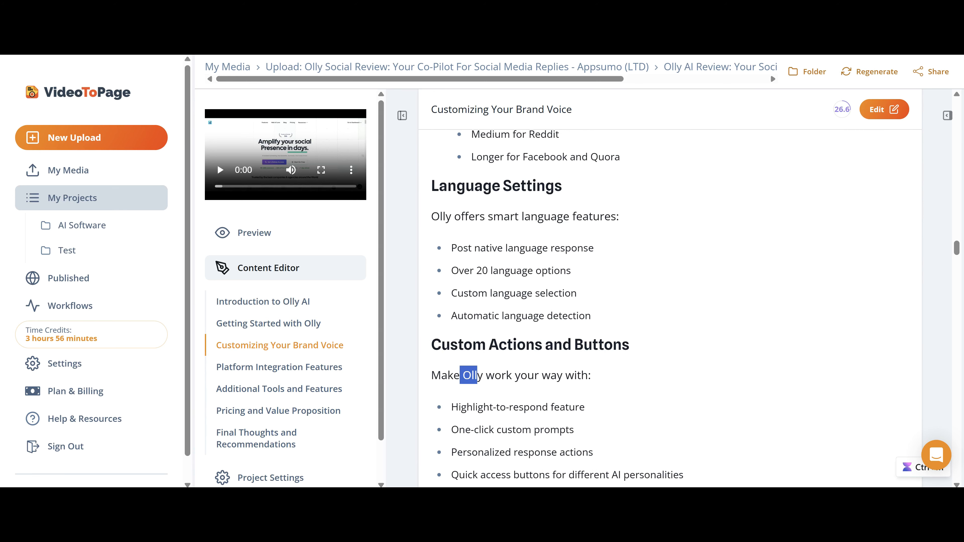
pyautogui.scroll(-11, 669, 304)
pyautogui.scroll(-6, 627, 338)
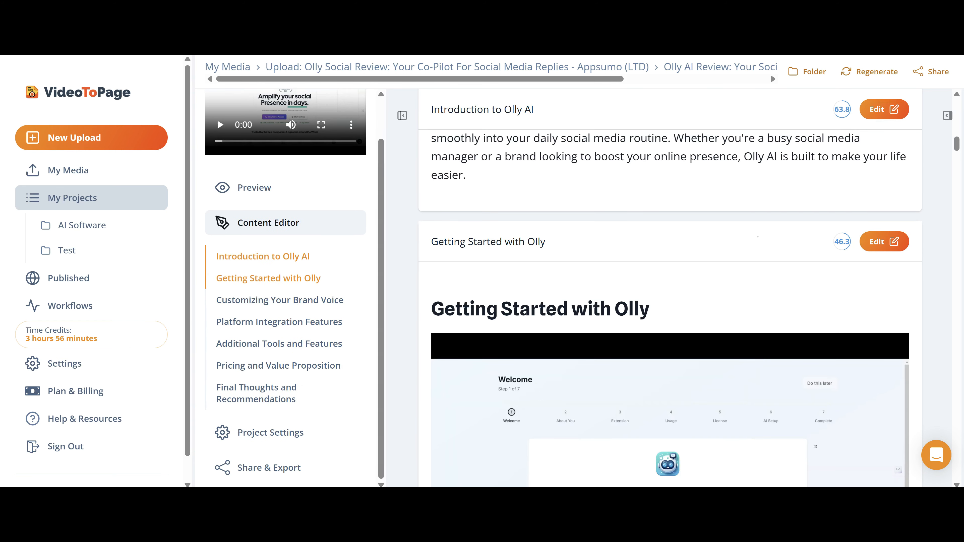
pyautogui.scroll(-12, 864, 280)
pyautogui.scroll(15, 670, 293)
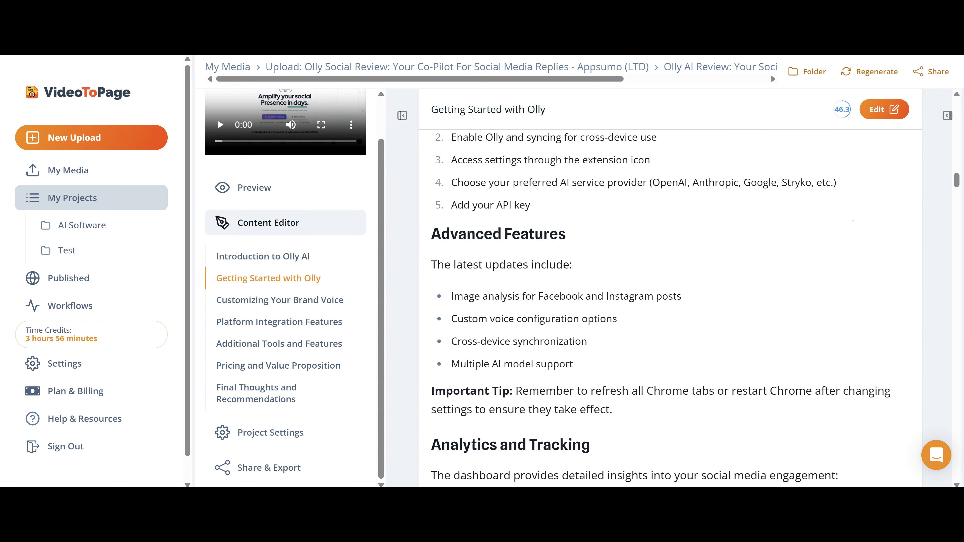
# Open the Getting Started with Olly section for editing and place the cursor in its heading.
pyautogui.click(885, 110)
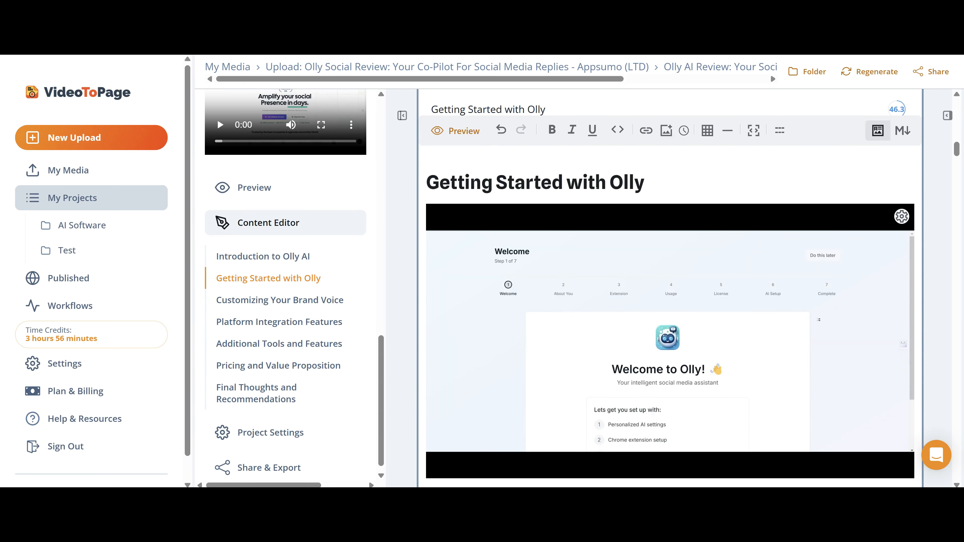
pyautogui.click(646, 183)
pyautogui.click(606, 182)
pyautogui.scroll(-3, 557, 195)
pyautogui.scroll(3, 556, 195)
# Replace the current image of the Getting Started with Olly section with a screenshot taken from the video at 1:14.
pyautogui.click(902, 217)
pyautogui.scroll(-10, 166, 350)
pyautogui.scroll(7, 166, 351)
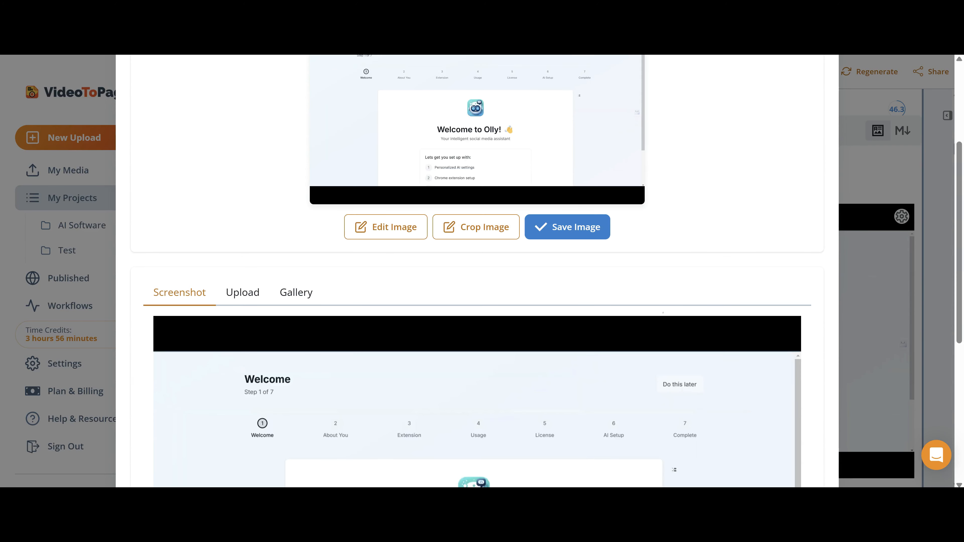
pyautogui.scroll(4, 166, 351)
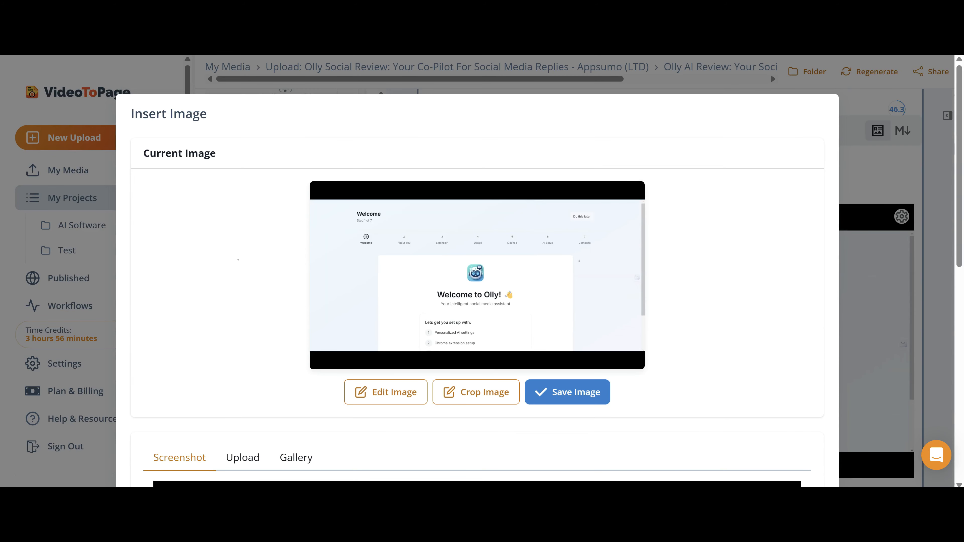
pyautogui.scroll(-10, 477, 272)
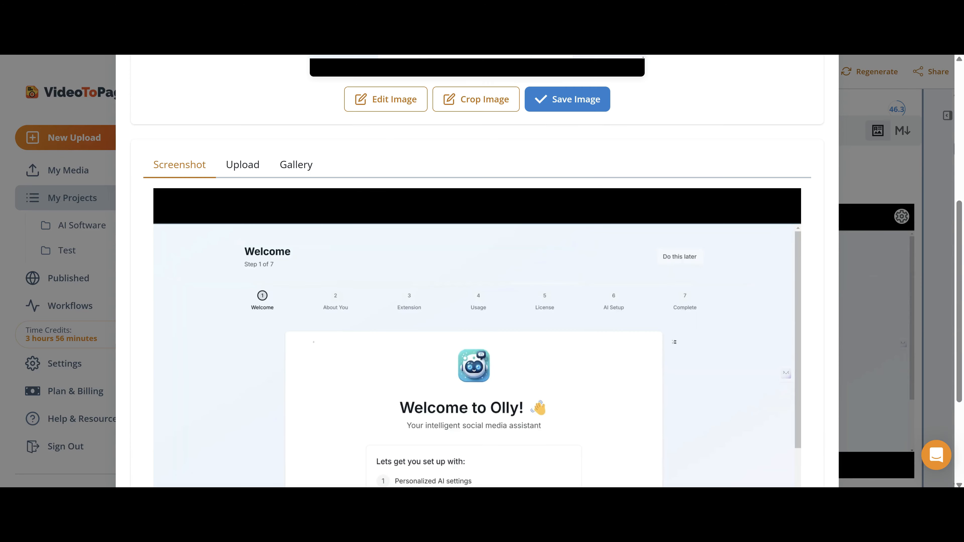
pyautogui.scroll(3, 382, 272)
pyautogui.scroll(-3, 392, 283)
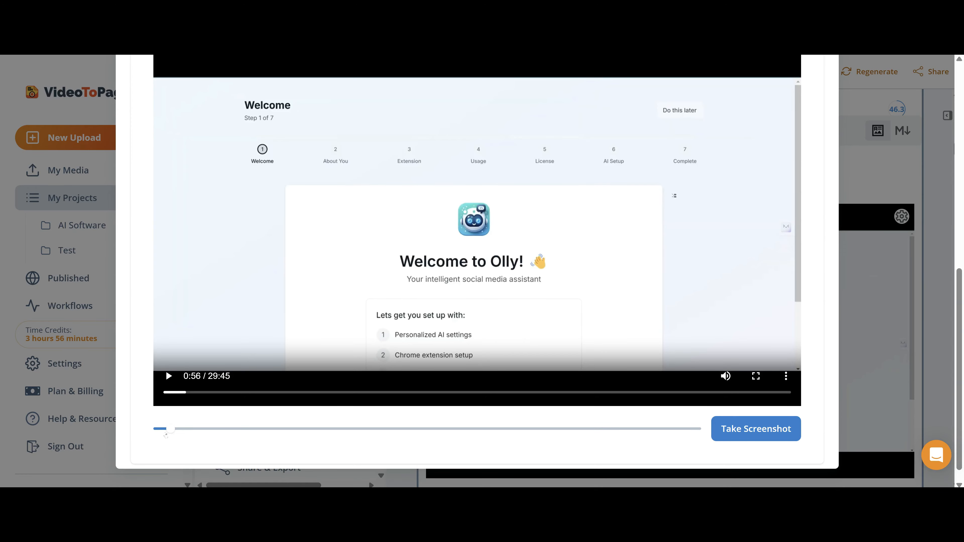
pyautogui.moveTo(173, 432); pyautogui.dragTo(178, 433)
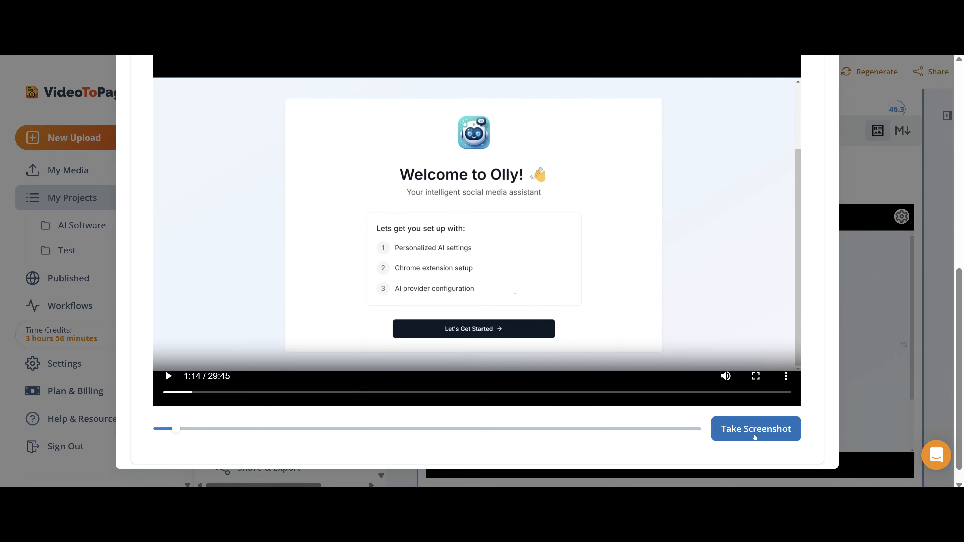
pyautogui.click(727, 432)
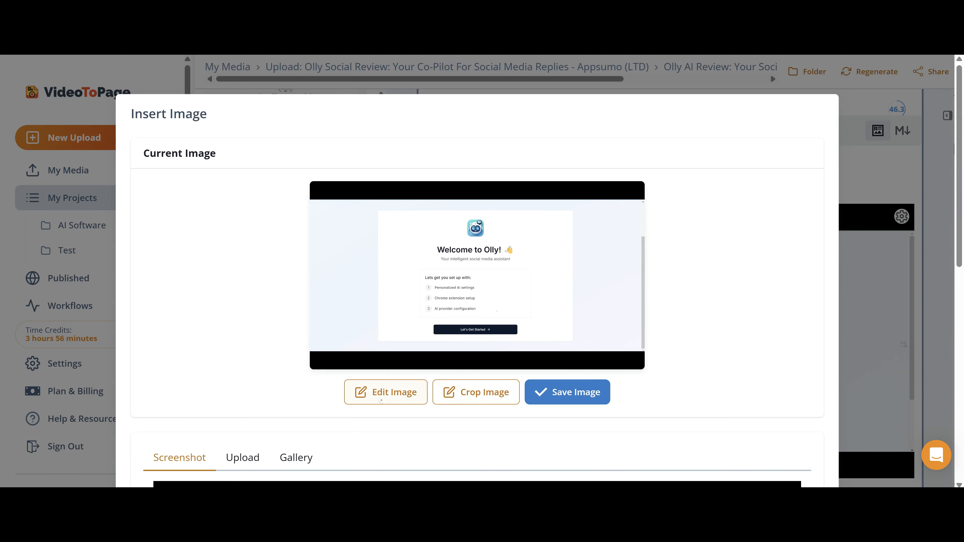
# Open the new screenshot for image editing and set its padding to 28px and its border radius to 46px.
pyautogui.click(386, 393)
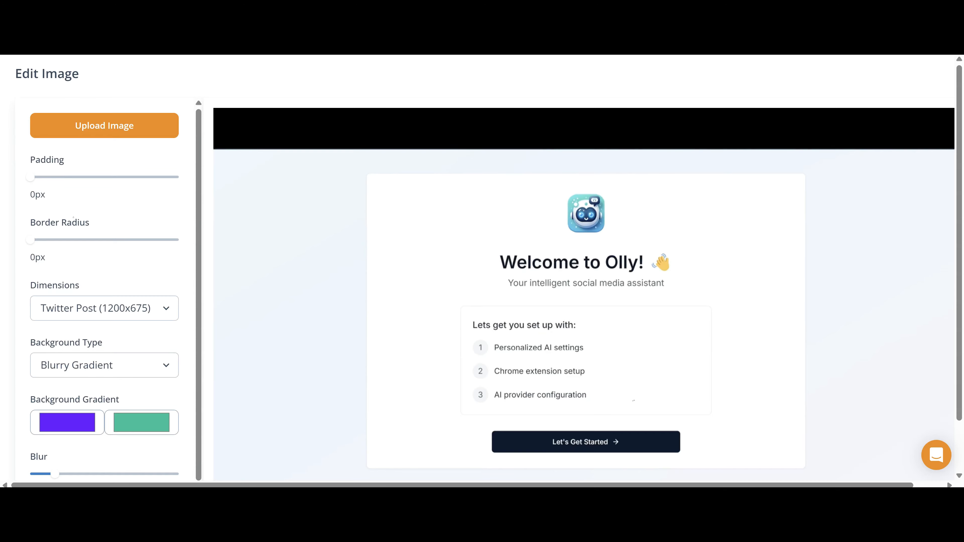
pyautogui.doubleClick(73, 190)
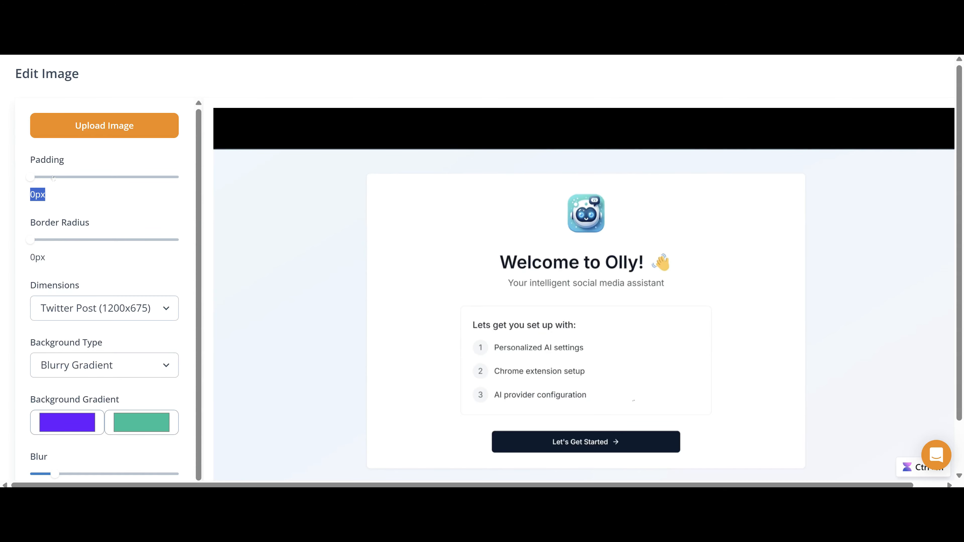
pyautogui.moveTo(53, 178); pyautogui.dragTo(72, 177)
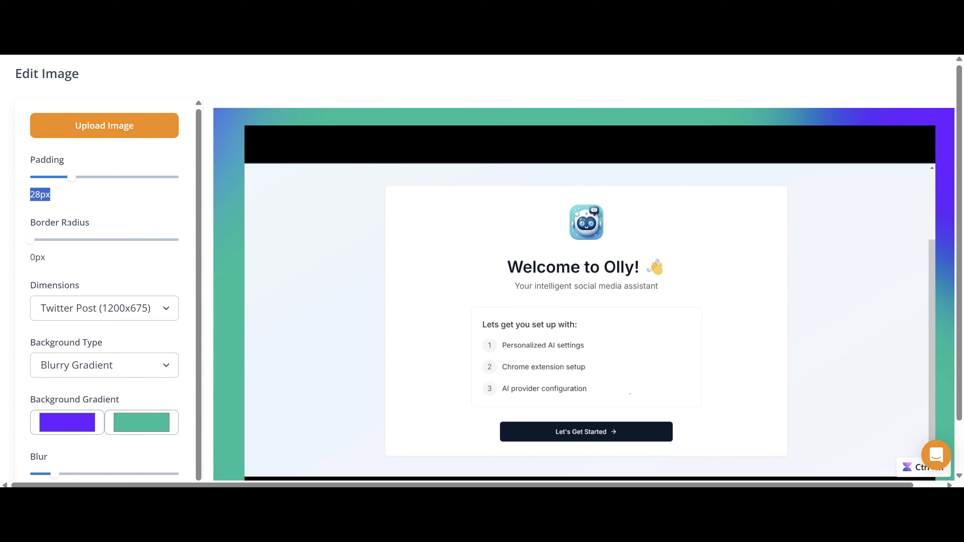
pyautogui.moveTo(59, 240); pyautogui.dragTo(98, 241)
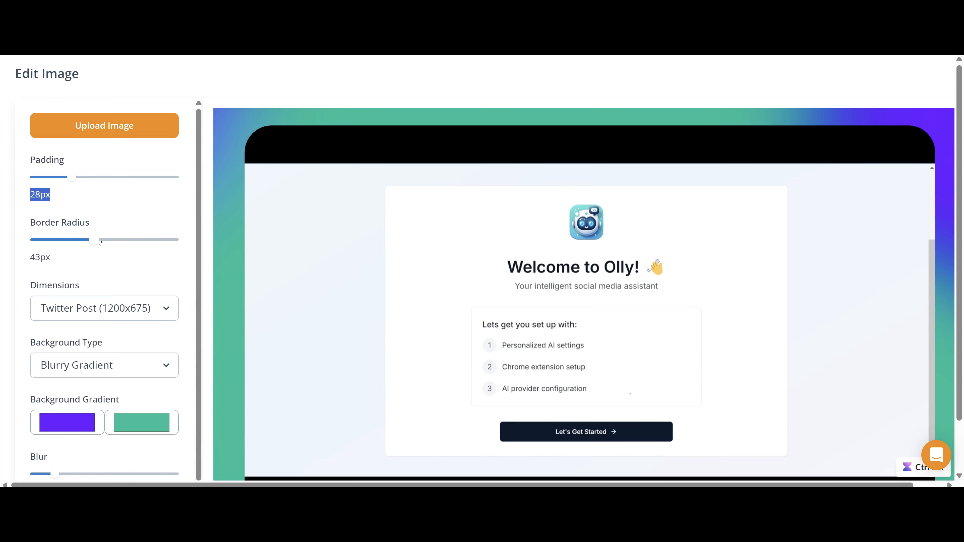
# Try the Slide 16:9 and Slide 1:1 dimensions on the image, and return it to Twitter Post (1200x675).
pyautogui.click(110, 316)
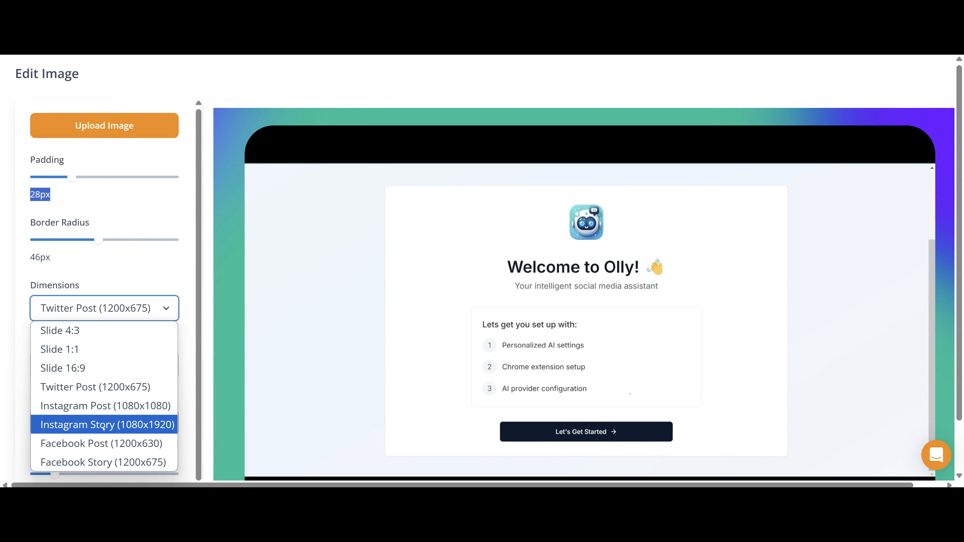
pyautogui.click(111, 374)
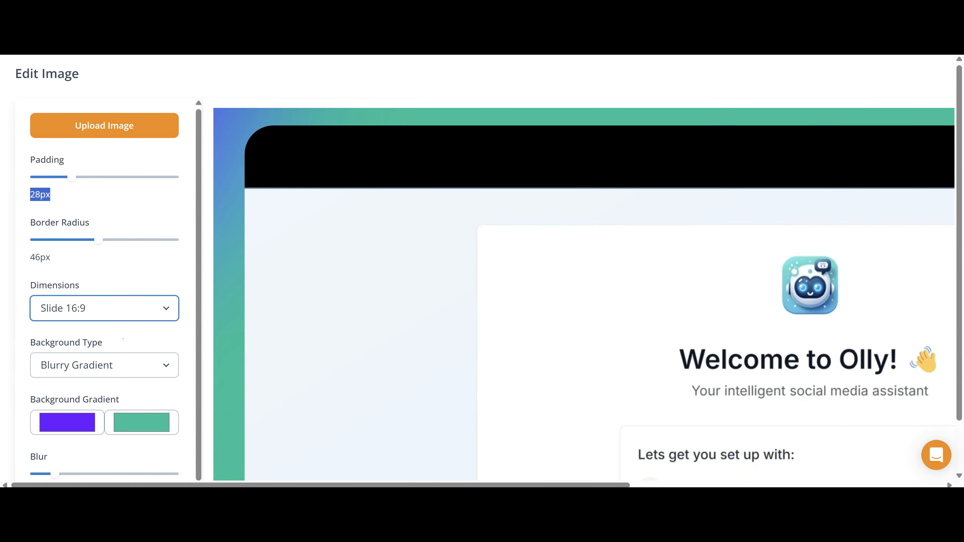
pyautogui.click(110, 313)
pyautogui.click(89, 331)
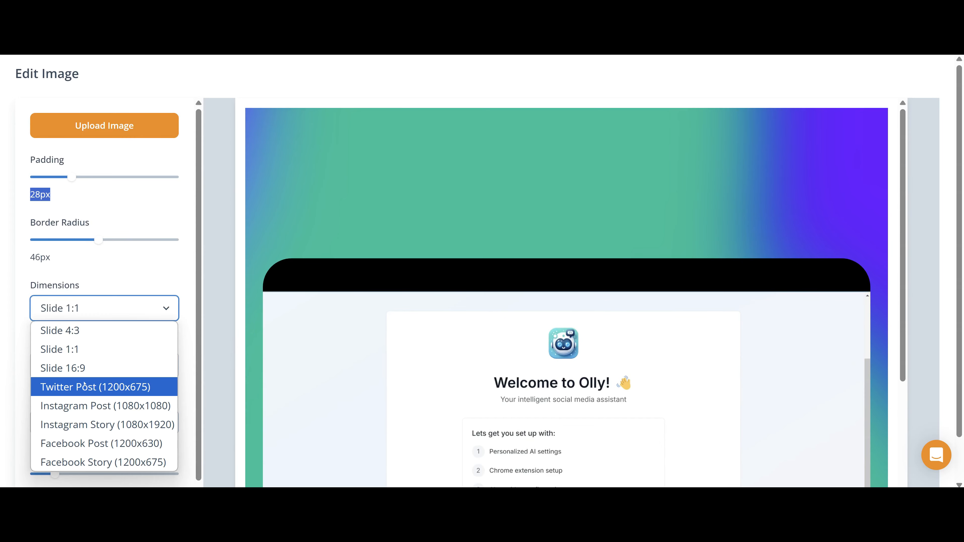
pyautogui.click(84, 386)
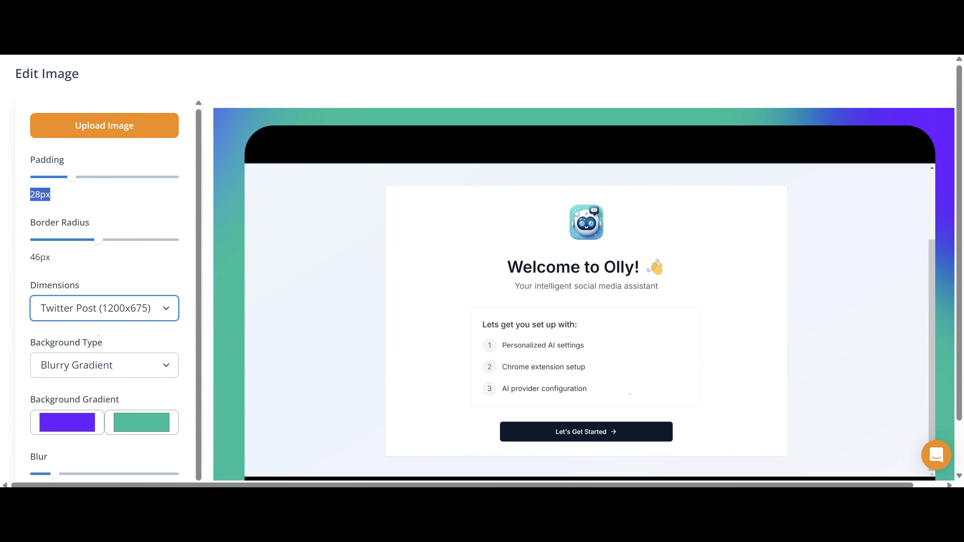
# Set the image's background type to Flux.
pyautogui.click(109, 366)
pyautogui.click(102, 407)
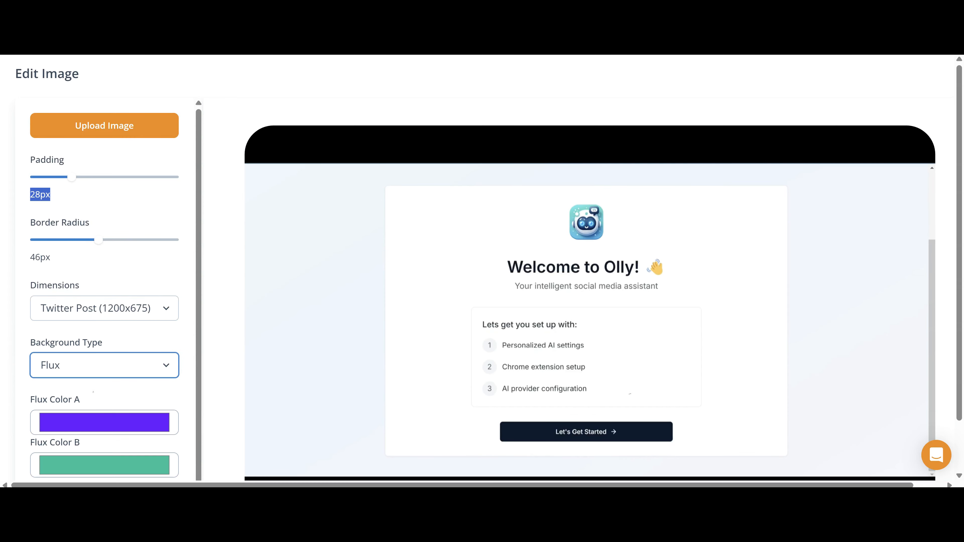
# Set the image's background type to Blurry Gradient and change its first gradient colour to crimson.
pyautogui.click(101, 368)
pyautogui.click(86, 388)
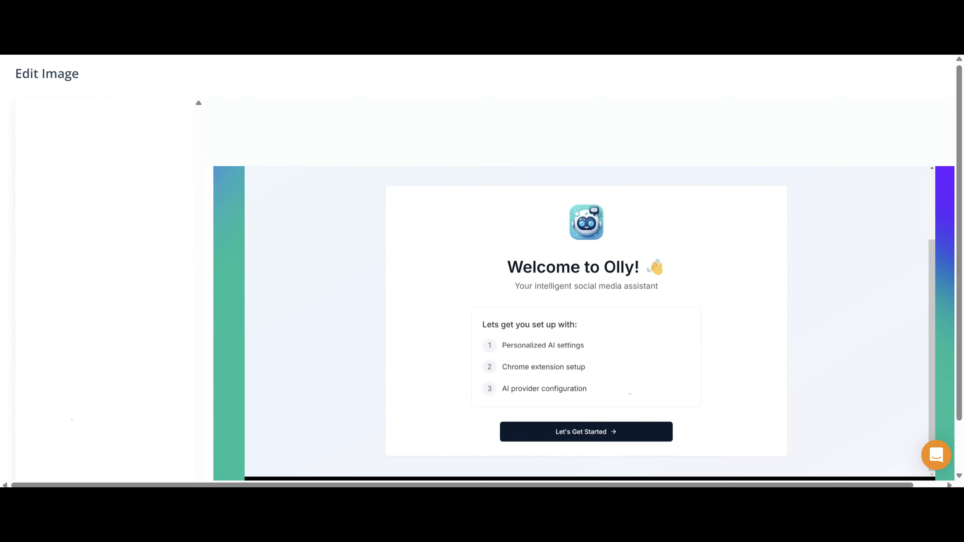
pyautogui.click(67, 422)
pyautogui.click(93, 354)
pyautogui.moveTo(110, 316); pyautogui.dragTo(153, 281)
pyautogui.click(187, 281)
# Change the second gradient colour to light purple and raise the background blur to about two thirds of its range.
pyautogui.click(142, 421)
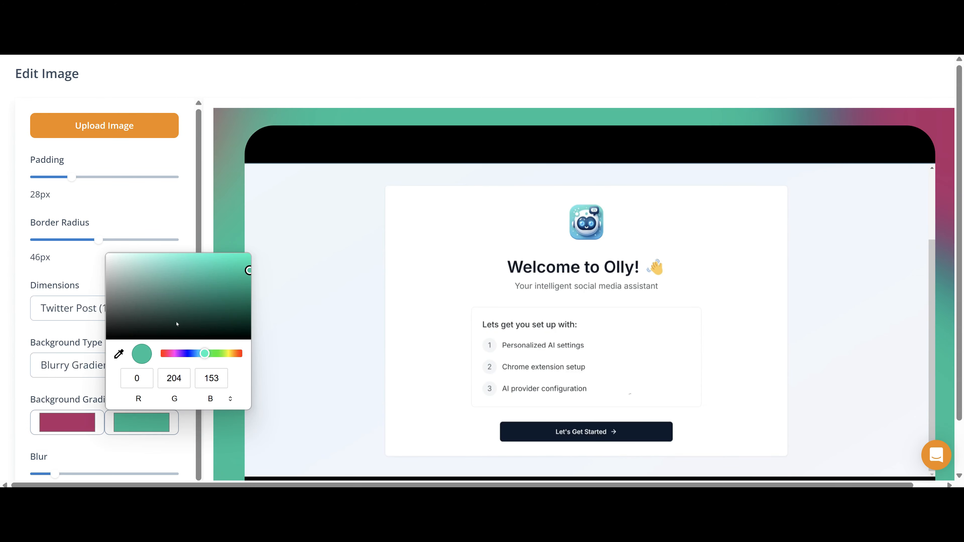
pyautogui.click(111, 329)
pyautogui.click(180, 354)
pyautogui.click(198, 260)
pyautogui.click(177, 244)
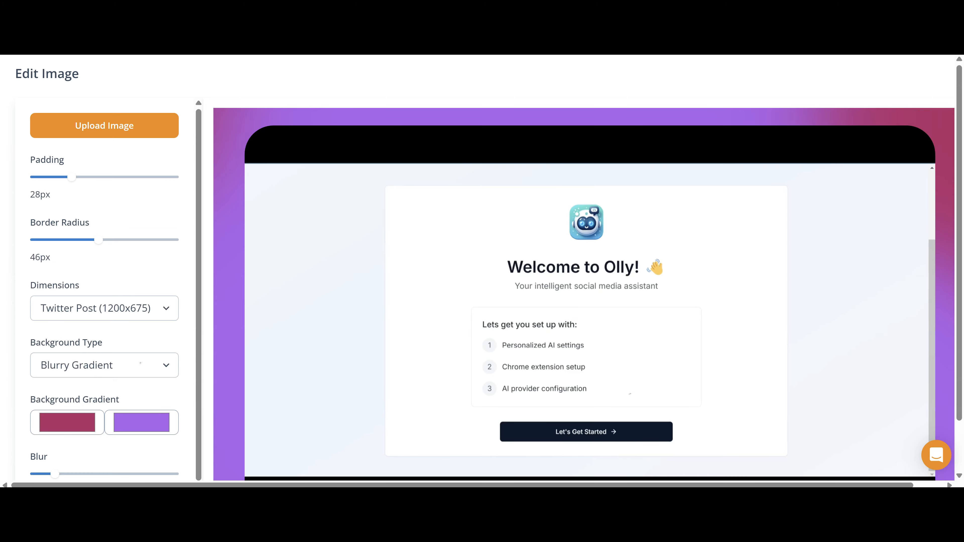
pyautogui.click(129, 474)
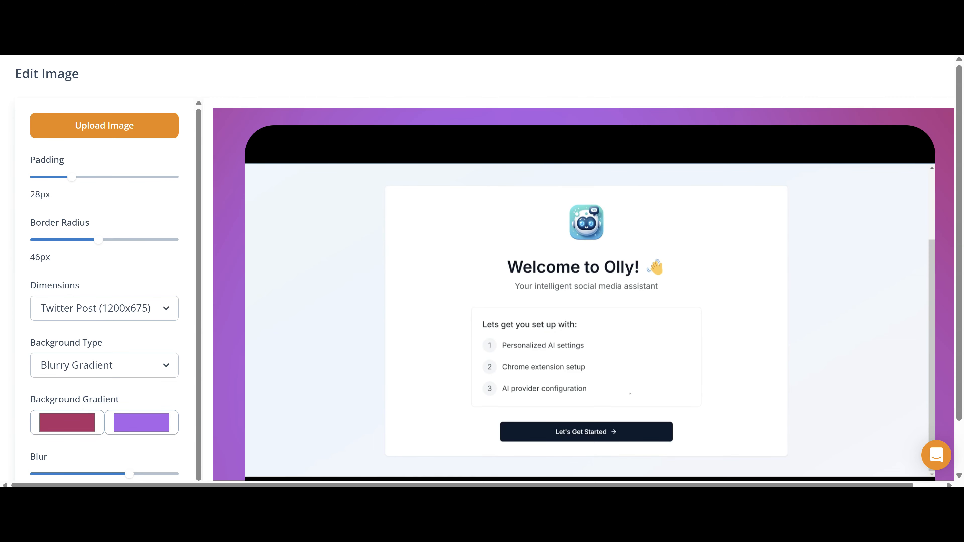
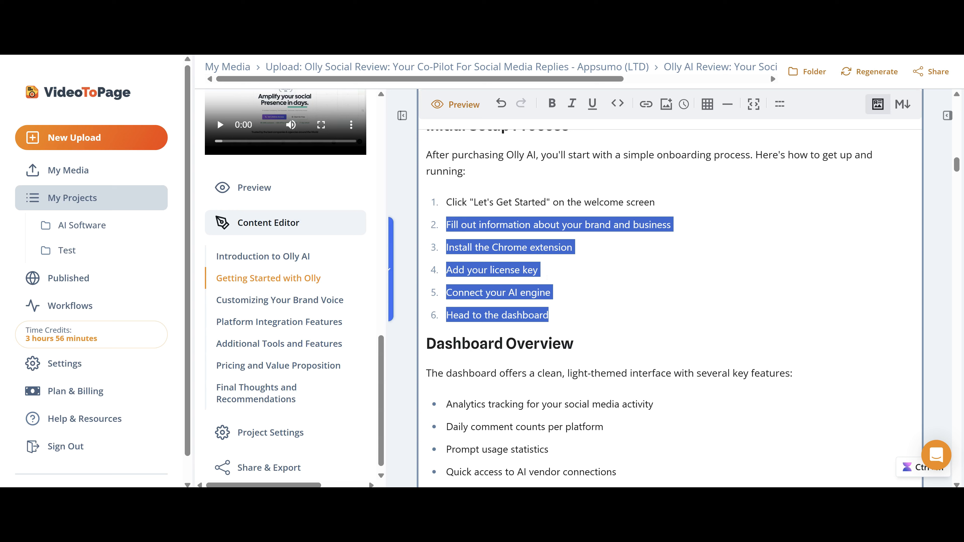
# Review the blog text from the Initial Setup Process steps in Getting Started with Olly through Final Thoughts and Recommendations.
pyautogui.click(551, 292)
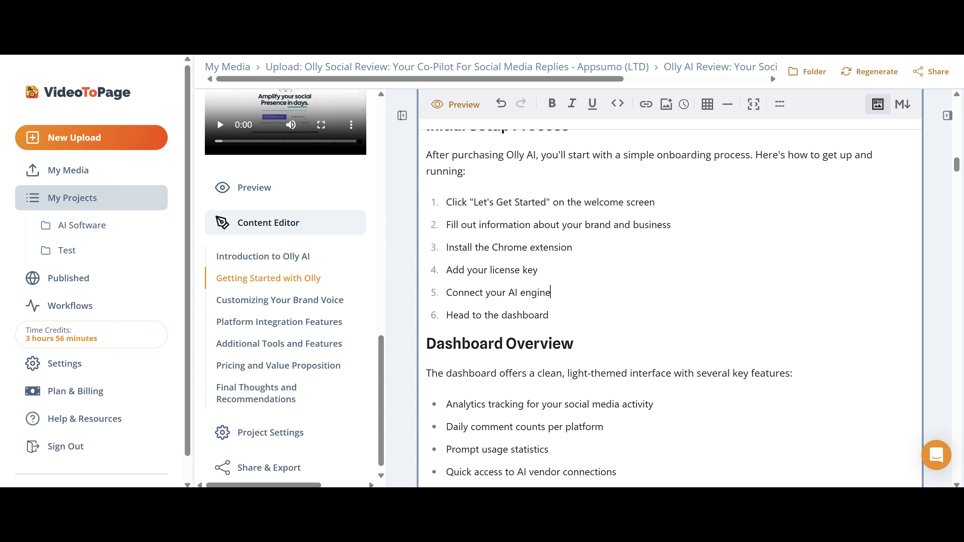
pyautogui.tripleClick(497, 315)
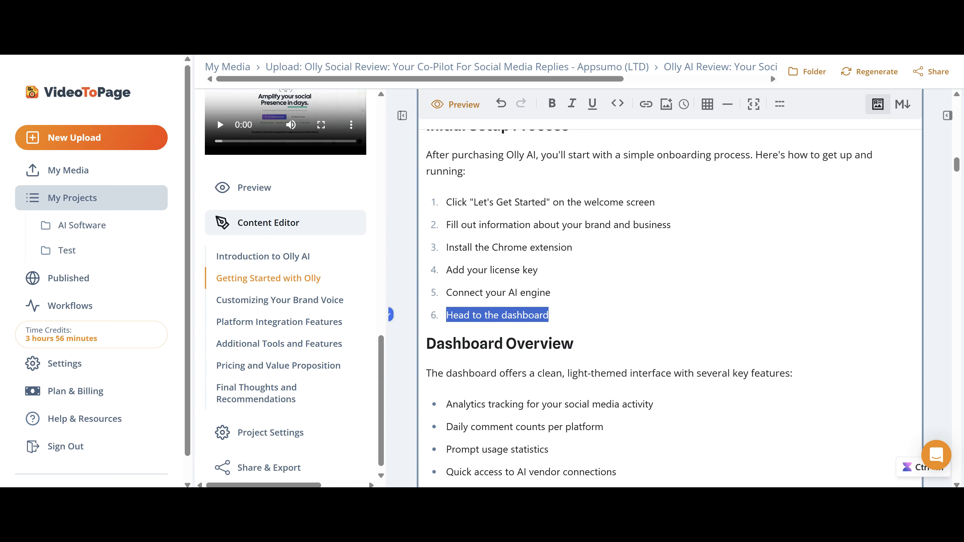
pyautogui.click(591, 372)
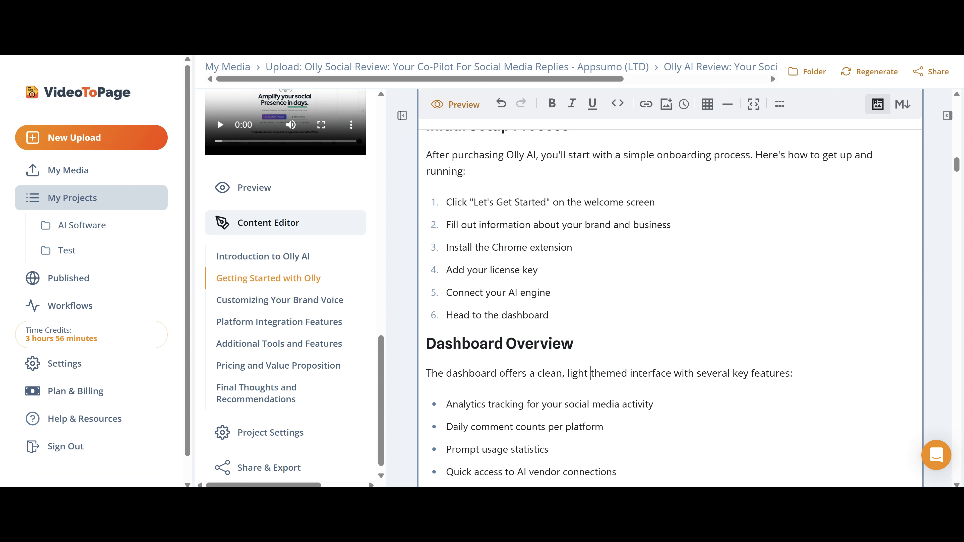
pyautogui.scroll(-4, 591, 373)
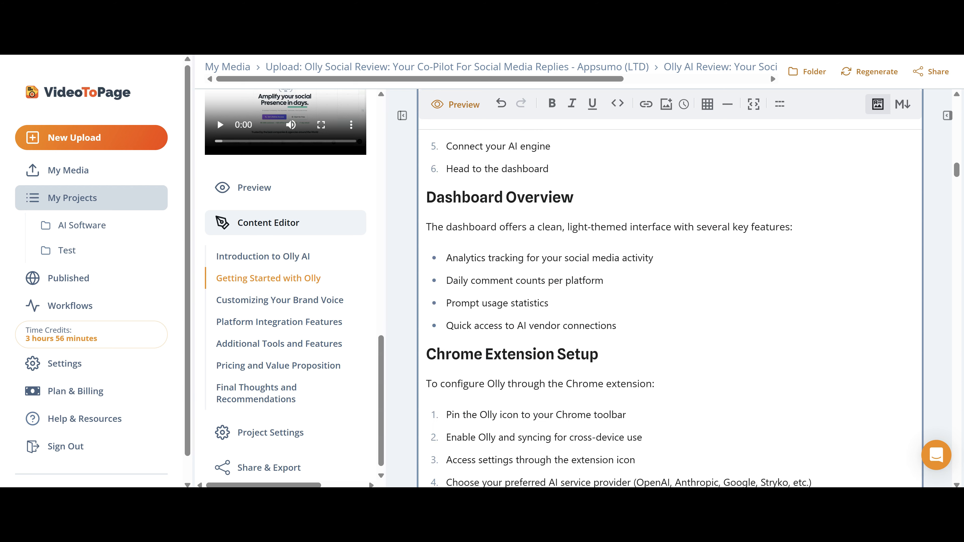
pyautogui.scroll(-15, 623, 296)
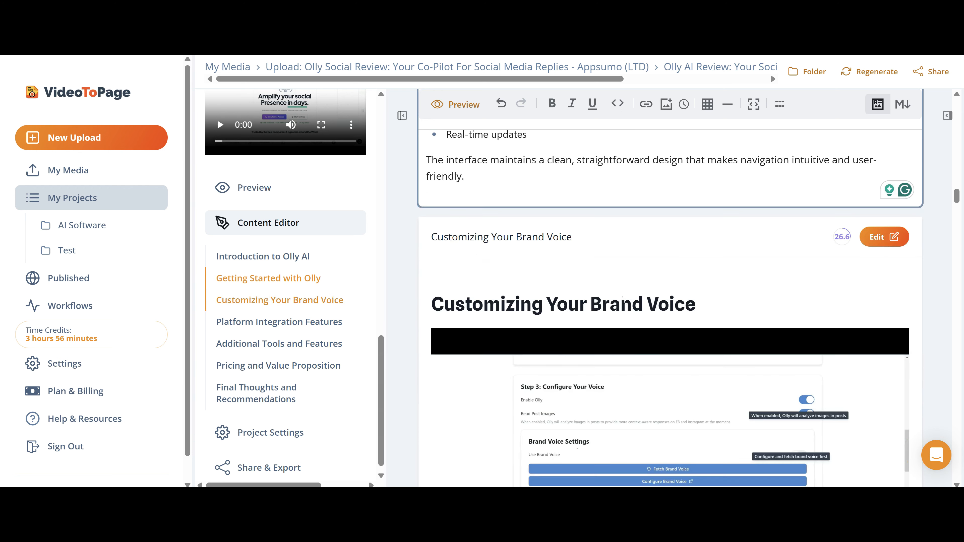
pyautogui.scroll(-12, 623, 303)
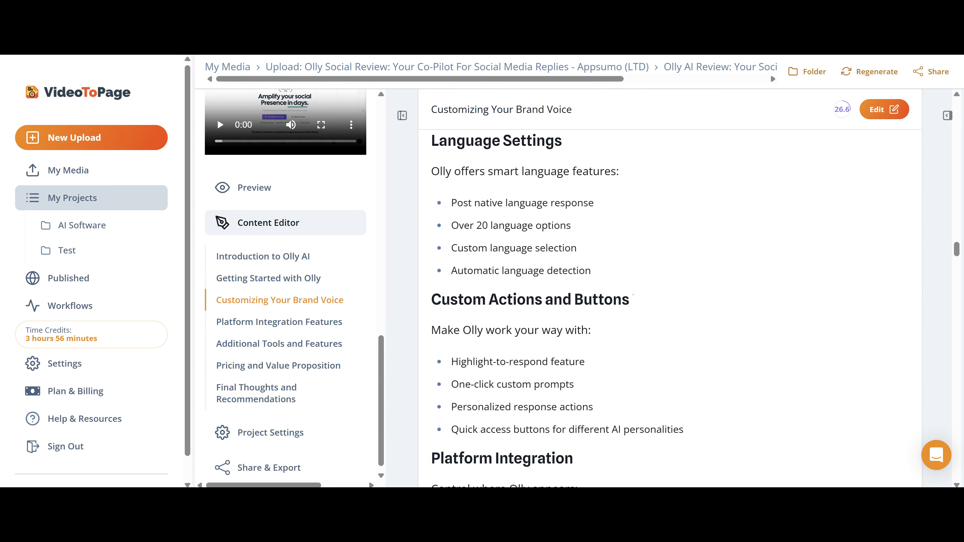
pyautogui.scroll(-4, 627, 300)
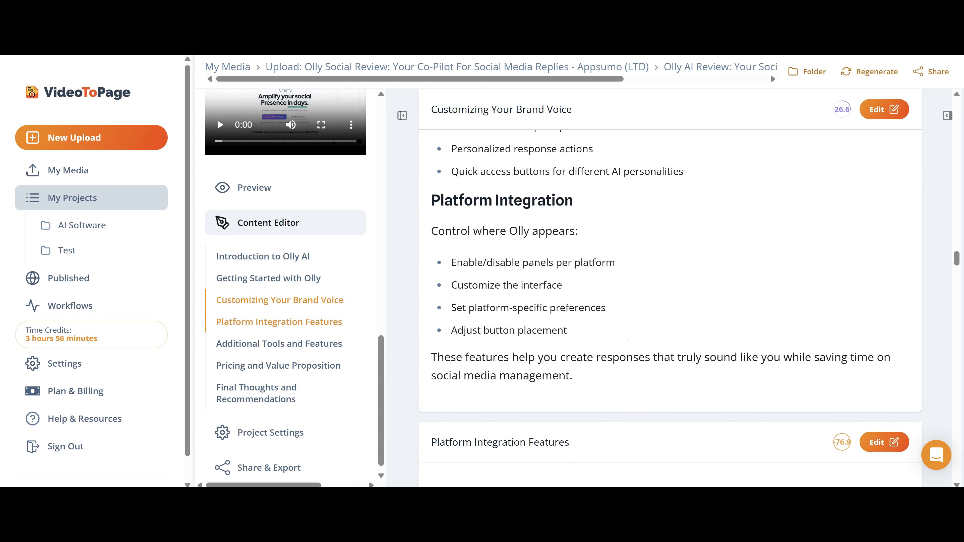
pyautogui.scroll(-15, 628, 340)
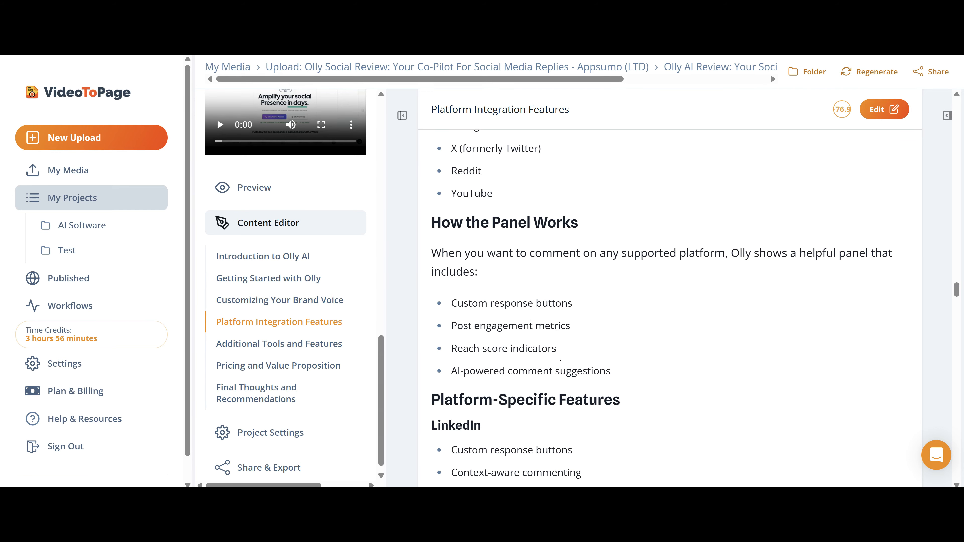
pyautogui.scroll(-20, 670, 304)
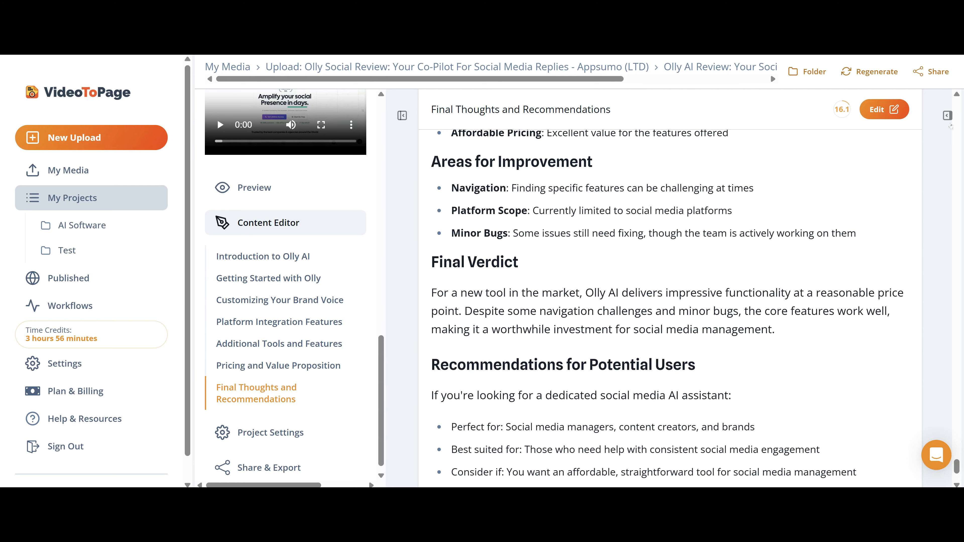
# Ask the ChatAssistant to add an FAQ at the end of the blog post, with at most 5 short questions and short, precise answers.
pyautogui.click(948, 116)
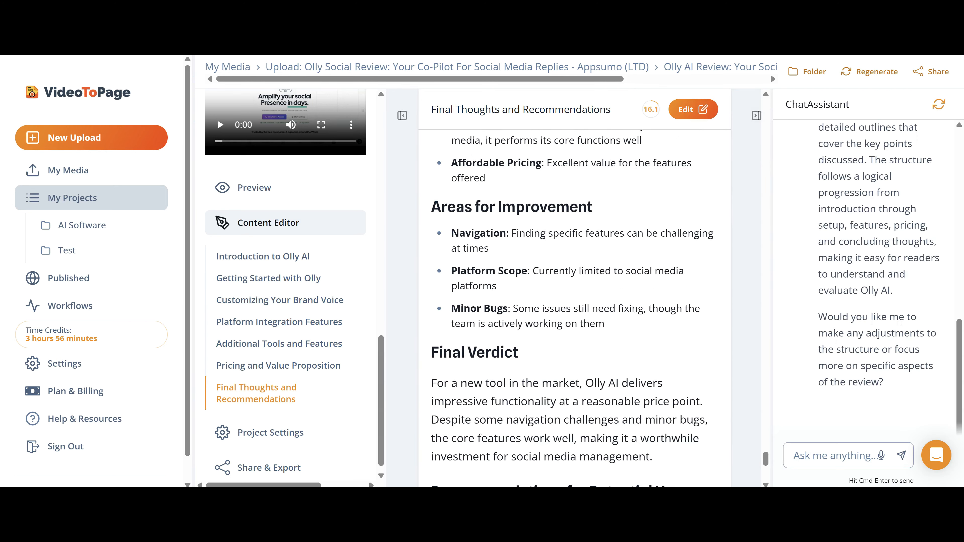
pyautogui.click(757, 116)
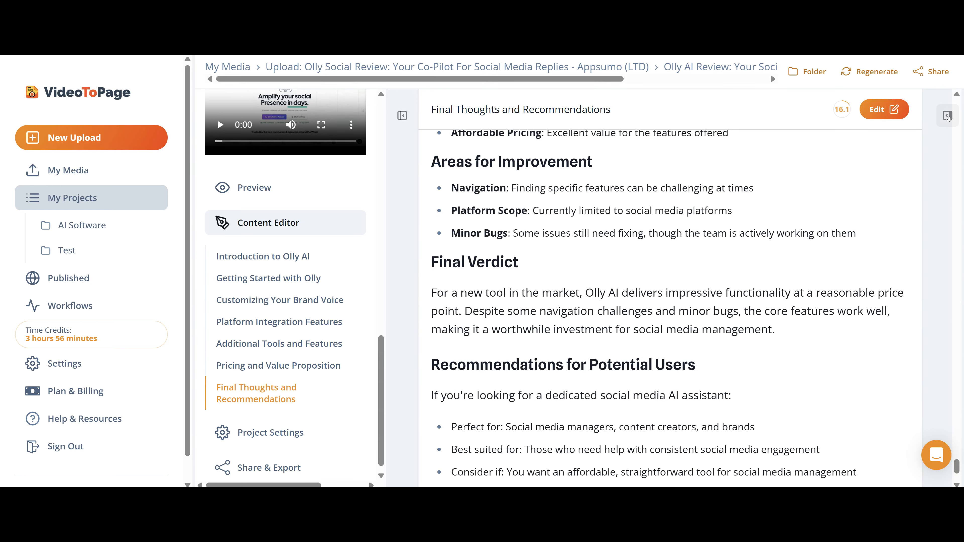
pyautogui.click(948, 116)
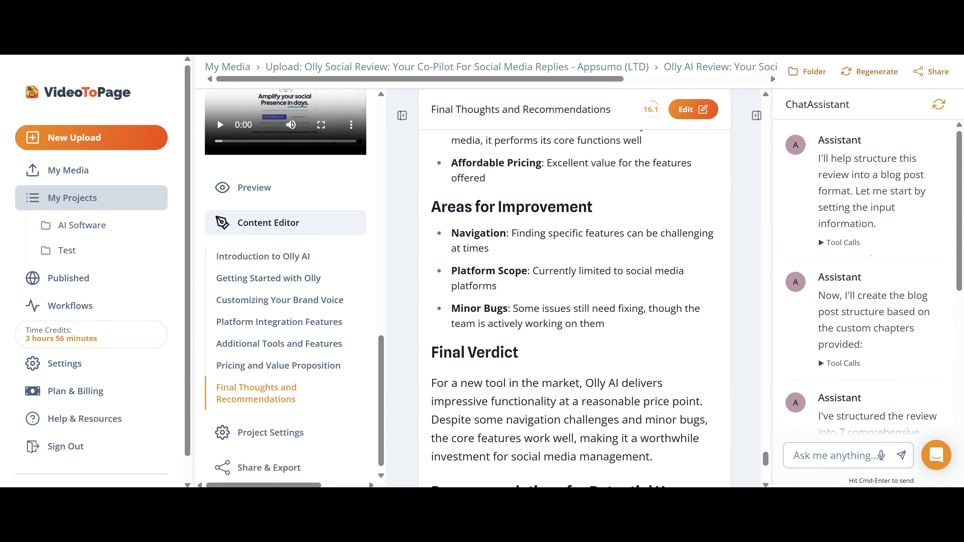
pyautogui.scroll(-10, 870, 255)
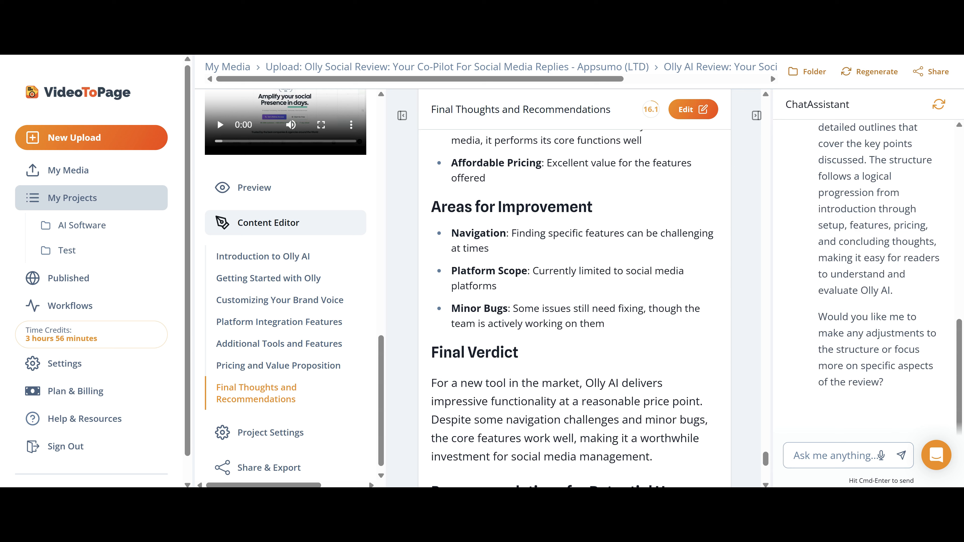
pyautogui.write('add in an FAQ at the end of the blog post, no more than 5 questions, make them short with short and precise answers.')
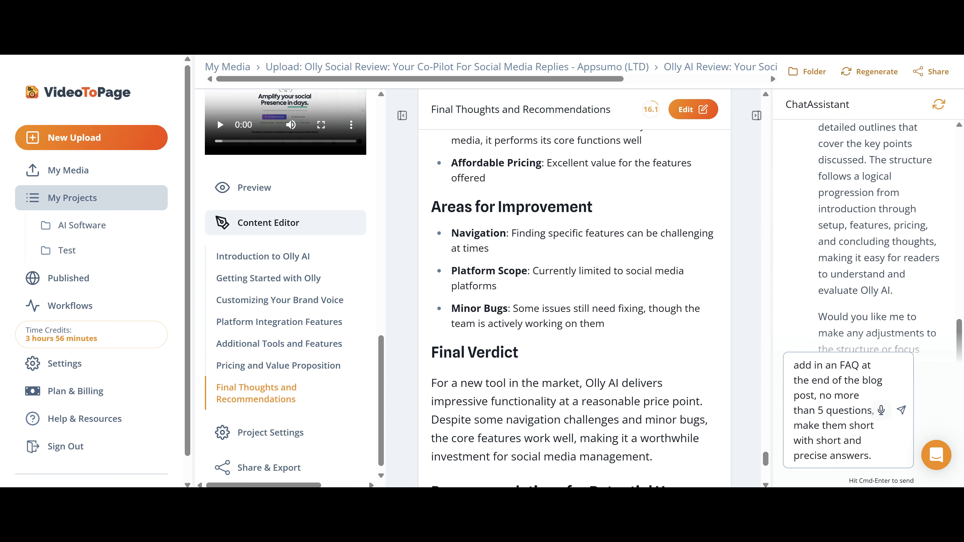
pyautogui.write(',')
pyautogui.click(902, 410)
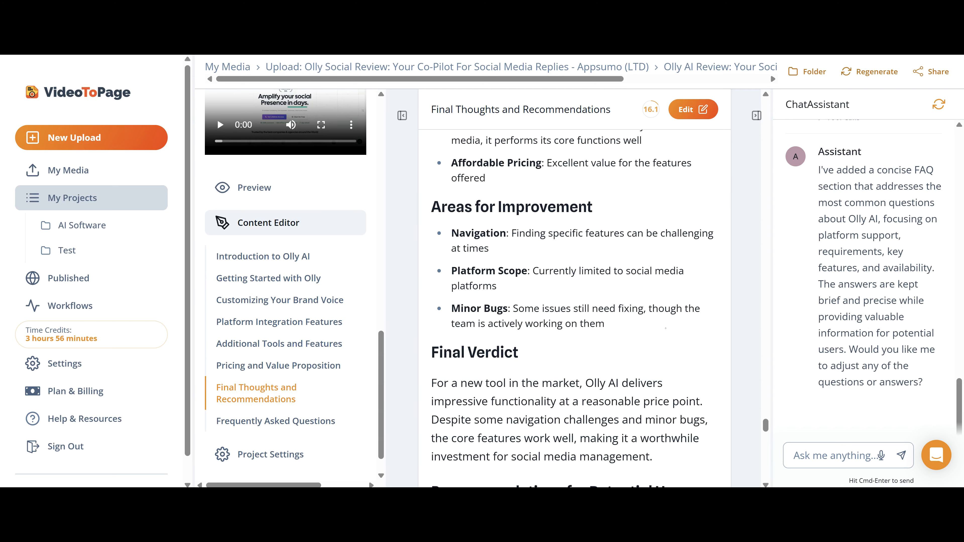
# Open the Frequently Asked Questions section for editing and delete the image below its title.
pyautogui.scroll(-15, 603, 333)
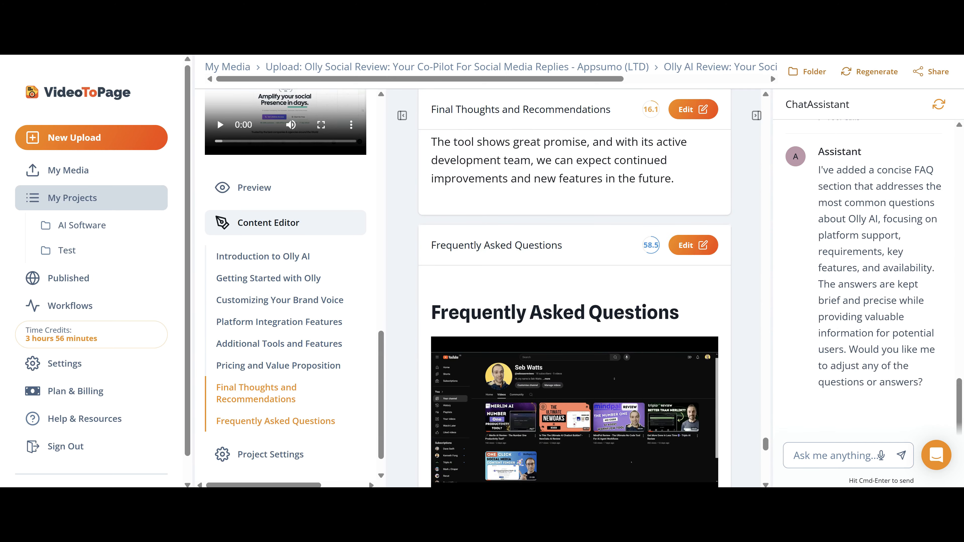
pyautogui.scroll(-3, 626, 317)
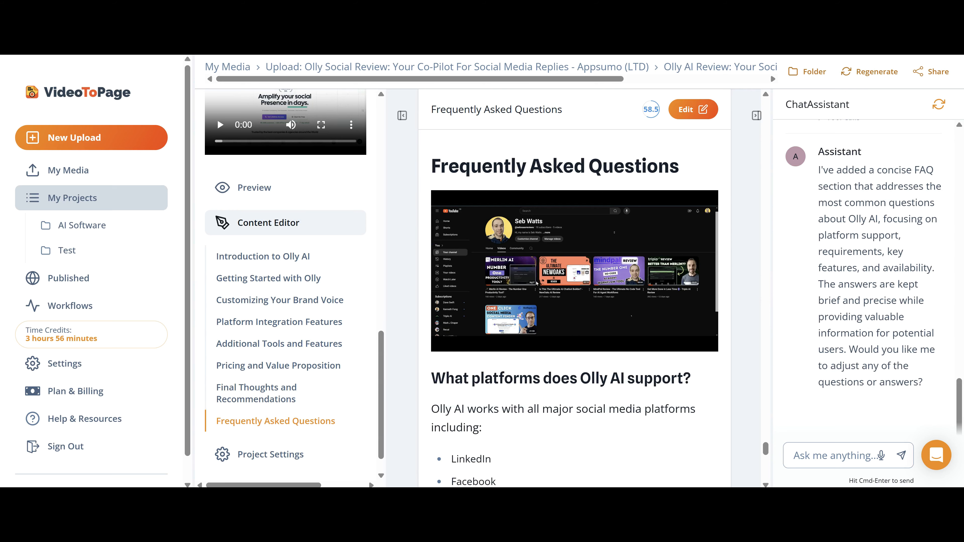
pyautogui.scroll(-3, 600, 300)
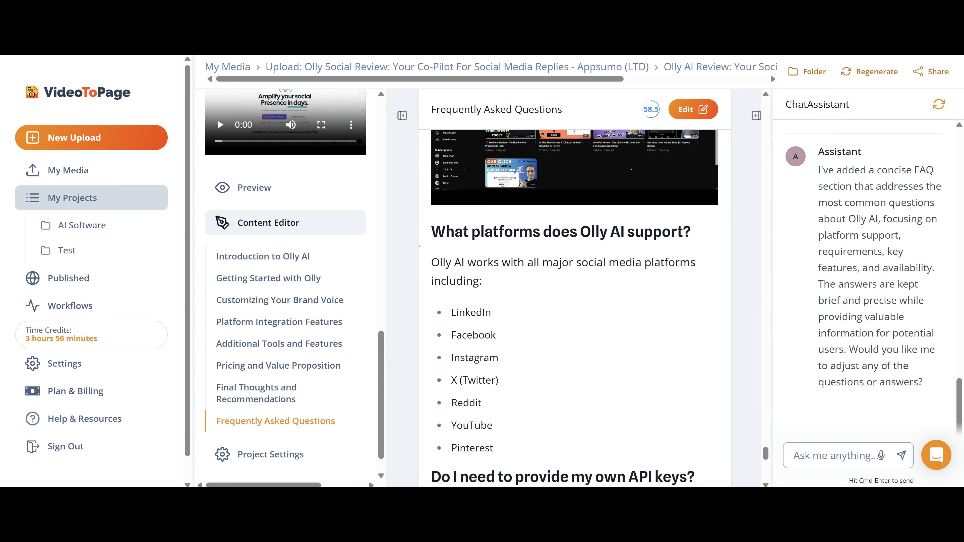
pyautogui.click(694, 109)
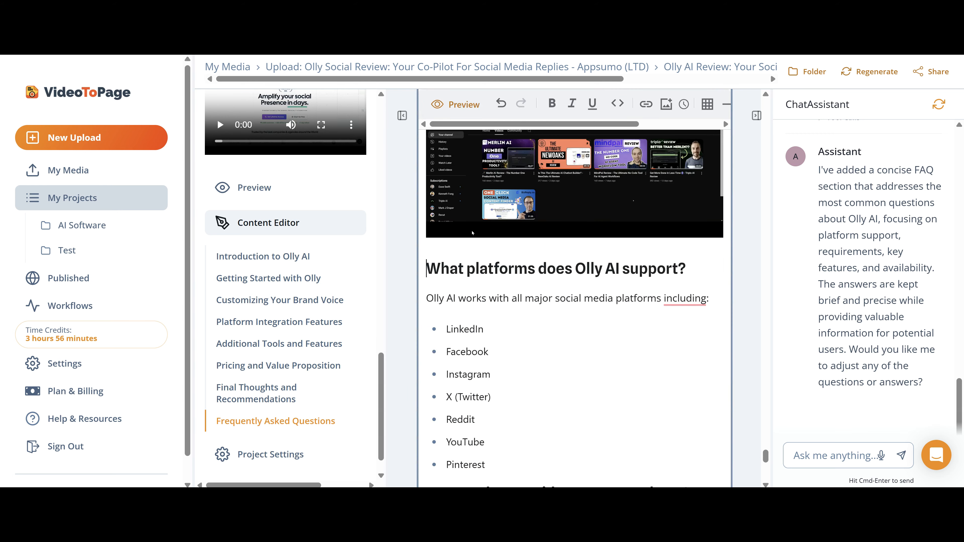
pyautogui.scroll(-3, 565, 170)
pyautogui.scroll(3, 723, 166)
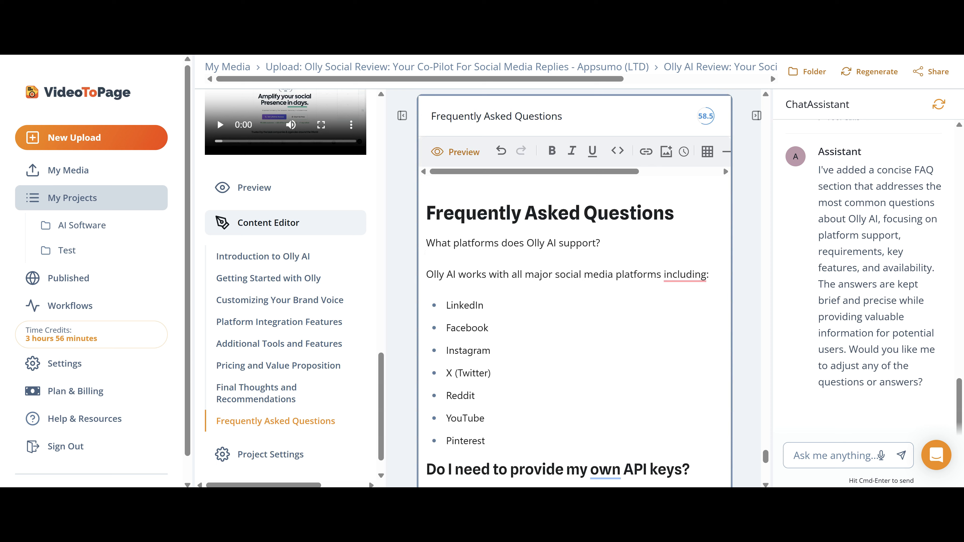
# Check which formatting options are available for the question "What platforms does Olly AI support?".
pyautogui.hotkey('ctrl', 'shift', 'Down')
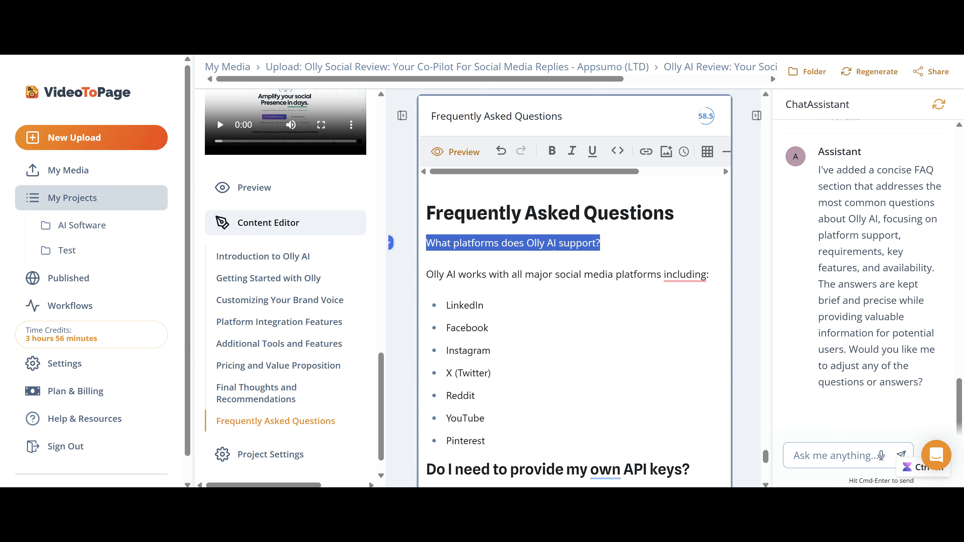
pyautogui.hscroll(5, 723, 166)
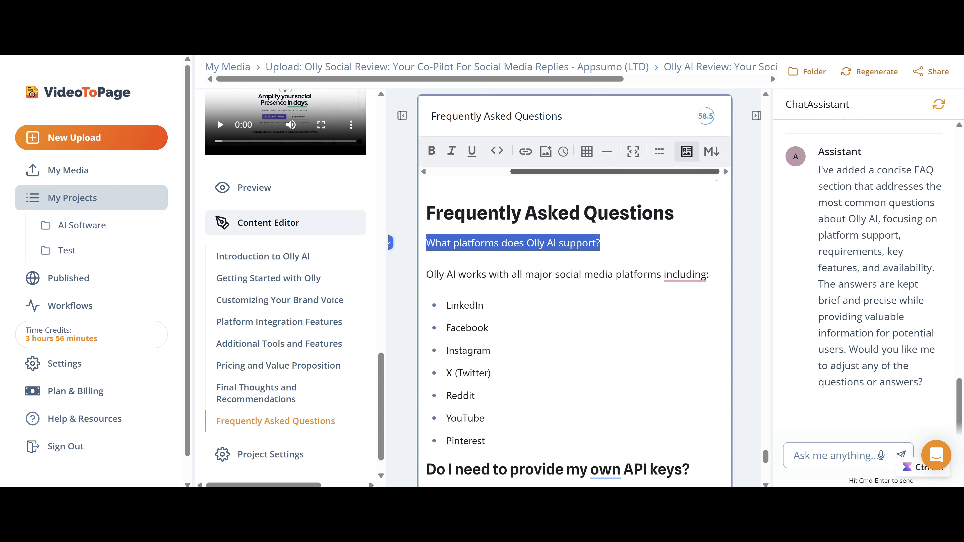
pyautogui.hscroll(-5, 723, 166)
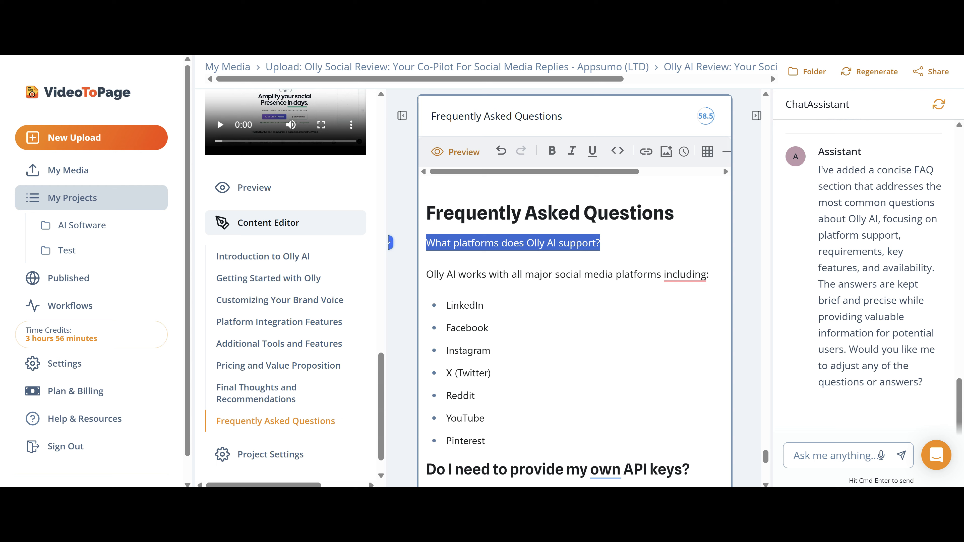
pyautogui.click(463, 275)
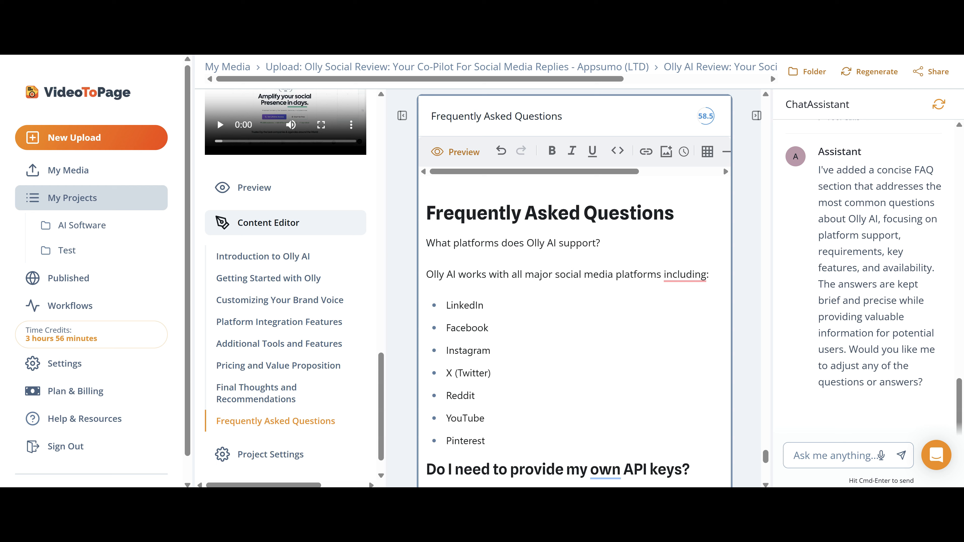
# Review the remaining FAQ questions and answers, and look back over the Final Thoughts and Recommendations section.
pyautogui.scroll(-4, 575, 304)
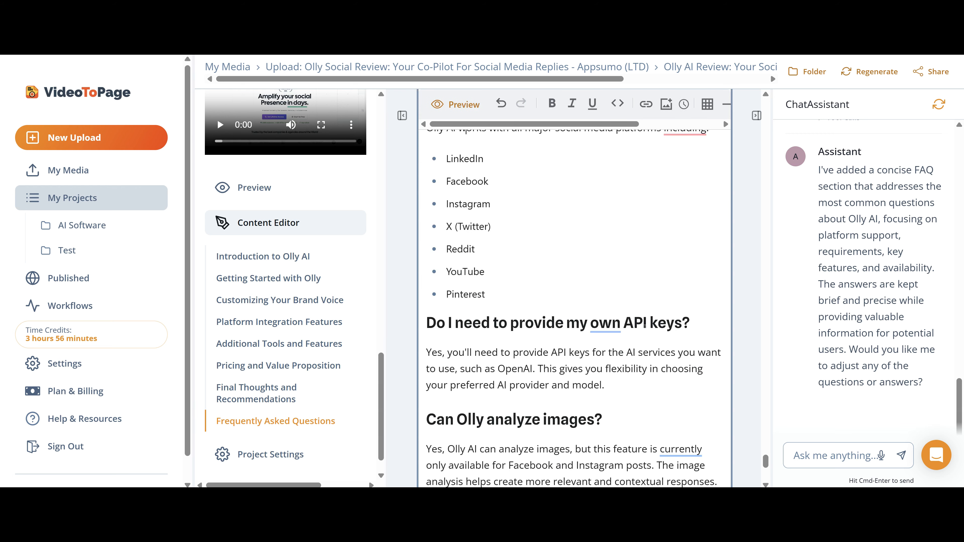
pyautogui.scroll(-4, 575, 304)
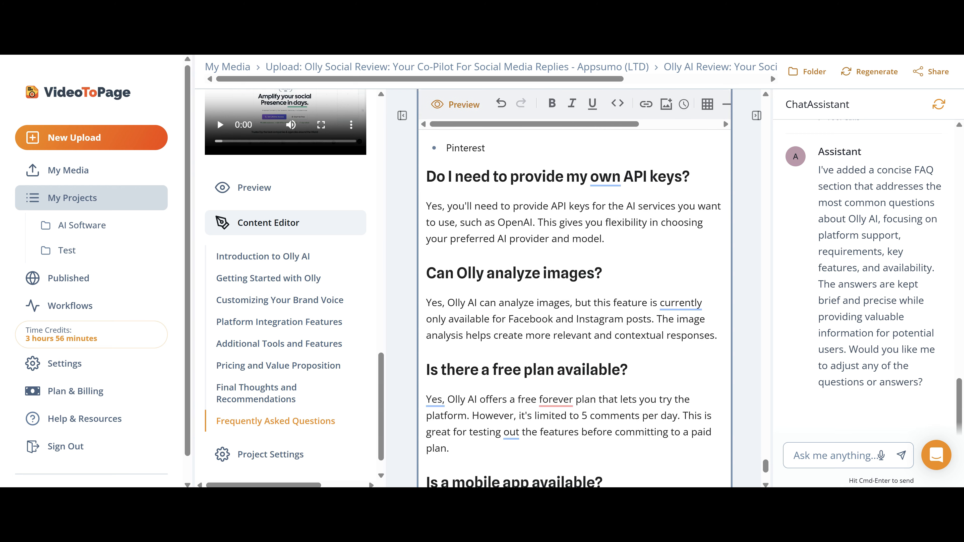
pyautogui.scroll(-4, 575, 304)
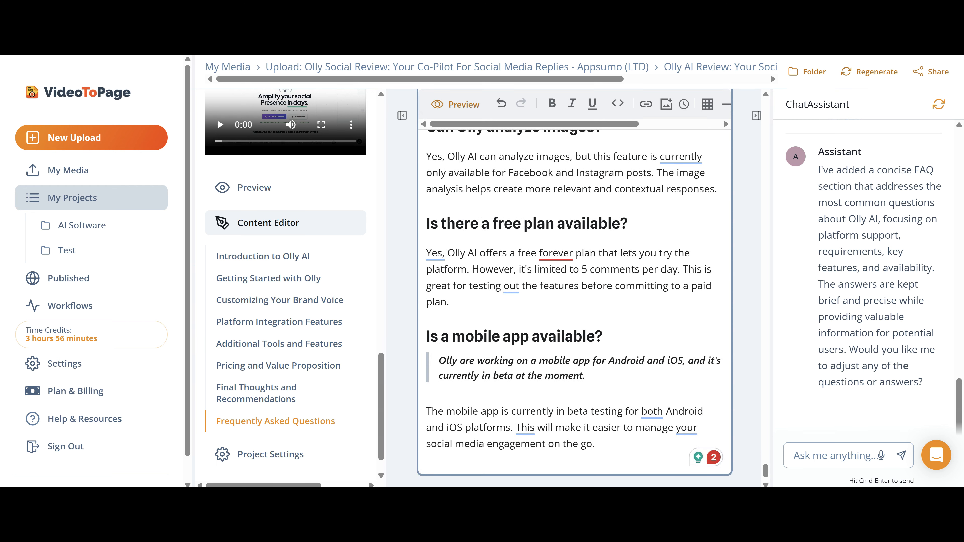
pyautogui.scroll(4, 575, 303)
pyautogui.scroll(4, 575, 304)
pyautogui.scroll(4, 575, 304)
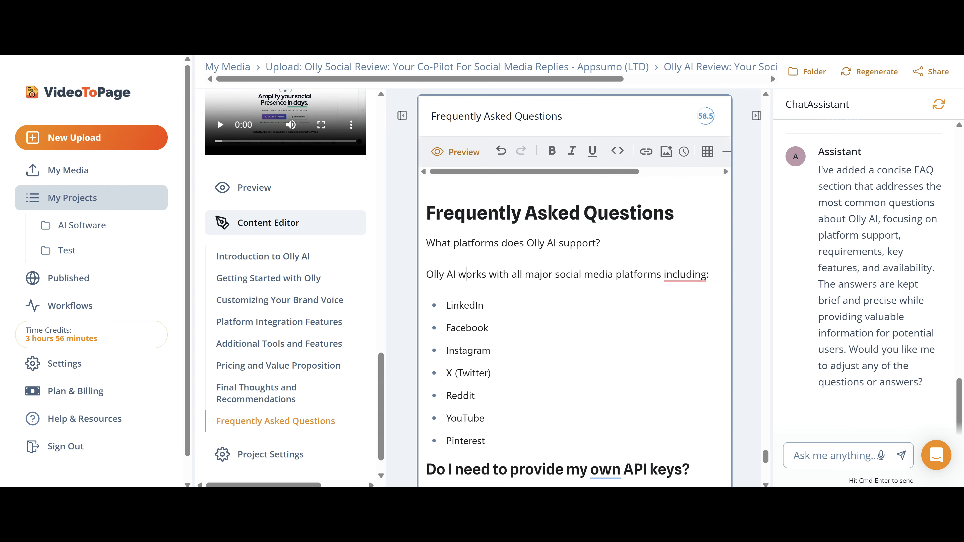
pyautogui.scroll(8, 575, 288)
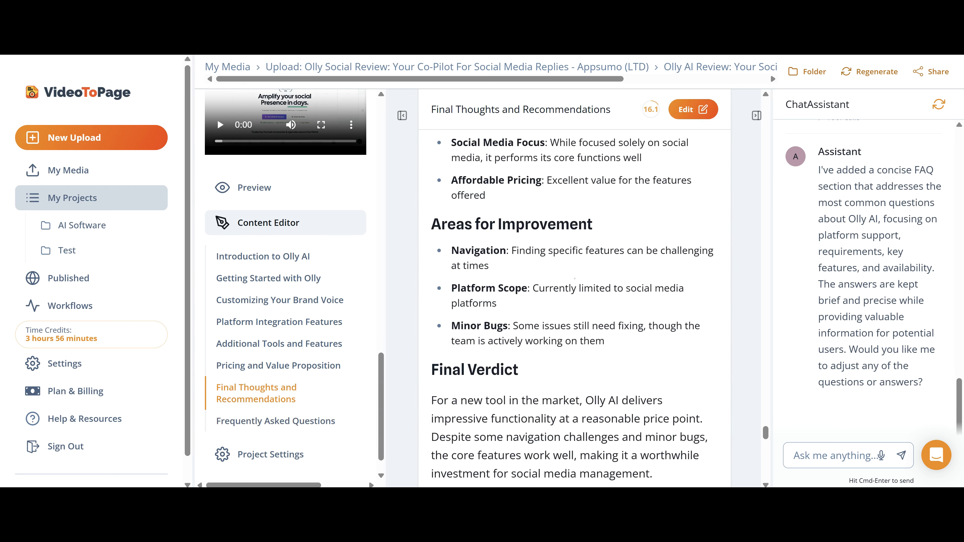
pyautogui.scroll(12, 600, 311)
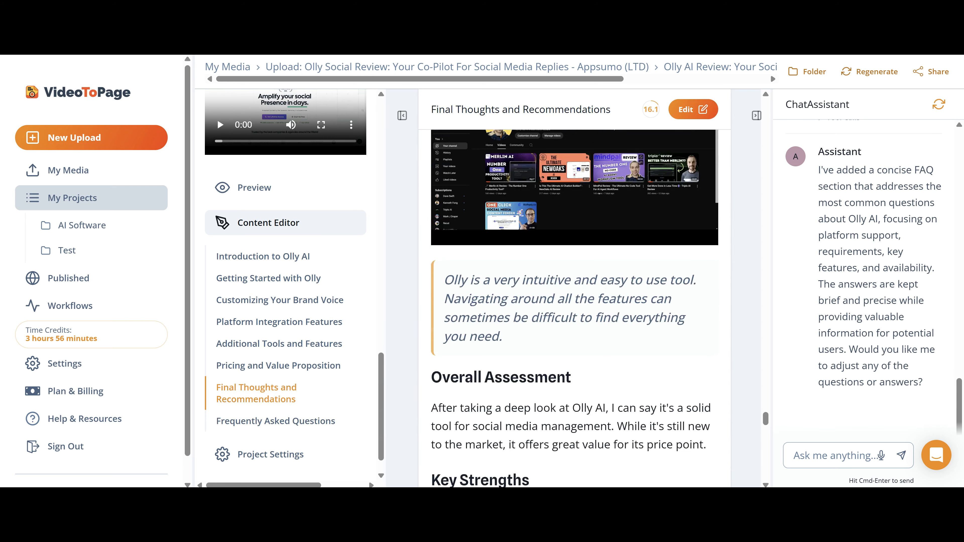
# Look back over the earlier blog post sections and check the sharing options, closing them without exporting.
pyautogui.scroll(12, 577, 299)
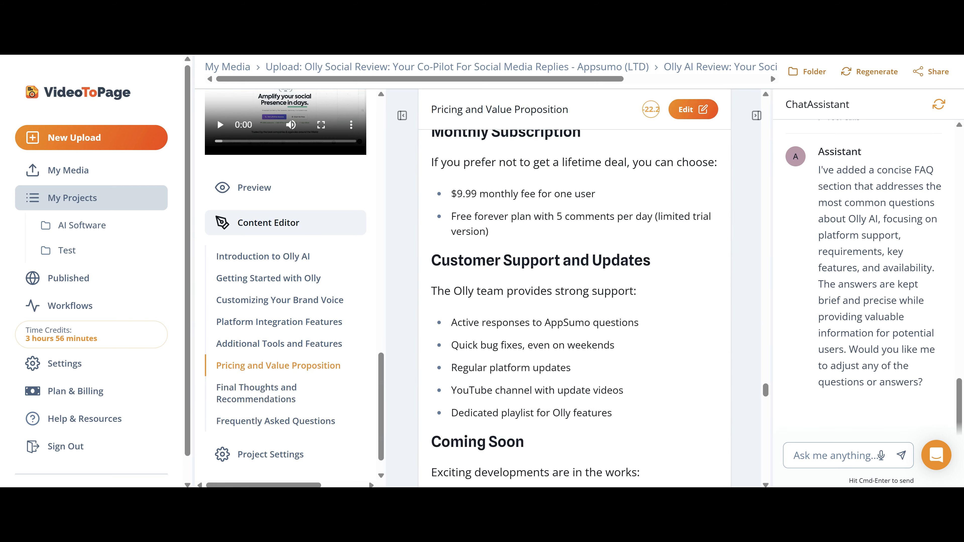
pyautogui.scroll(8, 575, 300)
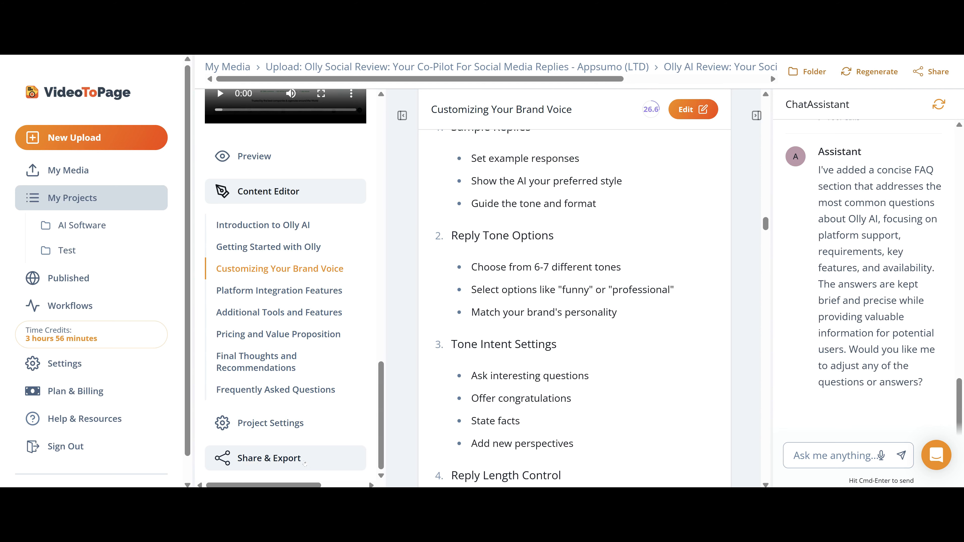
pyautogui.click(277, 471)
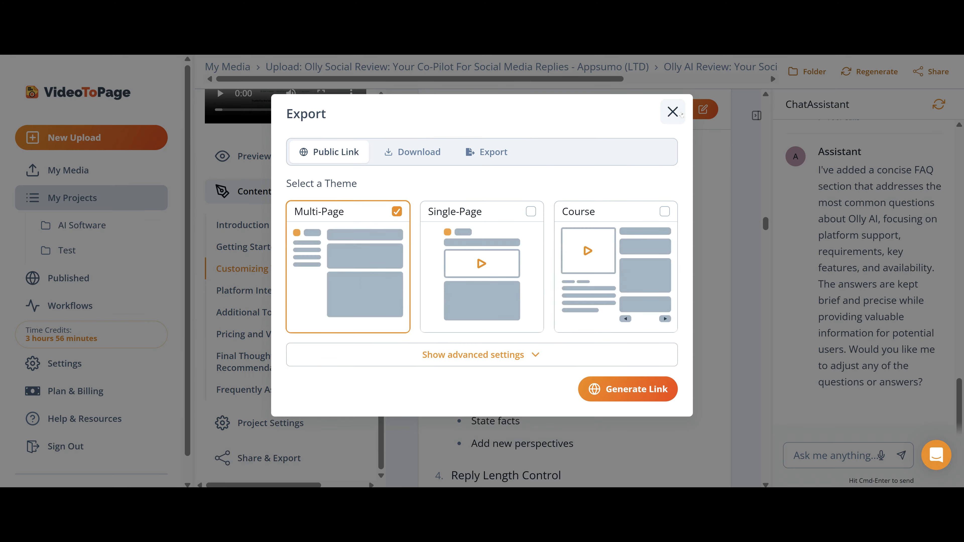
pyautogui.click(672, 110)
pyautogui.click(937, 72)
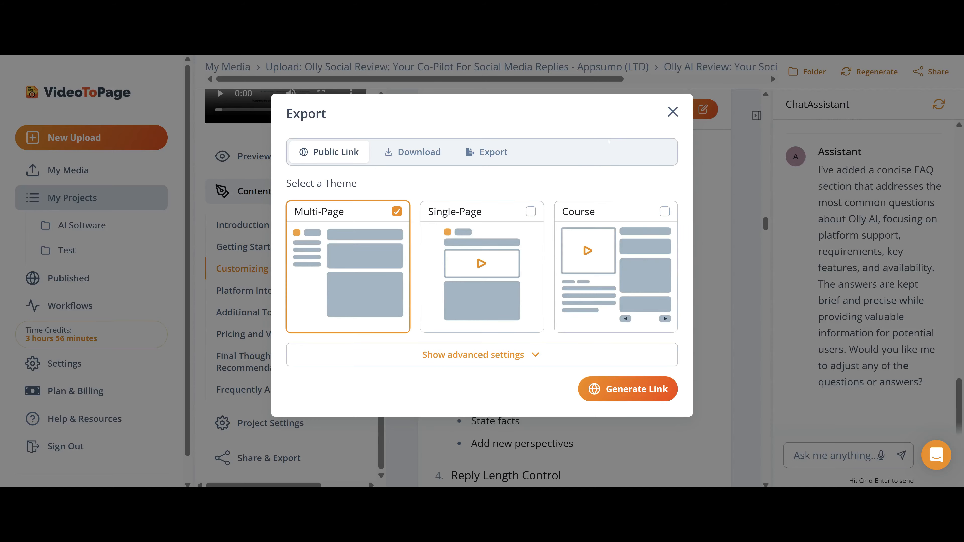
pyautogui.click(683, 116)
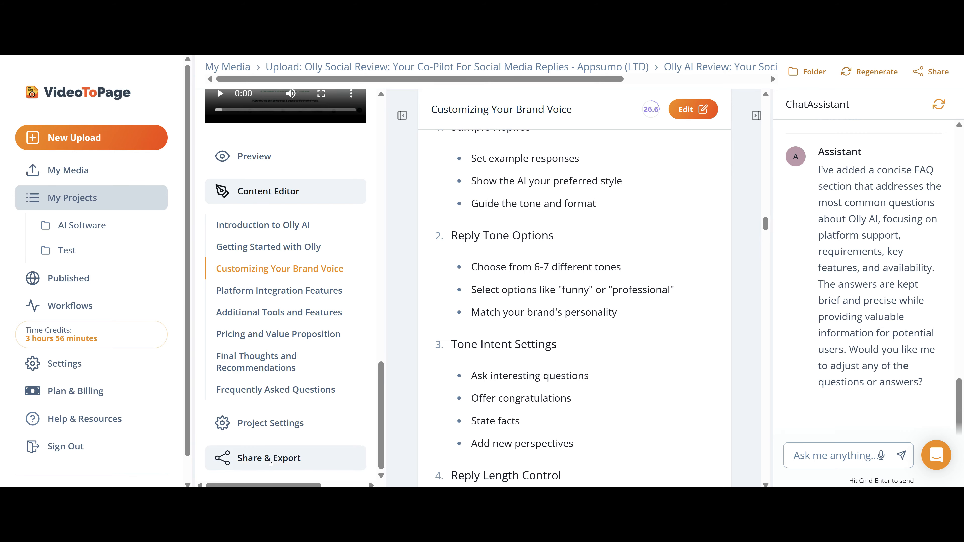
# Choose the Multi-Page theme for the public link and enable Hide Branding in the advanced export settings.
pyautogui.click(262, 458)
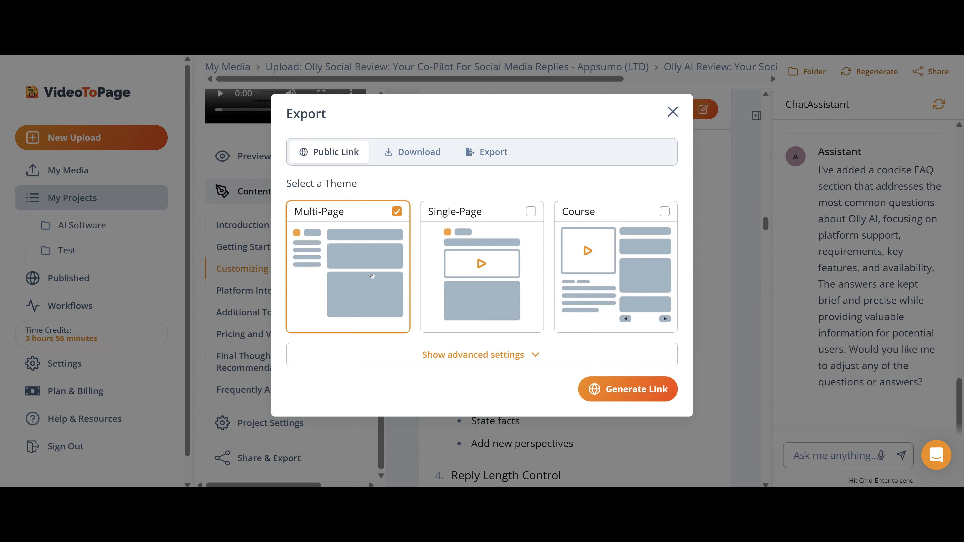
pyautogui.click(540, 228)
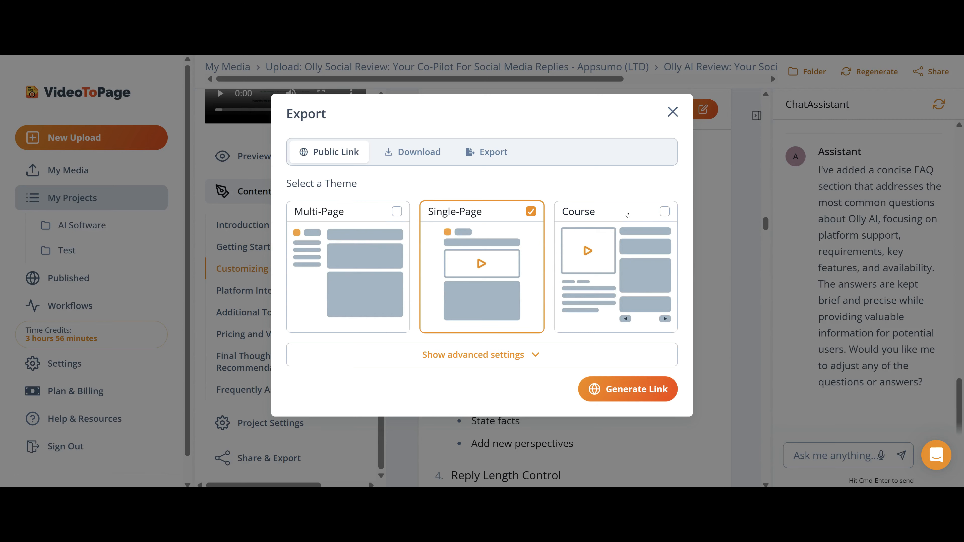
pyautogui.click(364, 273)
pyautogui.click(473, 355)
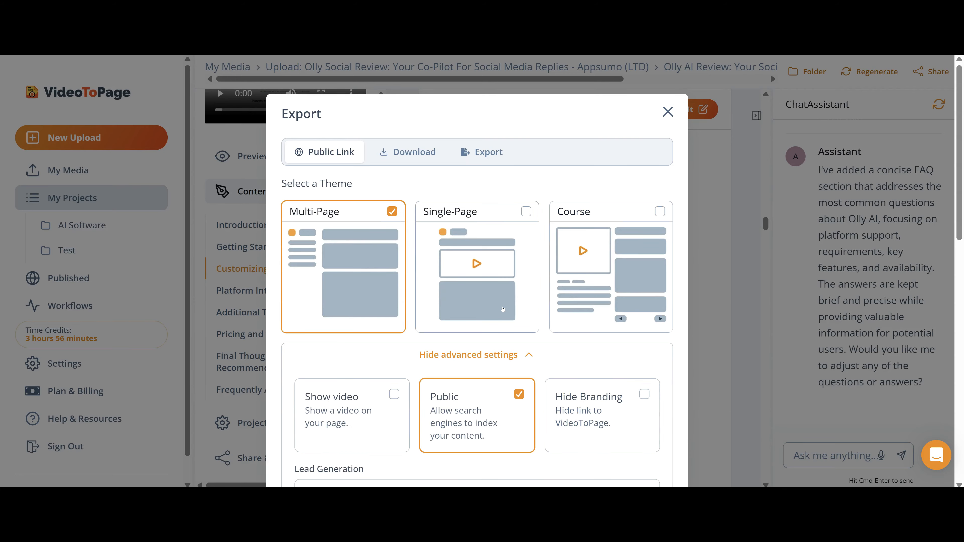
pyautogui.scroll(-4, 375, 367)
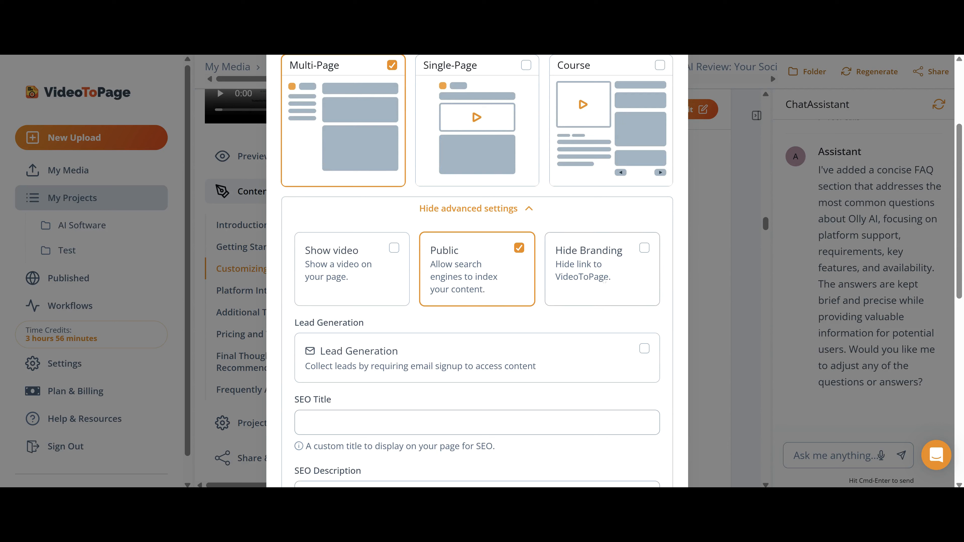
pyautogui.click(645, 248)
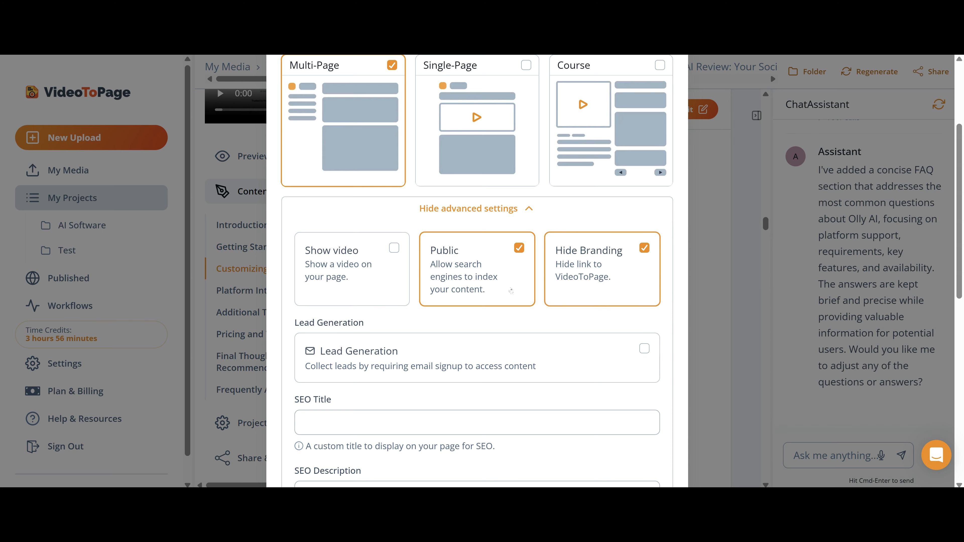
# Enable Lead Generation for the public page and examine its headline, hero image, theme color, content preview and privacy settings.
pyautogui.scroll(-4, 513, 313)
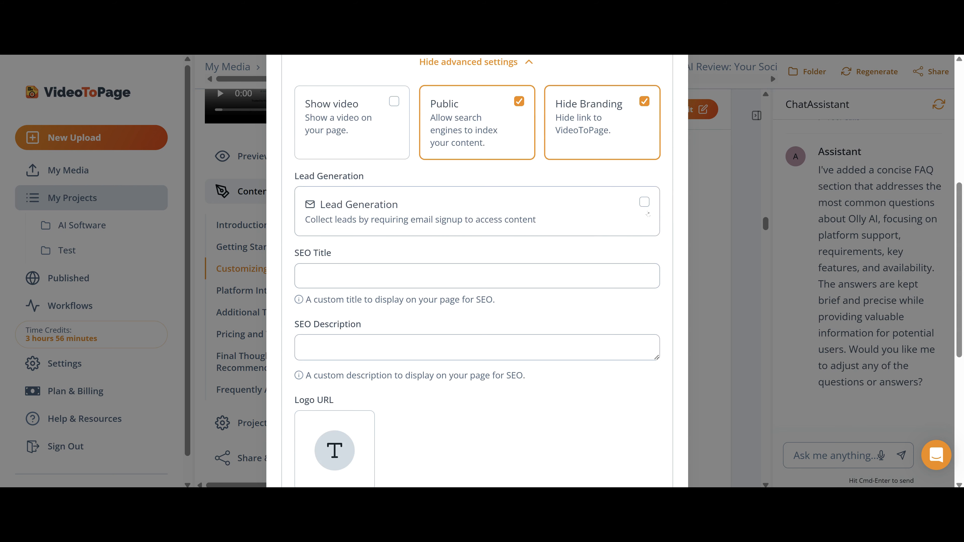
pyautogui.click(645, 203)
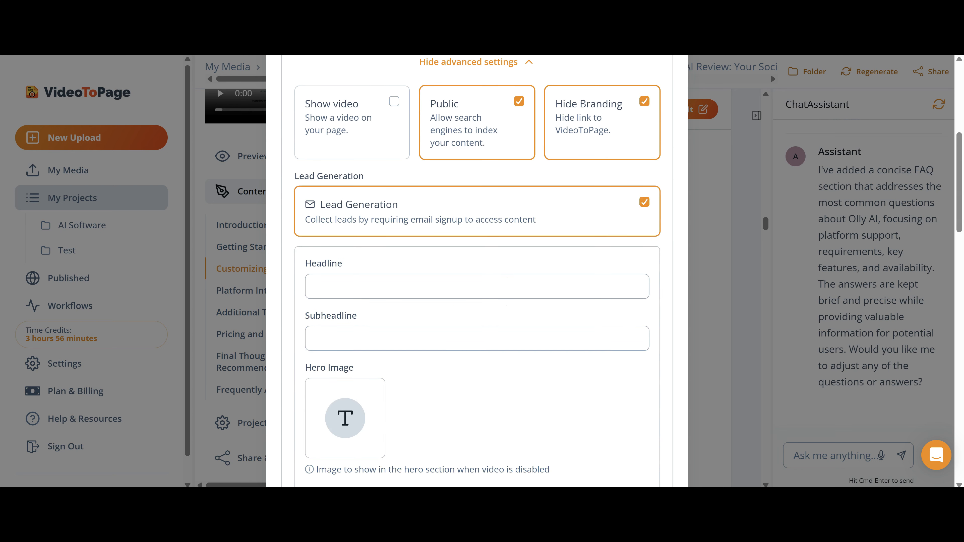
pyautogui.scroll(-4, 506, 304)
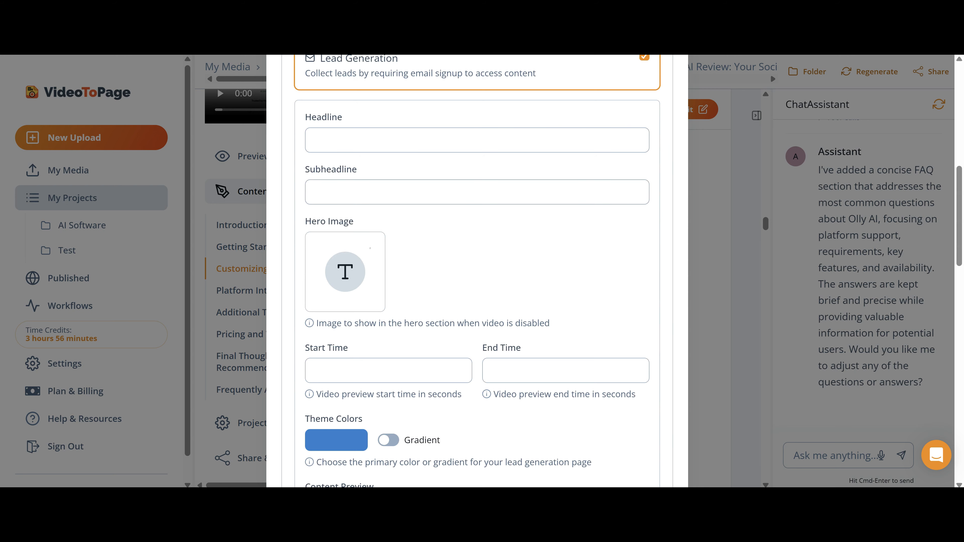
pyautogui.scroll(-4, 477, 266)
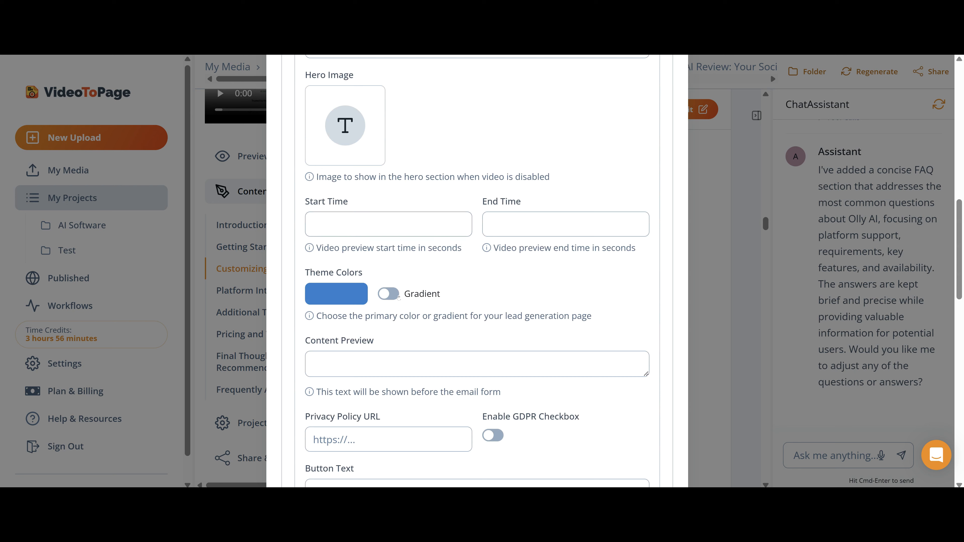
pyautogui.click(388, 294)
pyautogui.click(389, 294)
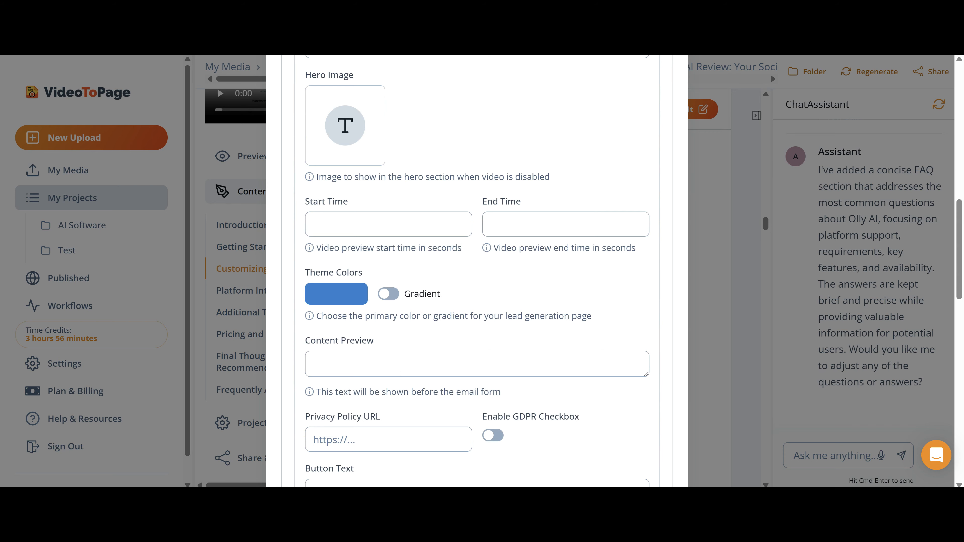
pyautogui.click(378, 363)
pyautogui.scroll(-4, 376, 314)
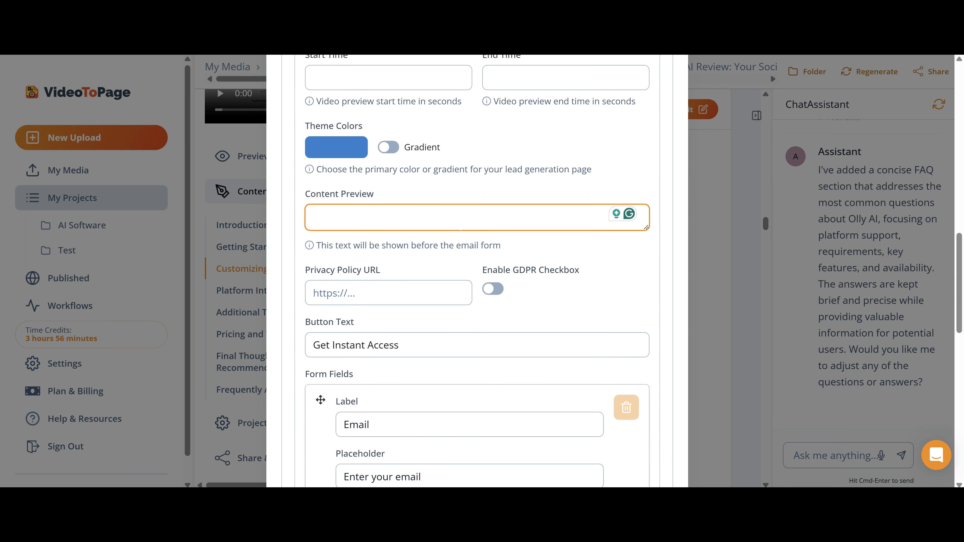
pyautogui.scroll(-4, 477, 266)
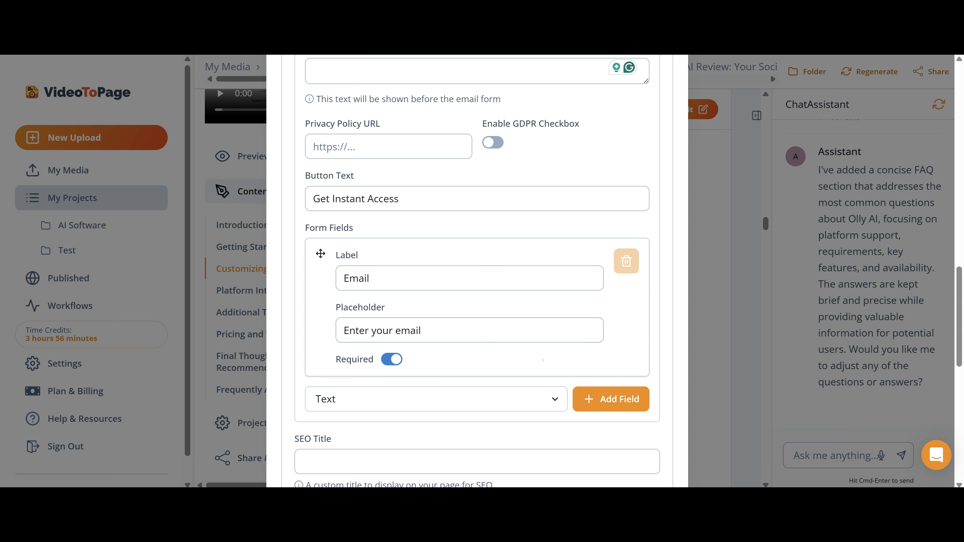
# Add a Text field to the lead generation form and label it "Name".
pyautogui.scroll(-4, 565, 286)
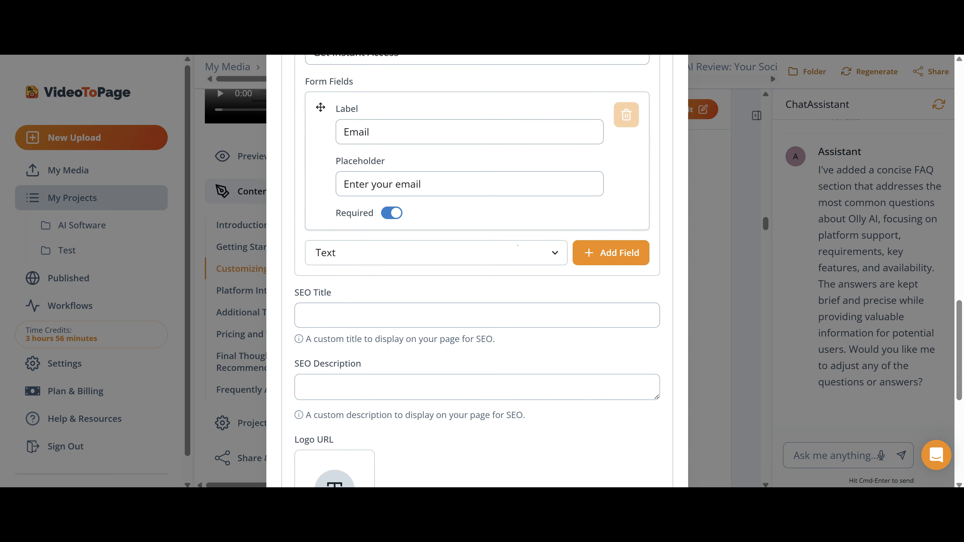
pyautogui.click(514, 252)
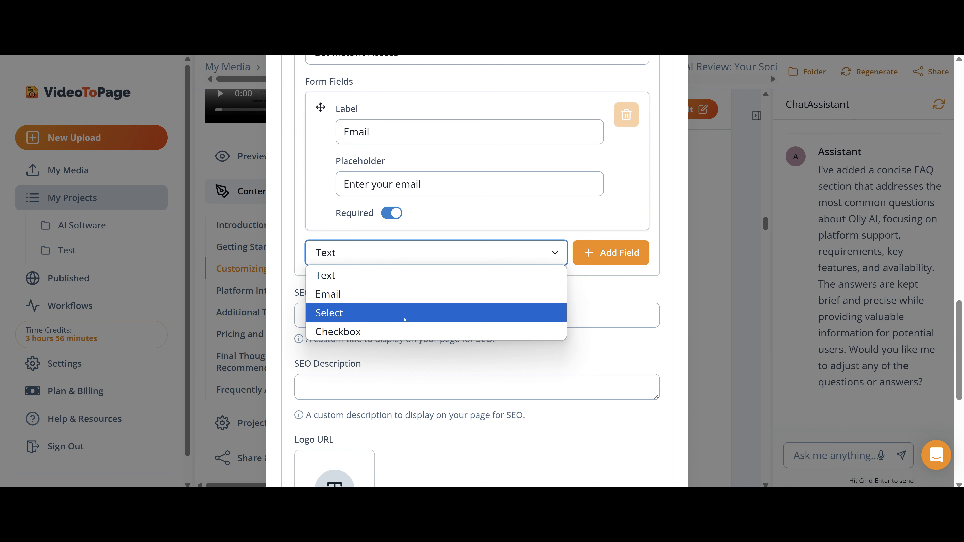
pyautogui.click(391, 276)
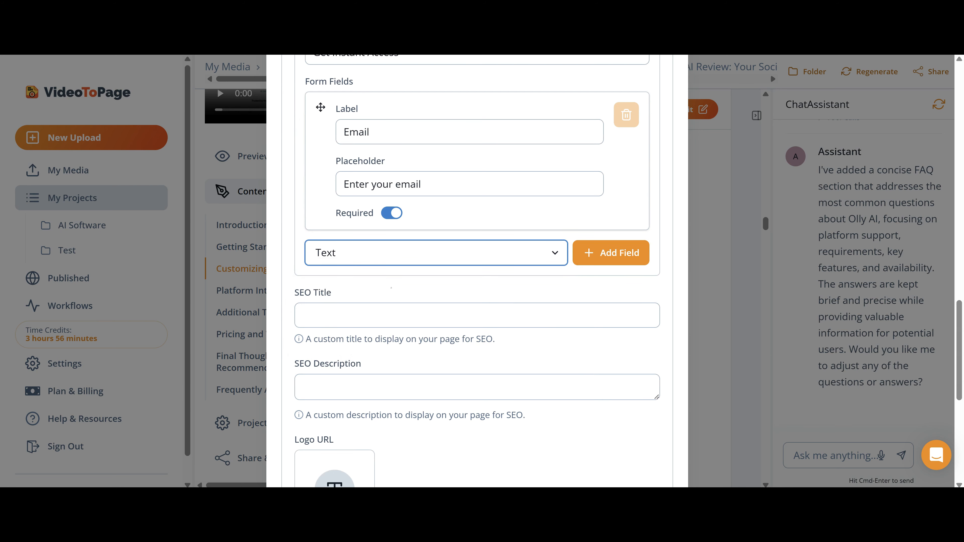
pyautogui.click(612, 253)
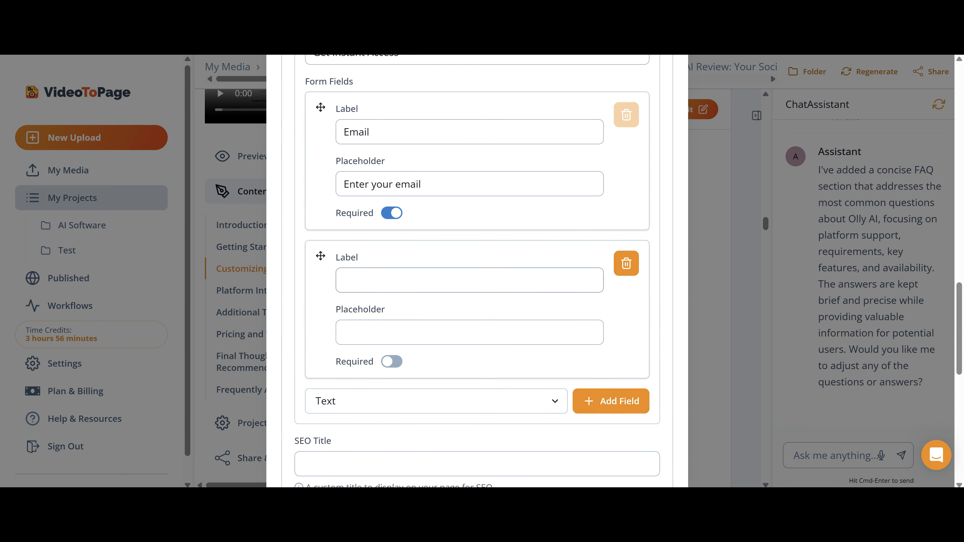
pyautogui.click(508, 289)
pyautogui.write('Name')
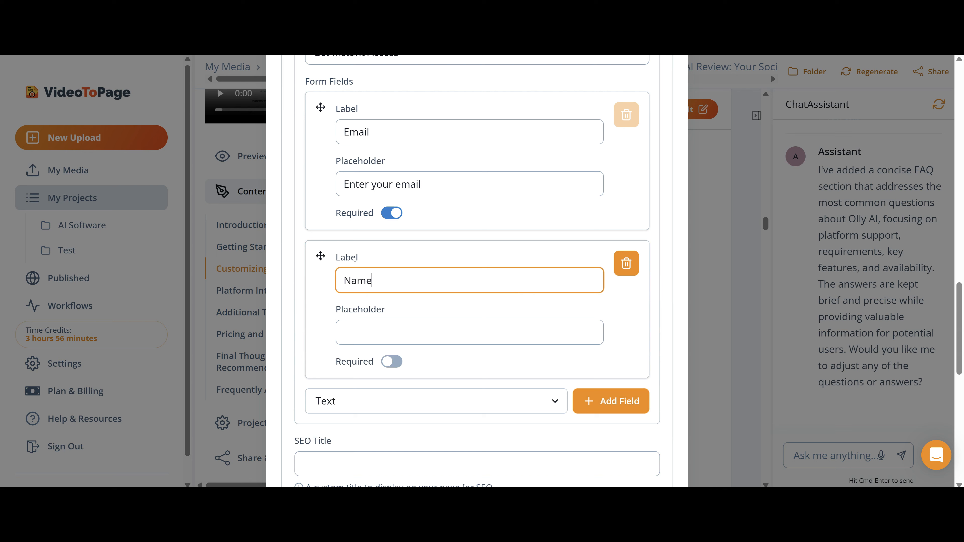
# Give the Name field the placeholder "Add in your first name" and make it required.
pyautogui.press('Tab')
pyautogui.write('Add in your first na')
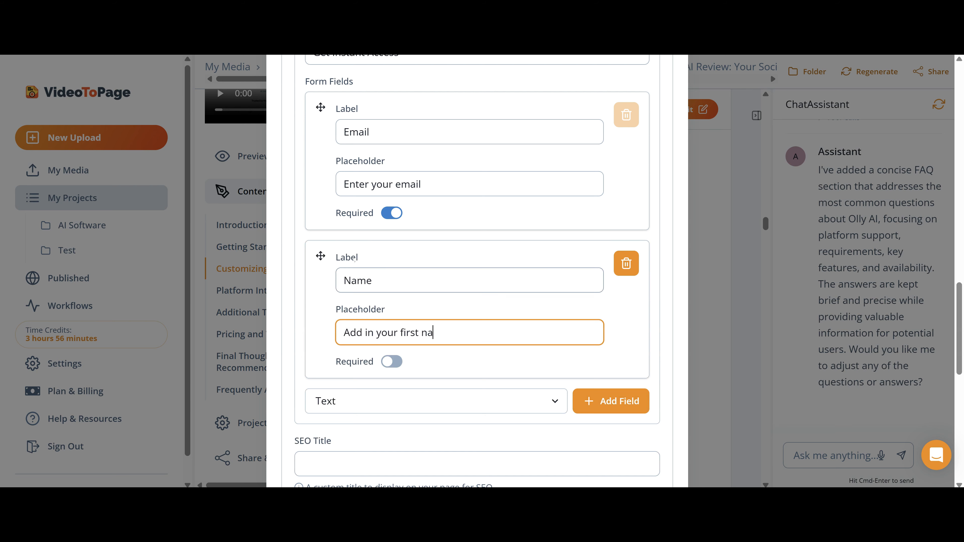
pyautogui.write('mw')
pyautogui.press('Tab')
pyautogui.press('space')
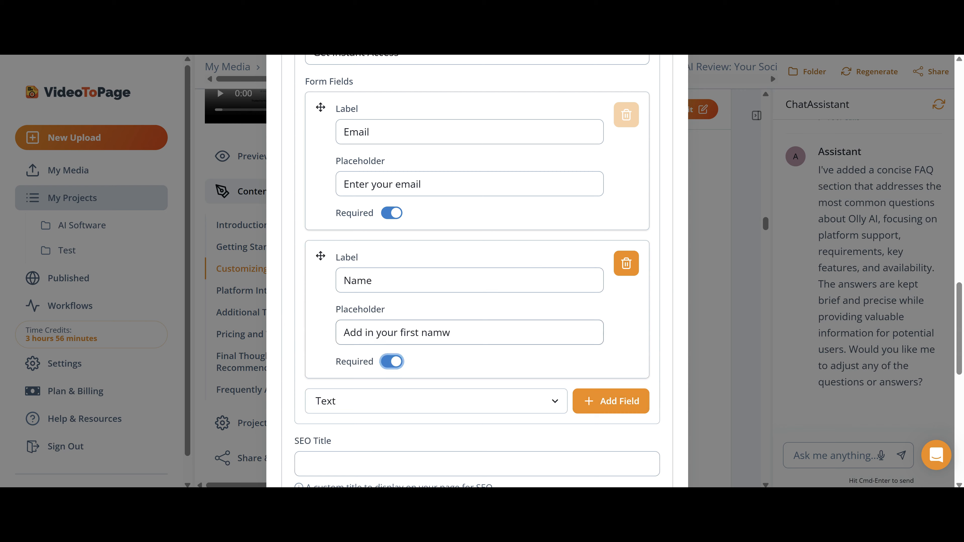
pyautogui.click(451, 333)
pyautogui.press('BackSpace')
pyautogui.write('e')
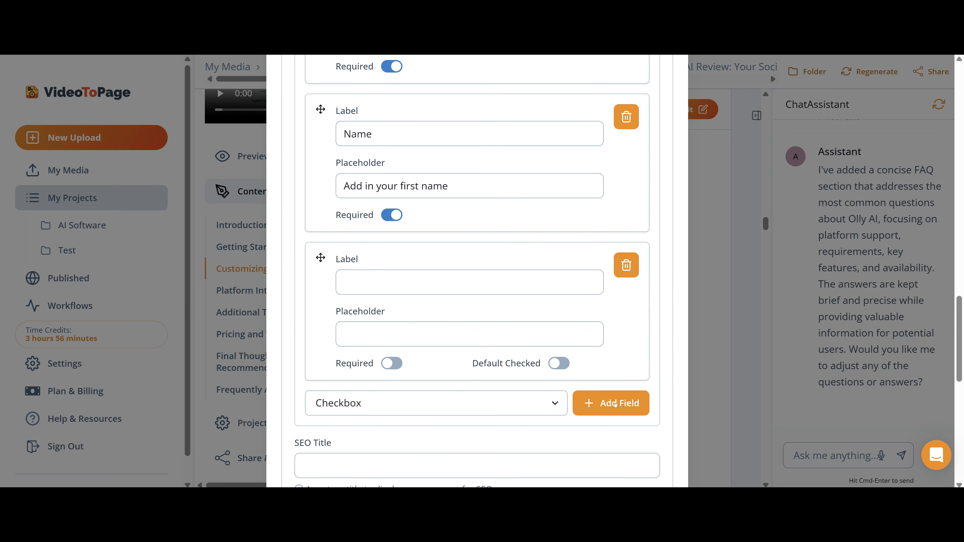
# Add a Select field below the checkbox field in the lead generation form and check its option settings.
pyautogui.click(418, 403)
pyautogui.click(368, 370)
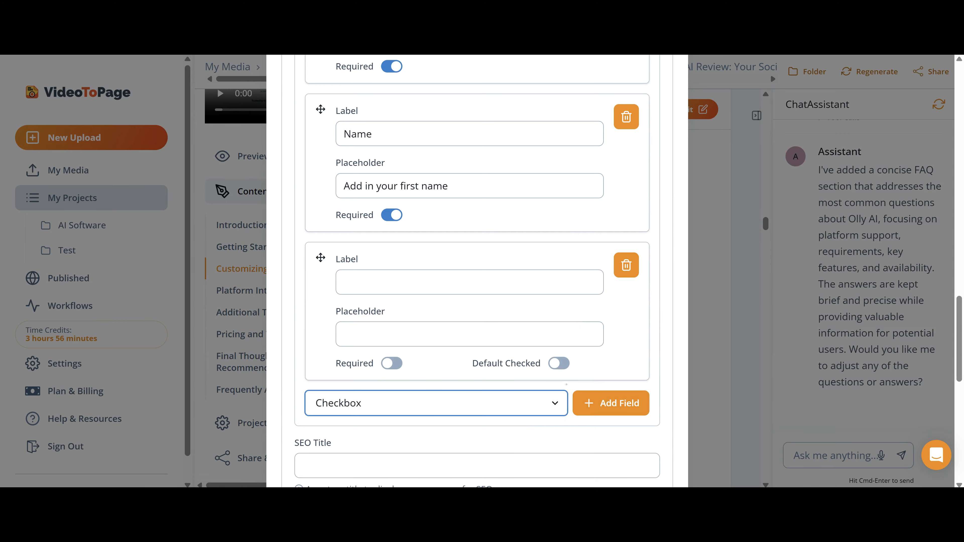
pyautogui.click(609, 403)
pyautogui.scroll(-3, 467, 371)
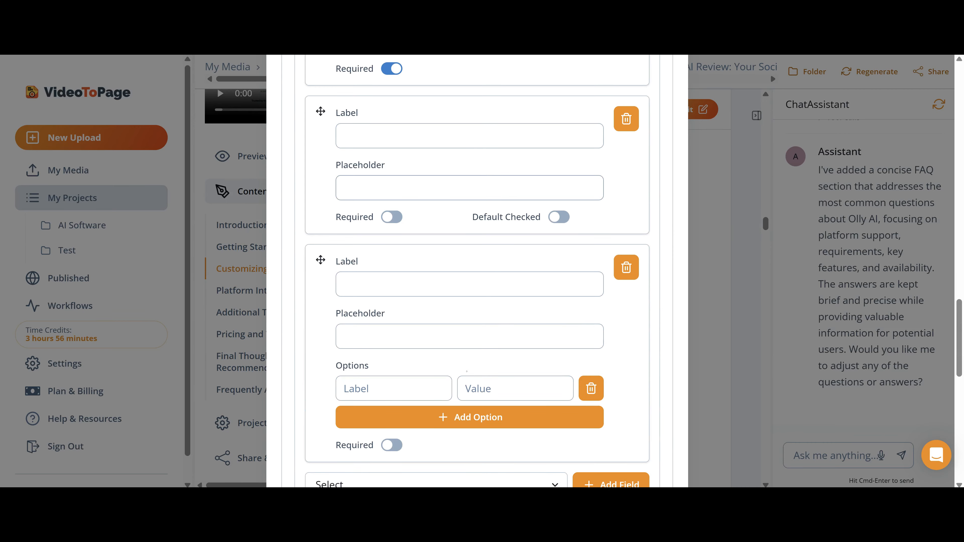
pyautogui.click(410, 386)
pyautogui.scroll(-6, 469, 417)
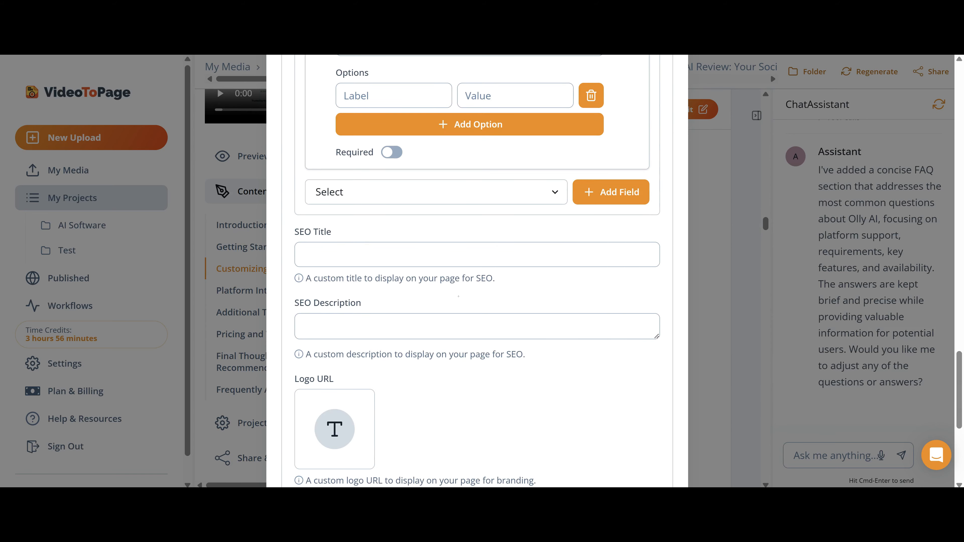
# Examine the SEO title, SEO description, logo and pages-to-deploy settings, and look back over the theme and visibility options.
pyautogui.click(353, 255)
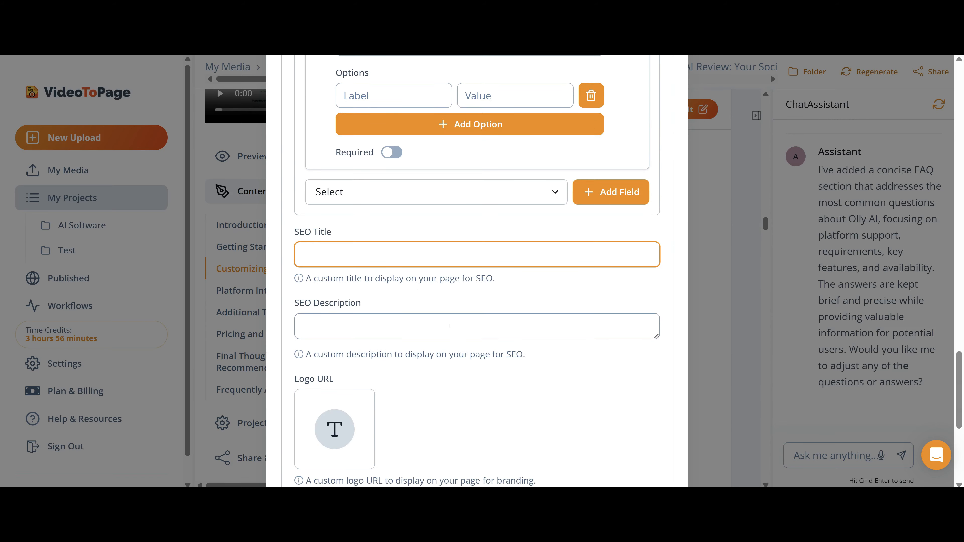
pyautogui.scroll(-3, 339, 287)
pyautogui.scroll(-3, 340, 287)
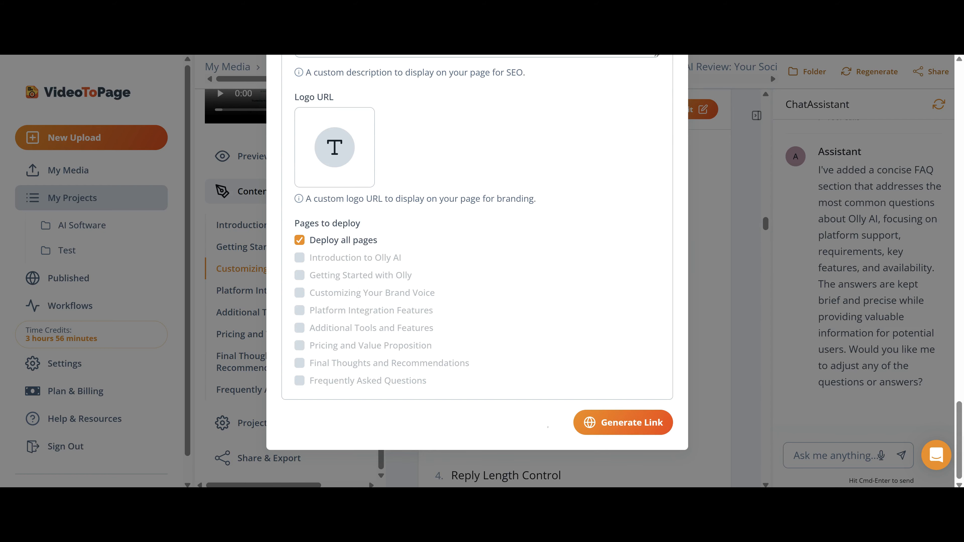
pyautogui.click(623, 422)
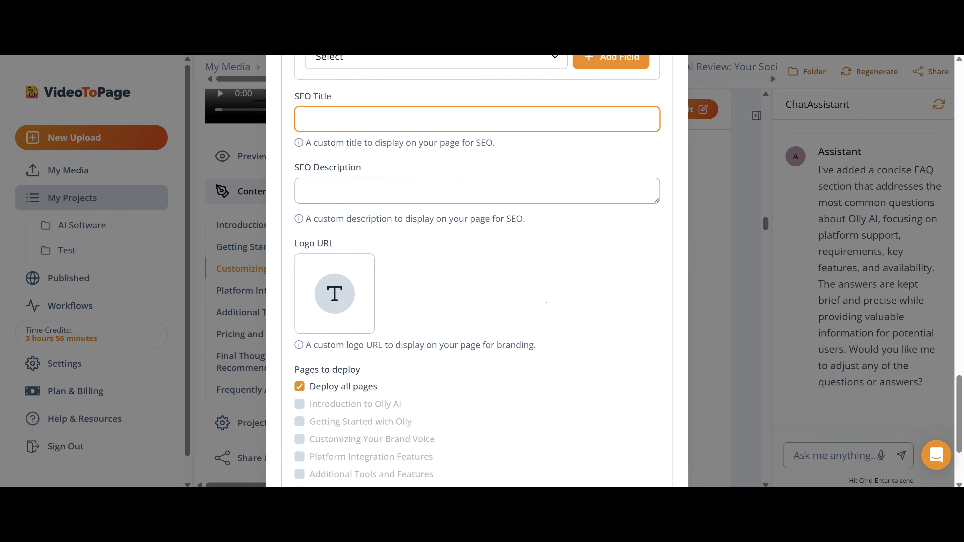
pyautogui.scroll(17, 554, 299)
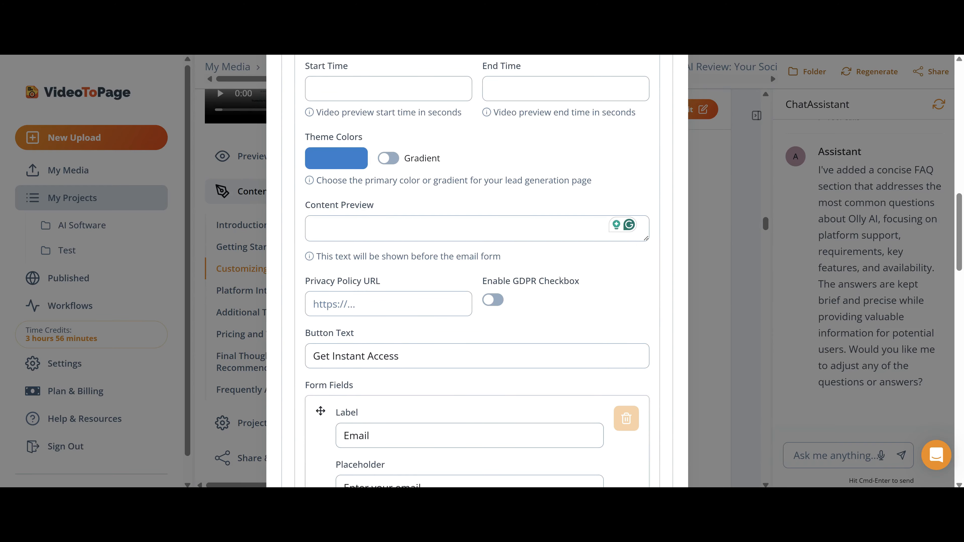
pyautogui.scroll(4, 477, 271)
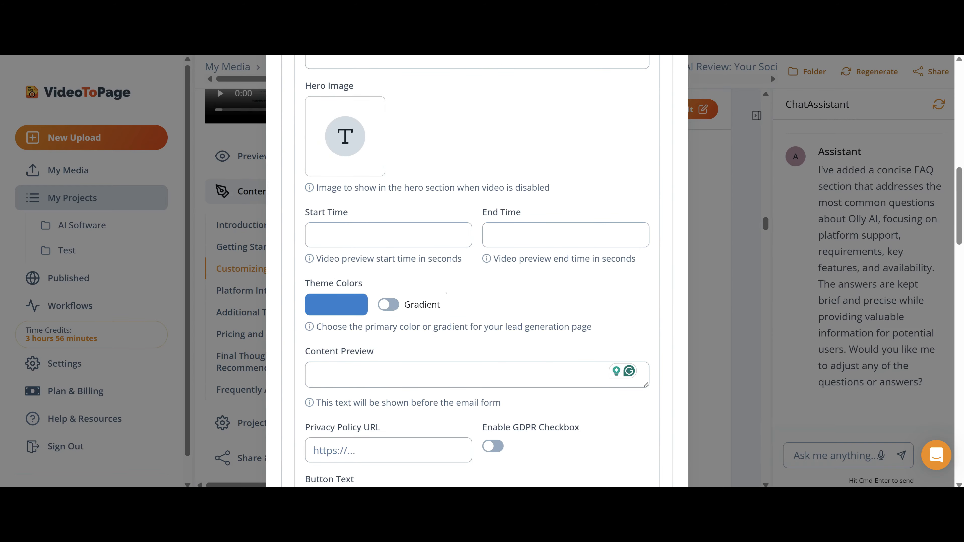
pyautogui.scroll(4, 500, 270)
pyautogui.scroll(12, 398, 281)
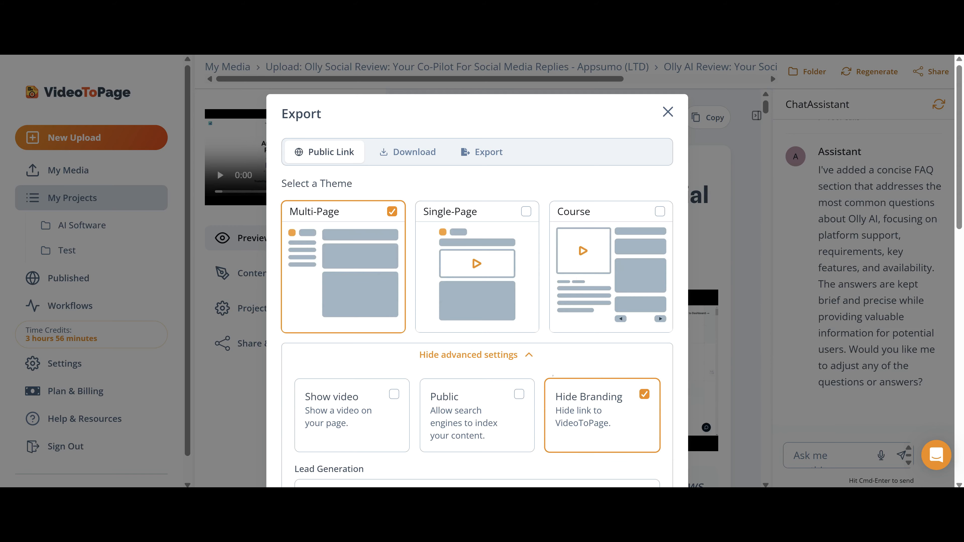
pyautogui.scroll(-8, 486, 233)
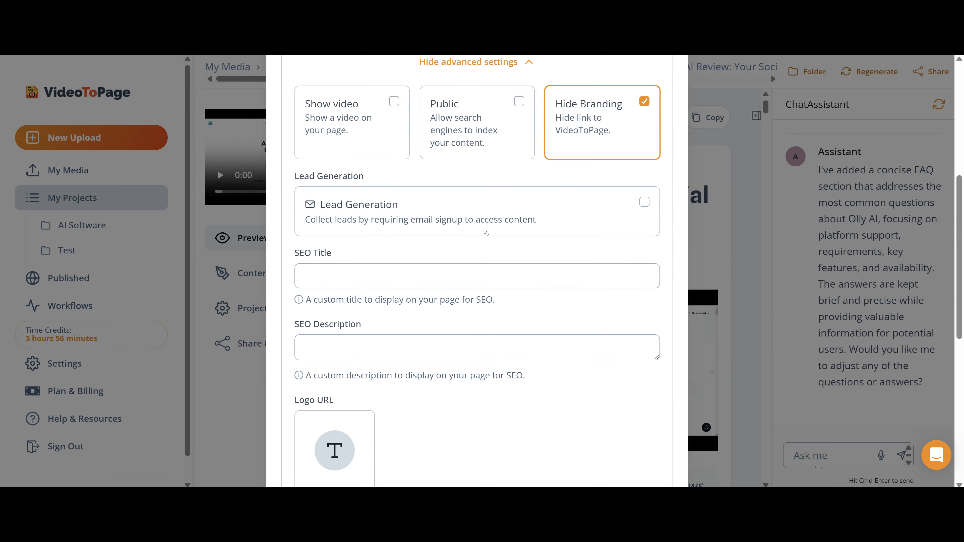
# Open the deployed public page from its share link and look through the Introduction to Olly AI page.
pyautogui.scroll(-8, 485, 264)
pyautogui.scroll(-3, 475, 273)
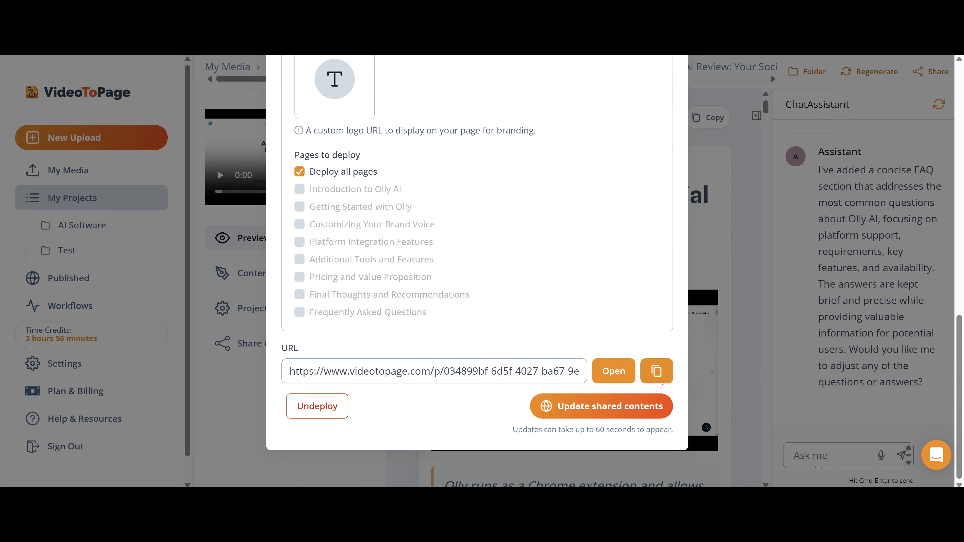
pyautogui.click(613, 371)
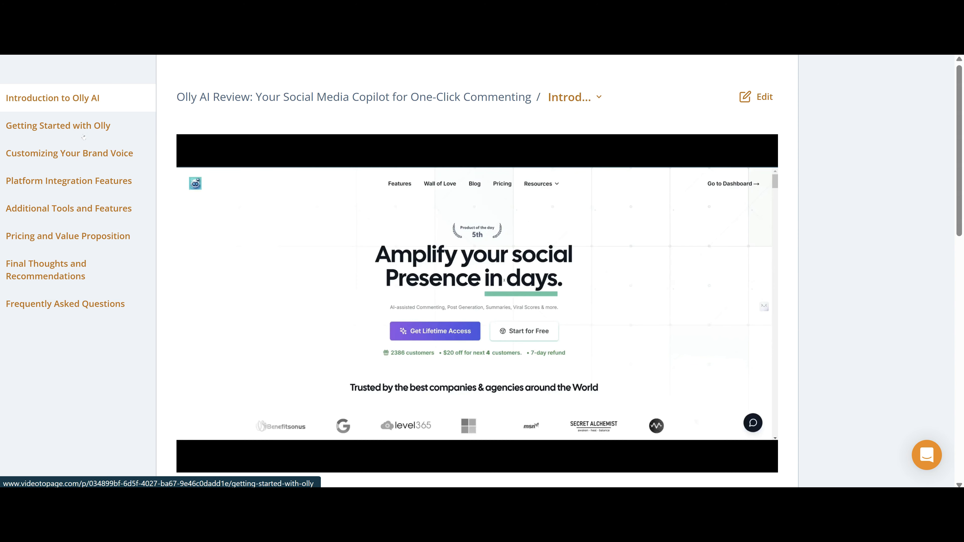
pyautogui.scroll(-10, 521, 266)
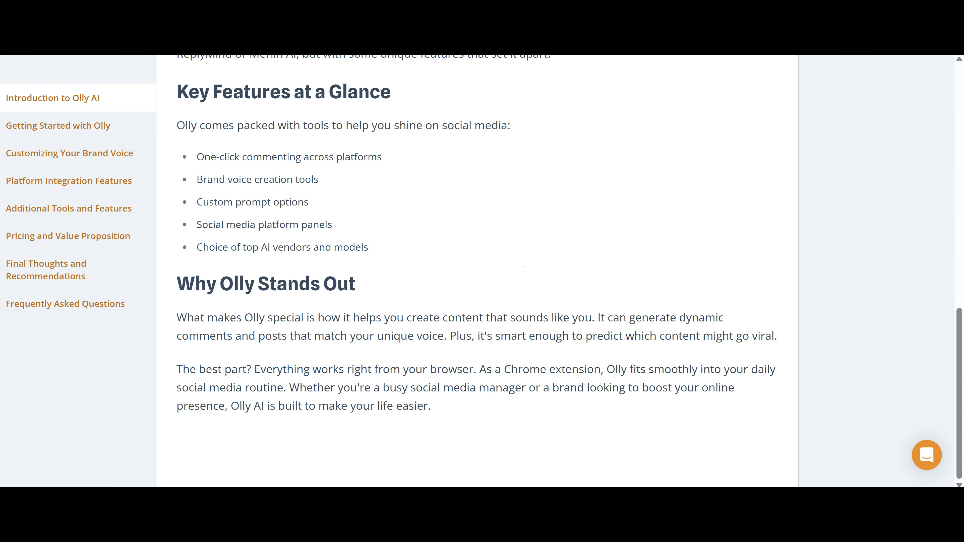
pyautogui.scroll(10, 522, 265)
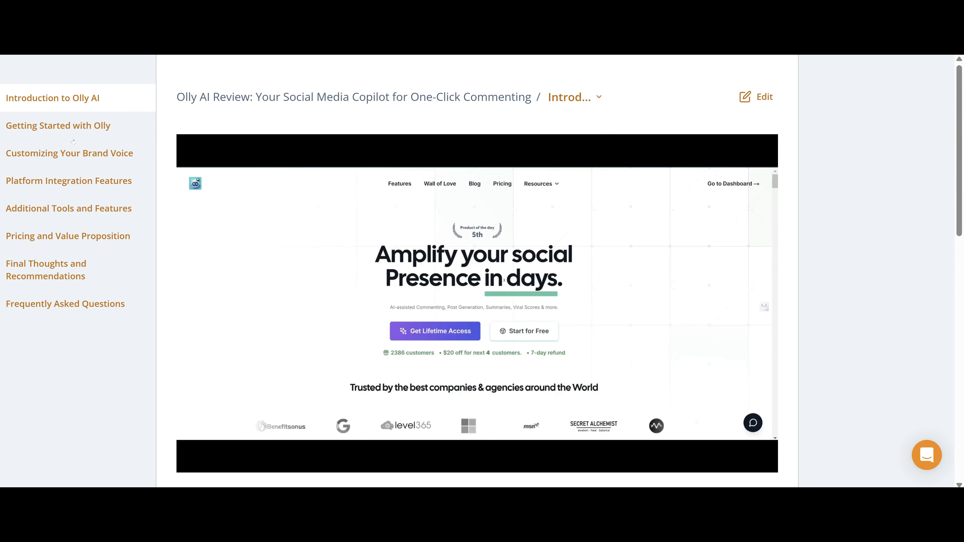
# Check the Getting Started with Olly and Platform Integration Features pages of the multi-page site, then return to Introduction to Olly AI.
pyautogui.click(73, 131)
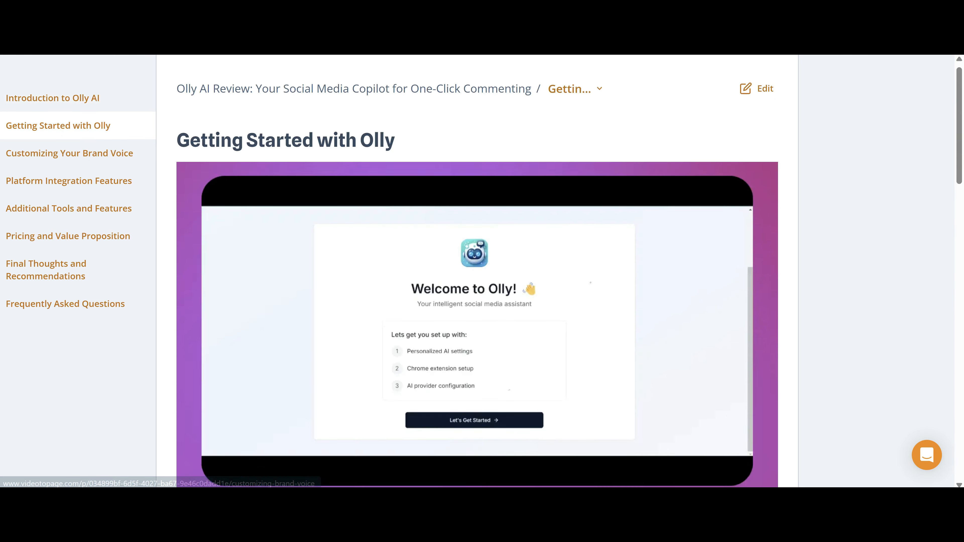
pyautogui.scroll(-15, 478, 272)
pyautogui.scroll(15, 478, 272)
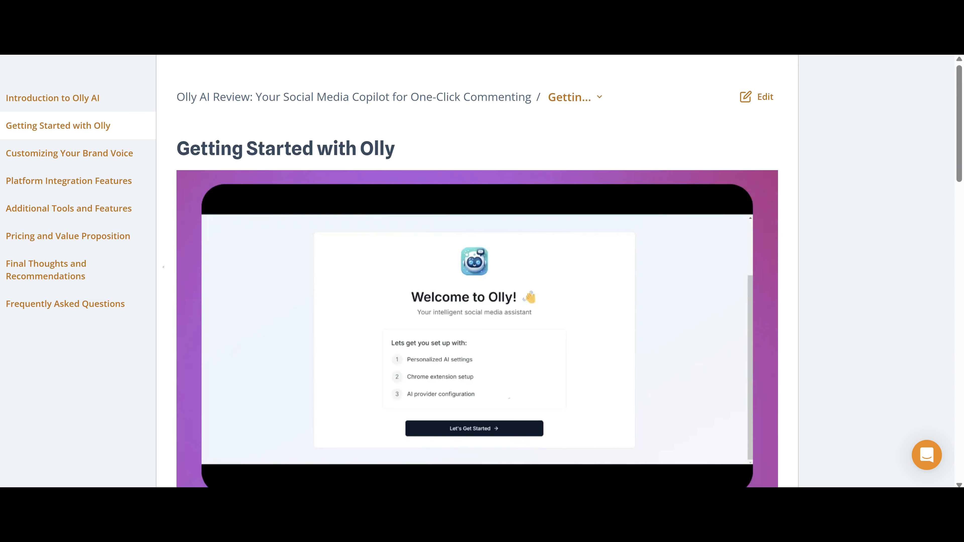
pyautogui.click(78, 181)
pyautogui.scroll(-10, 478, 271)
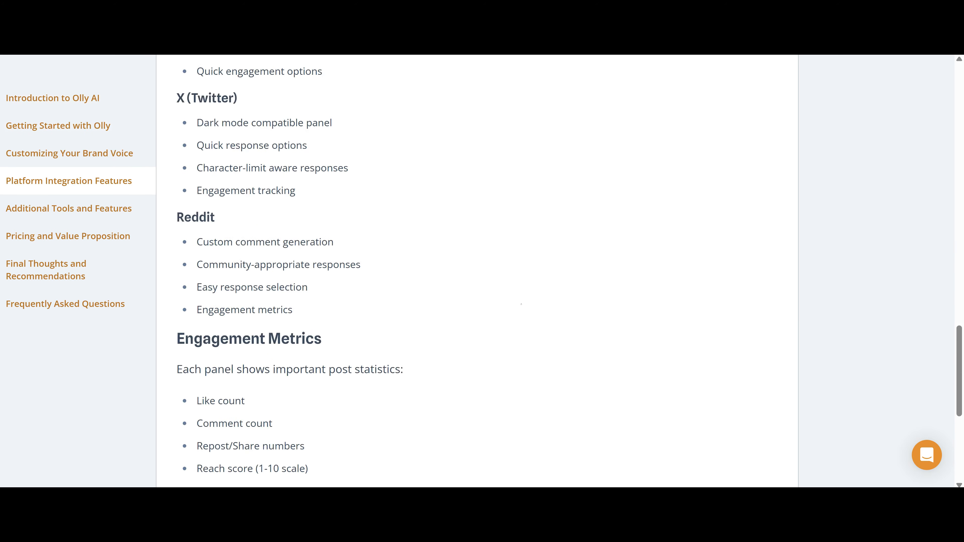
pyautogui.scroll(10, 526, 304)
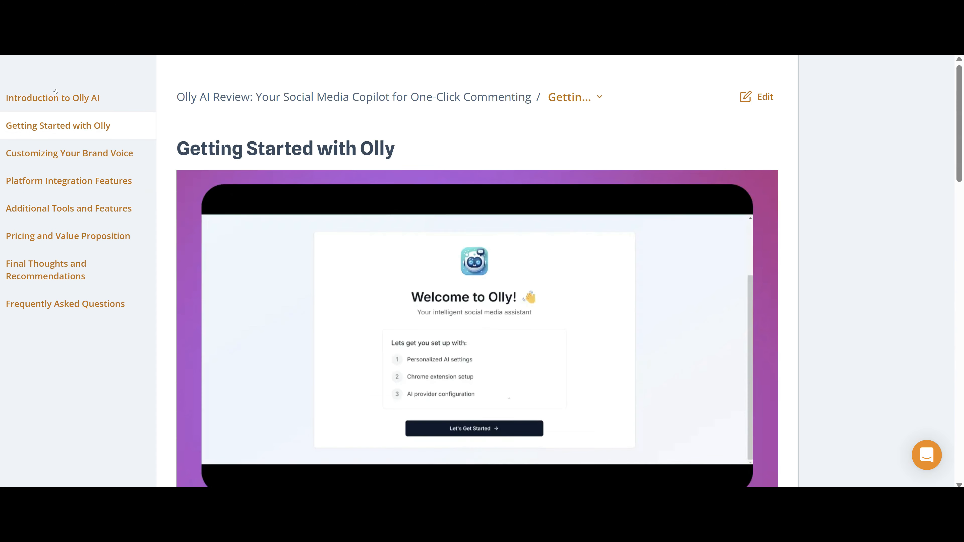
pyautogui.click(55, 95)
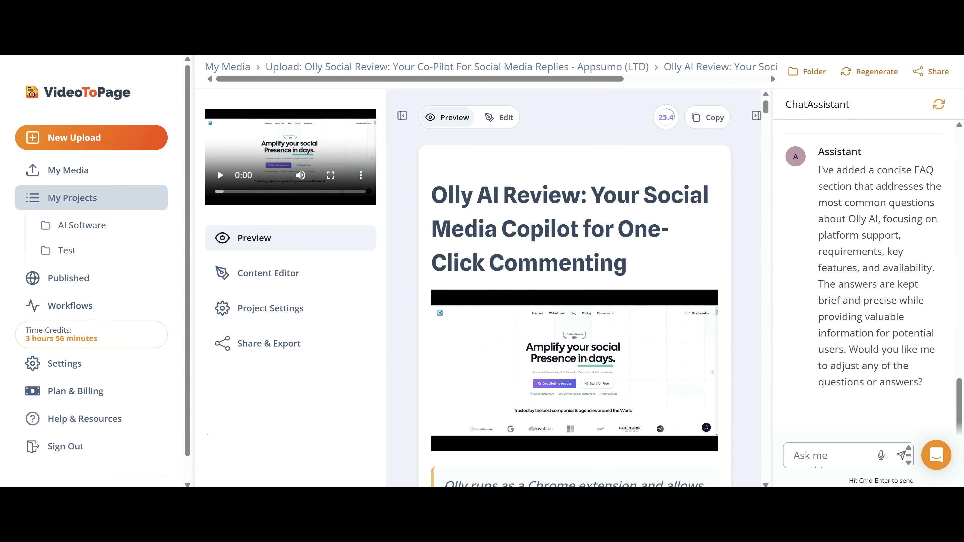
# Return to the project's sharing options and review the published post from start to final verdict in the Single-Page theme.
pyautogui.click(297, 345)
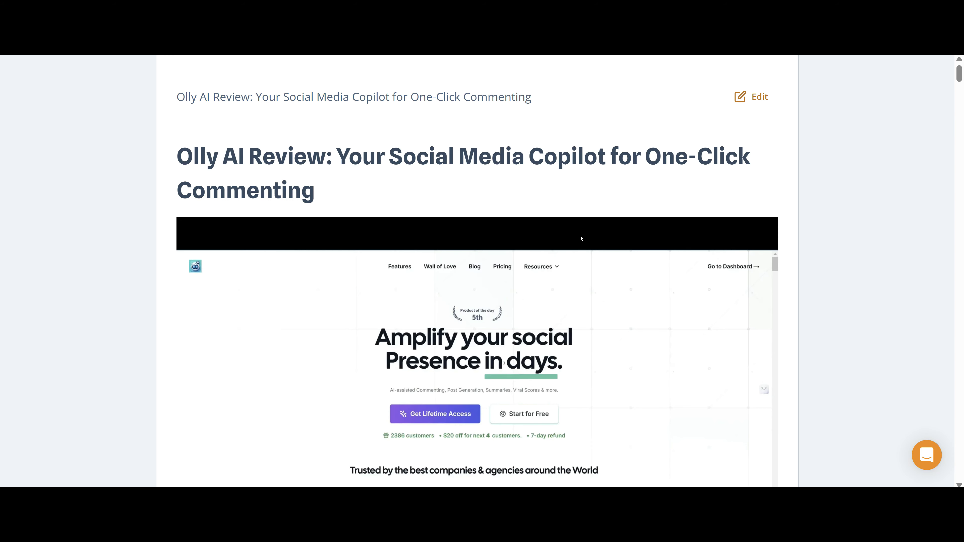
pyautogui.scroll(-20, 430, 249)
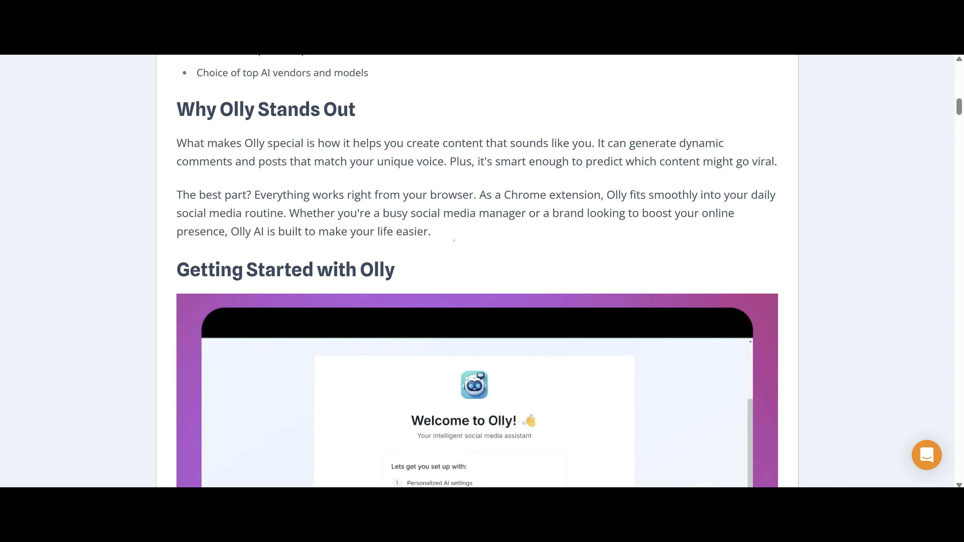
pyautogui.scroll(-20, 503, 240)
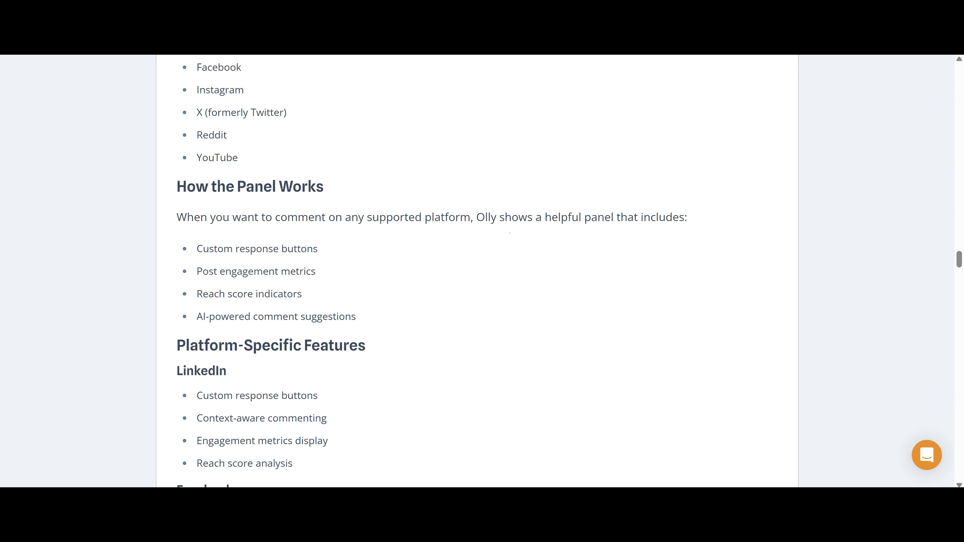
pyautogui.scroll(-20, 524, 231)
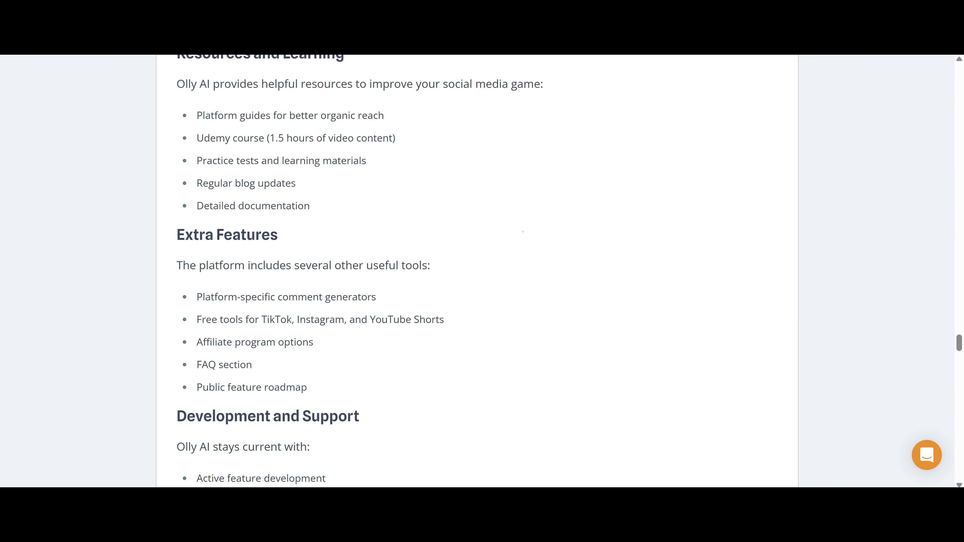
pyautogui.scroll(-20, 522, 230)
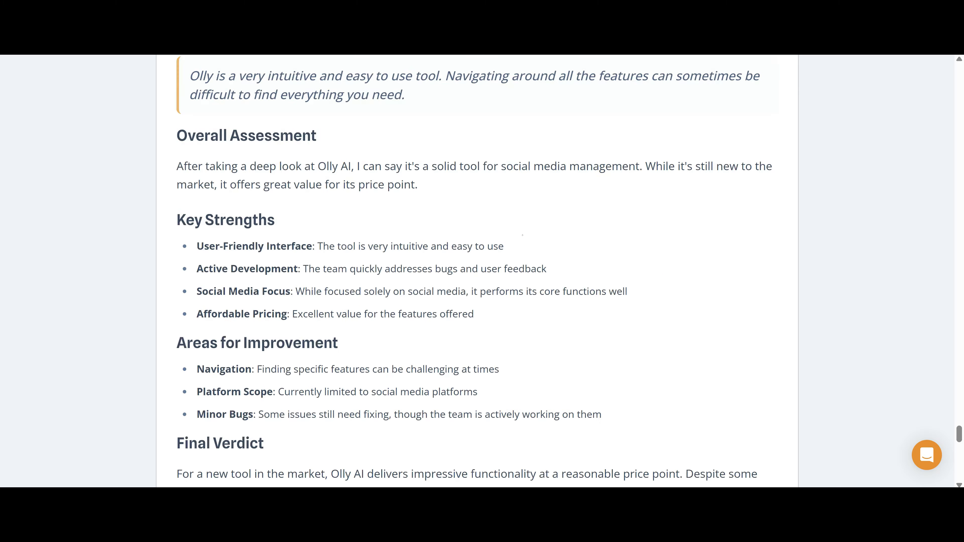
pyautogui.scroll(20, 513, 220)
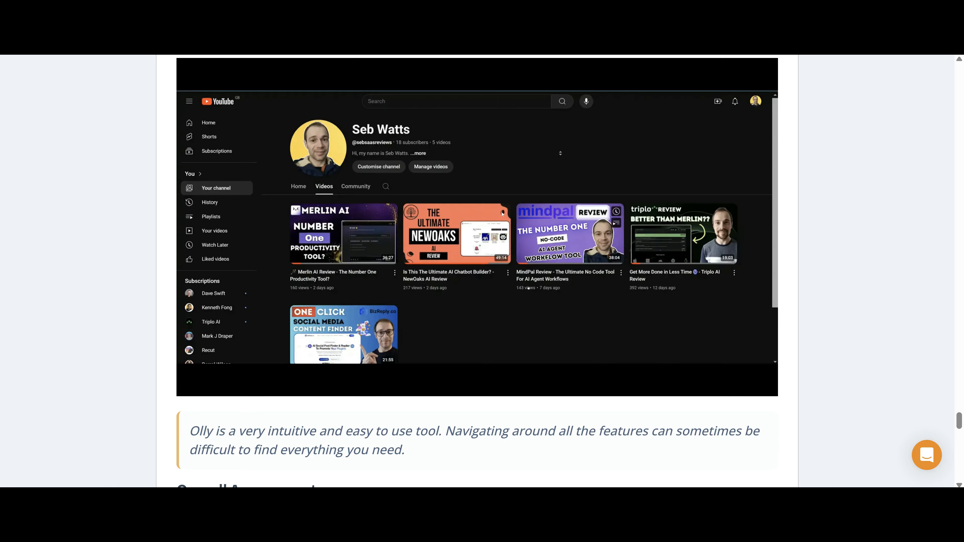
pyautogui.scroll(20, 497, 215)
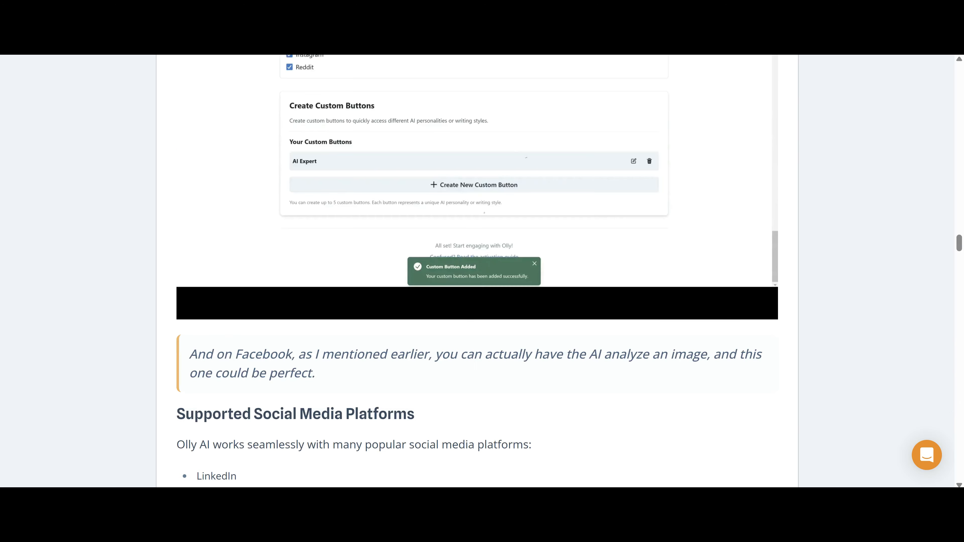
pyautogui.scroll(20, 481, 202)
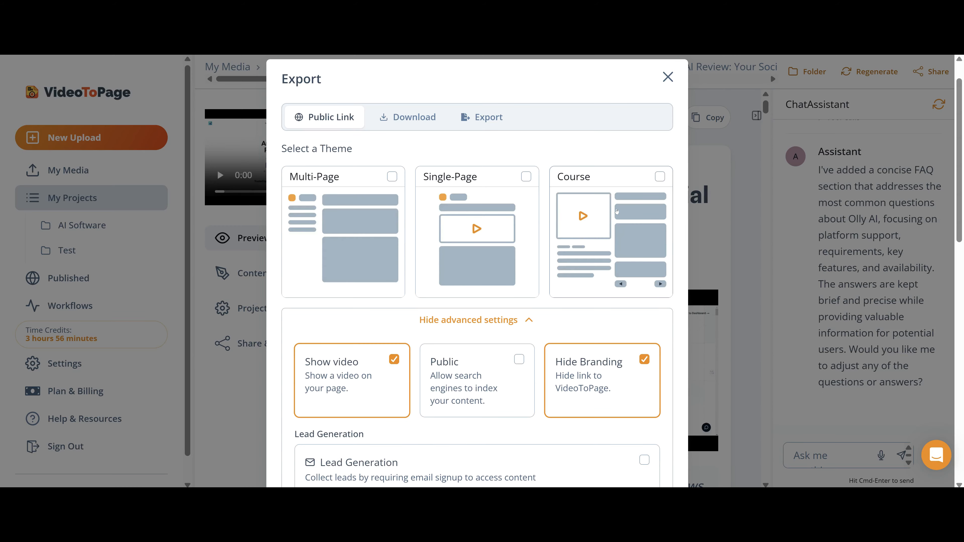
# Switch the public link's theme to Course, open the shared page and pause its video.
pyautogui.click(610, 215)
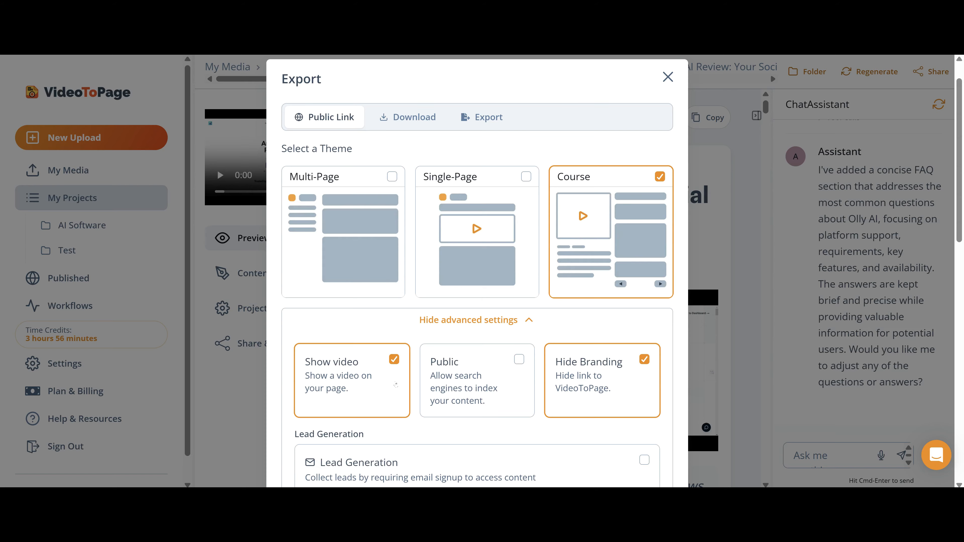
pyautogui.scroll(-10, 524, 372)
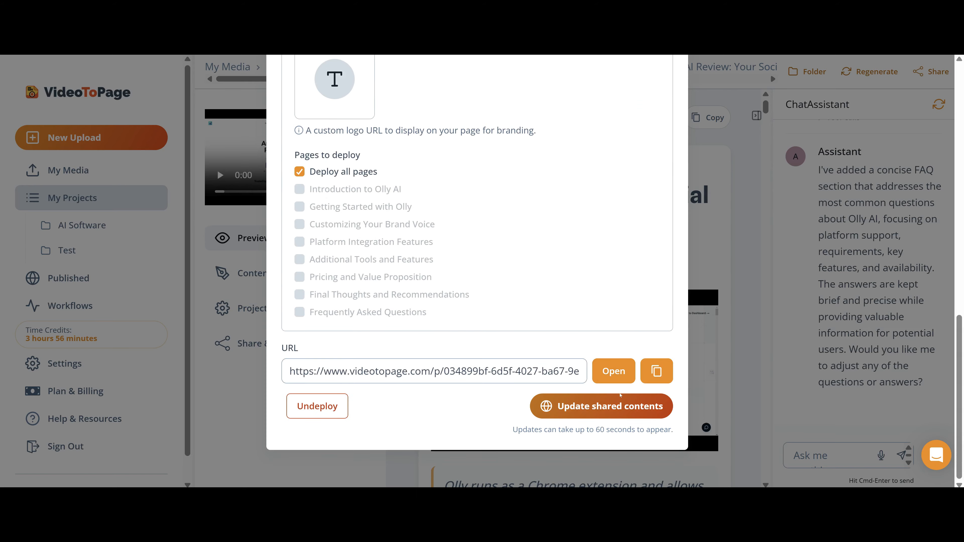
pyautogui.click(619, 372)
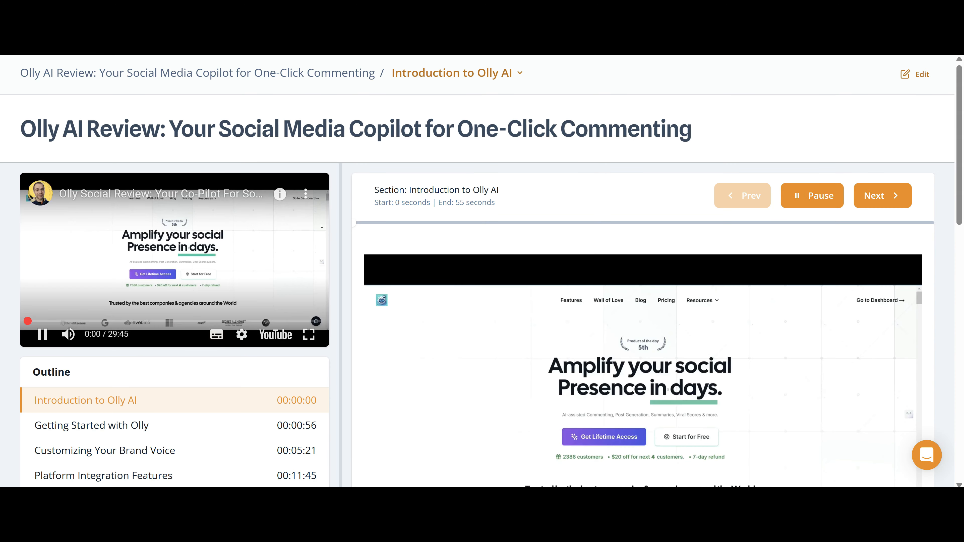
pyautogui.click(42, 334)
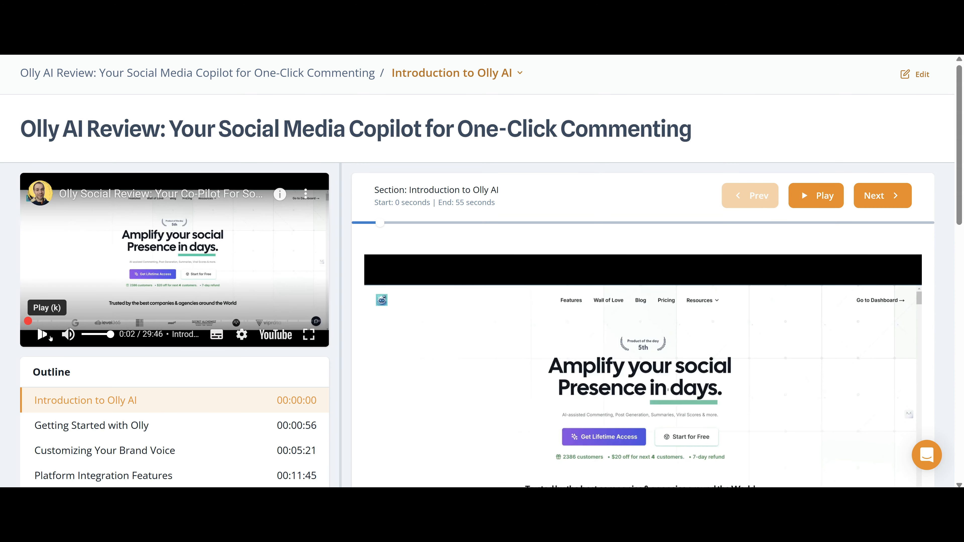
# Look over the course outline and read through the Introduction to Olly AI section.
pyautogui.scroll(-3, 452, 356)
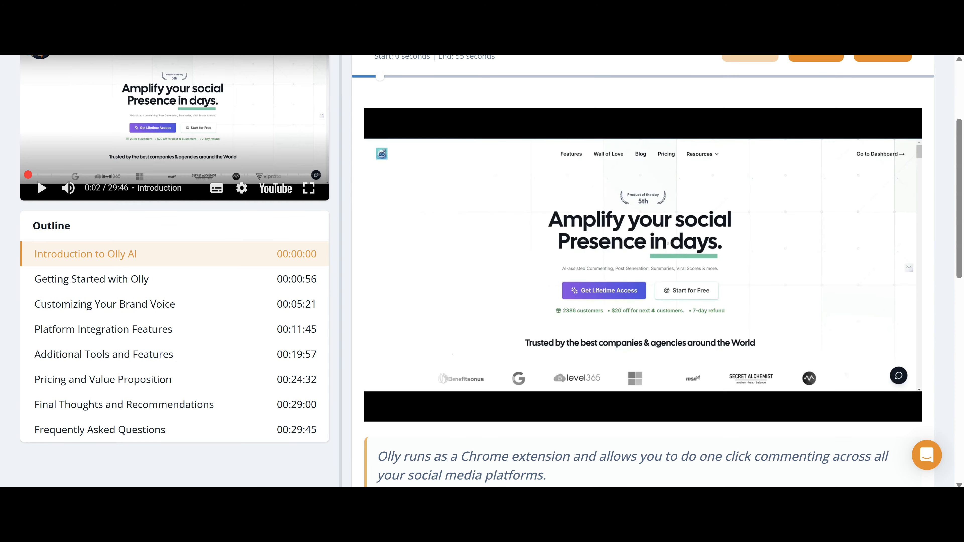
pyautogui.scroll(-12, 482, 271)
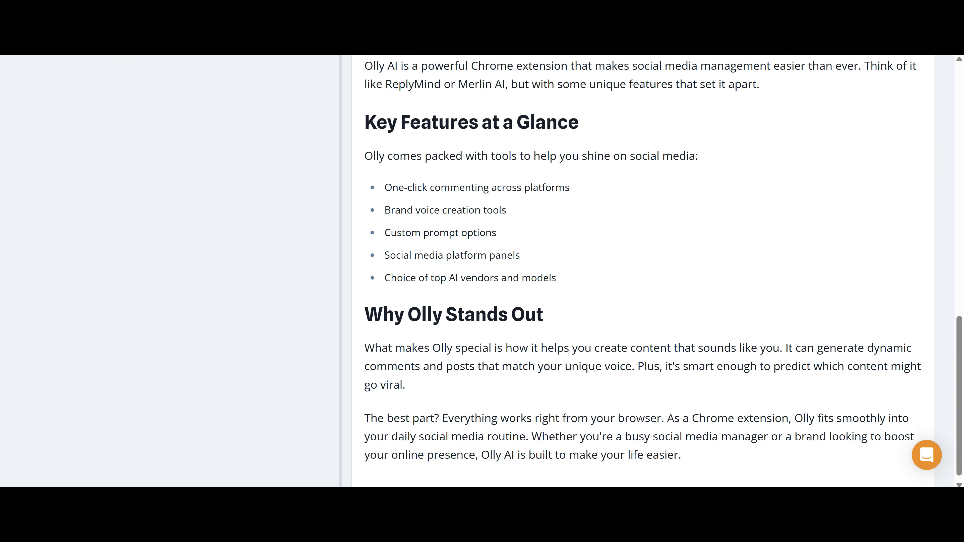
pyautogui.scroll(16, 482, 271)
pyautogui.scroll(-3, 353, 337)
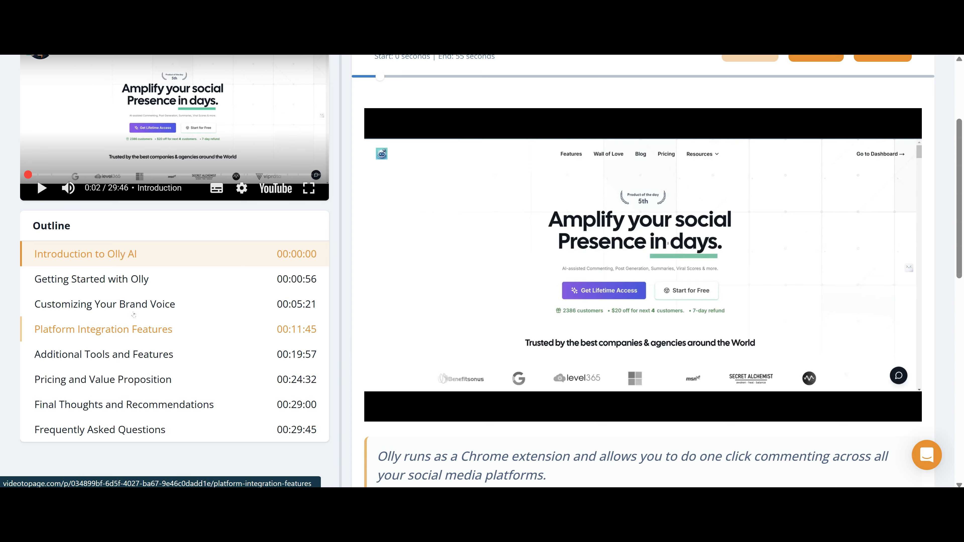
# Open the Platform Integration Features section from the course outline and read through its content.
pyautogui.click(114, 329)
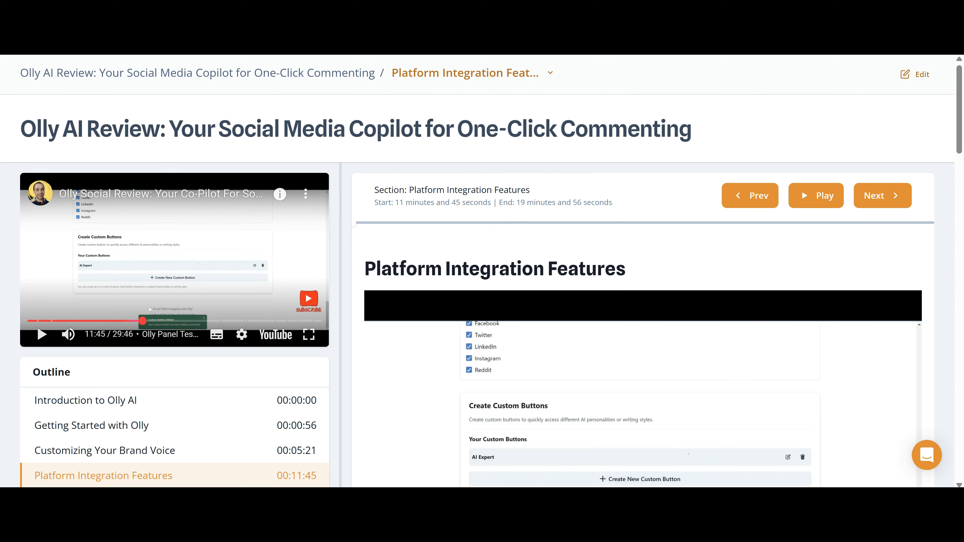
pyautogui.scroll(-15, 642, 271)
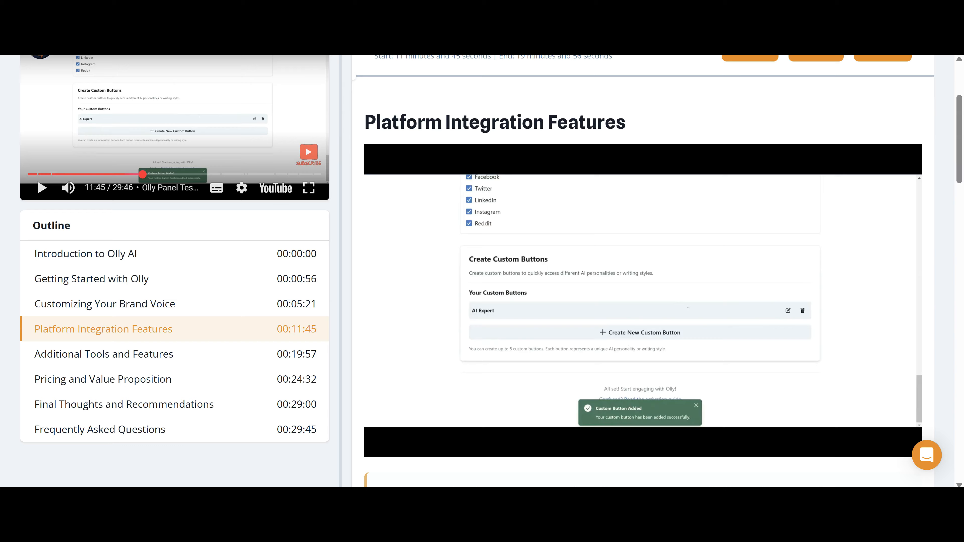
pyautogui.scroll(-5, 635, 307)
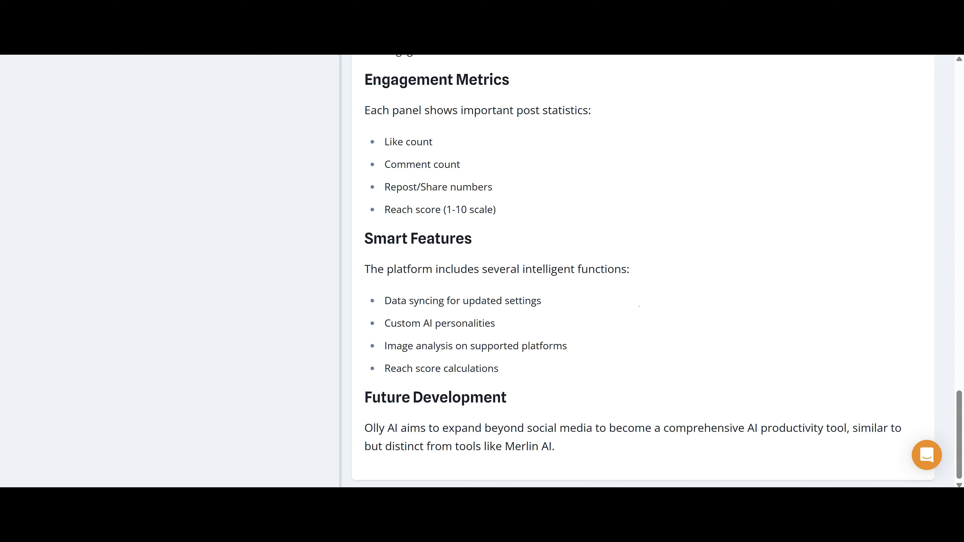
pyautogui.scroll(20, 645, 300)
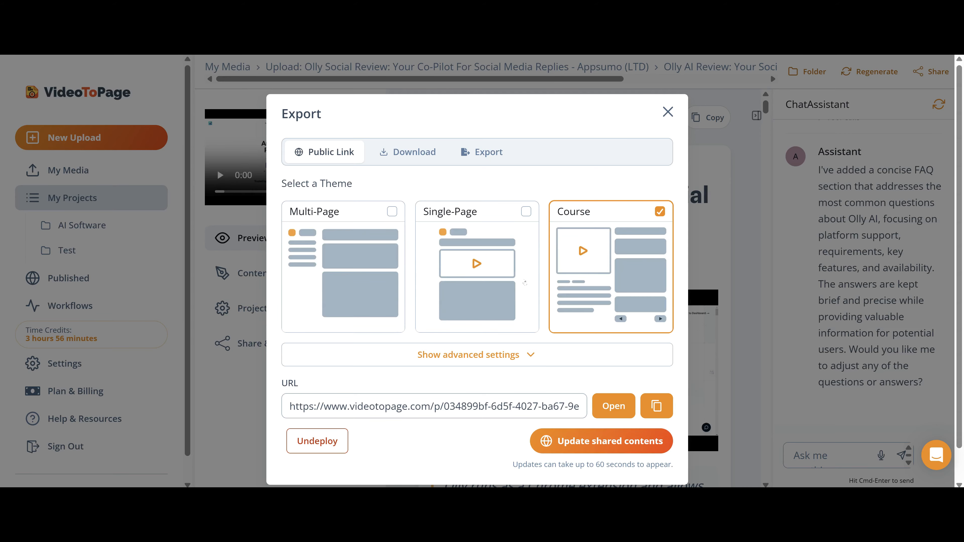
# Go through the project's download formats, selecting Markdown Pages and HTML in turn.
pyautogui.click(402, 153)
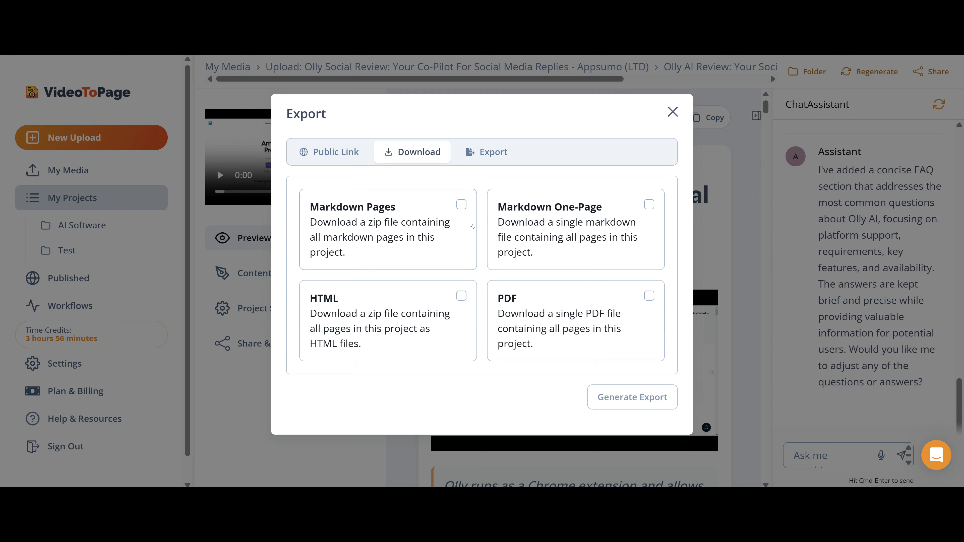
pyautogui.click(462, 205)
pyautogui.click(461, 296)
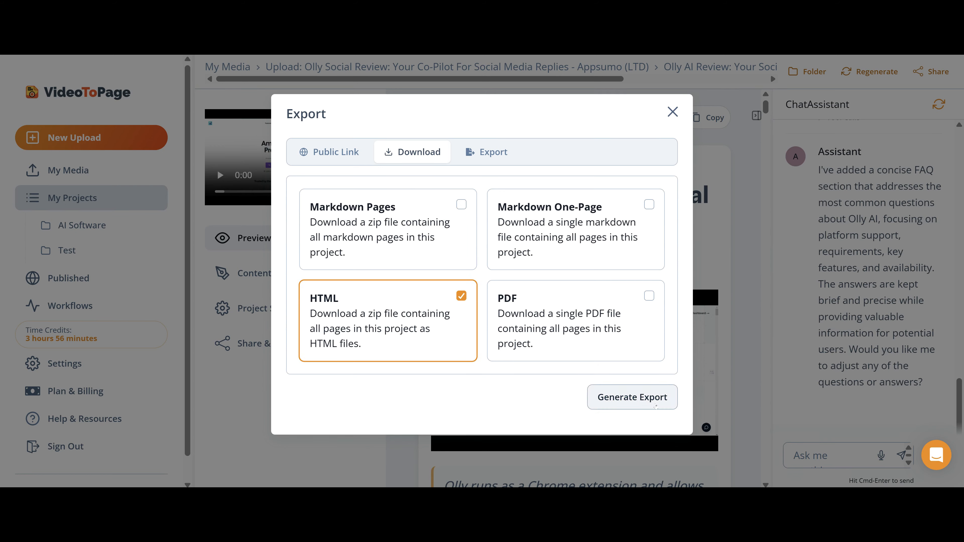
# Examine the blog export options for WordPress.com, WordPress.org and Ghost, including the post status and video settings.
pyautogui.click(495, 160)
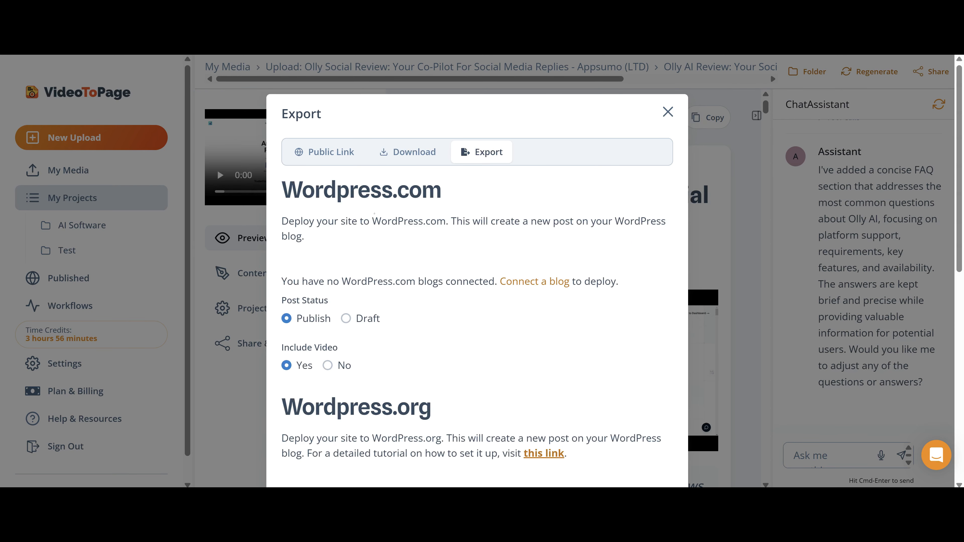
pyautogui.scroll(-3, 390, 305)
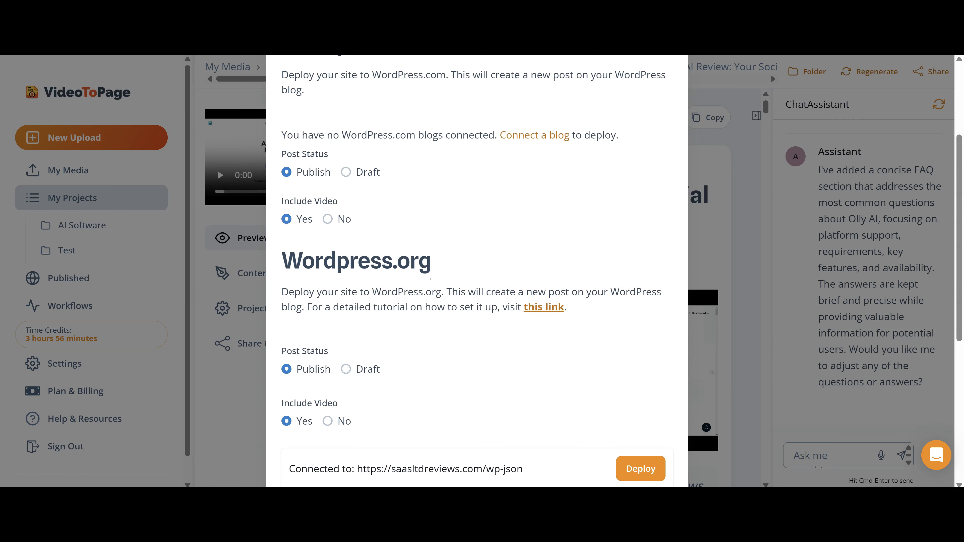
pyautogui.scroll(-3, 357, 333)
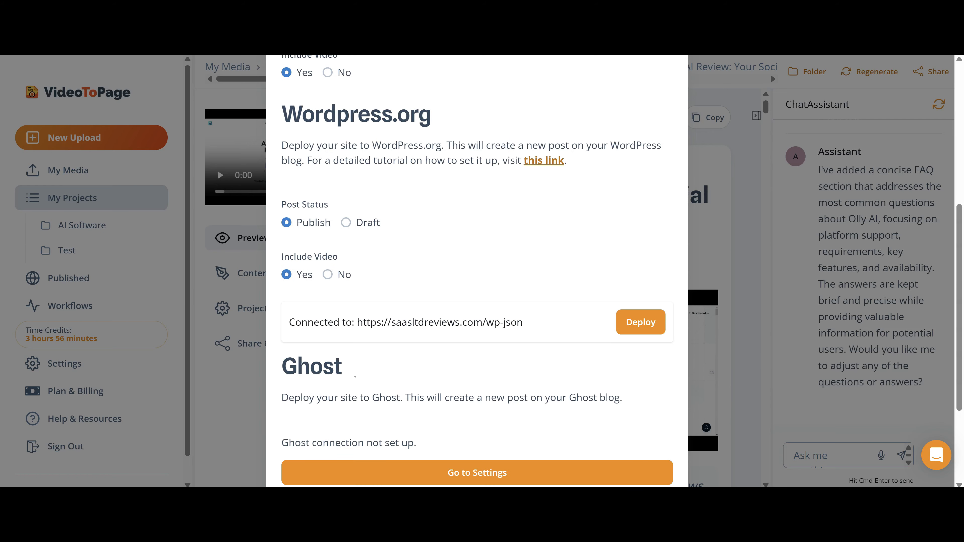
pyautogui.scroll(3, 486, 316)
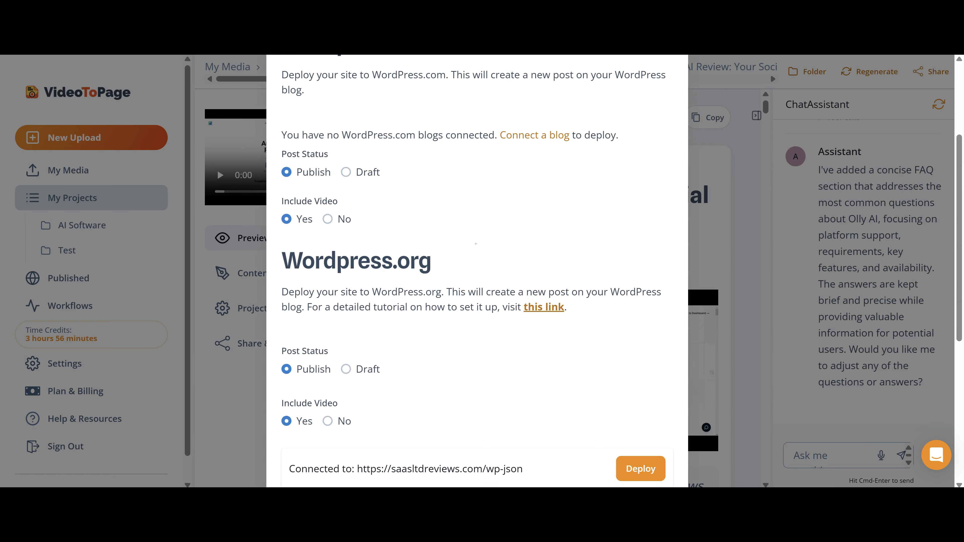
pyautogui.scroll(-3, 476, 243)
pyautogui.scroll(6, 460, 412)
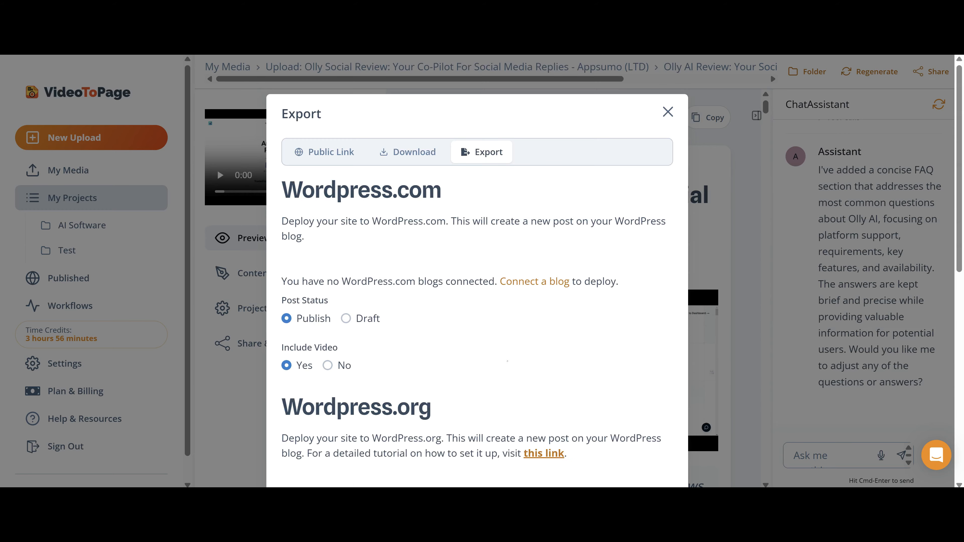
# Go from the Ghost export section to the integration settings and open the WordPress.org connection form.
pyautogui.scroll(-6, 477, 304)
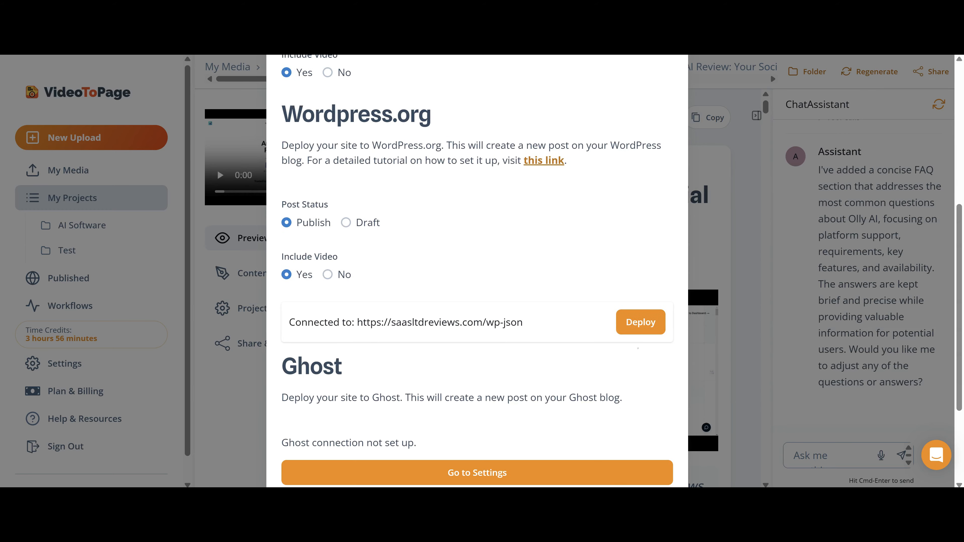
pyautogui.click(514, 467)
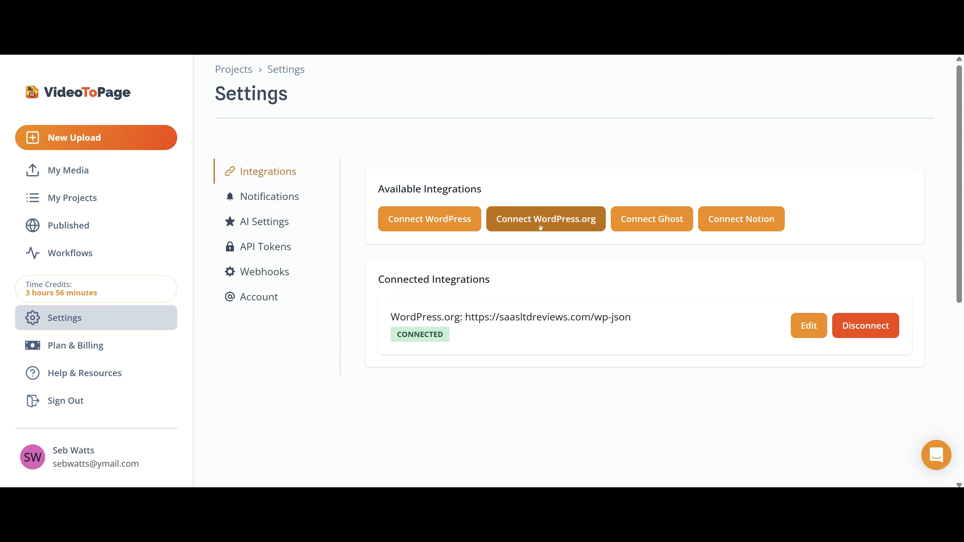
pyautogui.click(556, 222)
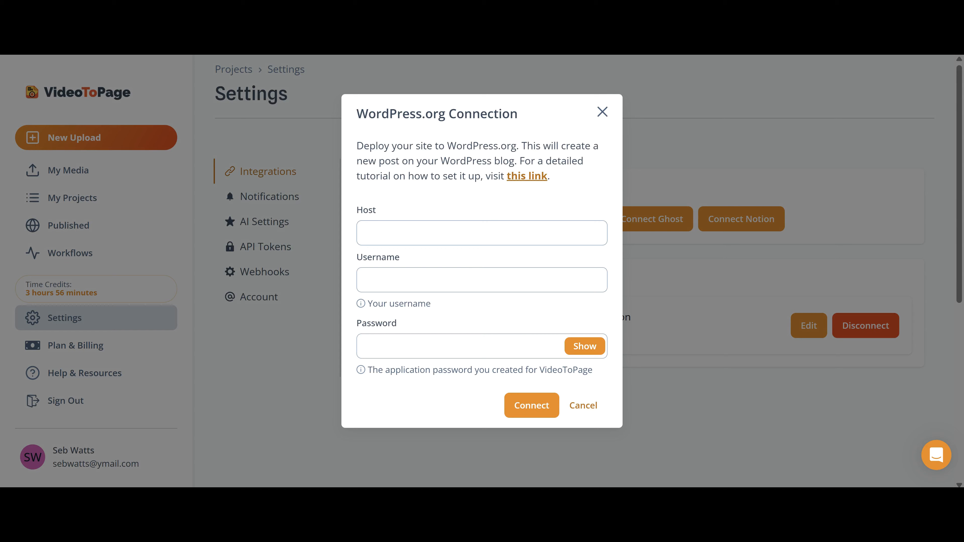
# Read the WordPress.org setup tutorial, check the existing WordPress.org connection details and close them without changes.
pyautogui.click(527, 176)
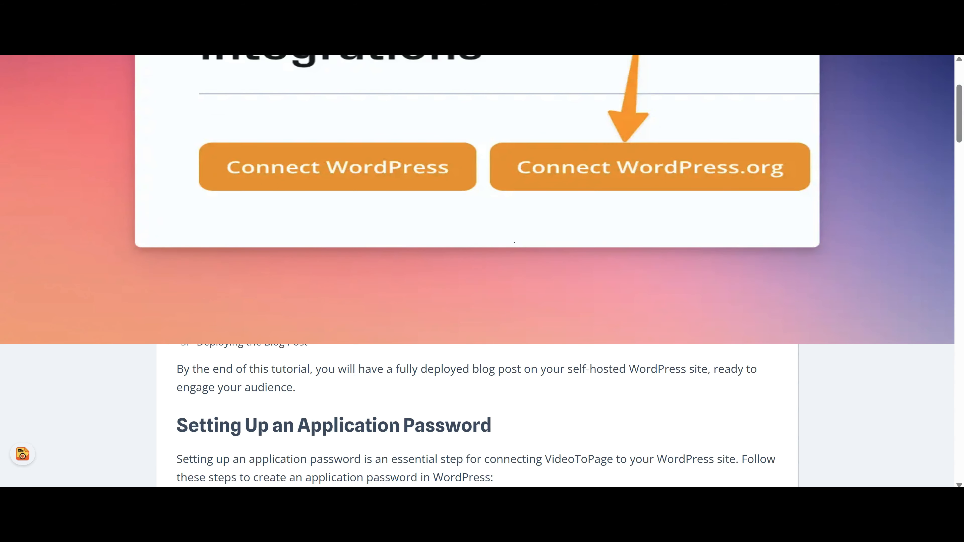
pyautogui.scroll(-20, 515, 243)
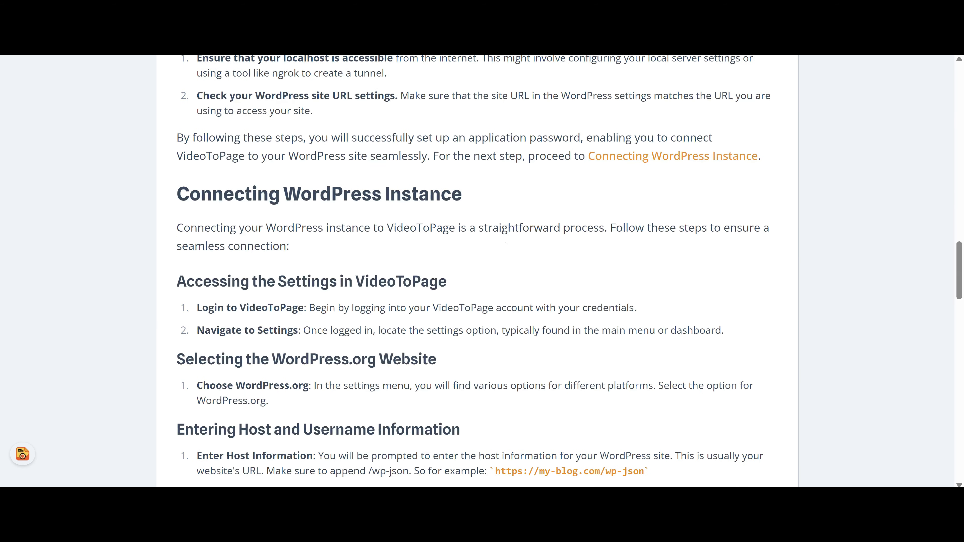
pyautogui.scroll(-20, 505, 243)
pyautogui.scroll(12, 505, 243)
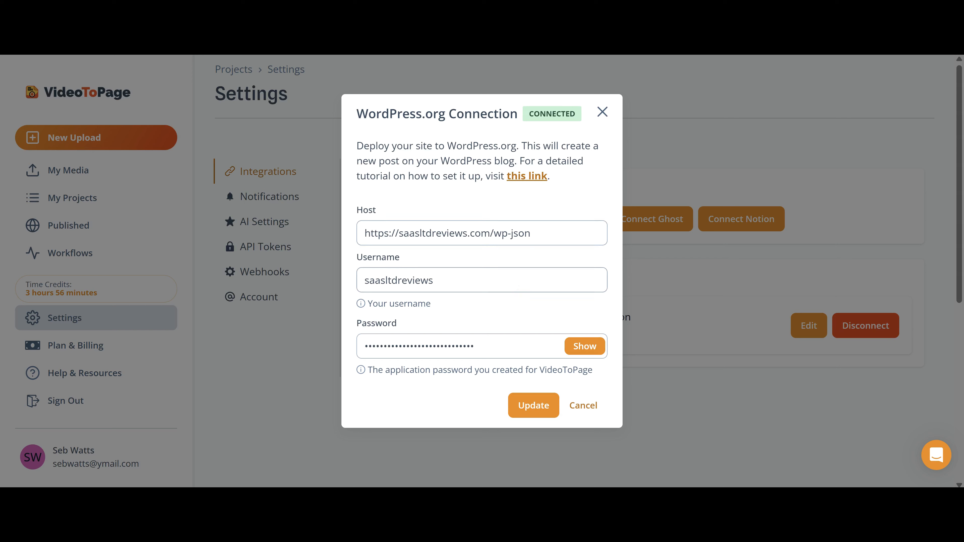
pyautogui.click(593, 407)
# Look over the notification settings and the AI Settings for providers, Project AI and Page AI.
pyautogui.click(268, 196)
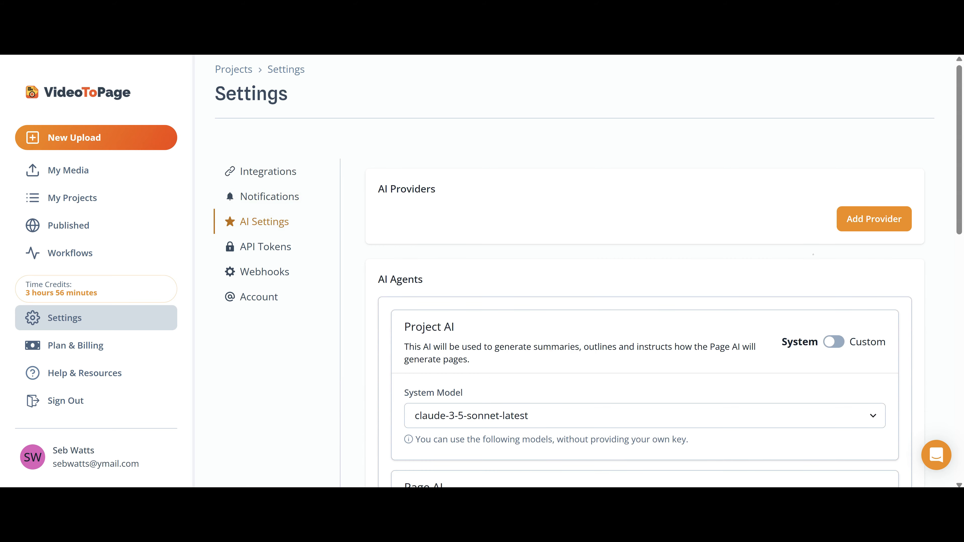
pyautogui.scroll(-4, 576, 242)
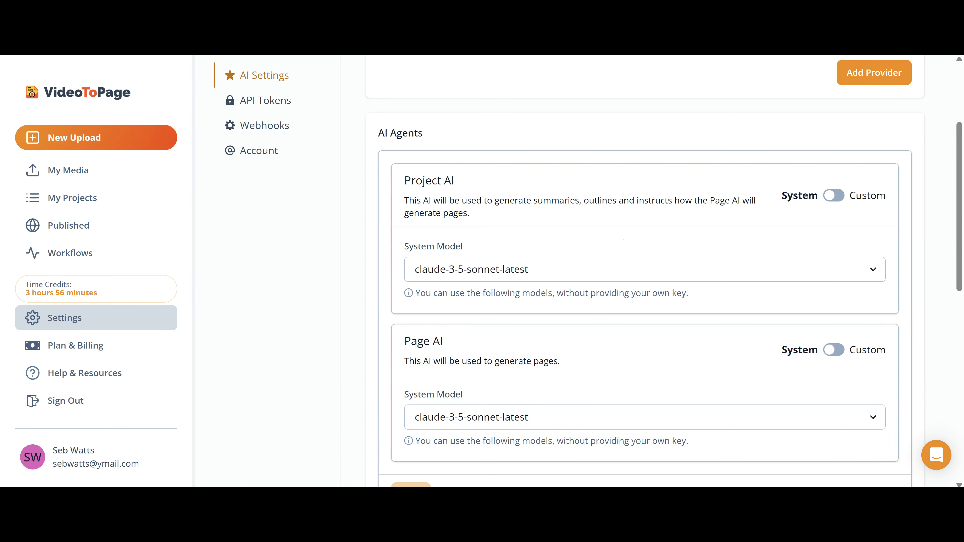
pyautogui.scroll(4, 692, 207)
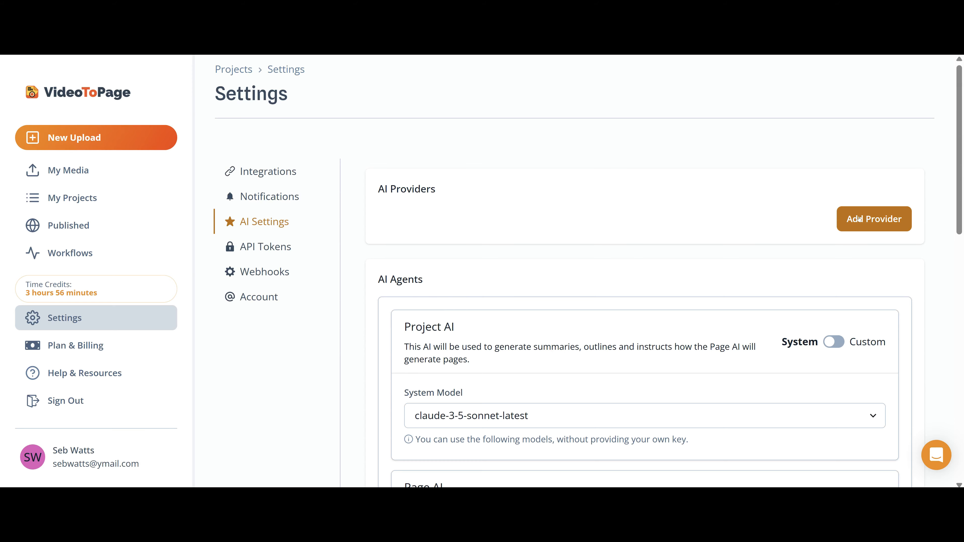
# Add an OpenAI provider named Videotpage, filling in its API key.
pyautogui.click(874, 220)
pyautogui.click(591, 168)
pyautogui.click(590, 168)
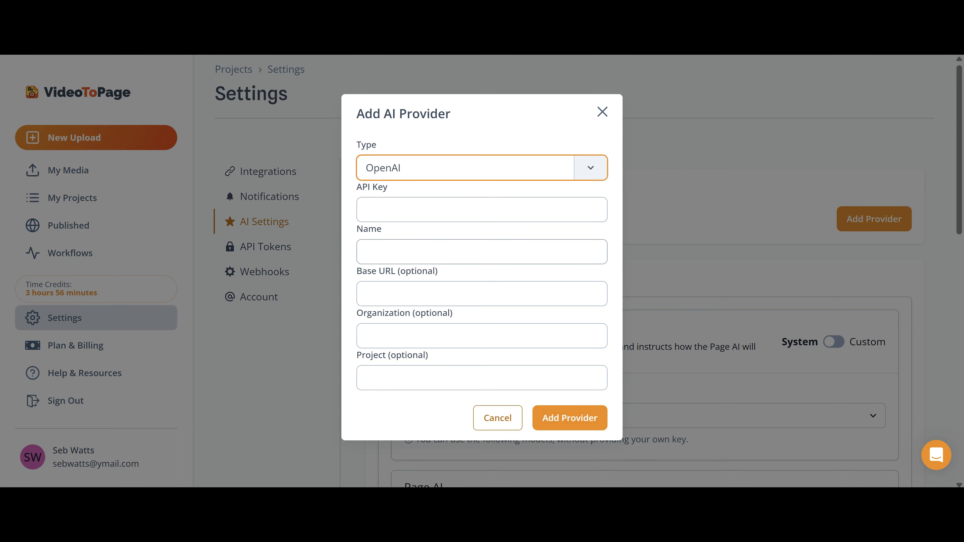
pyautogui.click(452, 168)
pyautogui.click(432, 252)
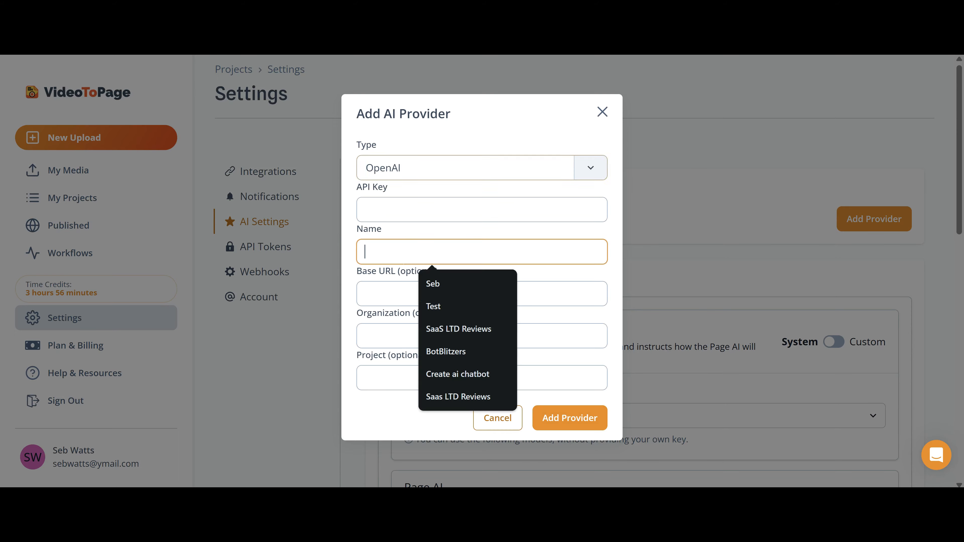
pyautogui.click(432, 210)
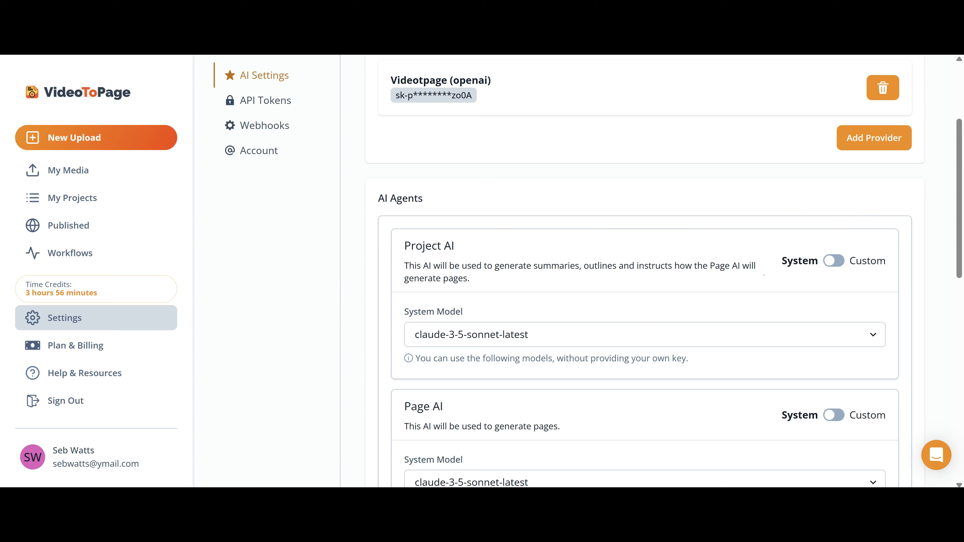
# Set the Project AI system model to claude-3-7-sonnet-latest.
pyautogui.click(507, 338)
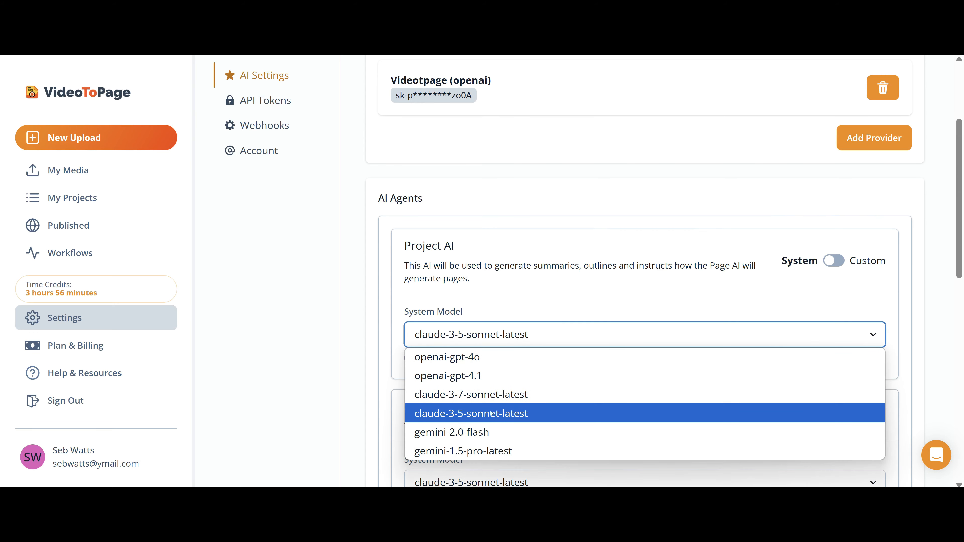
pyautogui.click(493, 395)
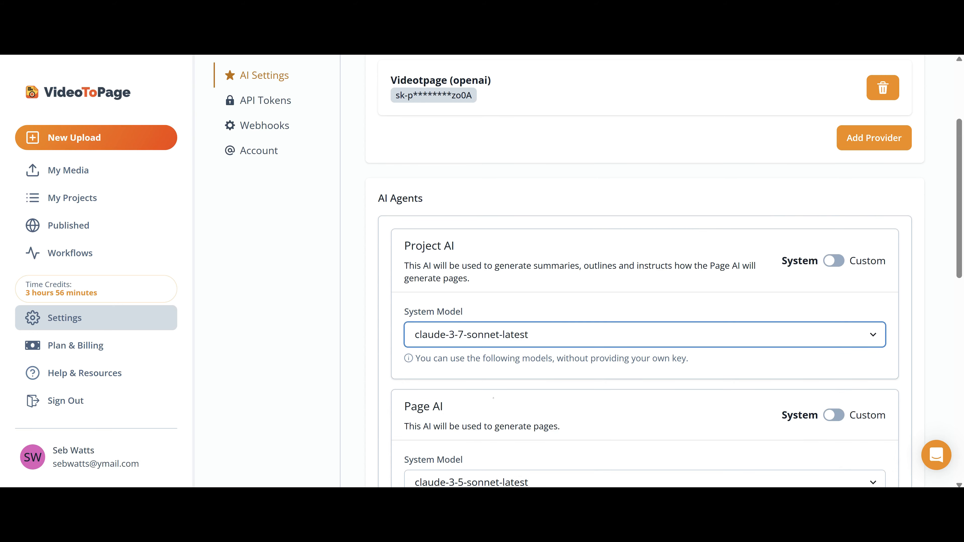
pyautogui.click(539, 339)
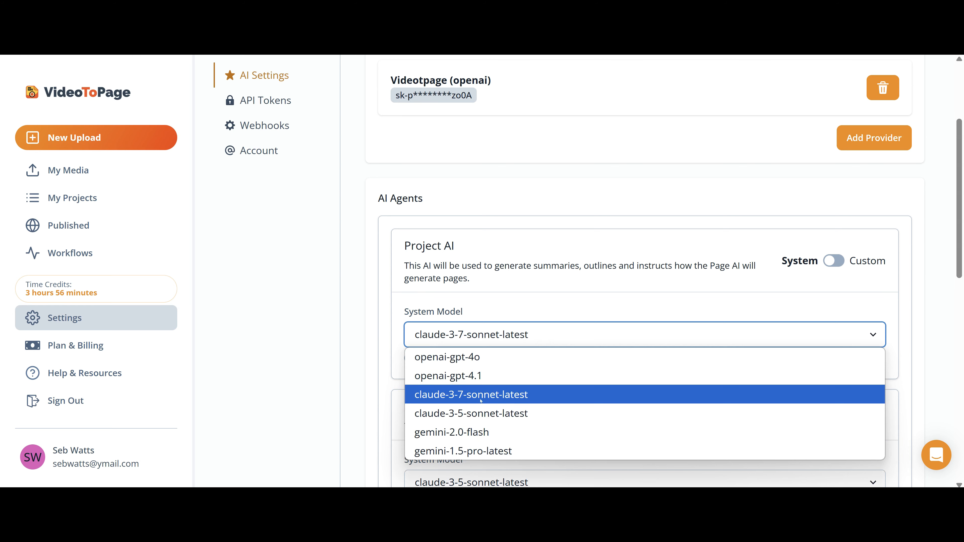
pyautogui.click(535, 399)
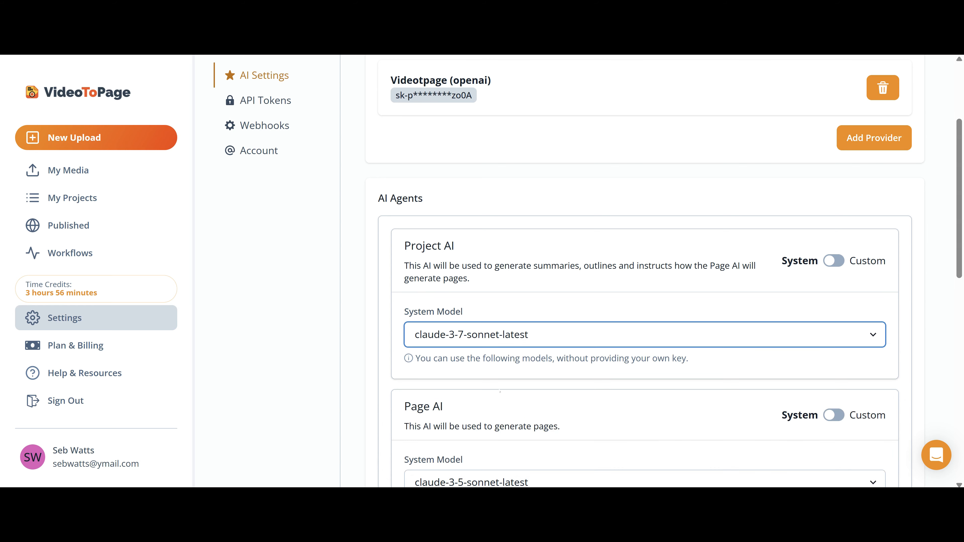
# Set the Page AI system model to claude-3-7-sonnet-latest.
pyautogui.scroll(-3, 663, 343)
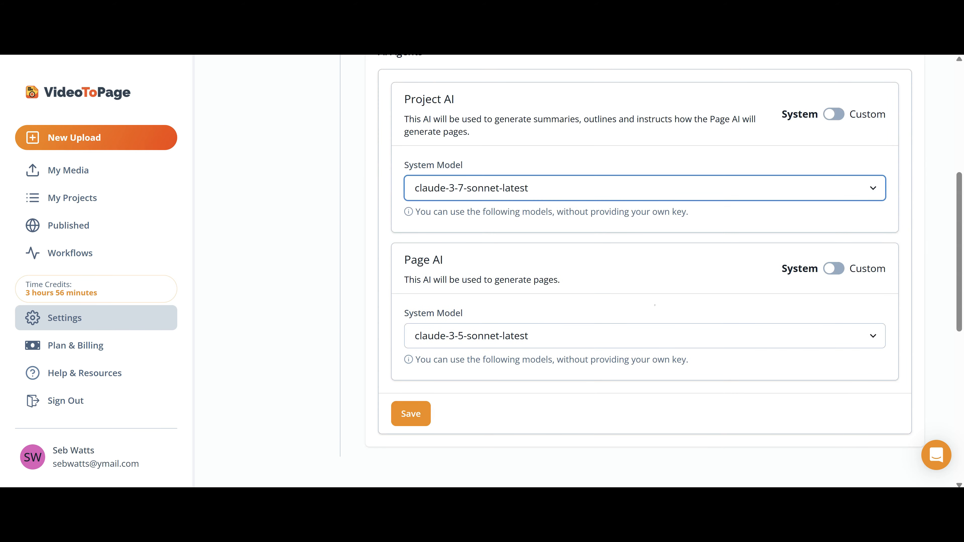
pyautogui.click(549, 336)
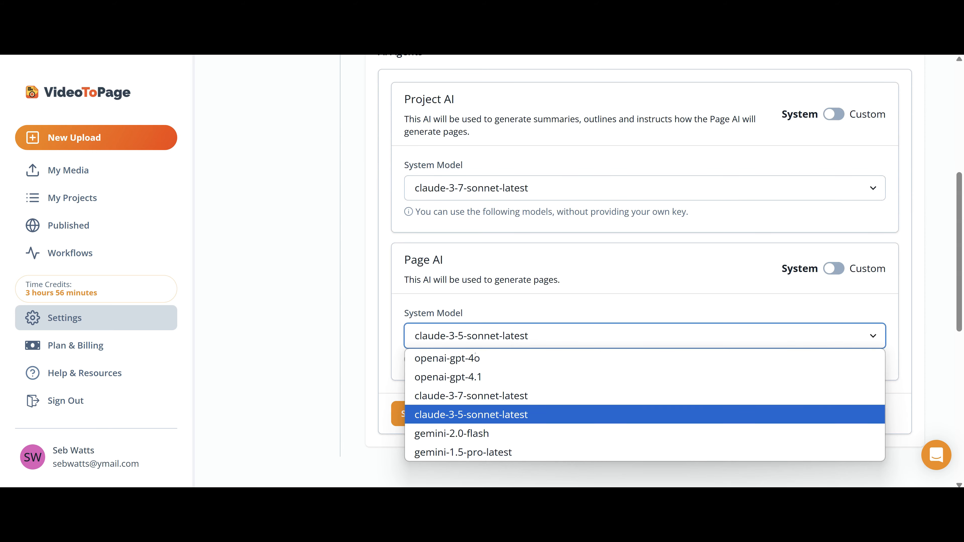
pyautogui.click(502, 397)
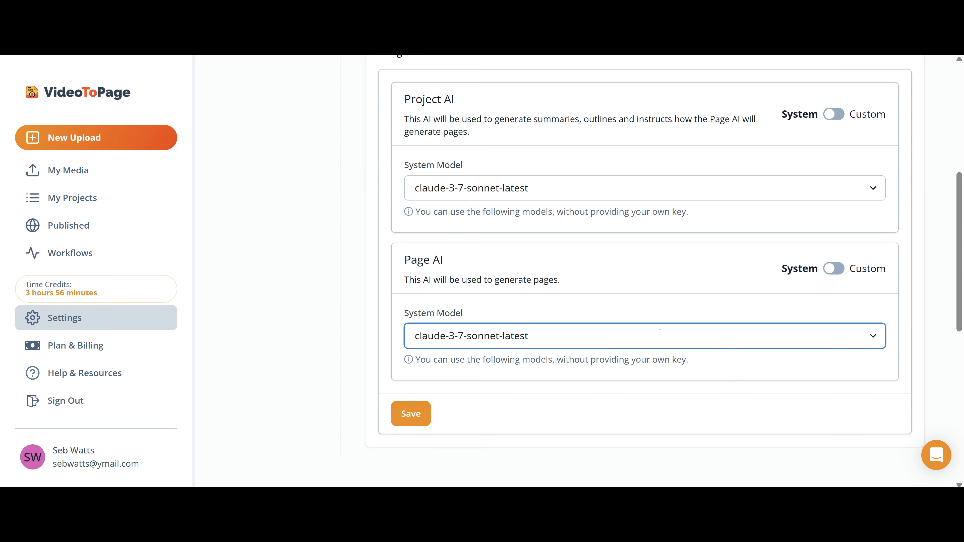
pyautogui.scroll(-4, 552, 294)
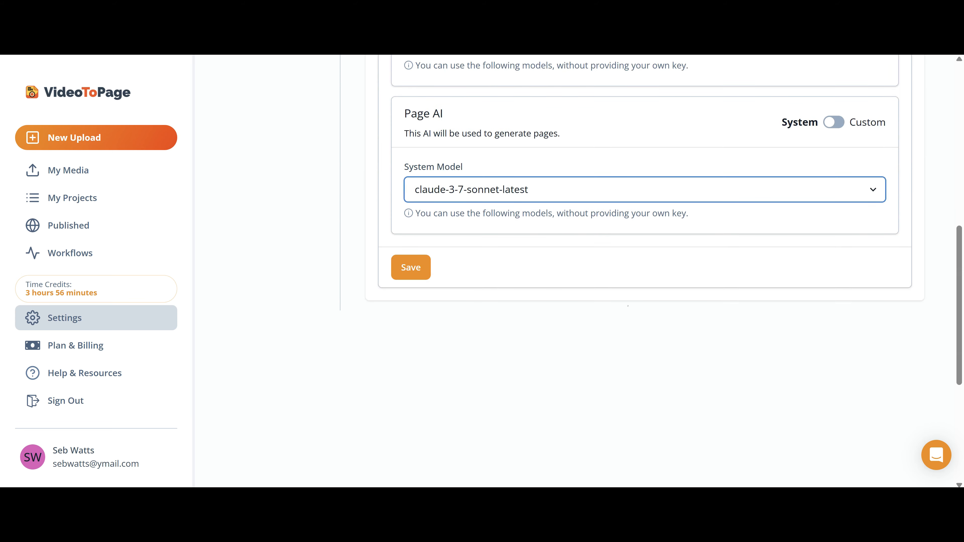
pyautogui.scroll(4, 510, 314)
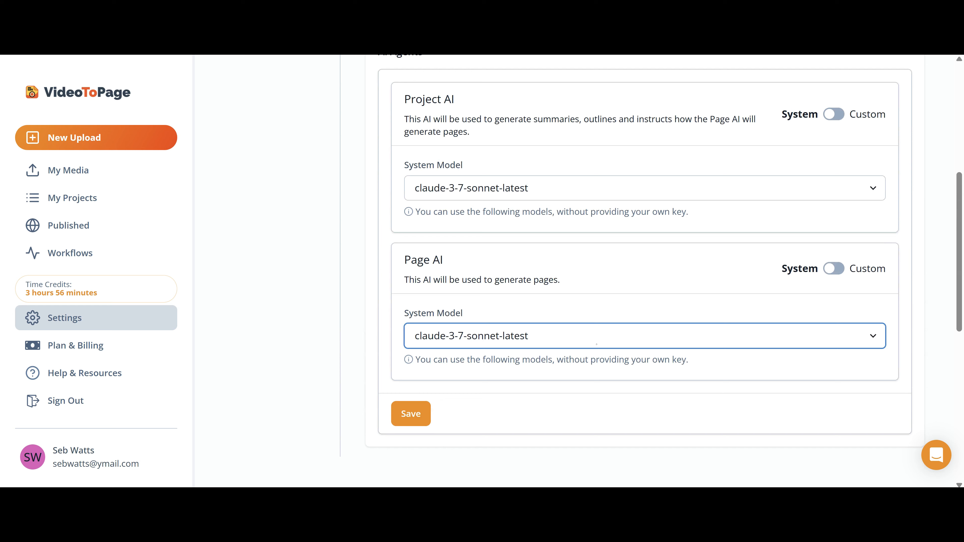
pyautogui.click(589, 337)
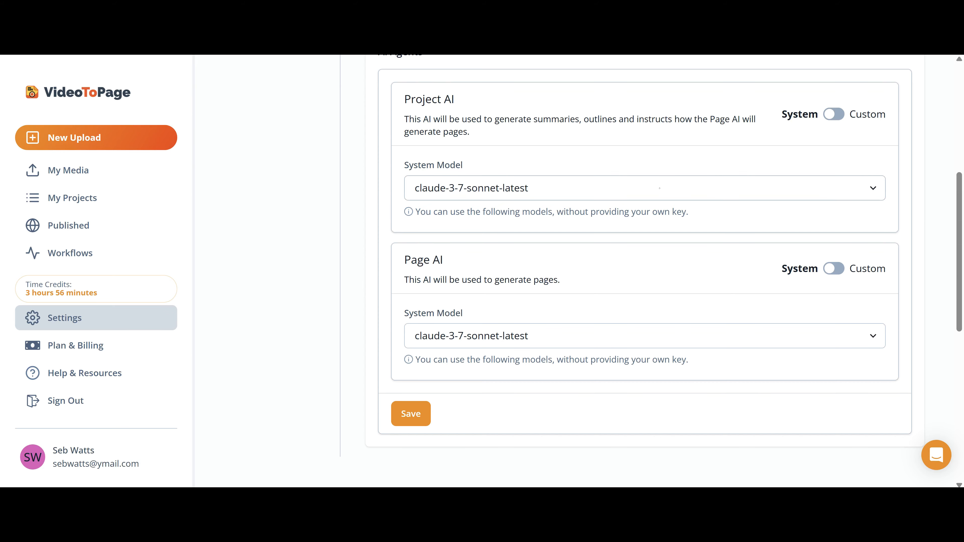
# Switch Project AI from System to Custom and choose Videotpage as its provider.
pyautogui.click(539, 188)
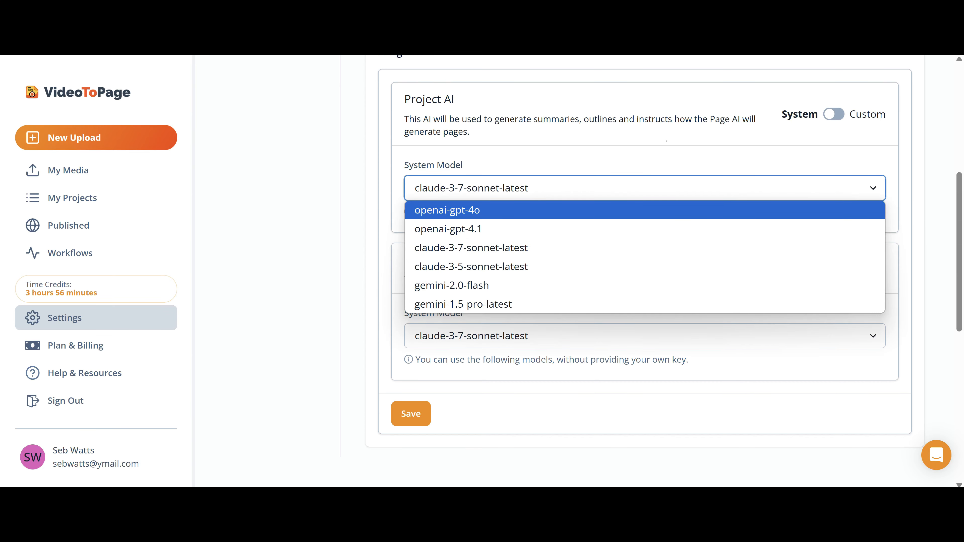
pyautogui.click(842, 132)
pyautogui.click(834, 114)
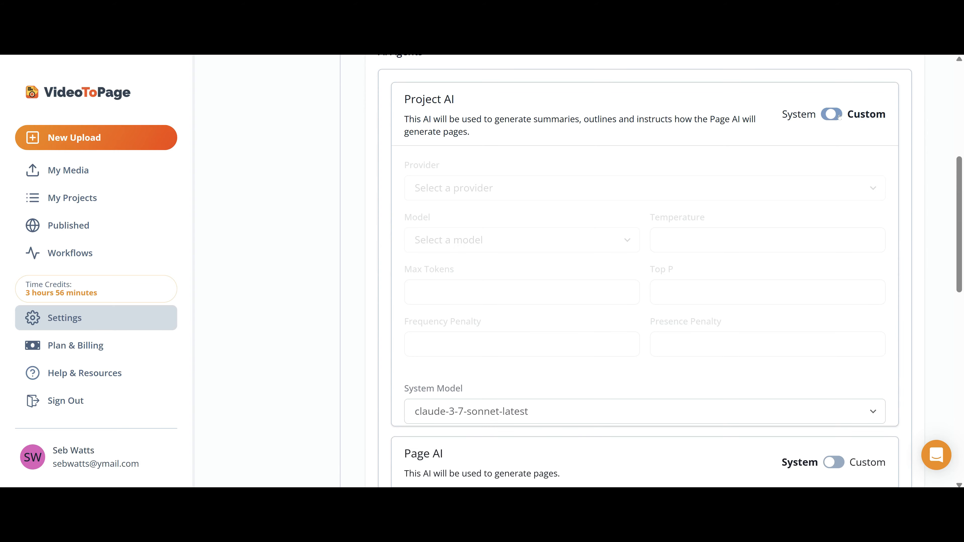
pyautogui.click(489, 189)
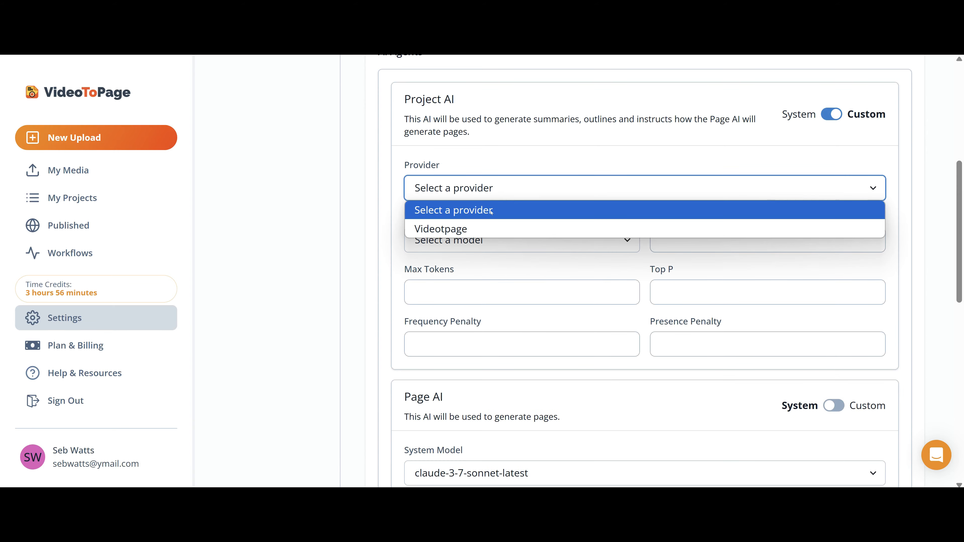
pyautogui.click(478, 229)
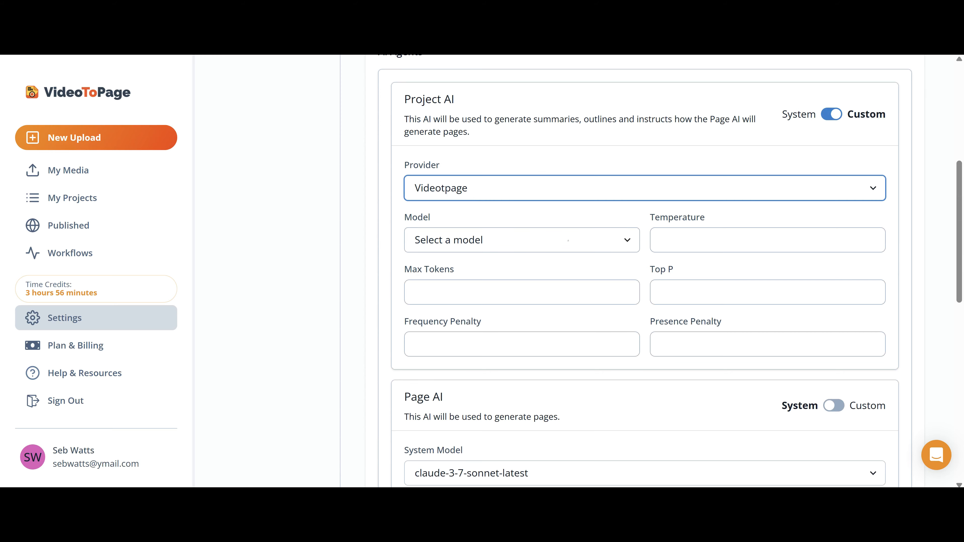
# Examine the custom Project AI options, including the available GPT models, temperature and presence penalty.
pyautogui.click(529, 240)
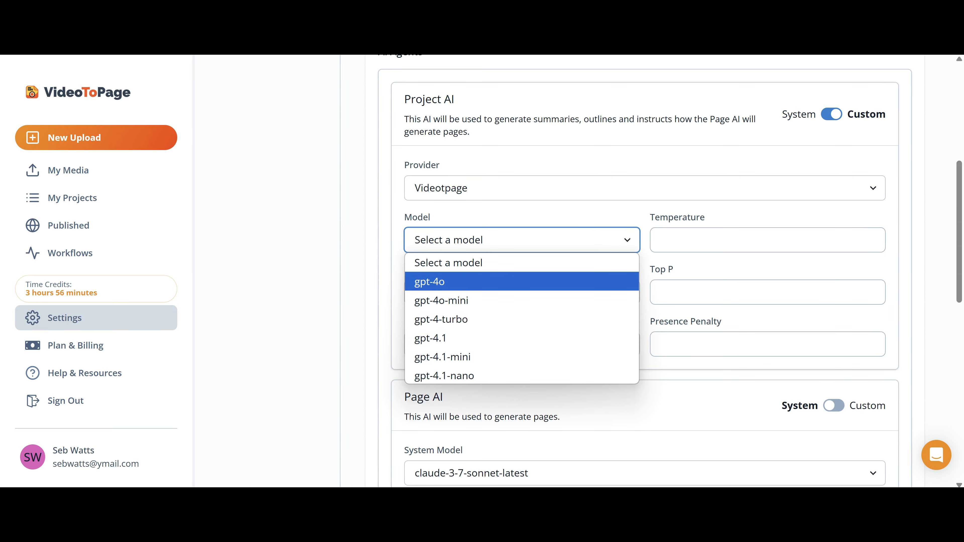
pyautogui.click(702, 240)
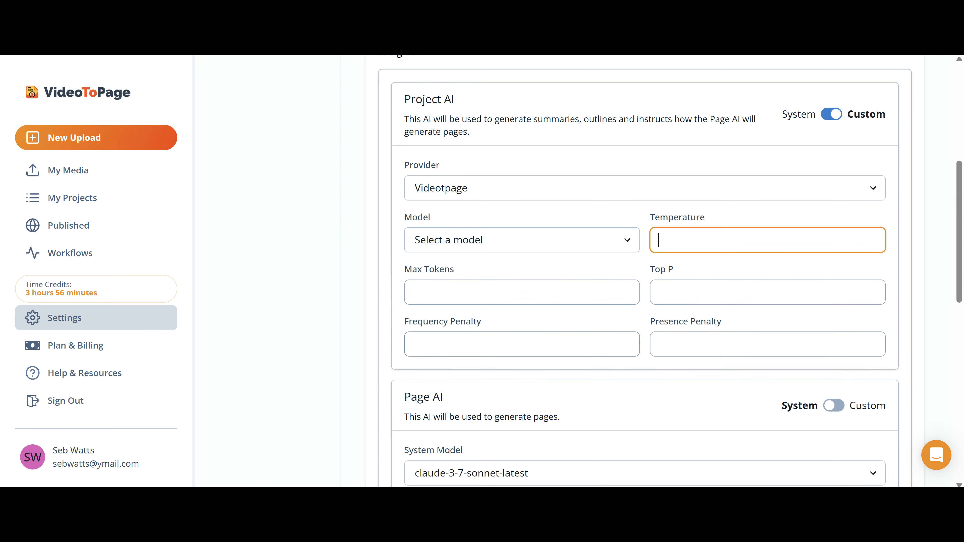
pyautogui.click(675, 343)
# Switch Page AI to Custom to view its provider and model options, and return it to System.
pyautogui.scroll(-3, 575, 339)
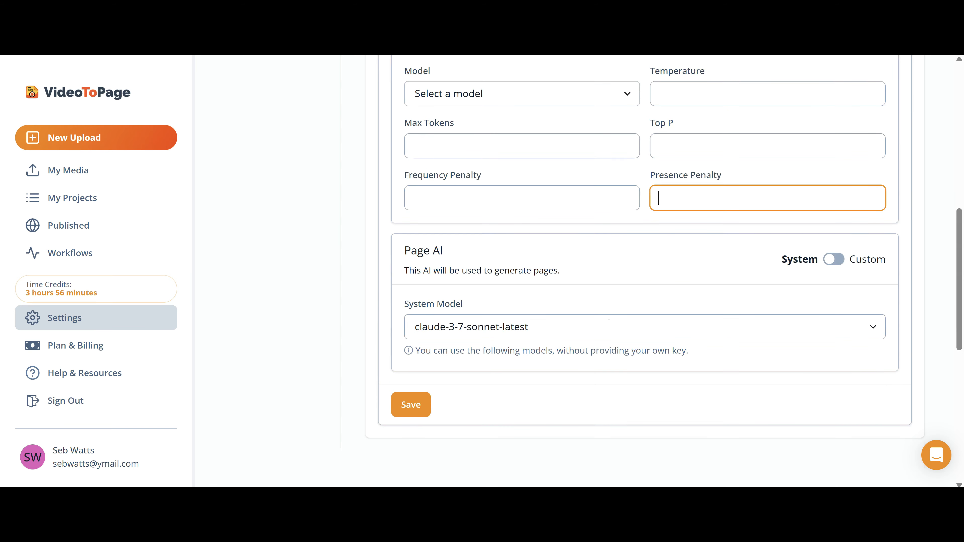
pyautogui.click(835, 261)
pyautogui.click(834, 262)
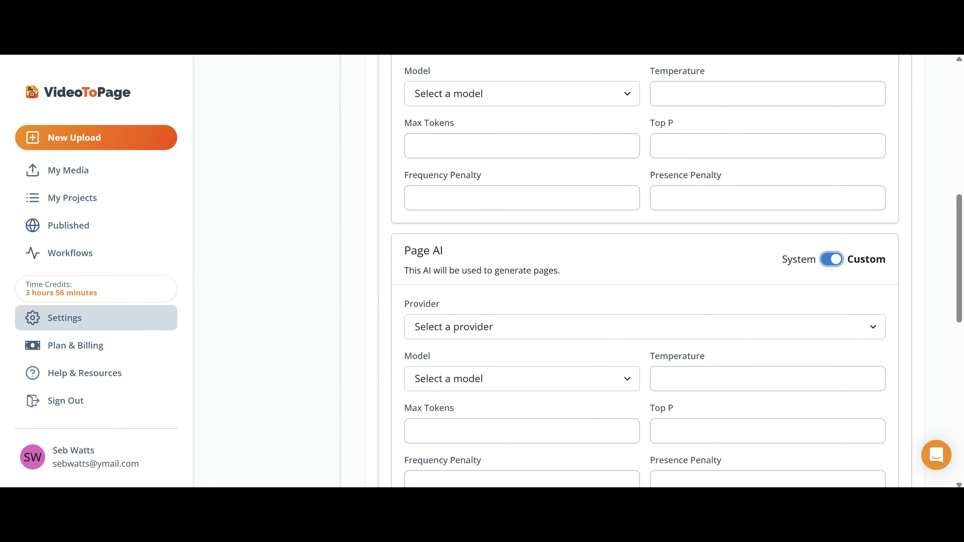
pyautogui.click(836, 260)
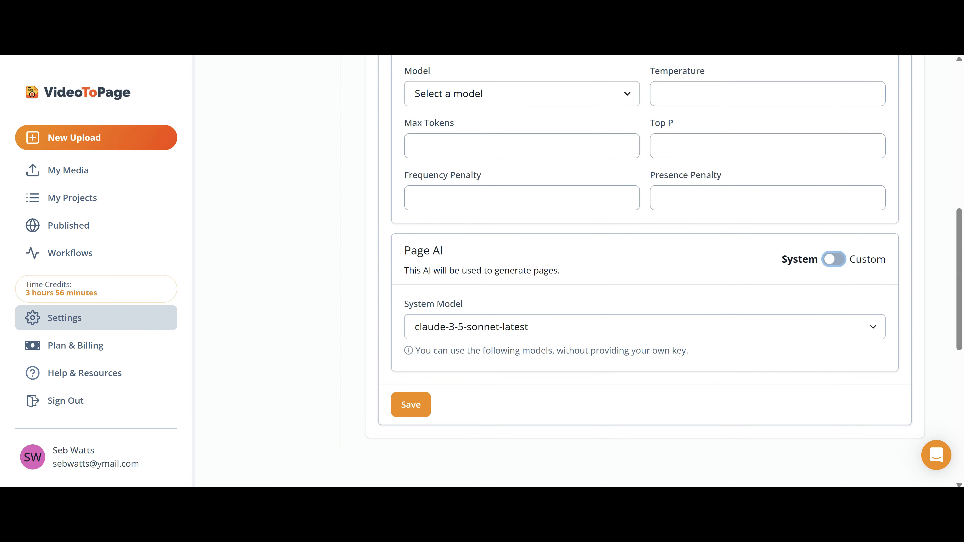
# Delete the Videotpage OpenAI provider from the AI providers.
pyautogui.scroll(10, 646, 266)
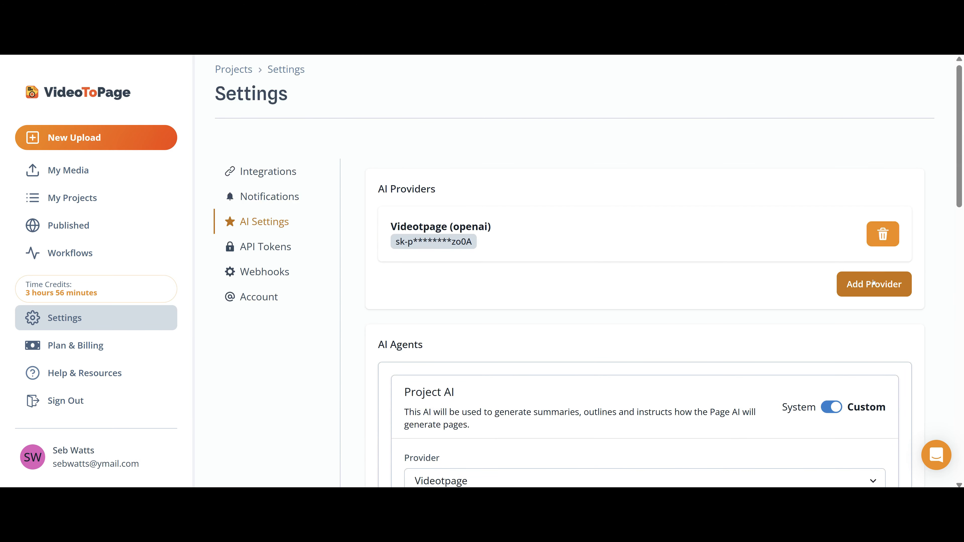
pyautogui.click(883, 234)
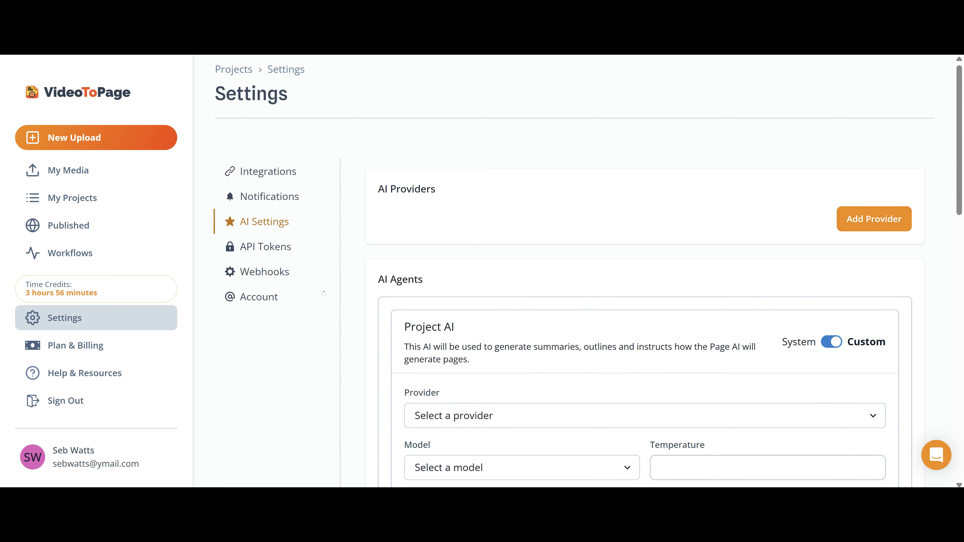
# Open the API token settings, start a new token and bring up the VideoToPage Client API documentation.
pyautogui.click(266, 246)
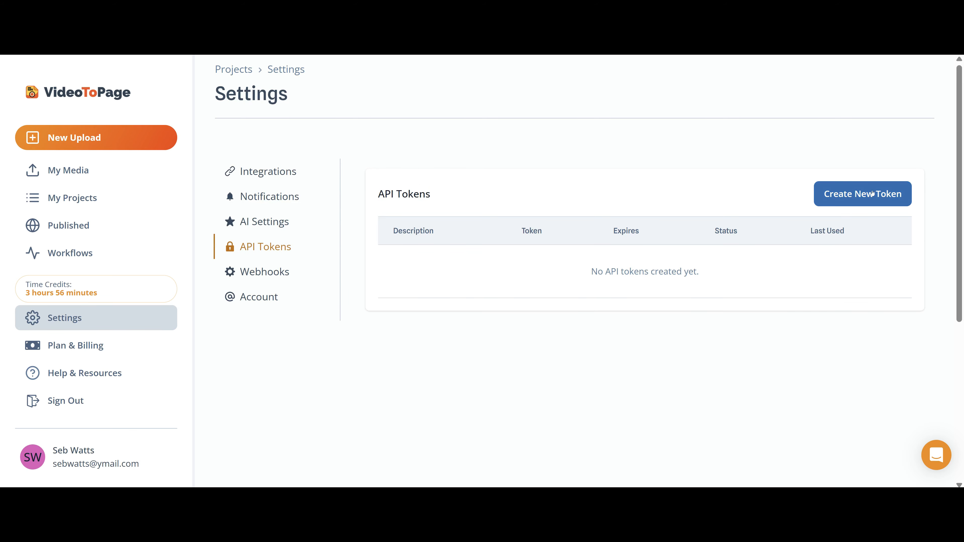
pyautogui.click(850, 198)
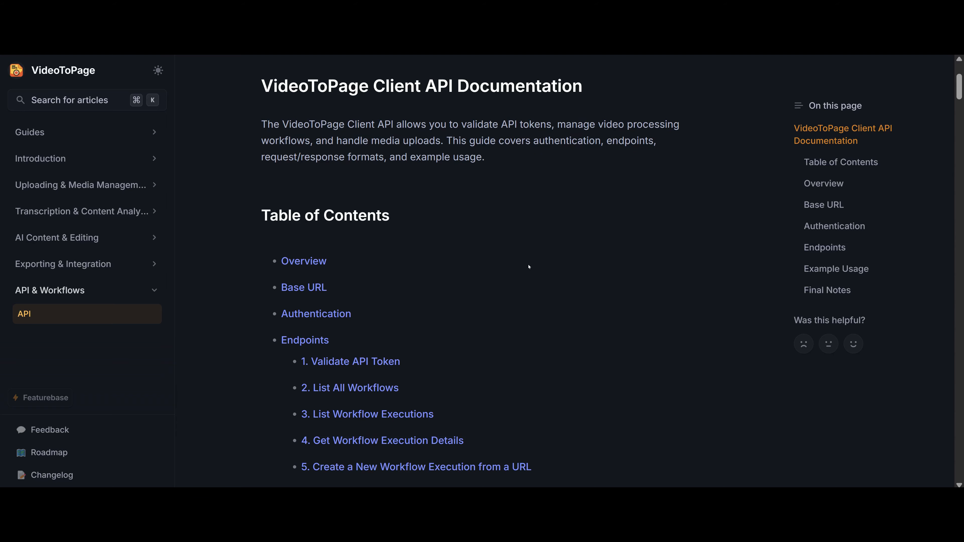
# Read through the VideoToPage Client API documentation, from the overview and endpoints to the example usage and final notes.
pyautogui.scroll(-15, 528, 184)
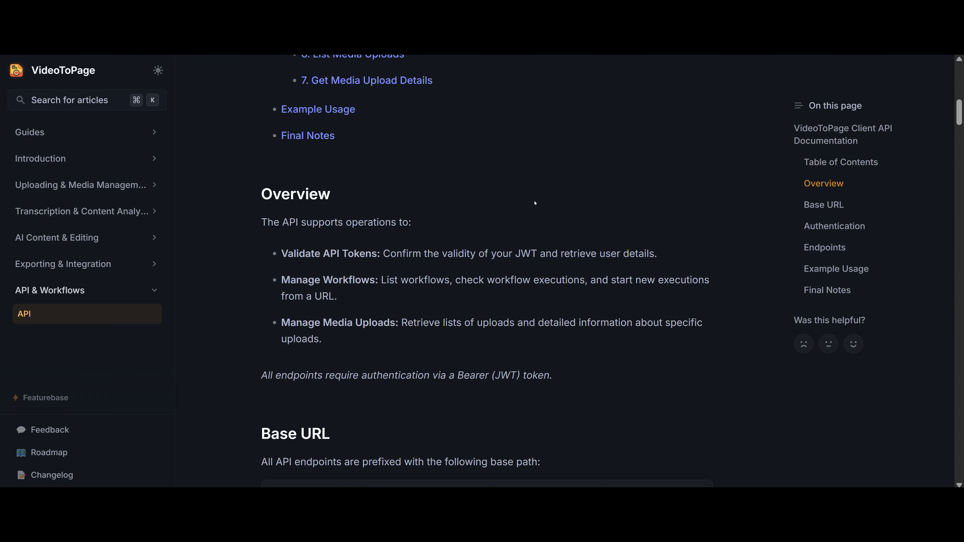
pyautogui.scroll(-20, 531, 215)
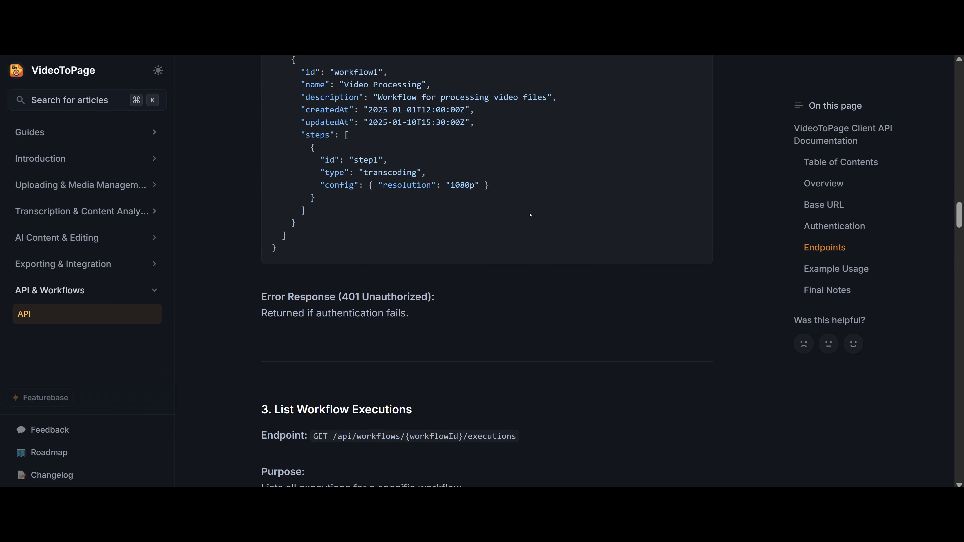
pyautogui.scroll(-20, 530, 216)
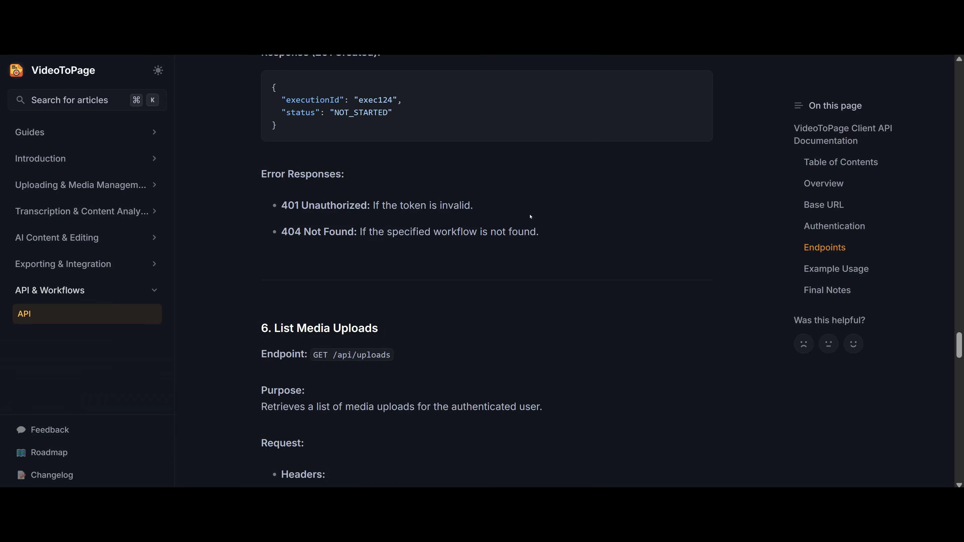
pyautogui.scroll(-20, 530, 218)
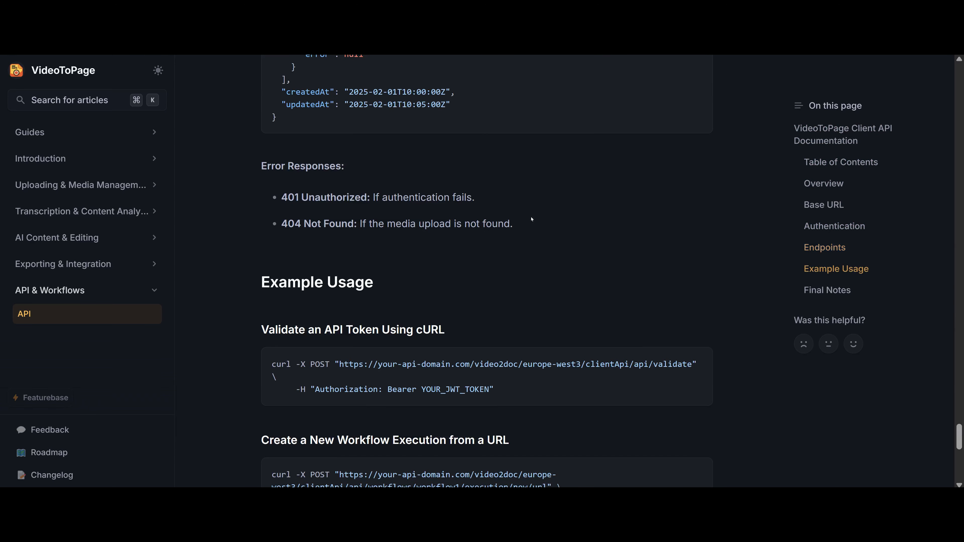
pyautogui.scroll(-5, 508, 209)
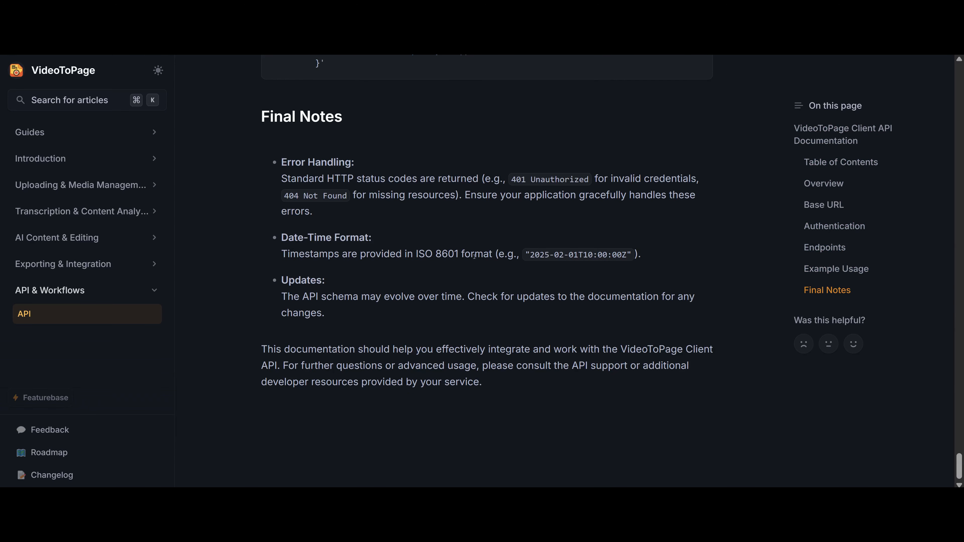
pyautogui.scroll(10, 445, 147)
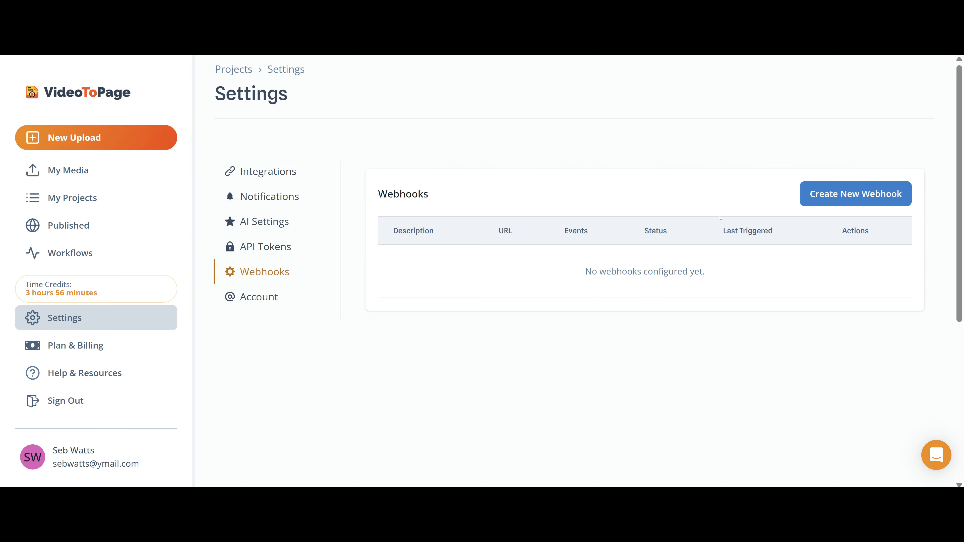
# View the email update field in the Account settings and return to the list of uploaded media.
pyautogui.click(239, 299)
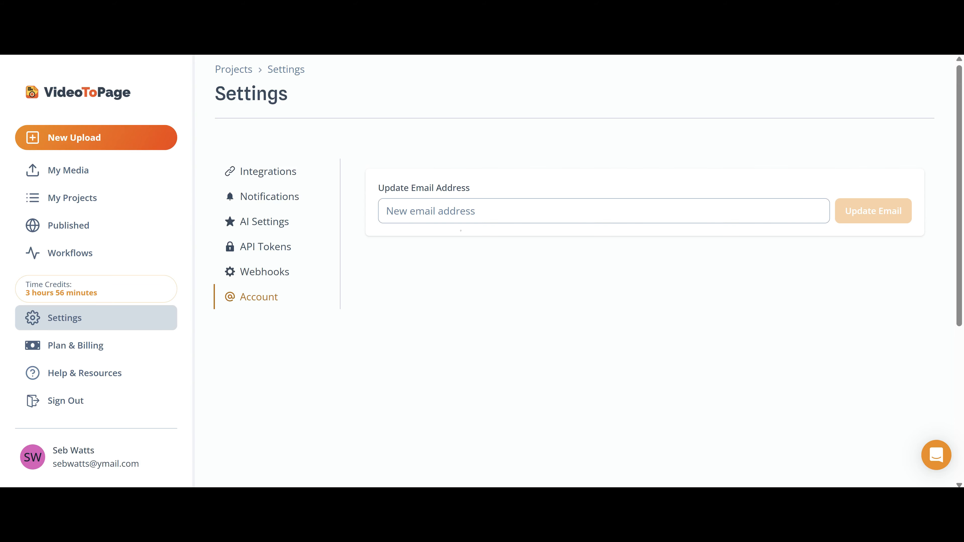
pyautogui.click(456, 218)
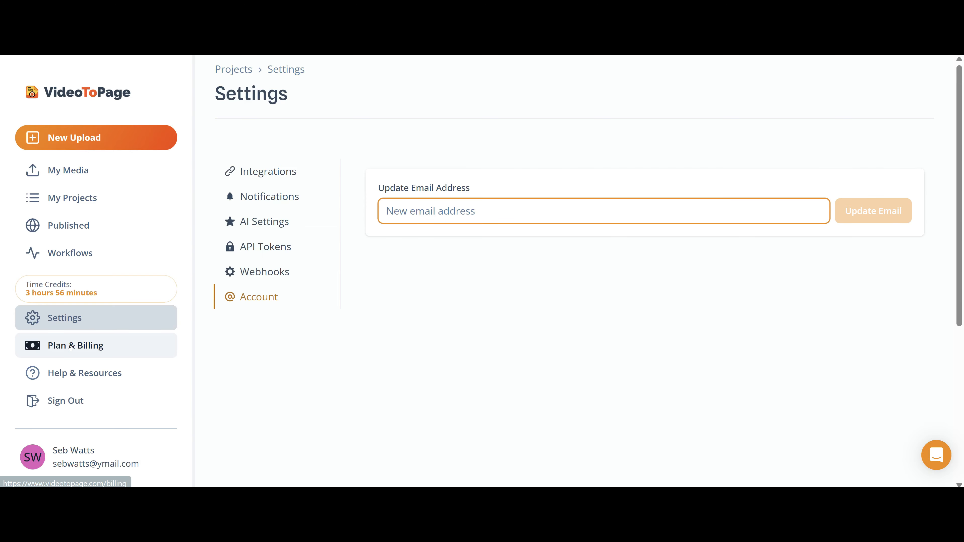
pyautogui.click(107, 170)
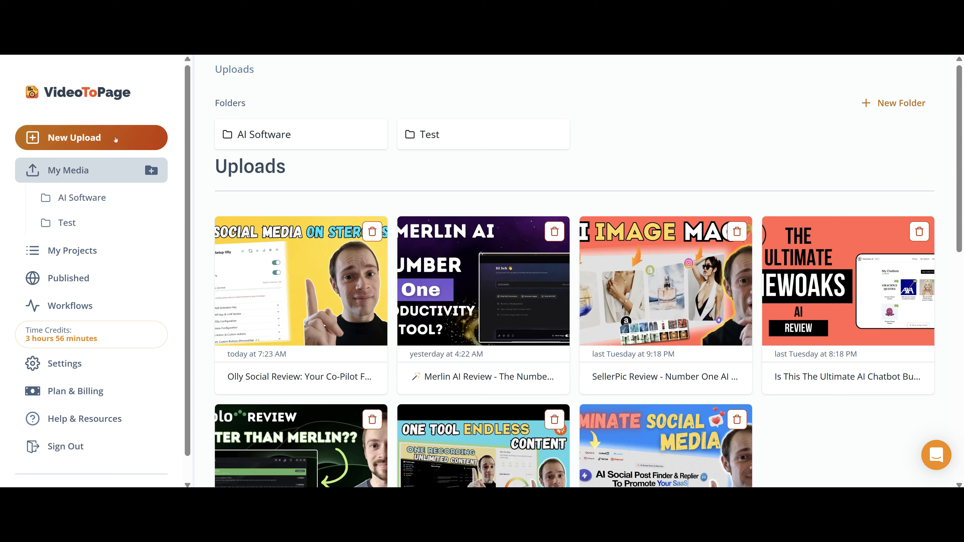
pyautogui.click(88, 143)
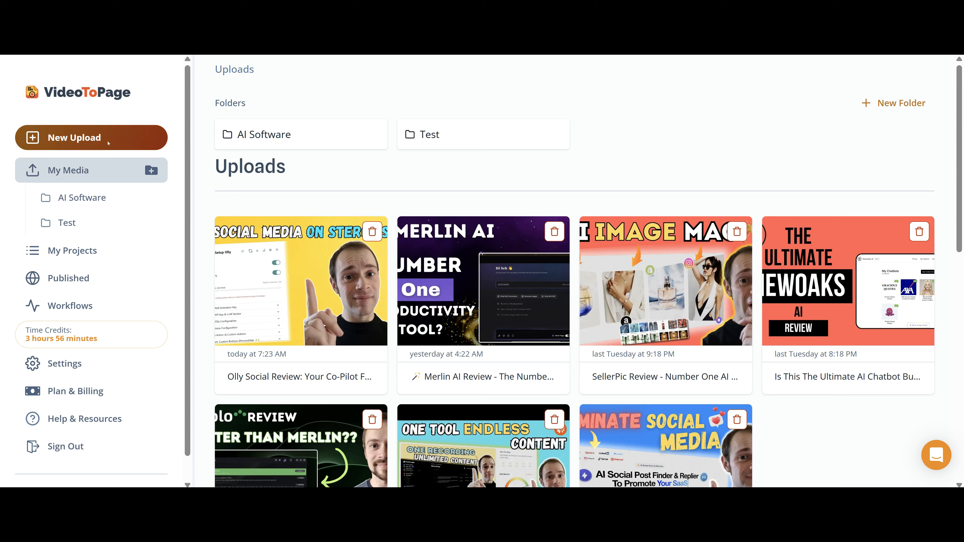
pyautogui.click(505, 196)
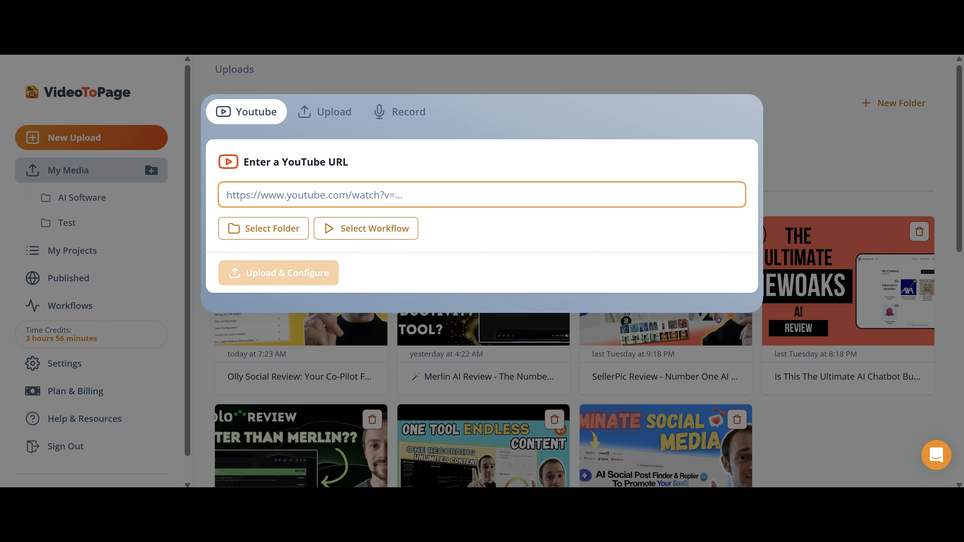
pyautogui.write('https://www.youtube.com/watch?v=MzAIP_WJ-jE')
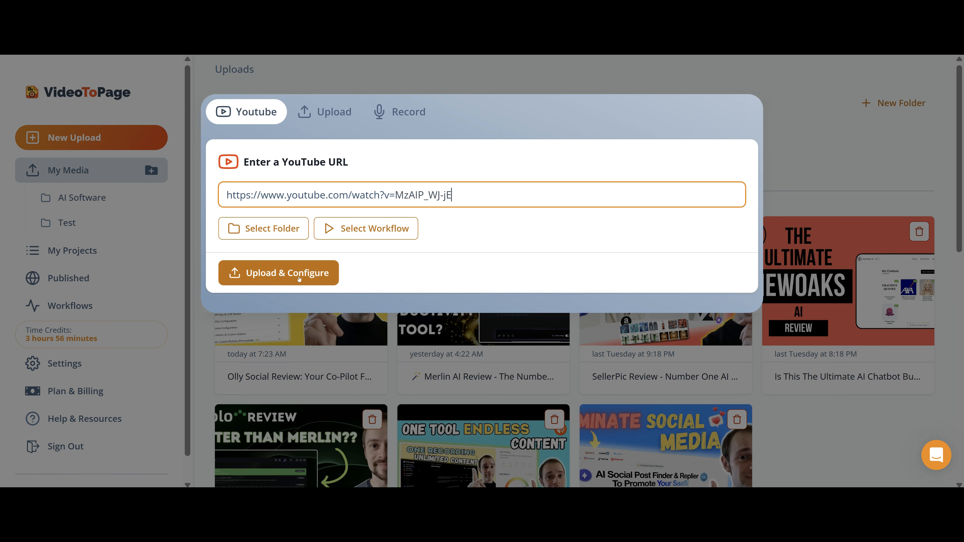
pyautogui.click(323, 273)
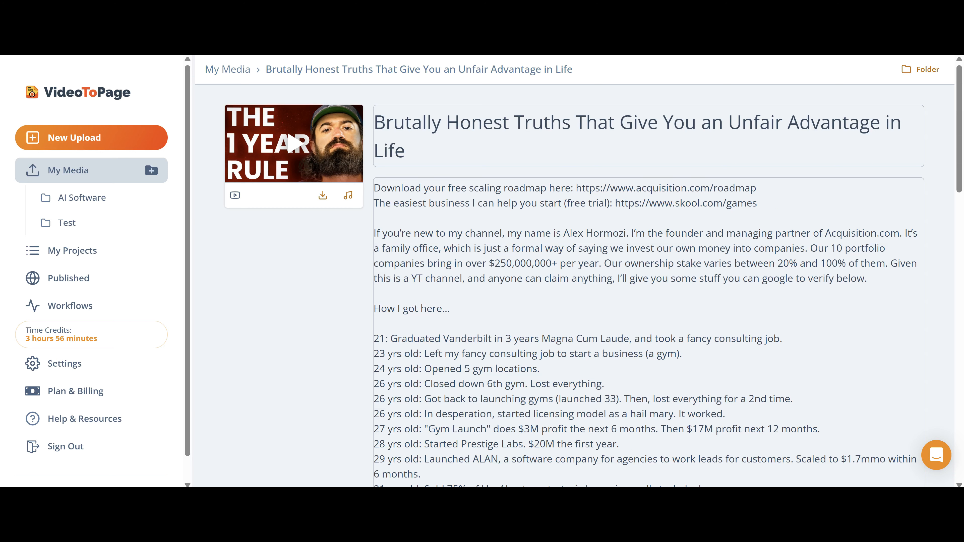
# Browse the transcript languages and start the video's transcription with Language (Auto), paragraph generation and punctuation enabled.
pyautogui.scroll(-15, 569, 266)
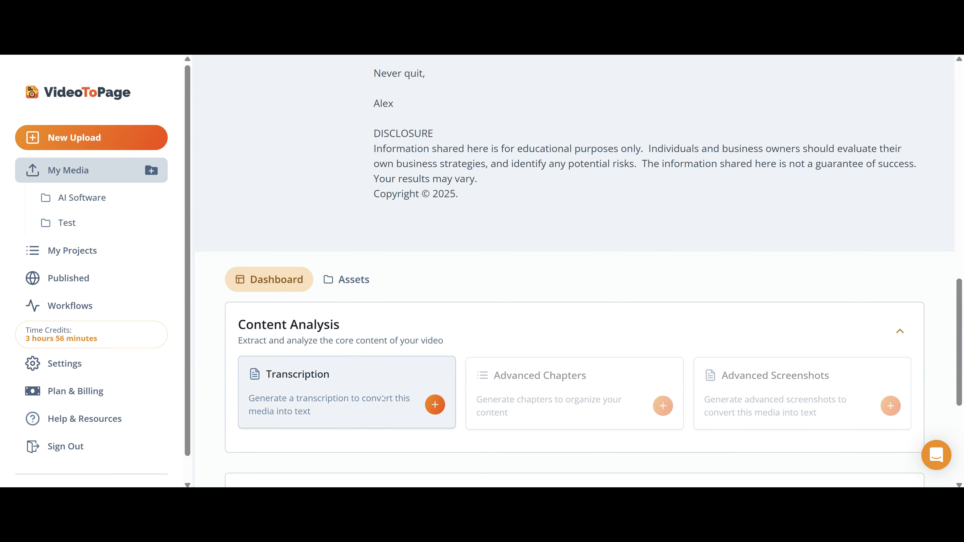
pyautogui.scroll(-3, 380, 380)
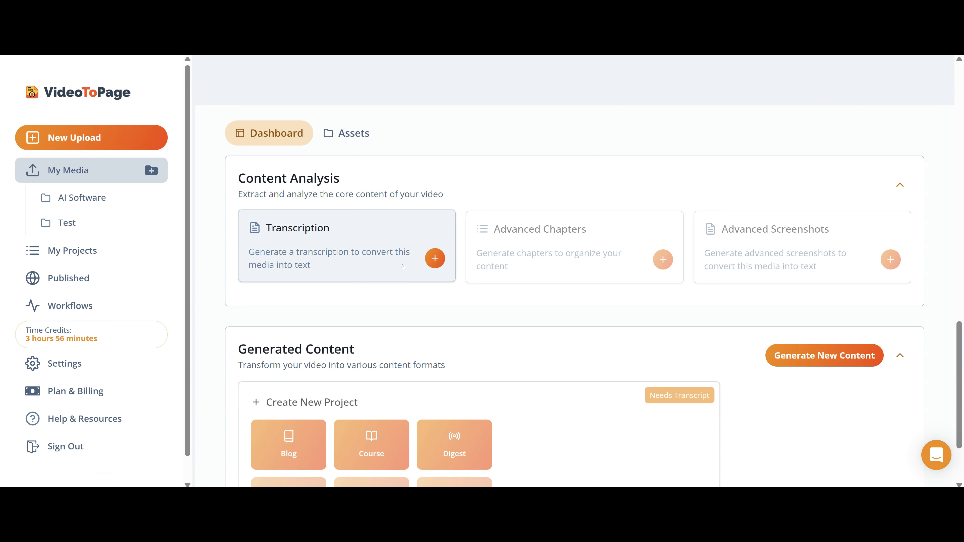
pyautogui.click(444, 258)
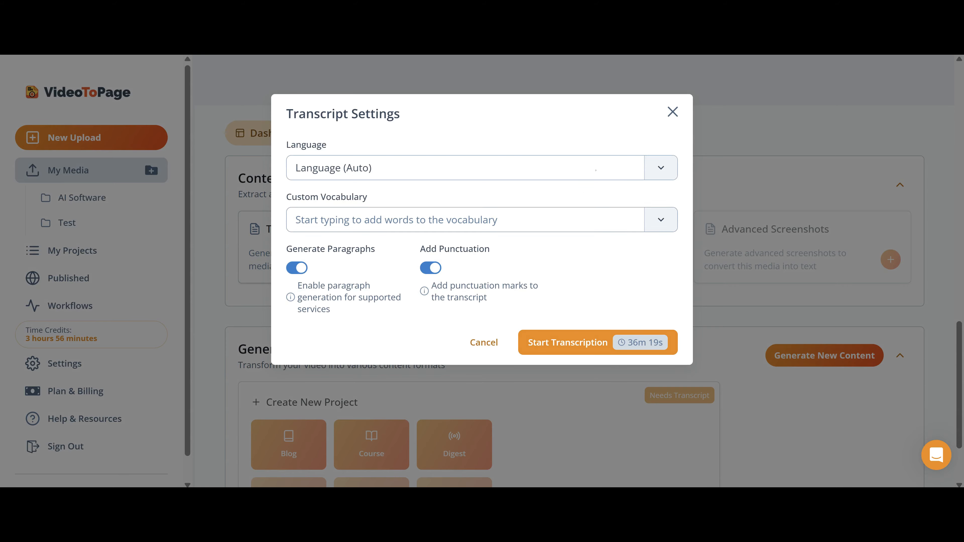
pyautogui.click(474, 168)
pyautogui.scroll(-5, 475, 272)
pyautogui.scroll(-15, 475, 273)
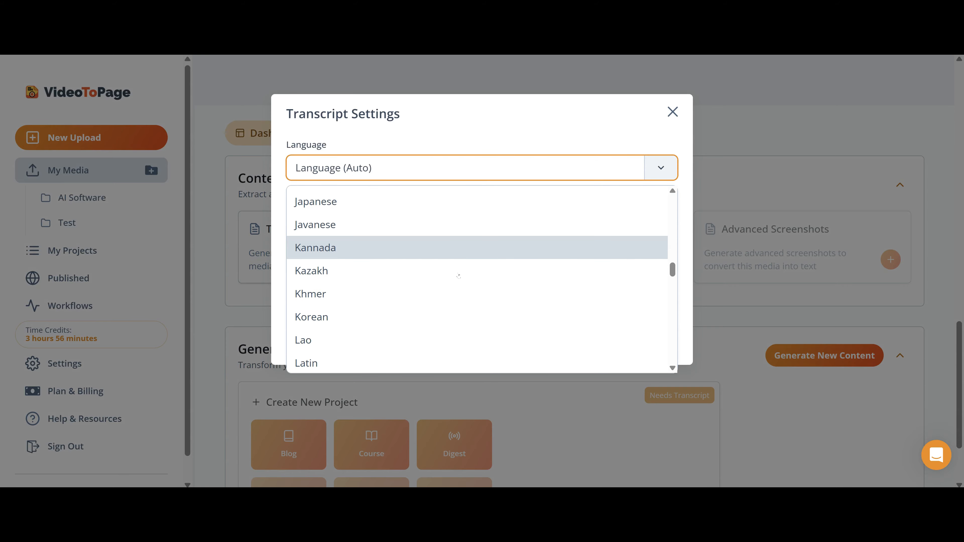
pyautogui.scroll(-4, 499, 264)
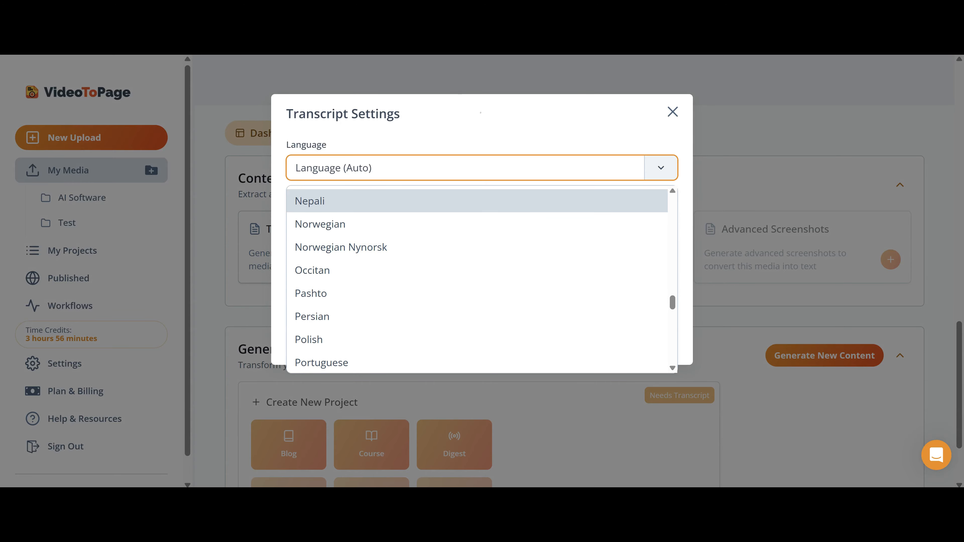
pyautogui.press('Escape')
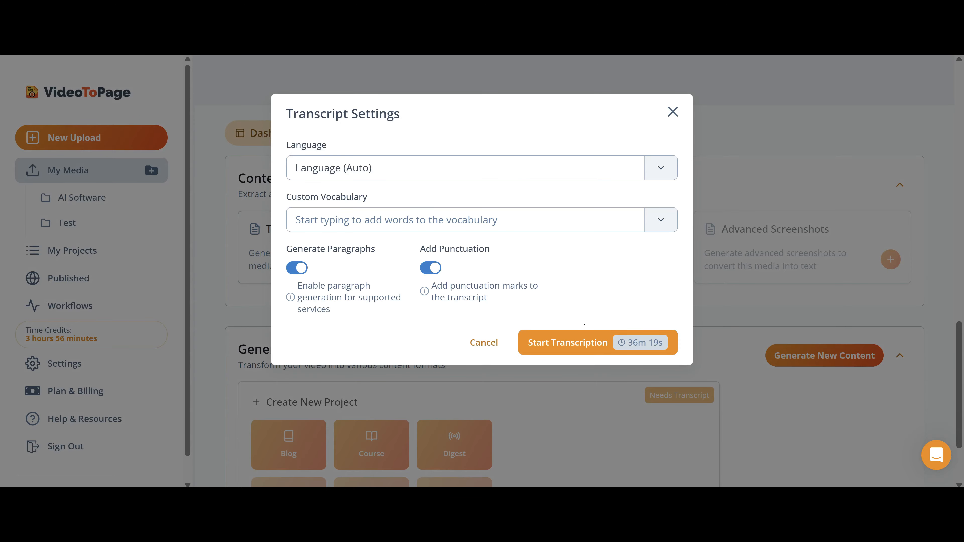
pyautogui.click(605, 346)
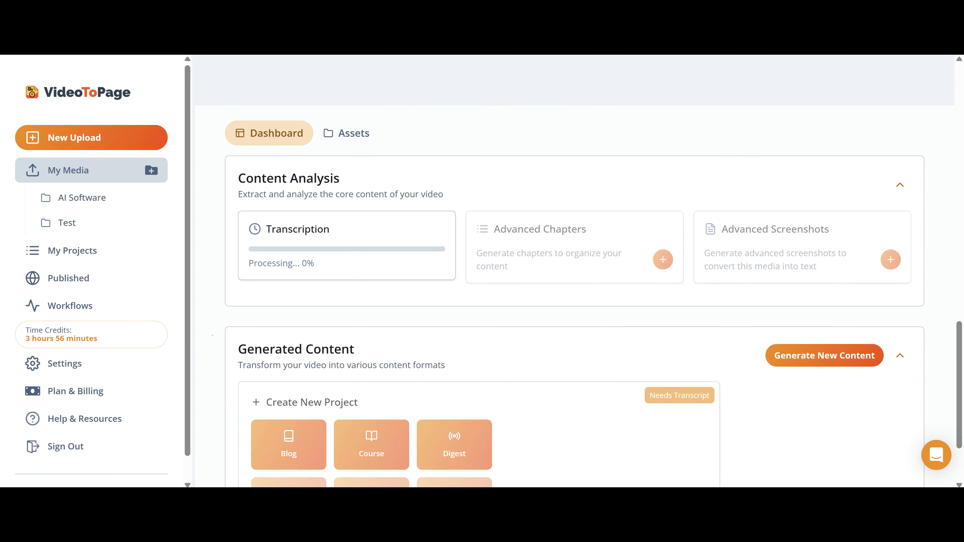
pyautogui.moveTo(137, 343); pyautogui.dragTo(25, 339)
pyautogui.click(81, 332)
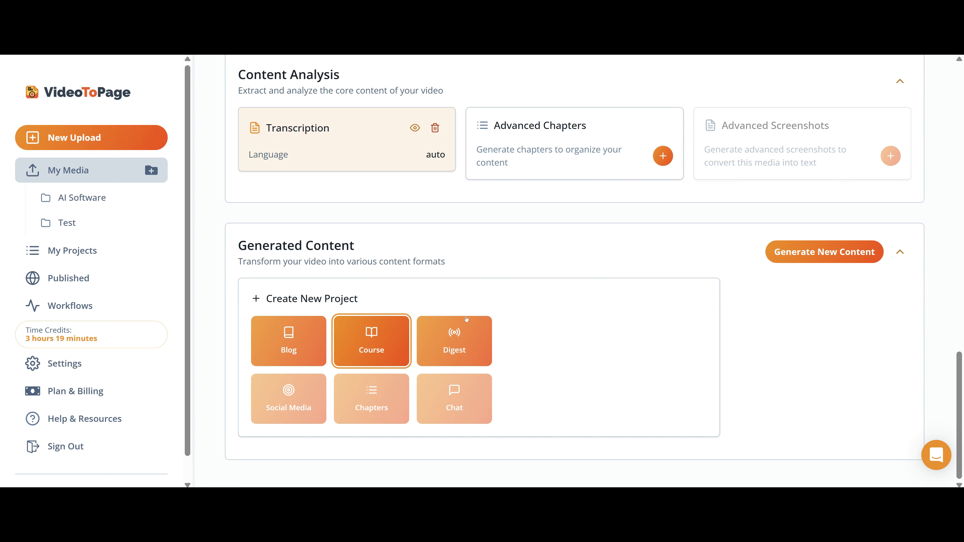
# Set up a new content project from the transcribed video and choose Marketing Content under Content Creation as its type.
pyautogui.click(820, 252)
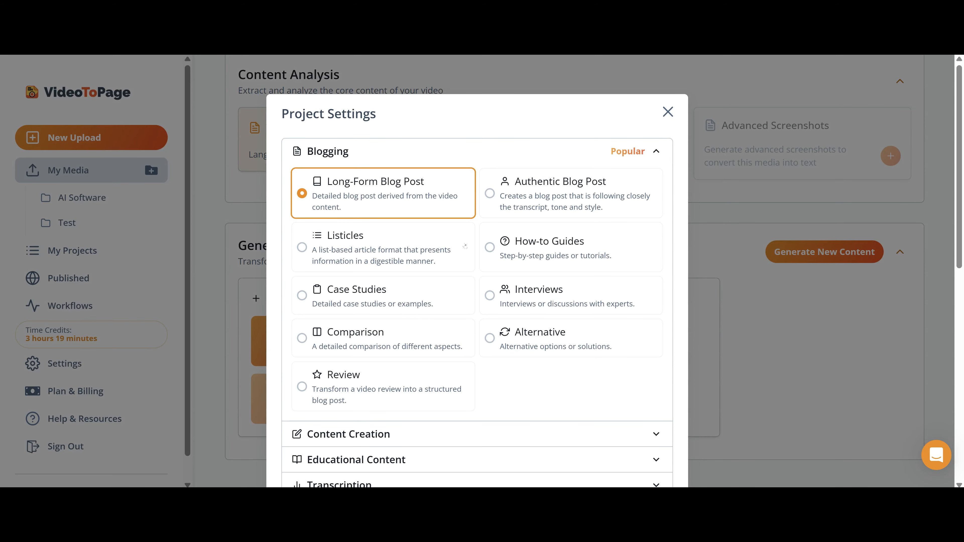
pyautogui.scroll(-8, 458, 265)
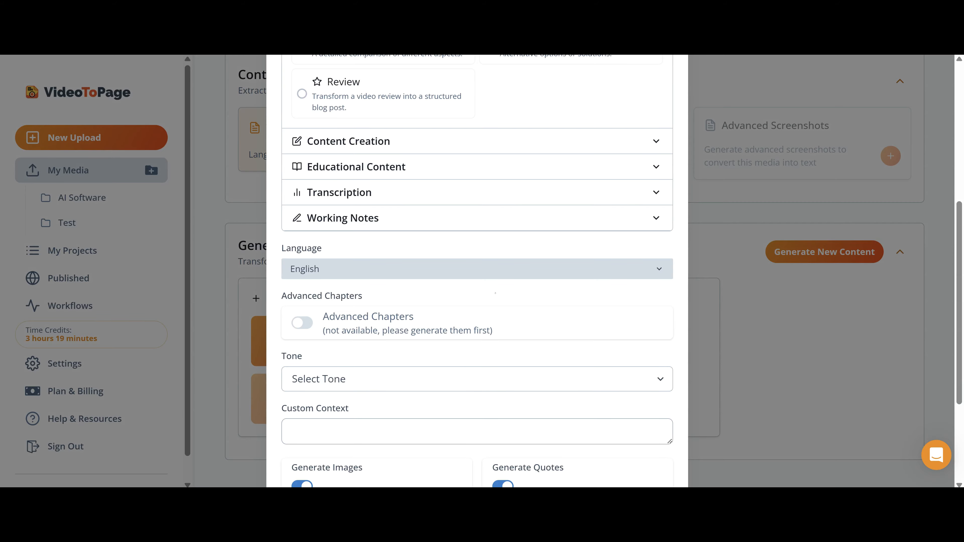
pyautogui.scroll(8, 473, 306)
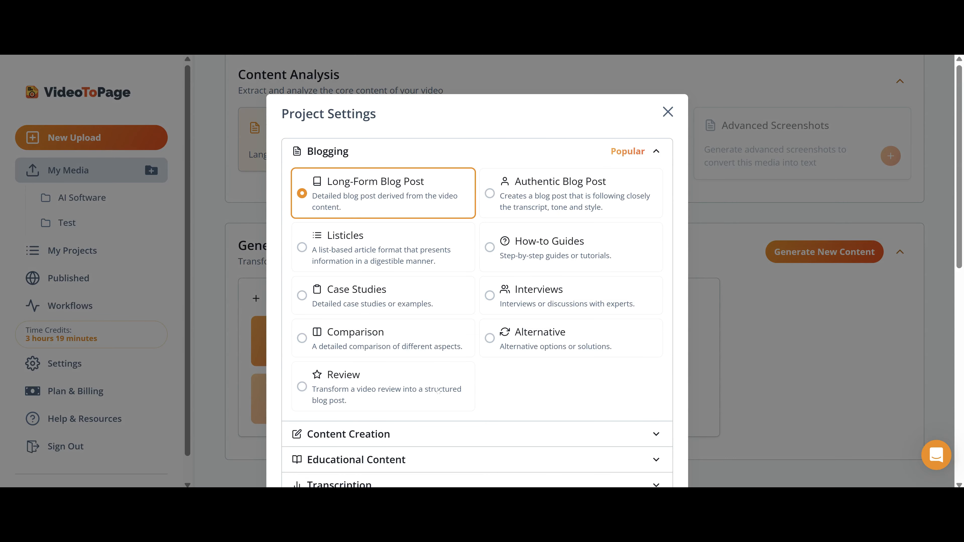
pyautogui.click(441, 434)
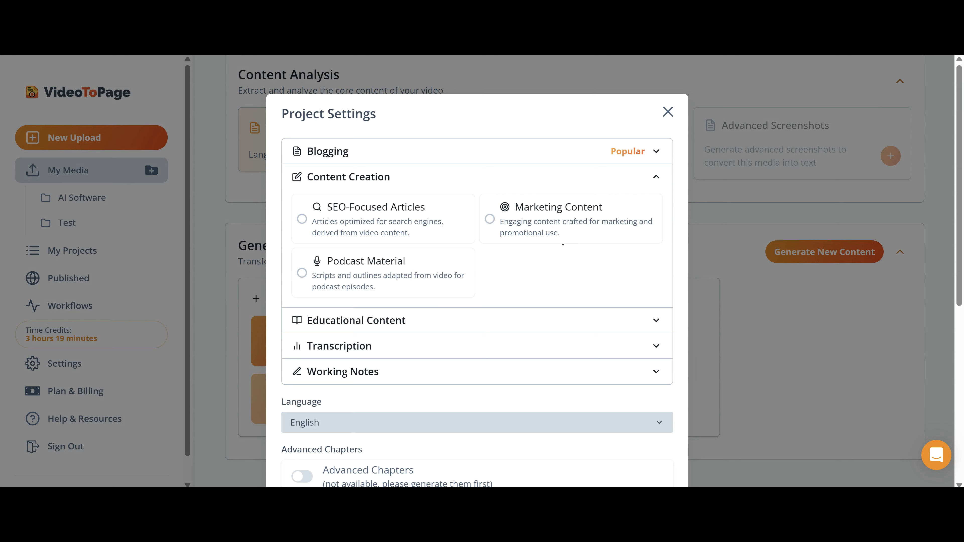
pyautogui.click(546, 233)
# Set the tone to Enthusiastic, enter the custom context "add in clickbaity brutal titles for each section" and generate the project.
pyautogui.scroll(-4, 354, 287)
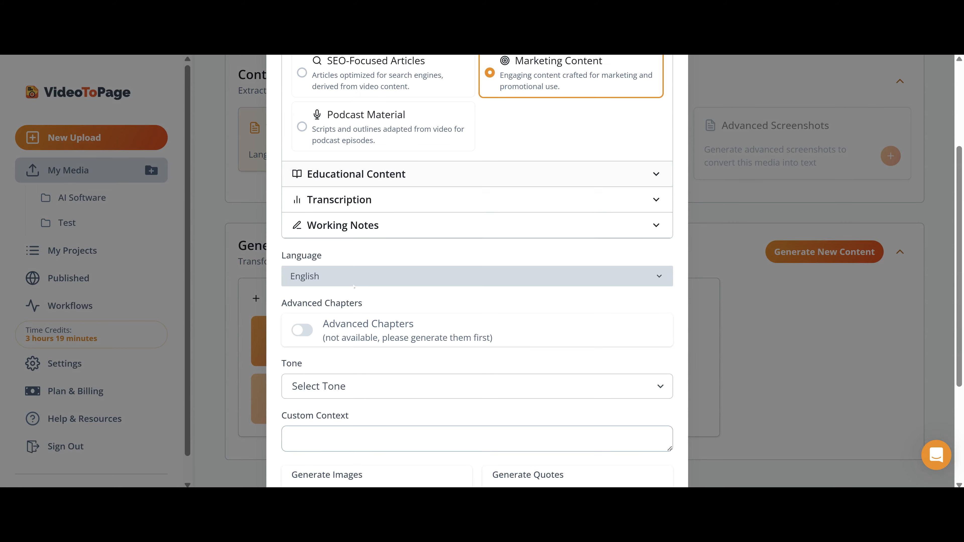
pyautogui.scroll(-4, 395, 272)
pyautogui.click(403, 239)
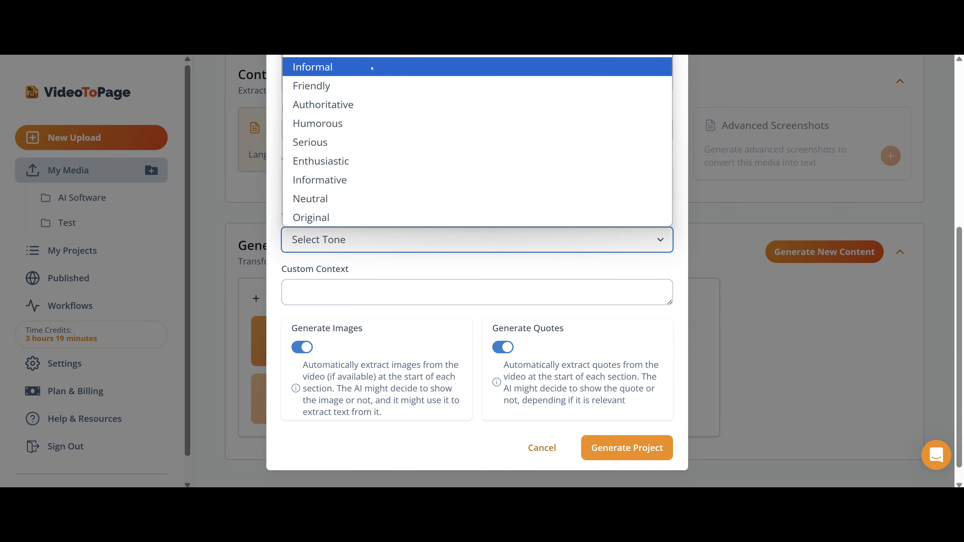
pyautogui.click(372, 166)
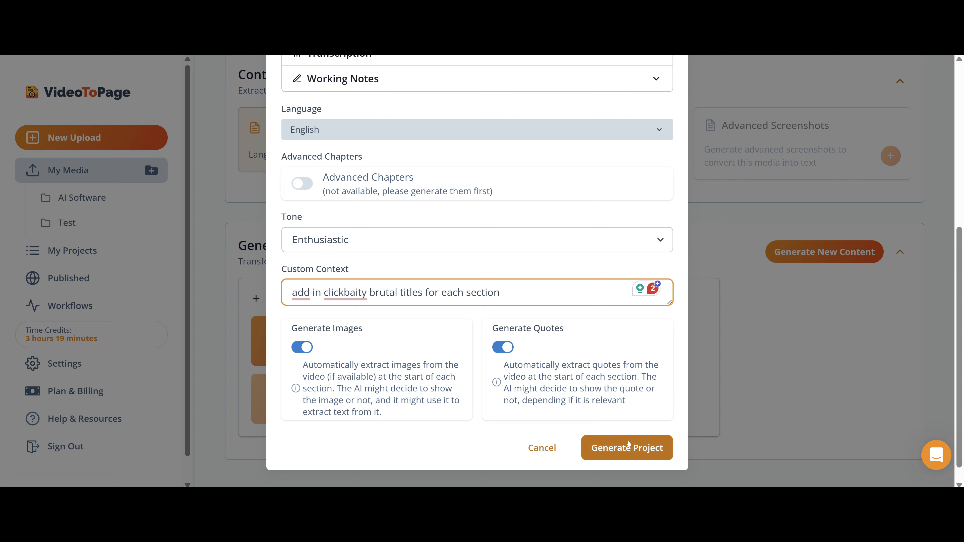
pyautogui.click(626, 448)
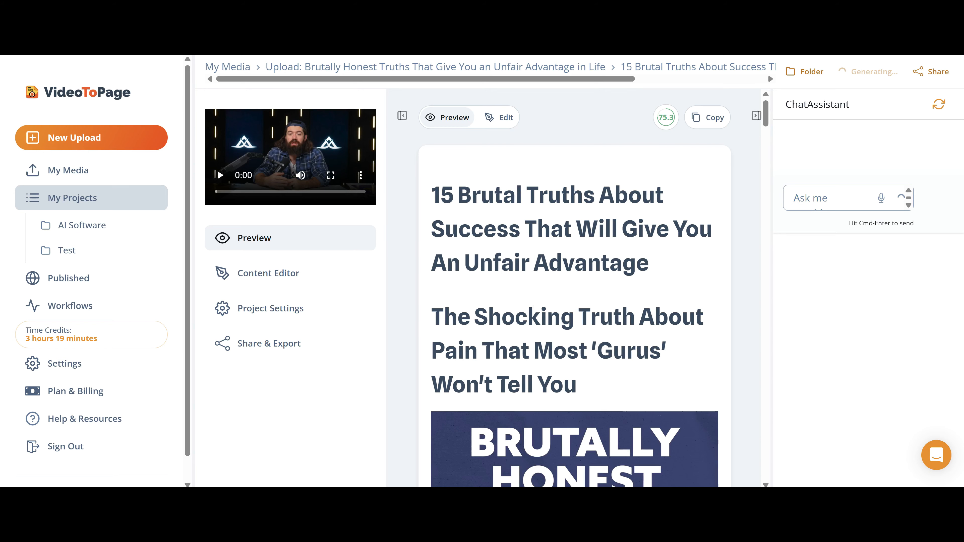
# Read through the generated marketing article, checking its clickbait section titles, inserted video images, pull quotes and lists.
pyautogui.scroll(-4, 589, 259)
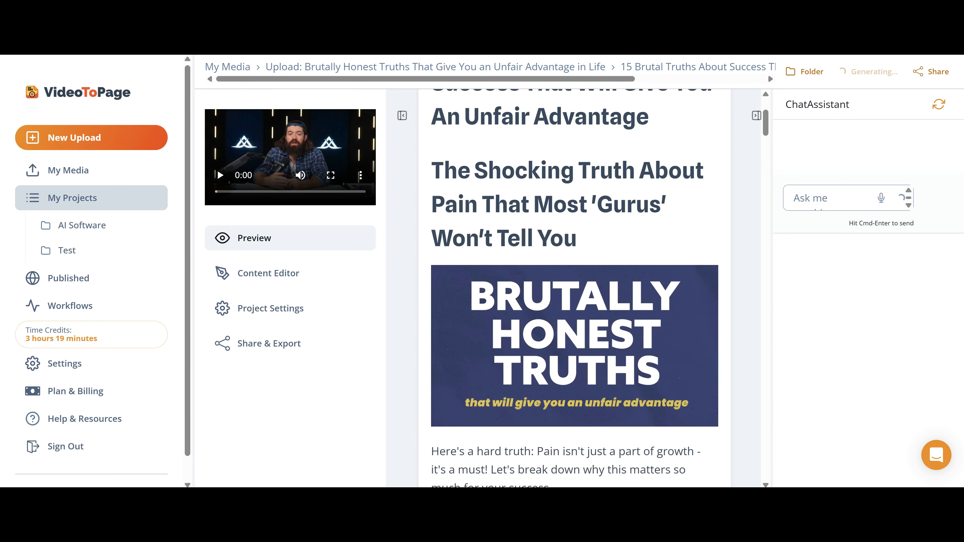
pyautogui.scroll(-4, 589, 273)
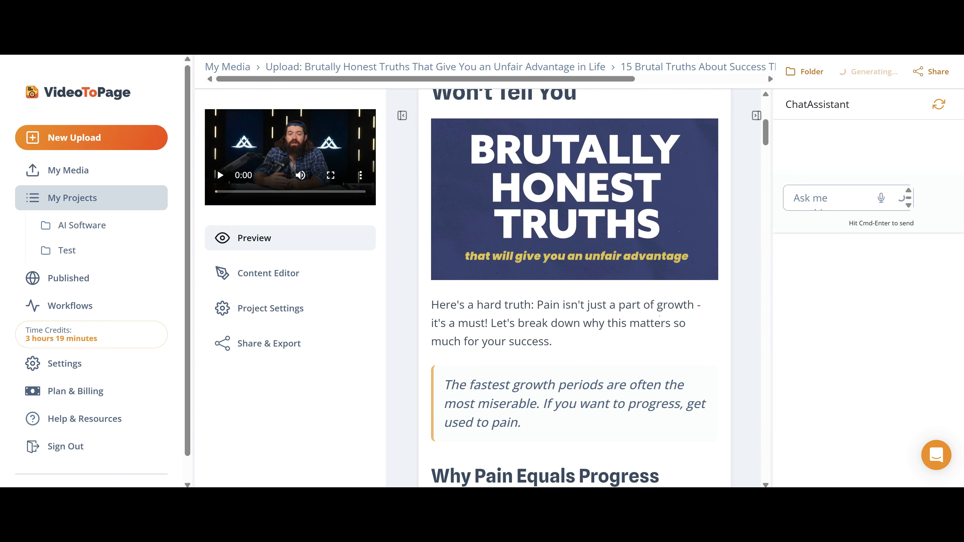
pyautogui.scroll(-8, 574, 289)
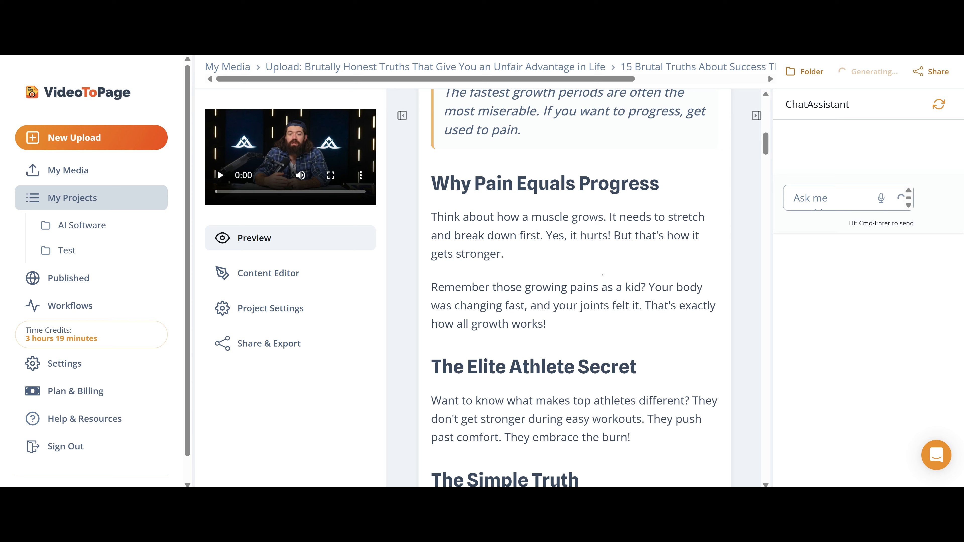
pyautogui.scroll(-17, 577, 265)
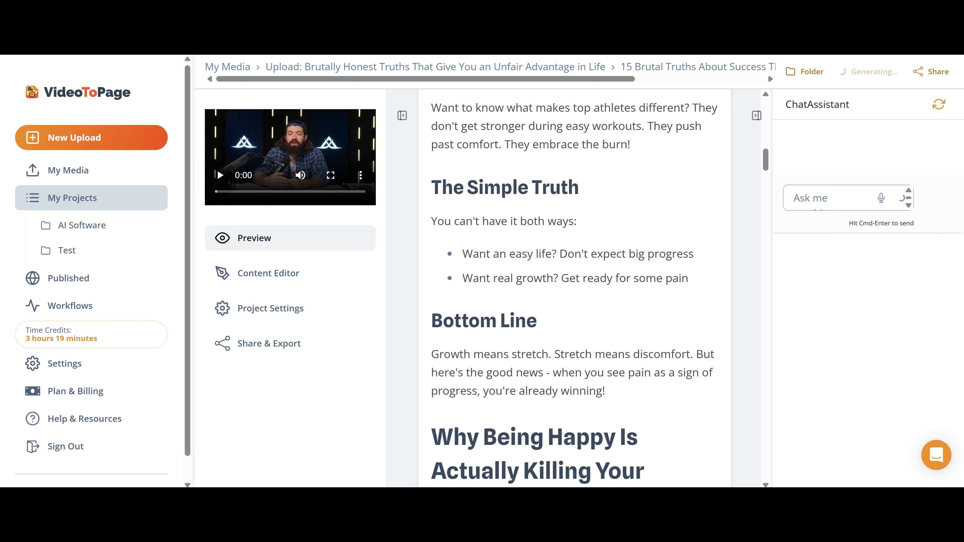
pyautogui.scroll(-4, 559, 212)
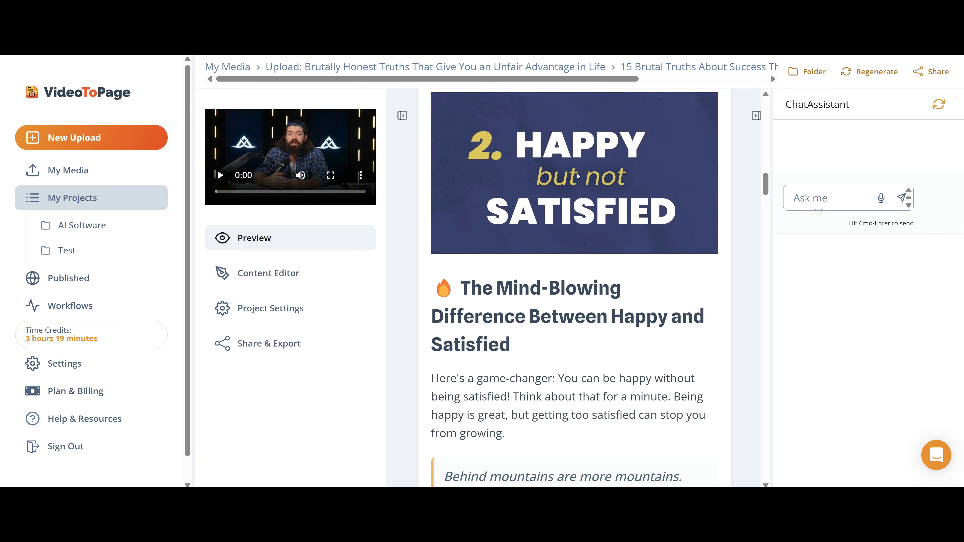
pyautogui.scroll(-20, 534, 192)
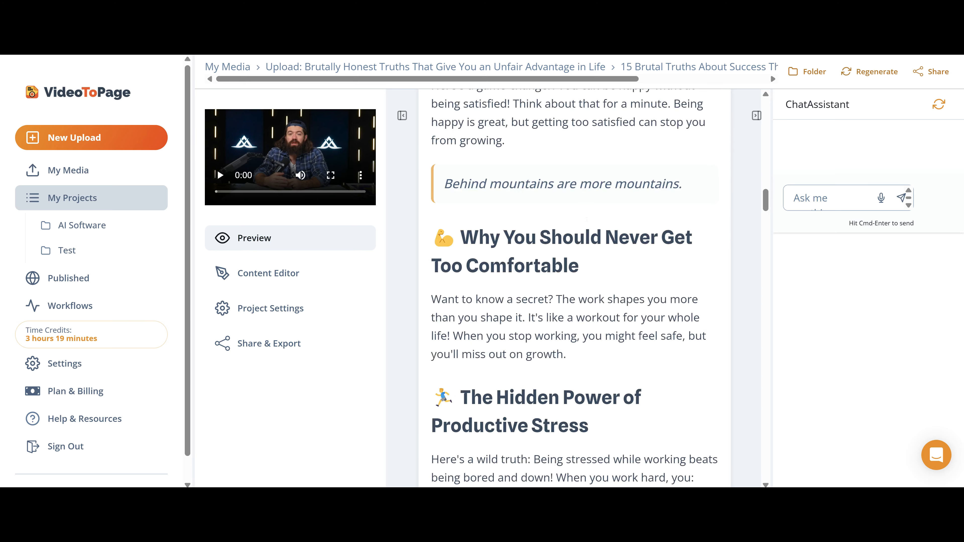
pyautogui.scroll(4, 482, 191)
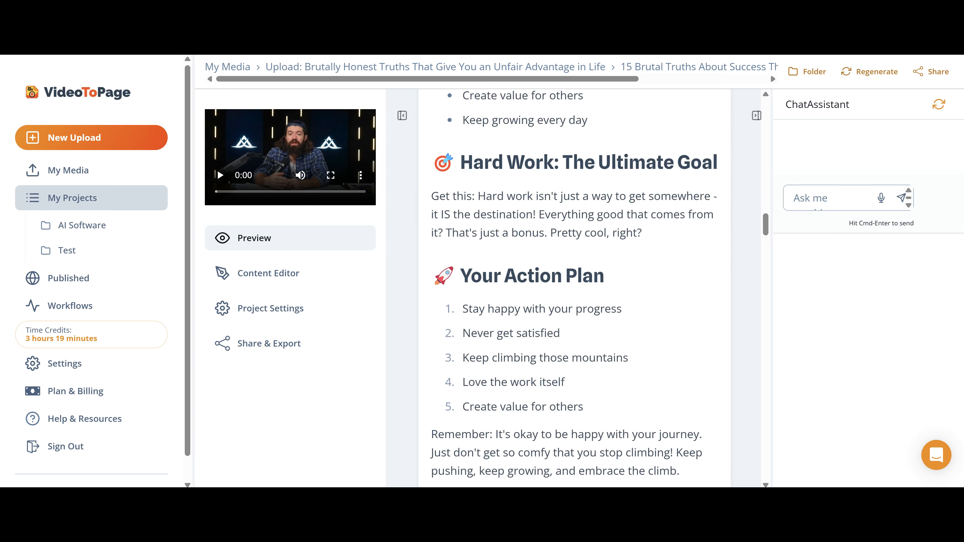
pyautogui.scroll(-12, 572, 238)
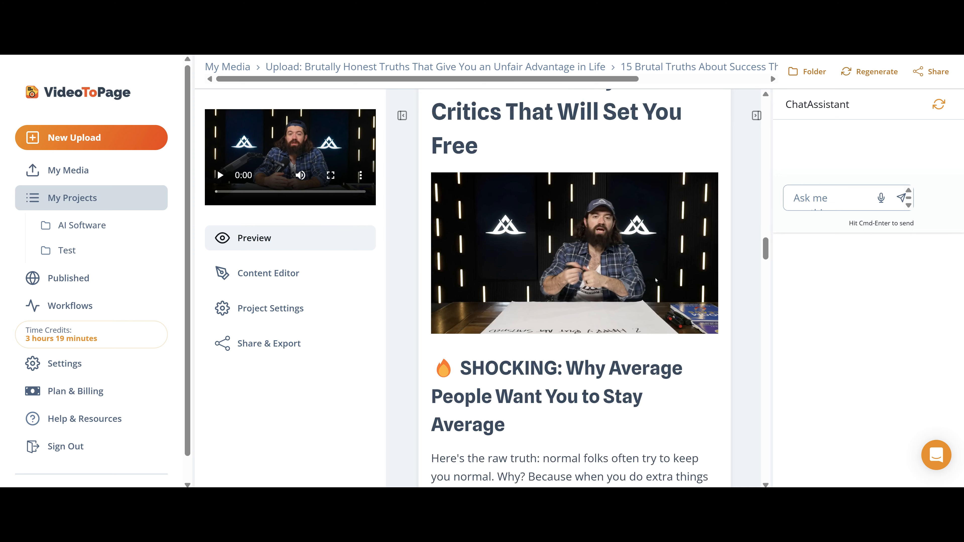
pyautogui.scroll(-8, 656, 280)
pyautogui.scroll(4, 529, 268)
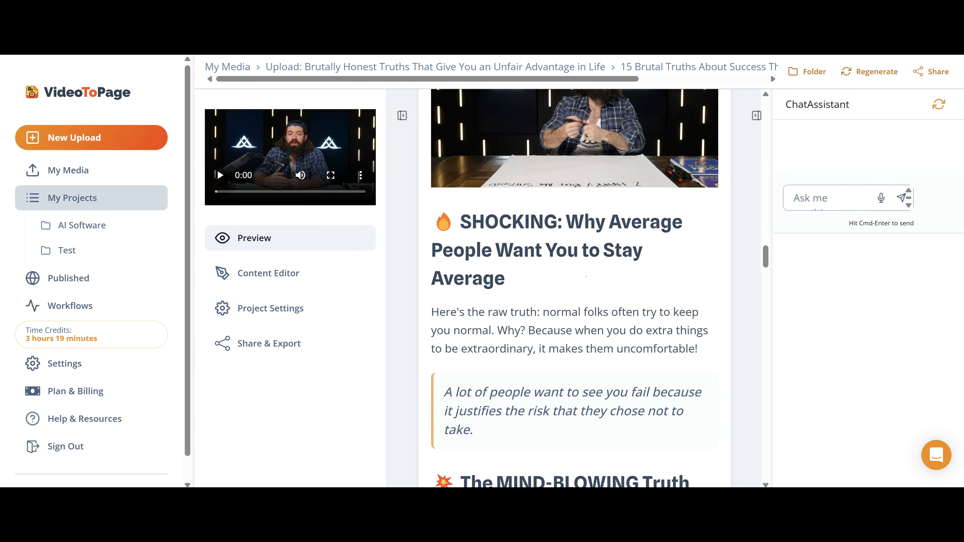
pyautogui.scroll(-17, 607, 279)
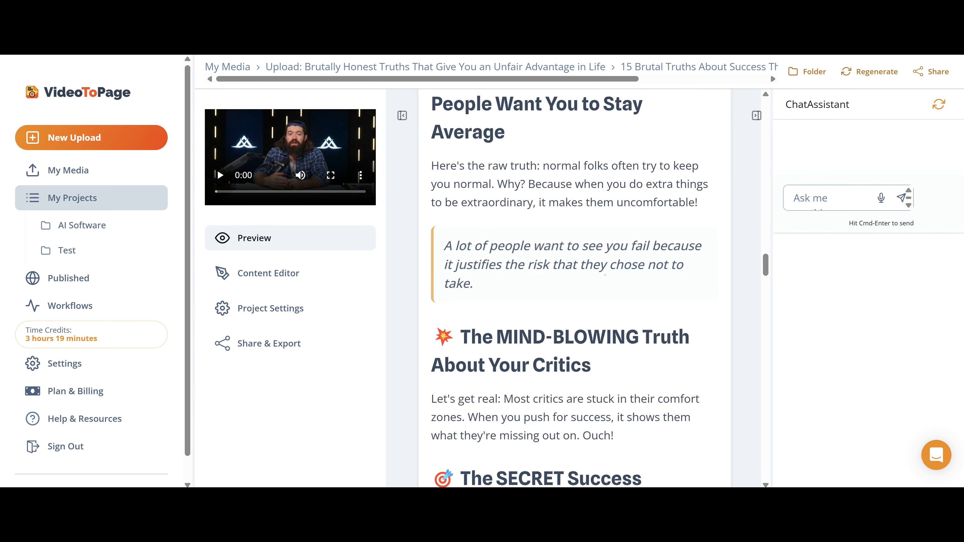
pyautogui.scroll(-20, 607, 278)
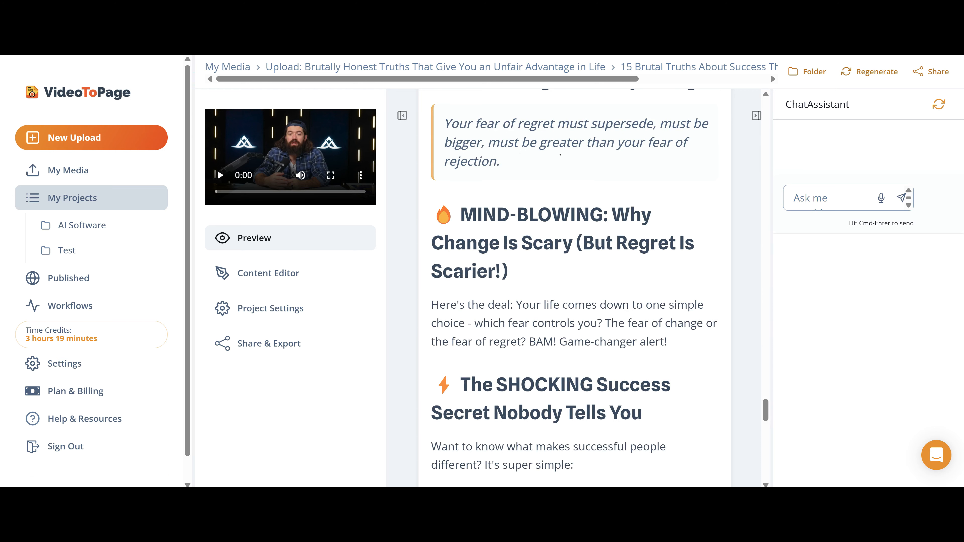
pyautogui.scroll(-15, 575, 289)
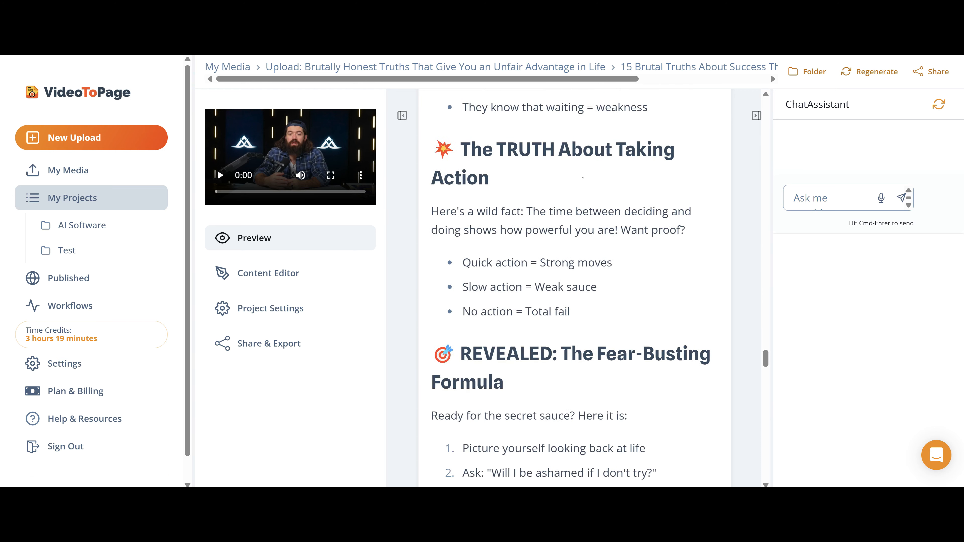
pyautogui.scroll(-10, 574, 288)
pyautogui.scroll(6, 575, 288)
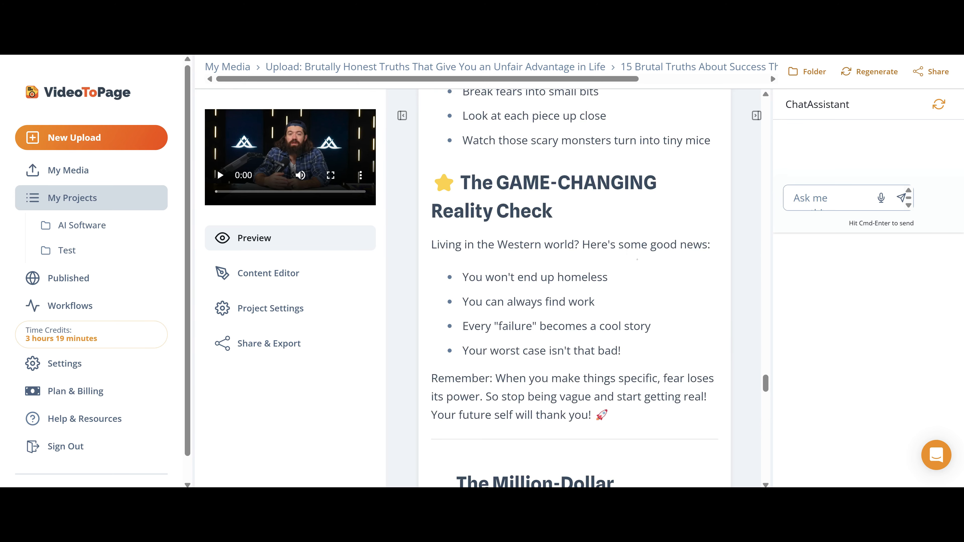
# Examine the article's Readability Analysis and the explanations of its individual scores, and close it.
pyautogui.scroll(20, 645, 262)
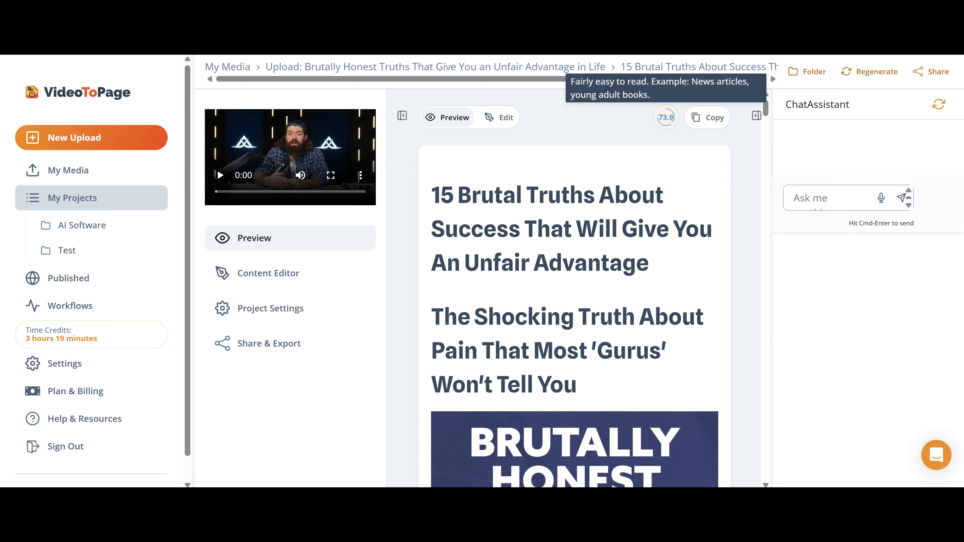
pyautogui.click(672, 121)
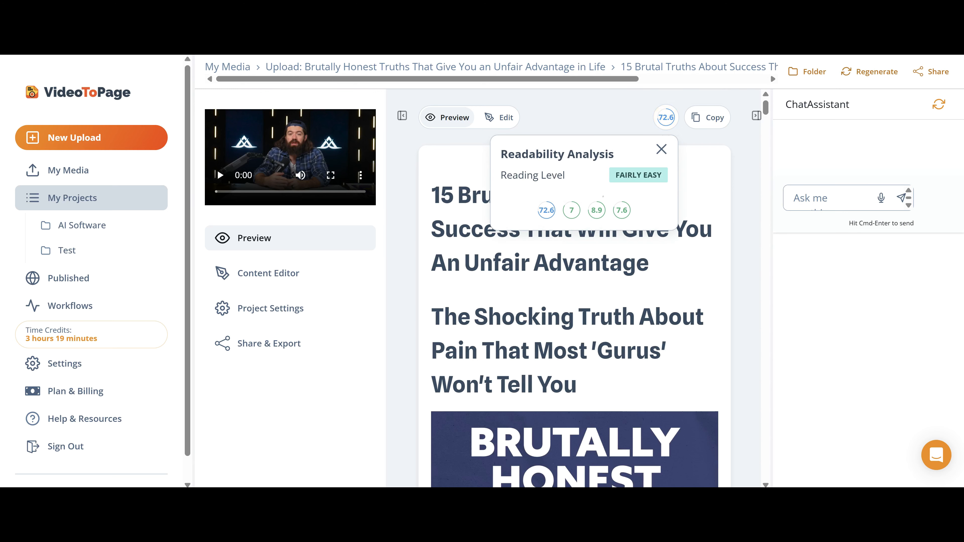
pyautogui.moveTo(546, 210)
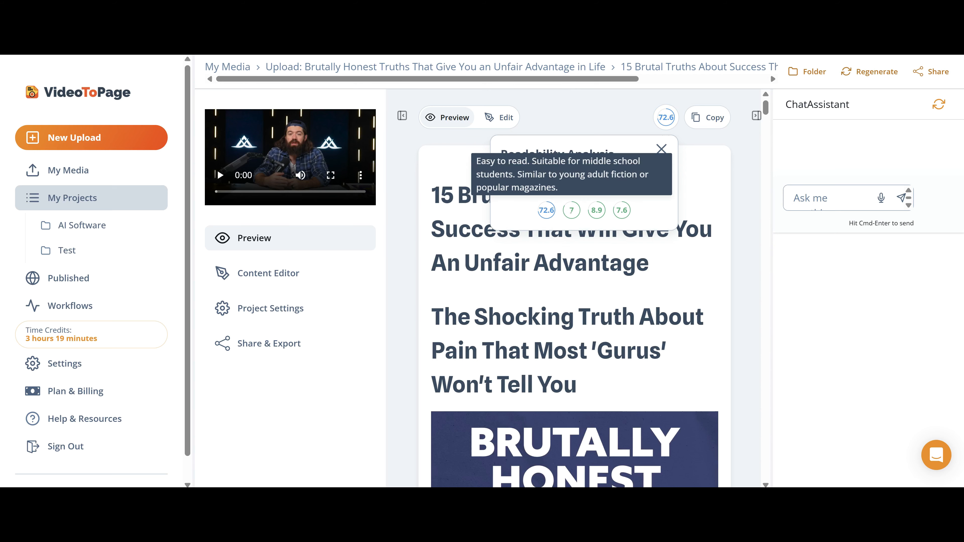
pyautogui.moveTo(600, 211)
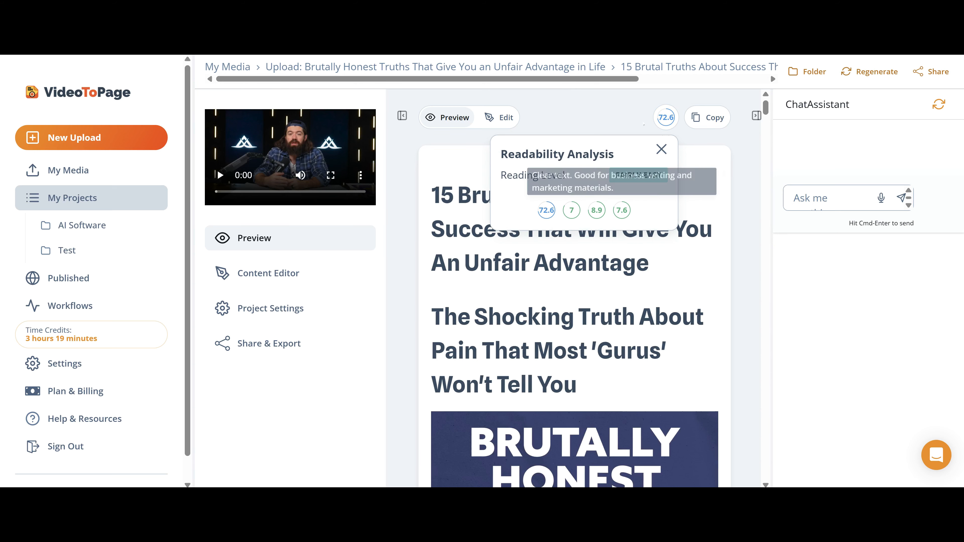
pyautogui.click(661, 149)
# Review the article's remaining sections in the wider preview, including those on consistency, hard conversations and envy.
pyautogui.scroll(-10, 574, 289)
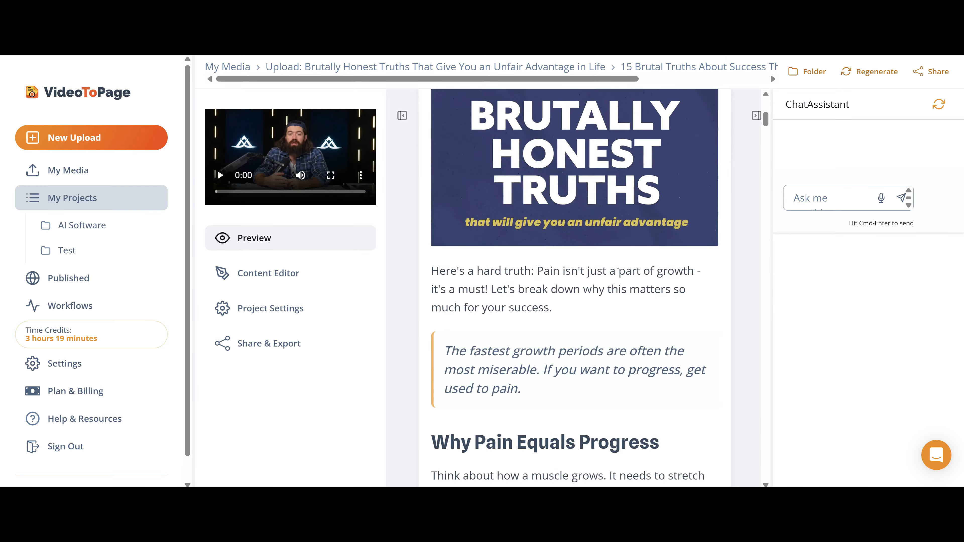
pyautogui.scroll(12, 672, 328)
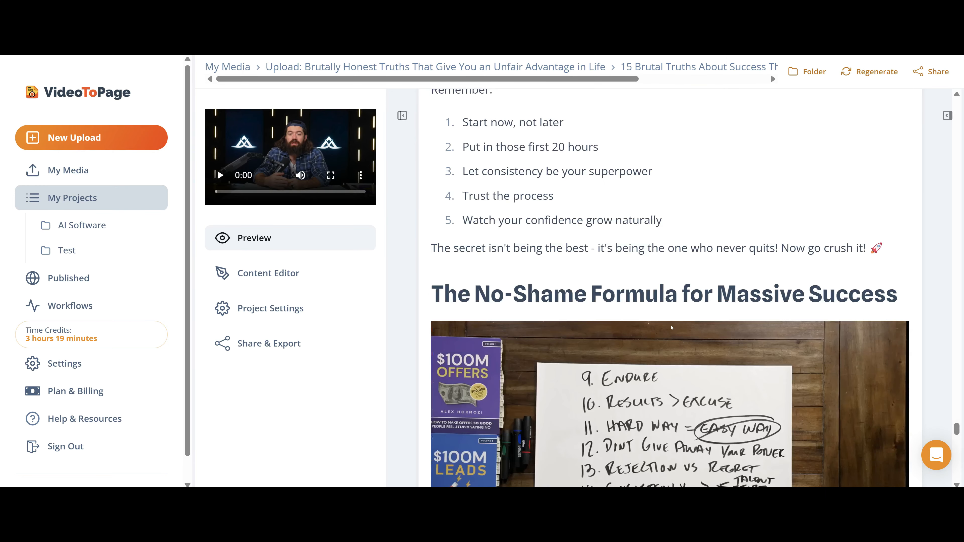
pyautogui.scroll(7, 671, 327)
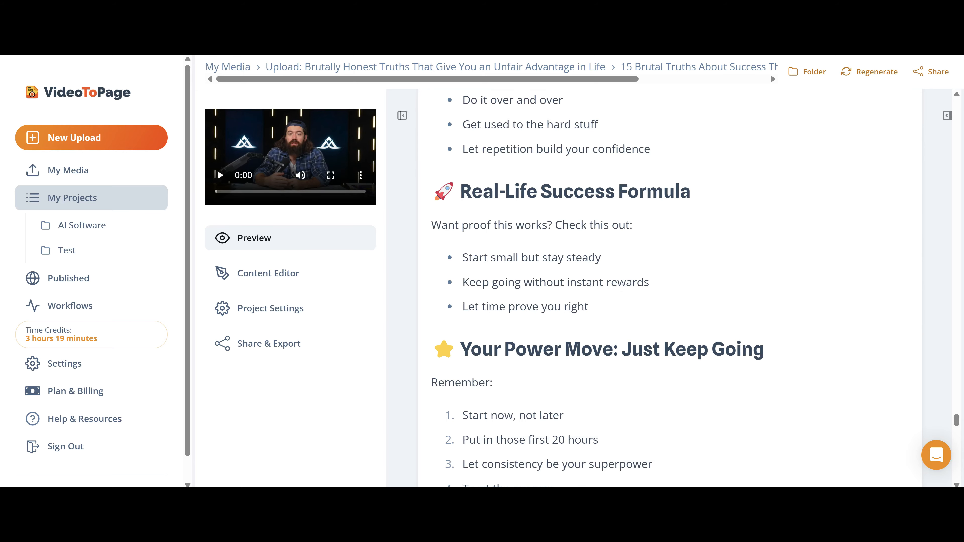
pyautogui.scroll(12, 670, 288)
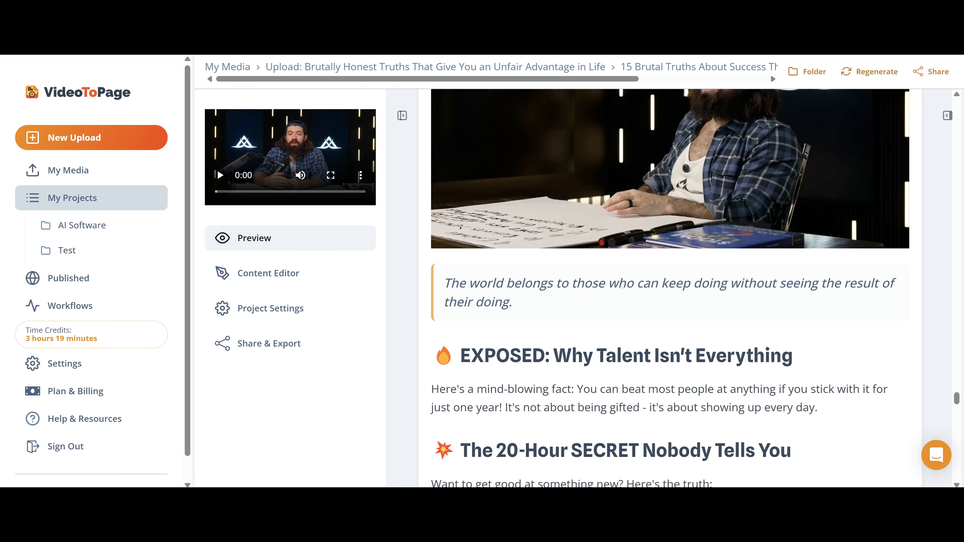
pyautogui.scroll(-3, 670, 288)
pyautogui.scroll(7, 622, 317)
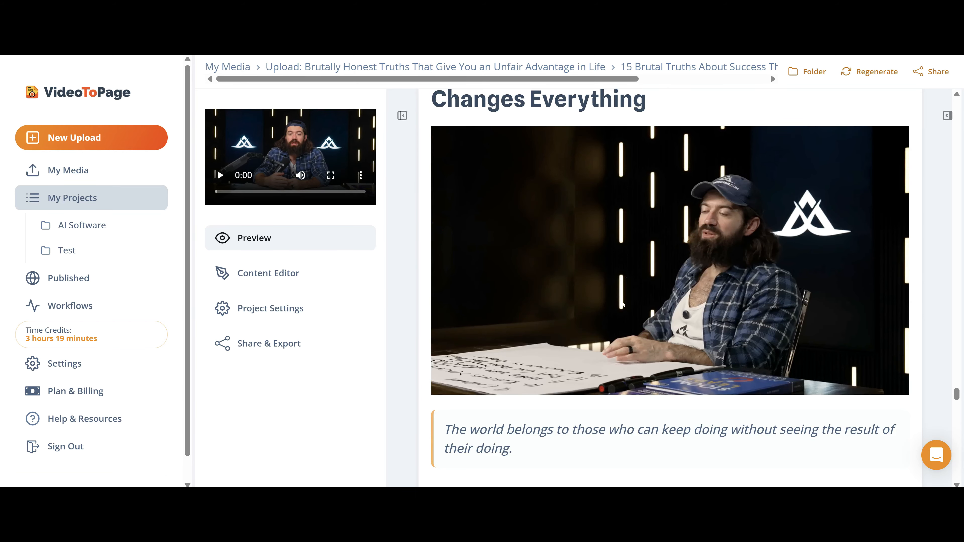
pyautogui.scroll(4, 623, 304)
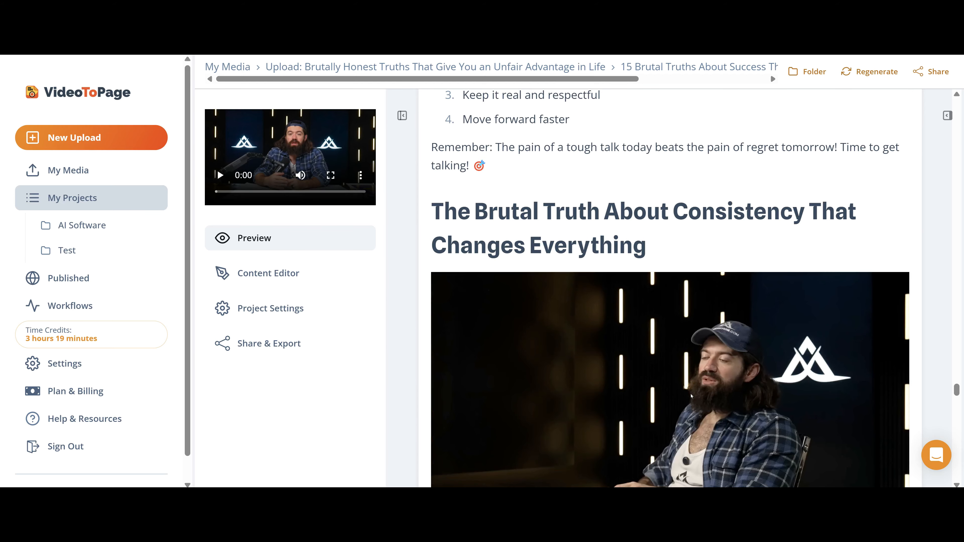
pyautogui.scroll(-4, 691, 396)
pyautogui.scroll(20, 622, 380)
pyautogui.scroll(-4, 558, 366)
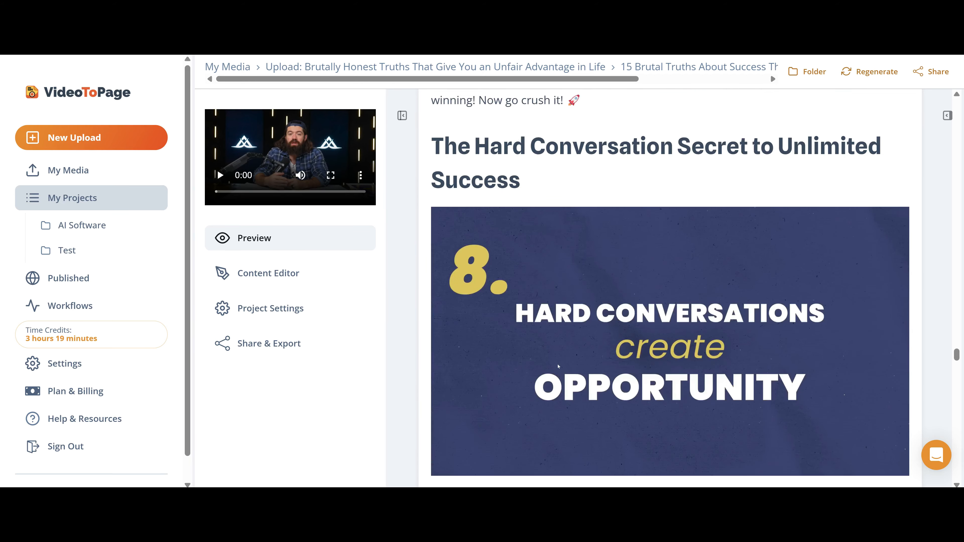
pyautogui.scroll(-11, 642, 349)
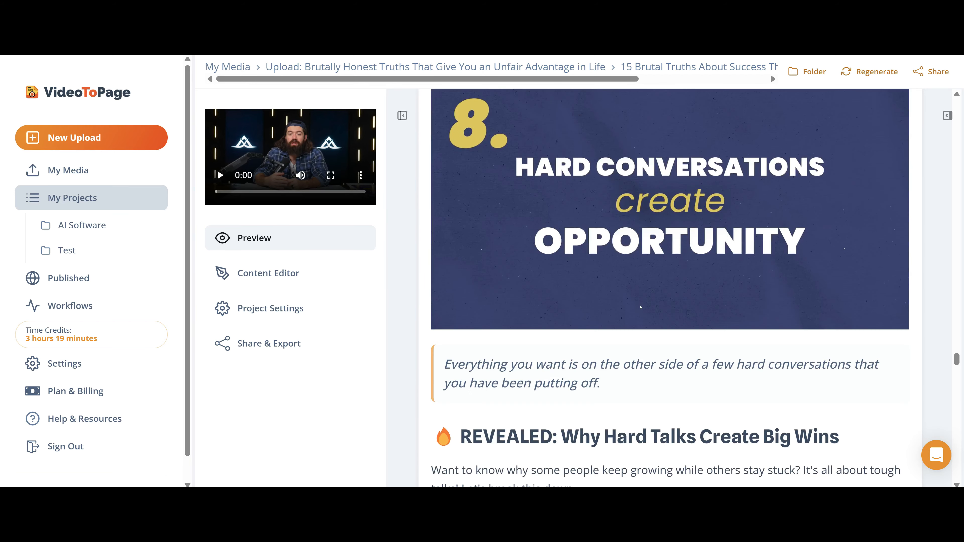
pyautogui.scroll(4, 642, 349)
pyautogui.scroll(4, 597, 265)
pyautogui.scroll(20, 679, 266)
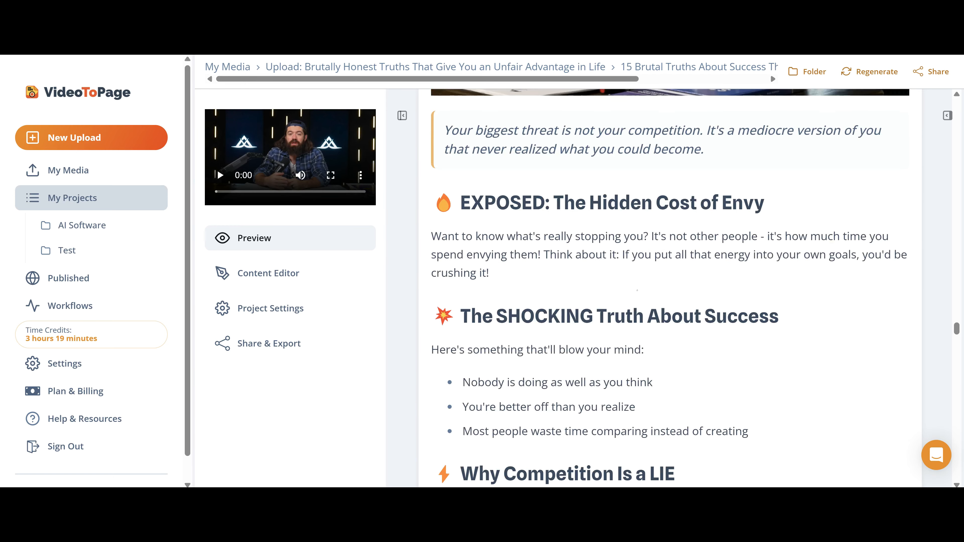
pyautogui.scroll(8, 683, 266)
pyautogui.scroll(8, 670, 289)
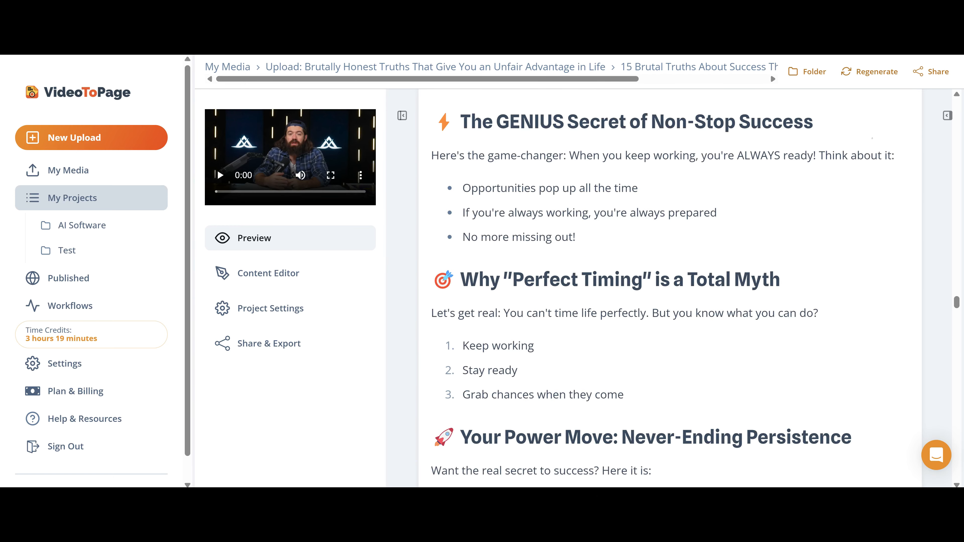
# Show the ChatAssistant beside the article again and look back over the earlier sections.
pyautogui.click(948, 116)
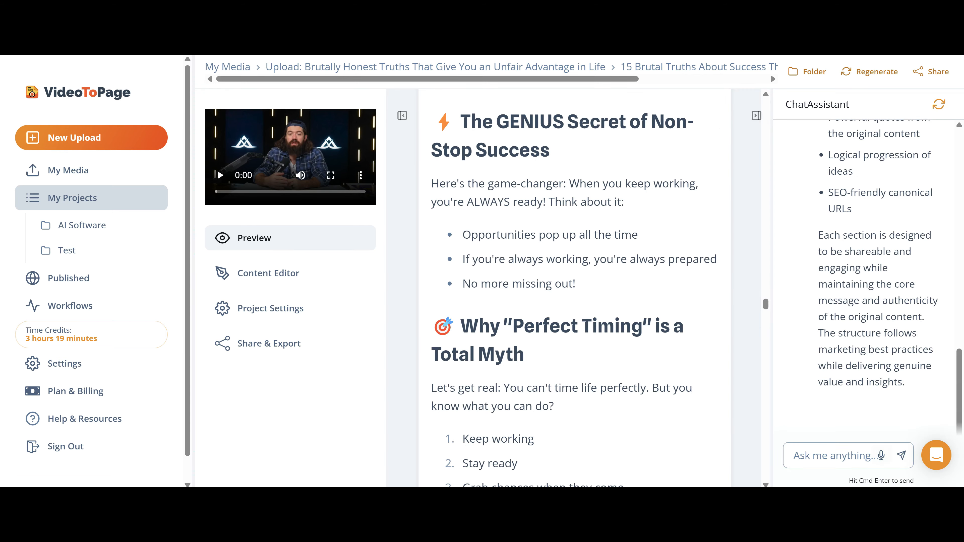
pyautogui.scroll(20, 572, 295)
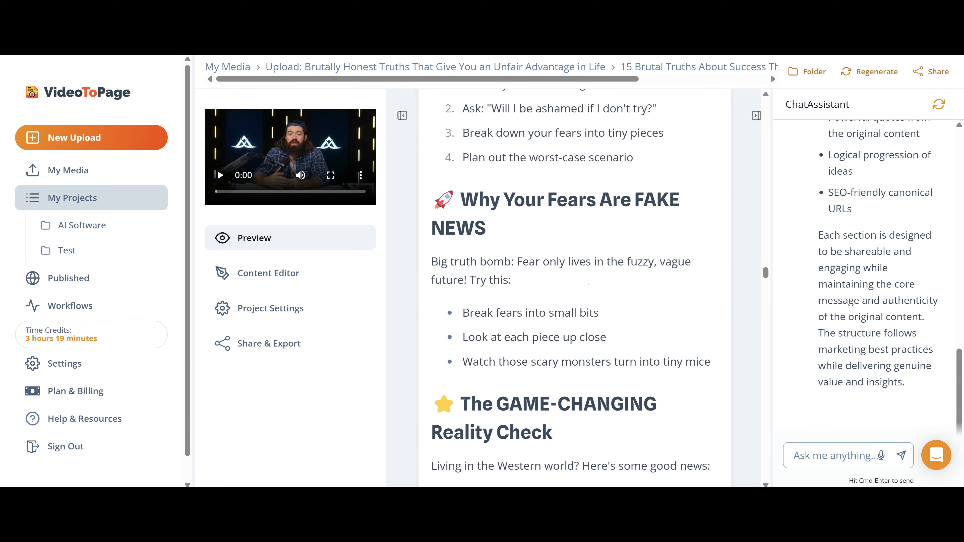
pyautogui.scroll(15, 573, 289)
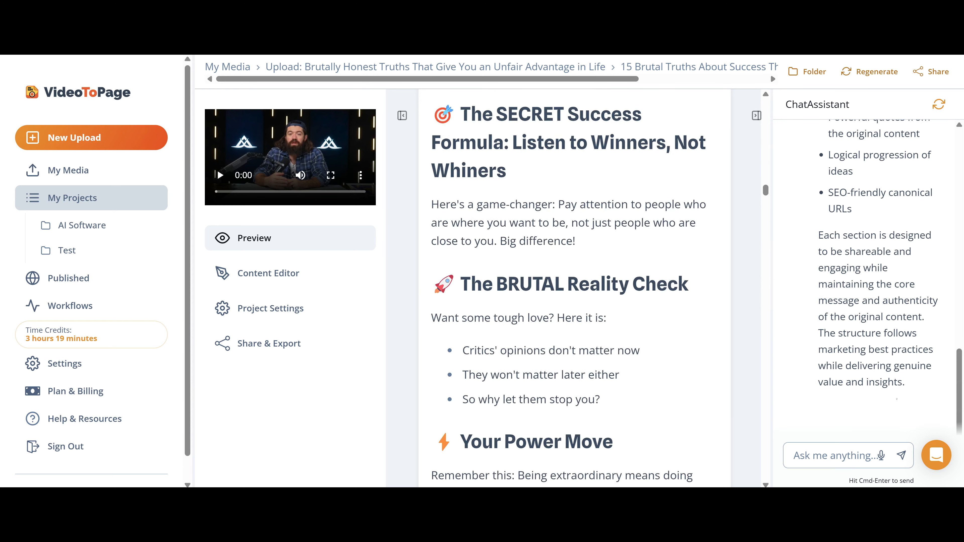
pyautogui.scroll(15, 575, 289)
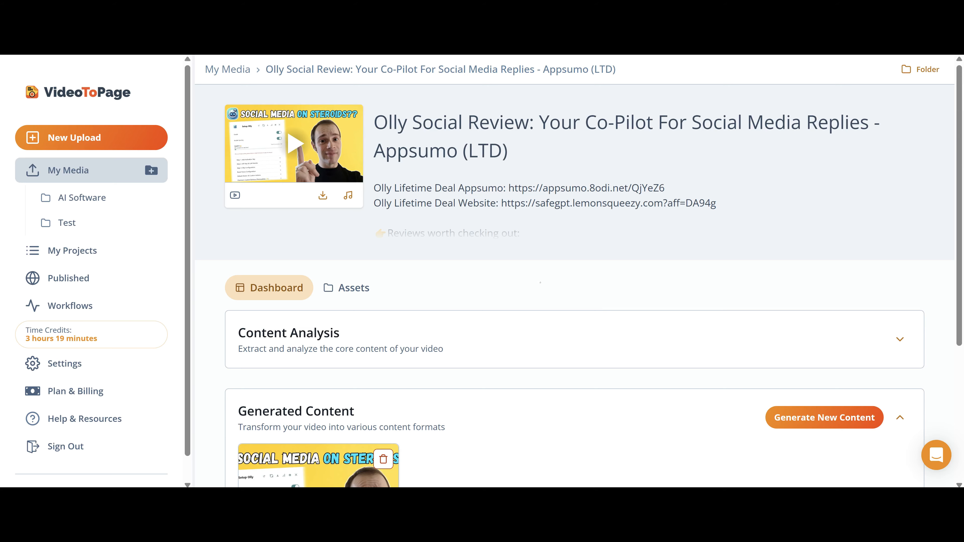
# Open the generated Olly AI Review project from its media page and examine its export options, including Ghost and Notion.
pyautogui.scroll(-5, 490, 284)
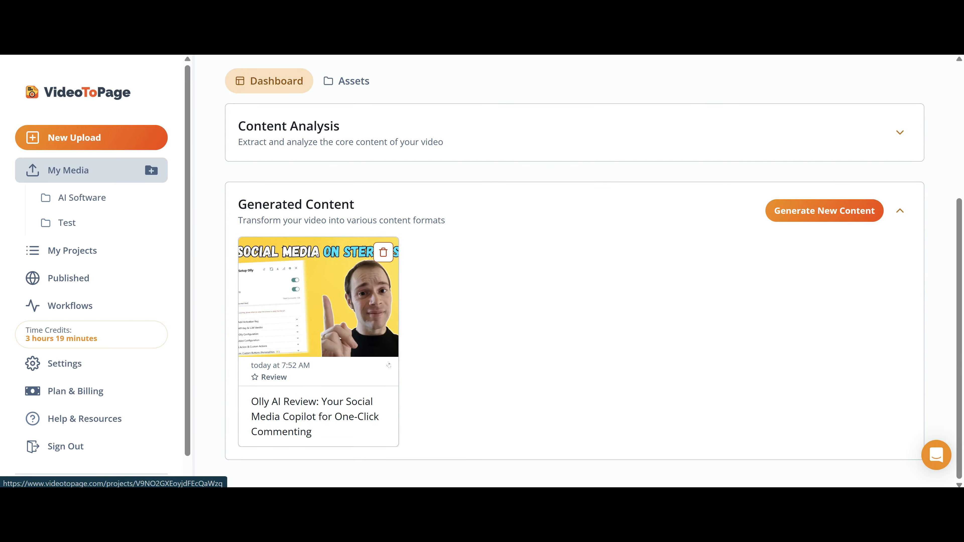
pyautogui.click(346, 350)
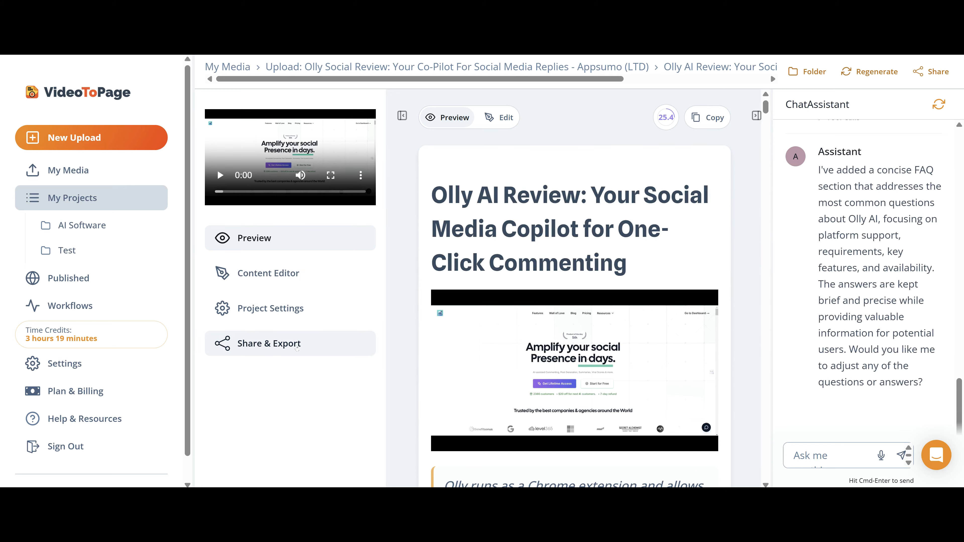
pyautogui.click(266, 344)
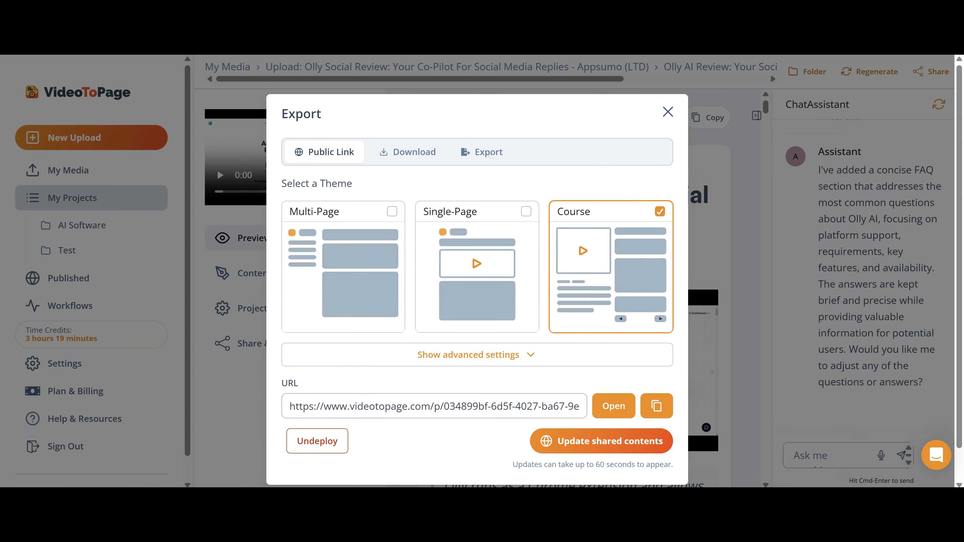
pyautogui.click(491, 156)
pyautogui.scroll(-10, 358, 99)
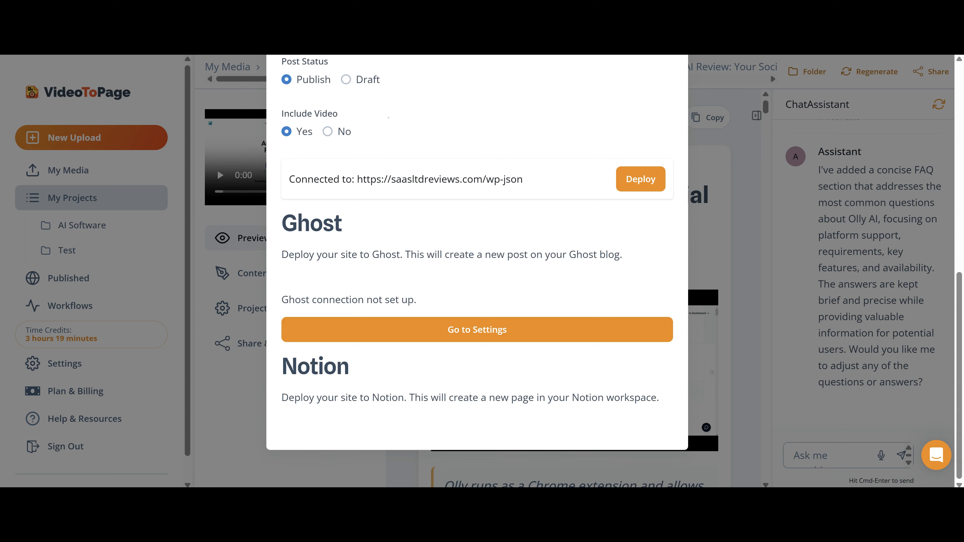
# Deploy the Olly AI review to the connected WordPress.org site with post status Publish and the video included.
pyautogui.scroll(4, 388, 118)
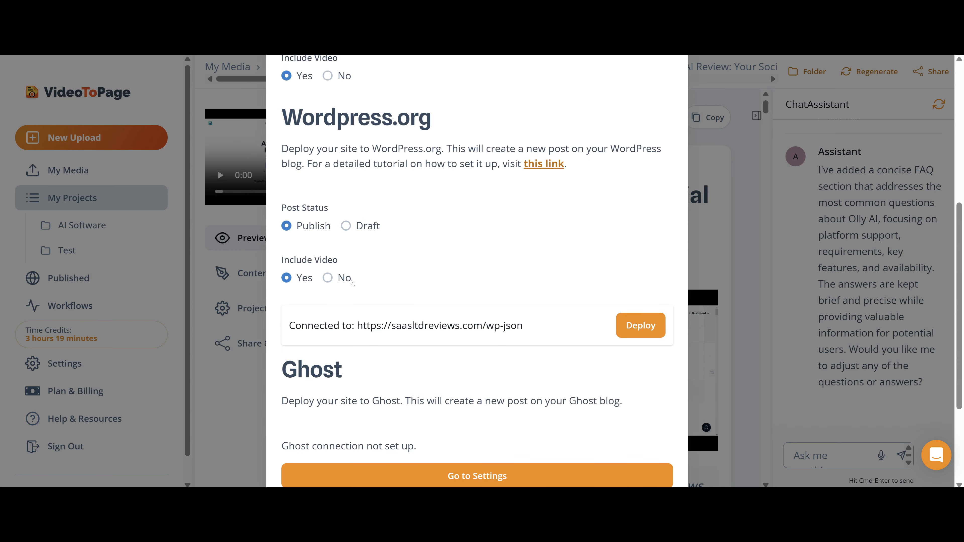
pyautogui.click(641, 327)
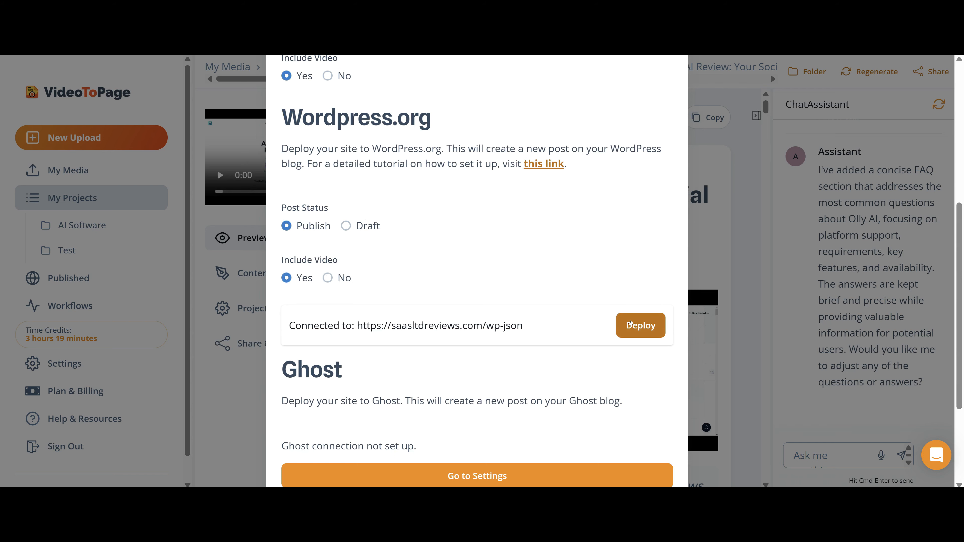
pyautogui.click(630, 323)
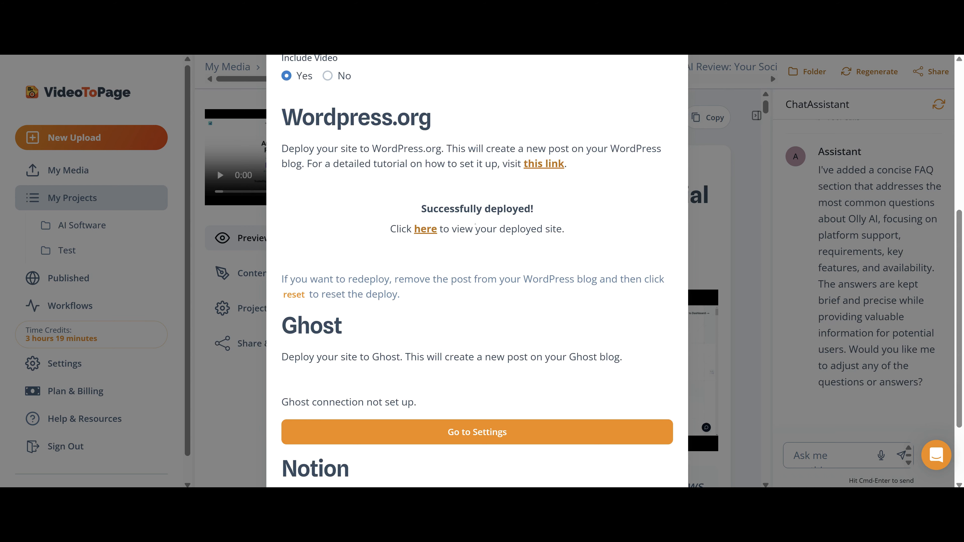
# Open the deployed Olly AI review post and examine its header, embedded video, key features and initial setup sections.
pyautogui.click(431, 230)
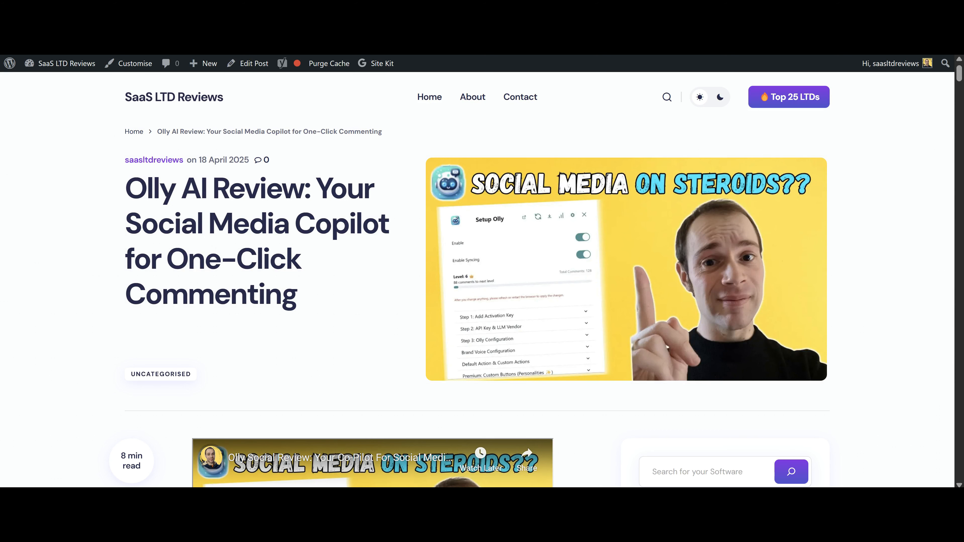
pyautogui.scroll(-6, 455, 278)
pyautogui.scroll(3, 456, 278)
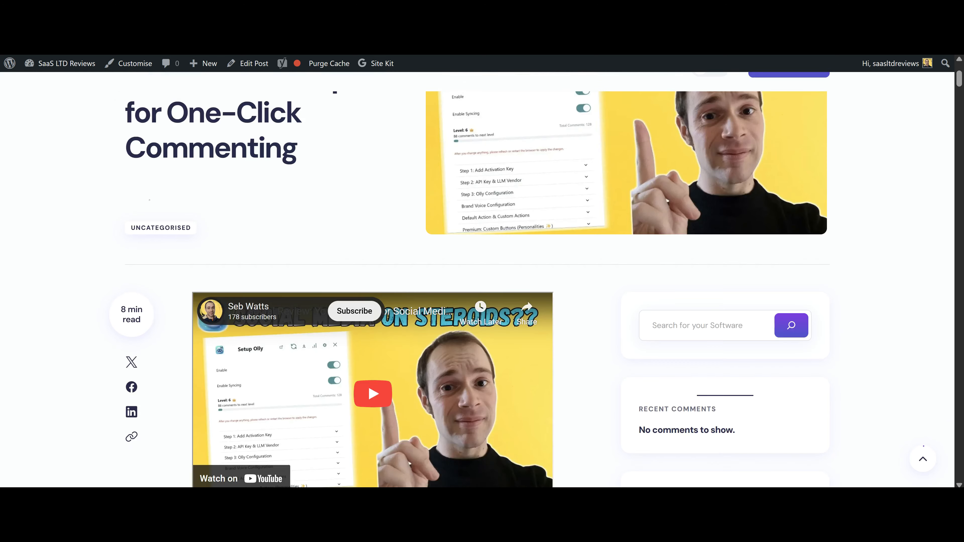
pyautogui.scroll(-12, 511, 292)
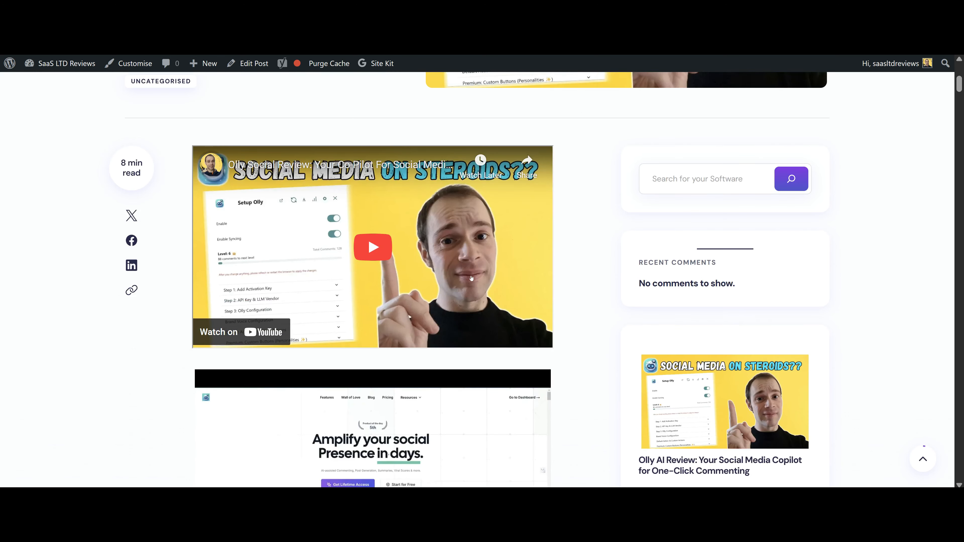
pyautogui.scroll(-15, 372, 280)
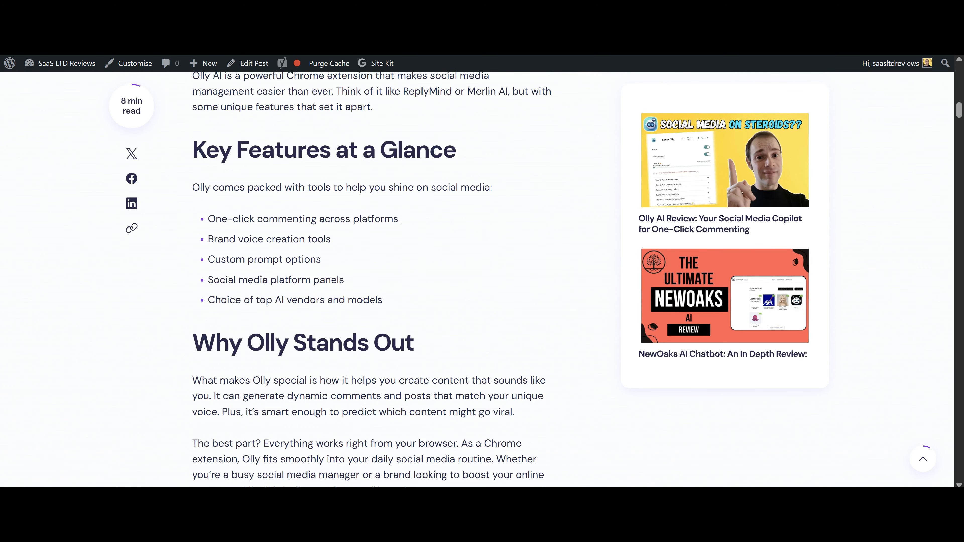
pyautogui.scroll(-10, 399, 230)
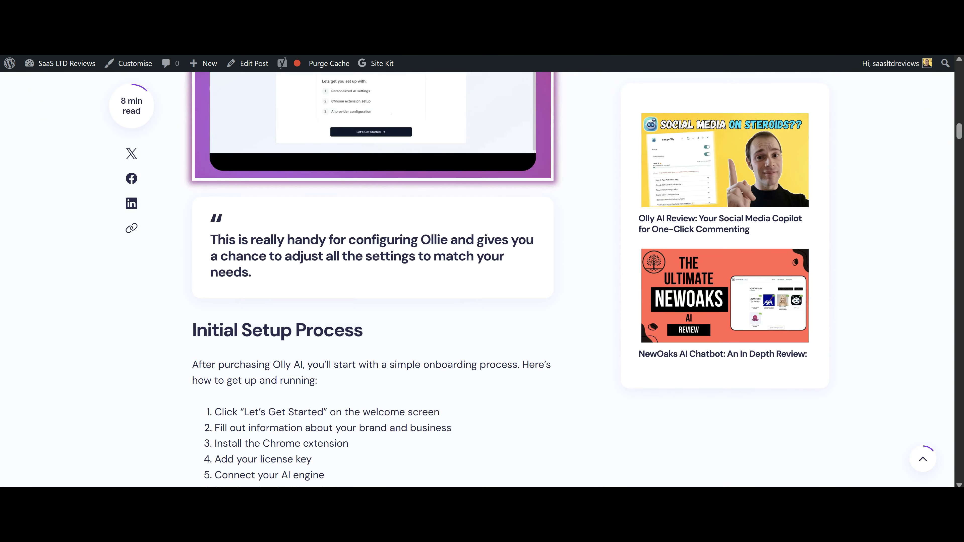
pyautogui.scroll(7, 331, 256)
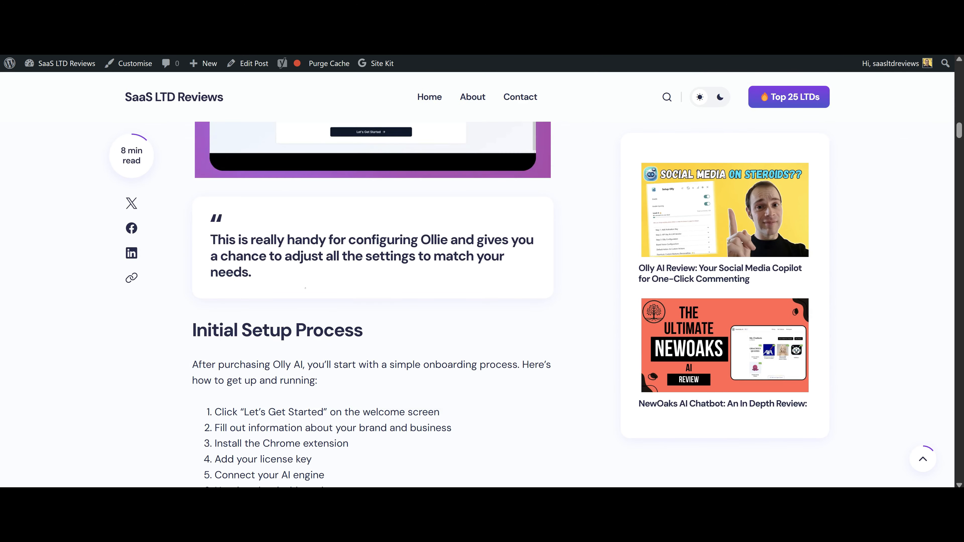
pyautogui.scroll(-15, 372, 289)
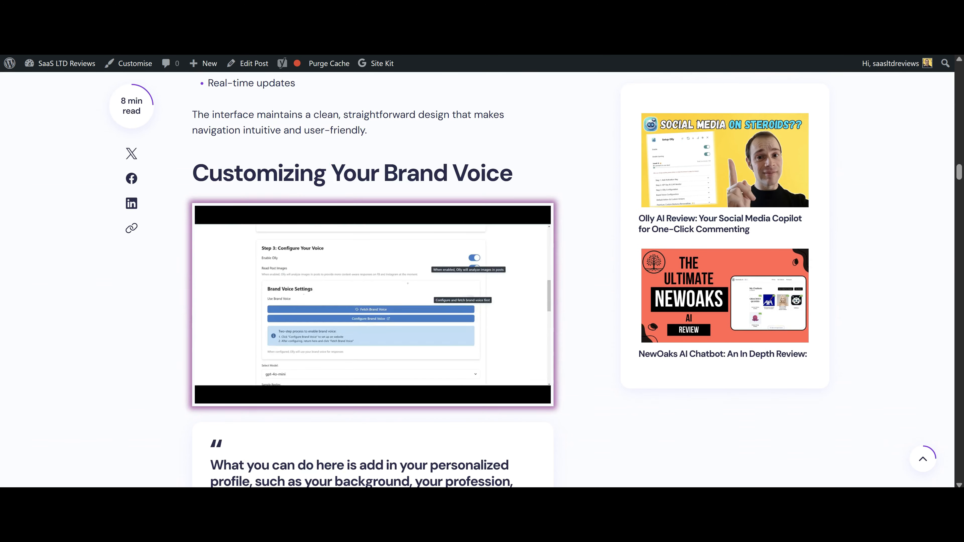
# Review the rest of the deployed post, from the social platform sections through pricing and final verdict to the page's end.
pyautogui.scroll(-20, 407, 283)
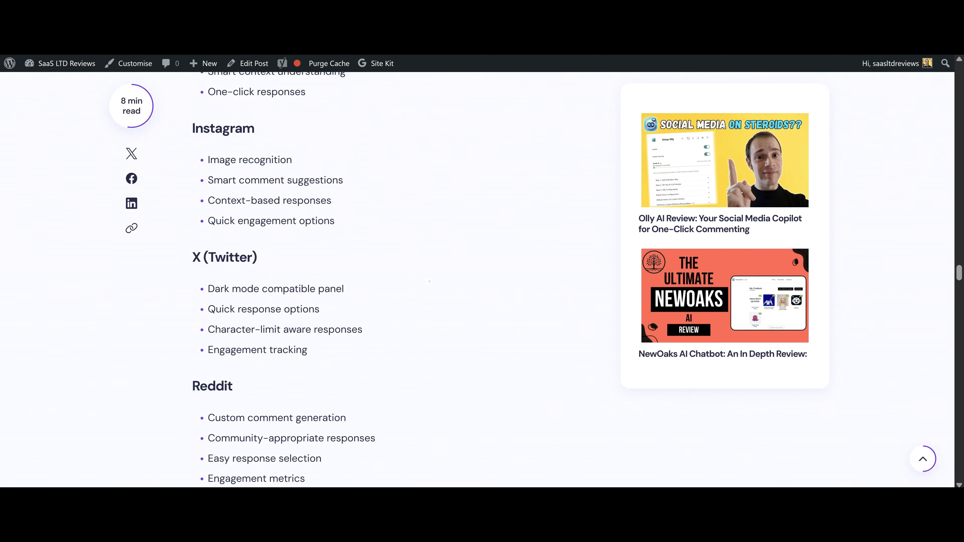
pyautogui.scroll(-20, 430, 281)
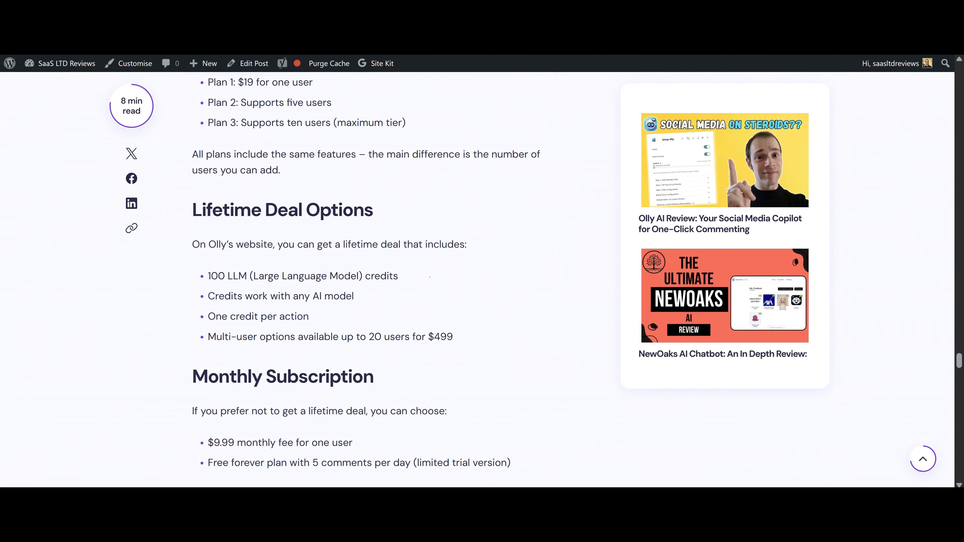
pyautogui.scroll(-20, 430, 277)
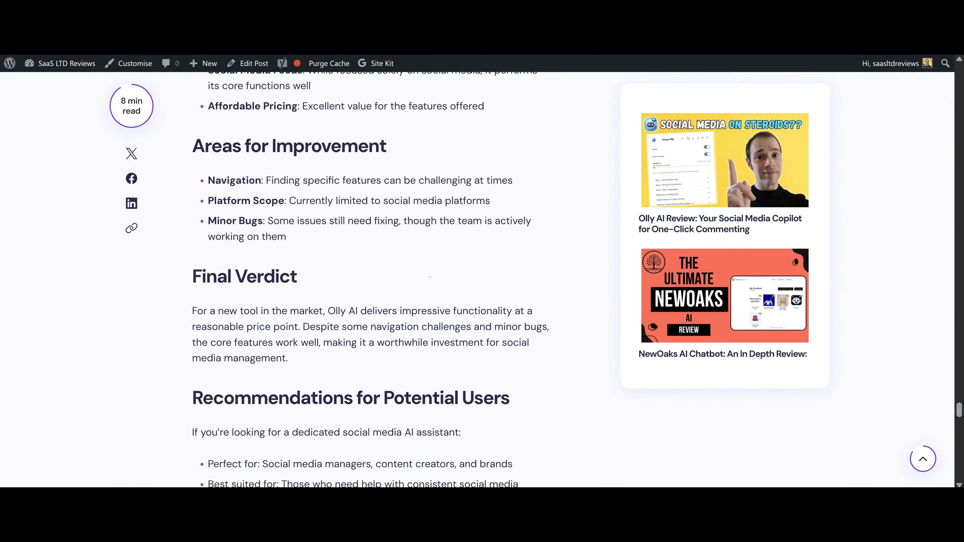
pyautogui.scroll(-20, 430, 277)
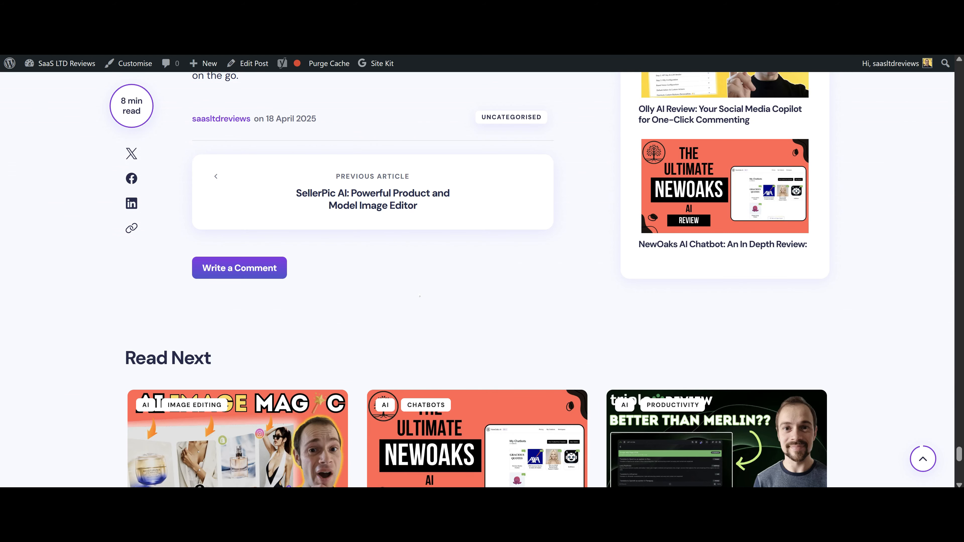
pyautogui.scroll(-4, 379, 265)
pyautogui.scroll(-5, 513, 333)
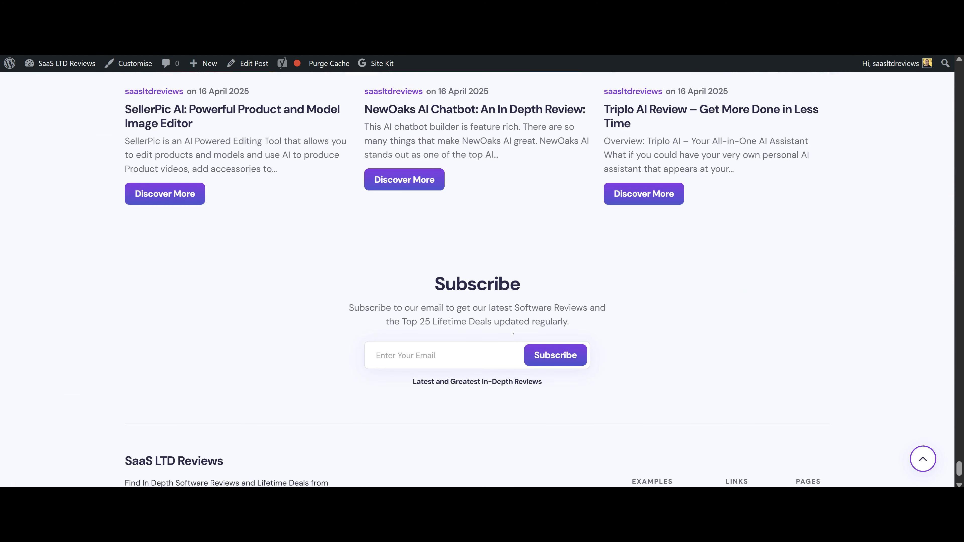
# Look back over the post's Read Next and Final Verdict sections and check the Olly AI review in the WordPress posts list.
pyautogui.scroll(4, 477, 266)
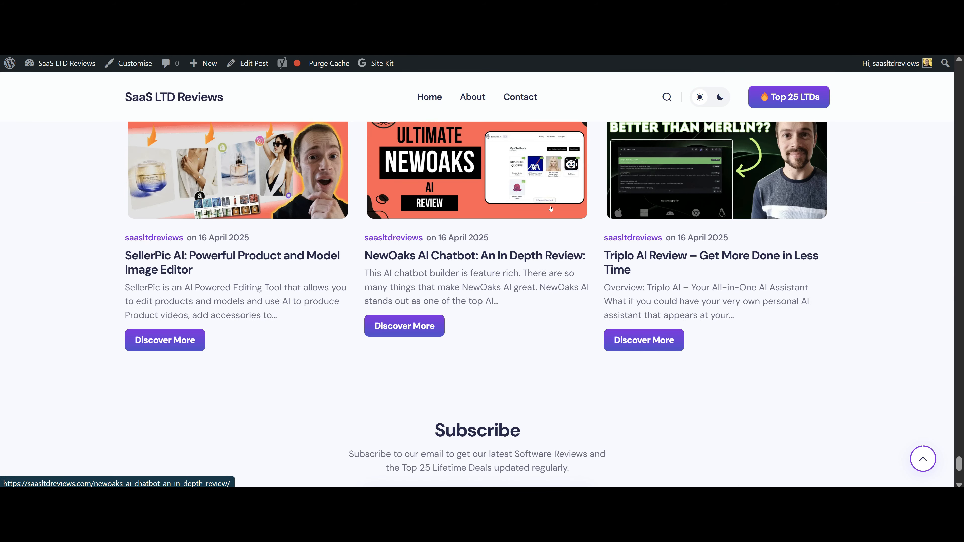
pyautogui.scroll(4, 765, 233)
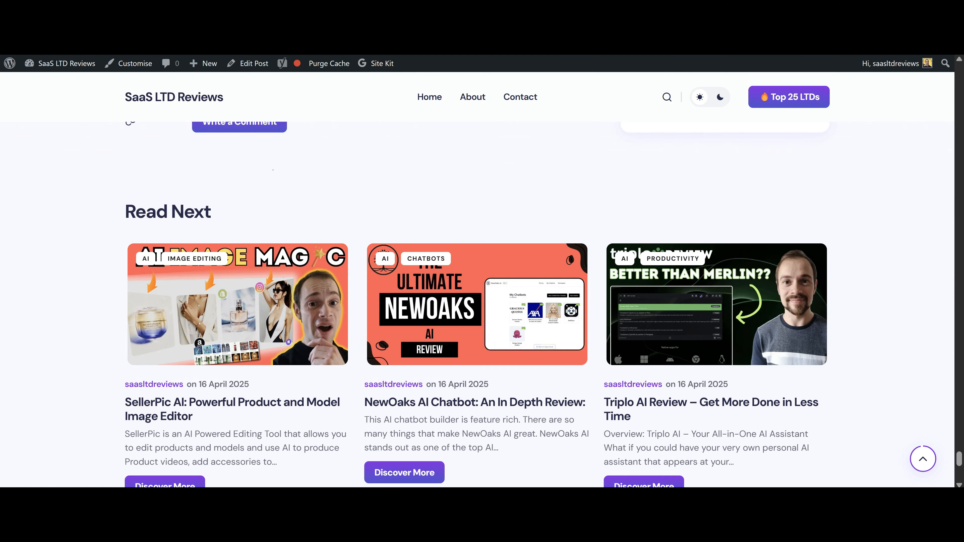
pyautogui.scroll(20, 564, 213)
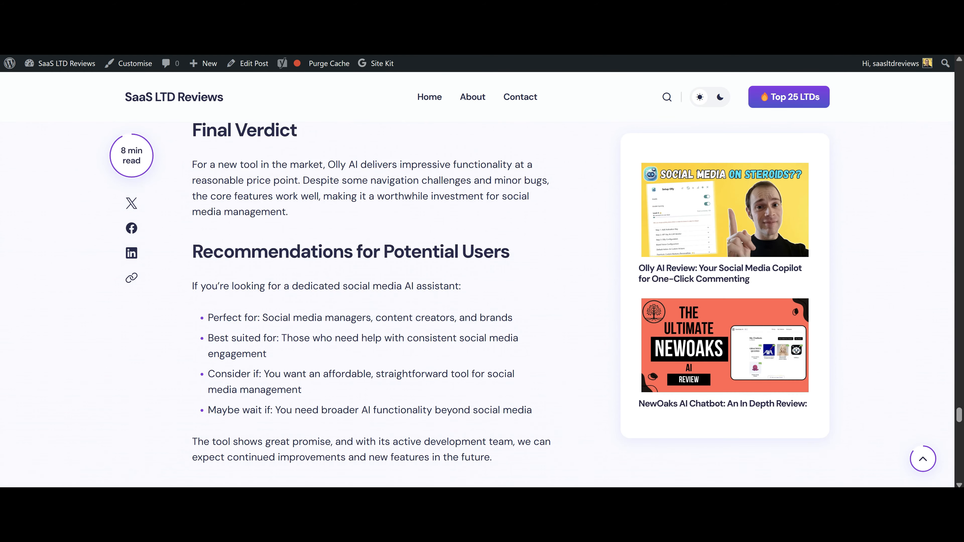
pyautogui.scroll(20, 495, 205)
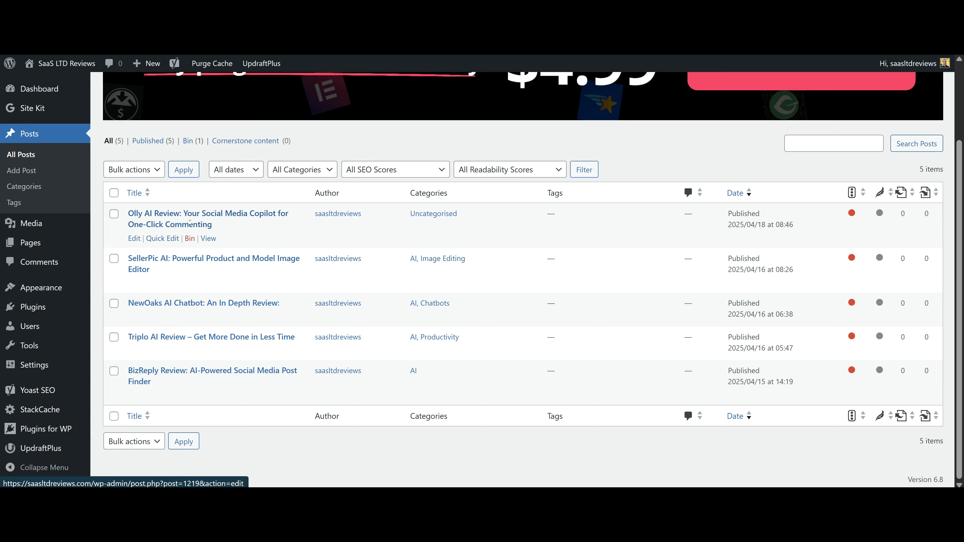
pyautogui.click(186, 224)
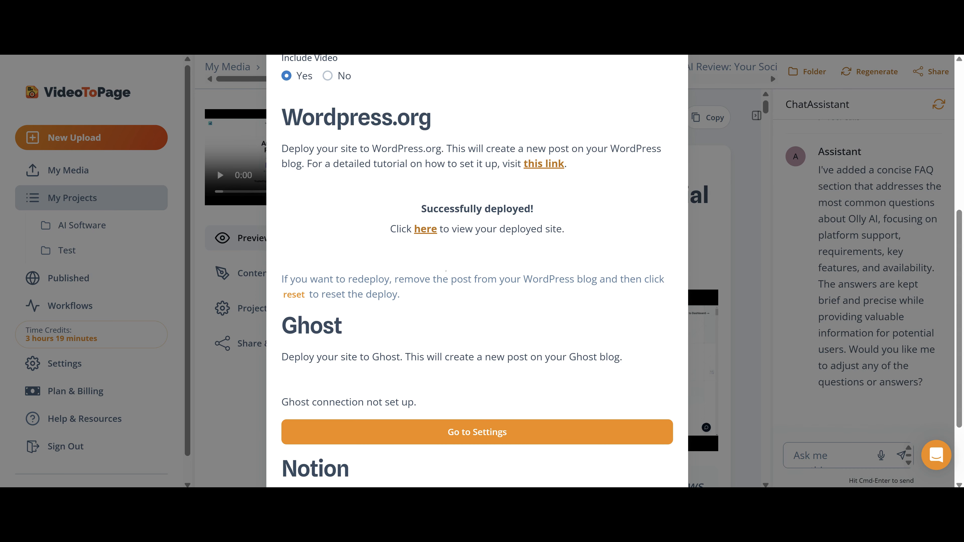
# Return to VideoToPage, look over the Ghost, Notion and WordPress export options again, and close the export dialog.
pyautogui.scroll(-3, 446, 271)
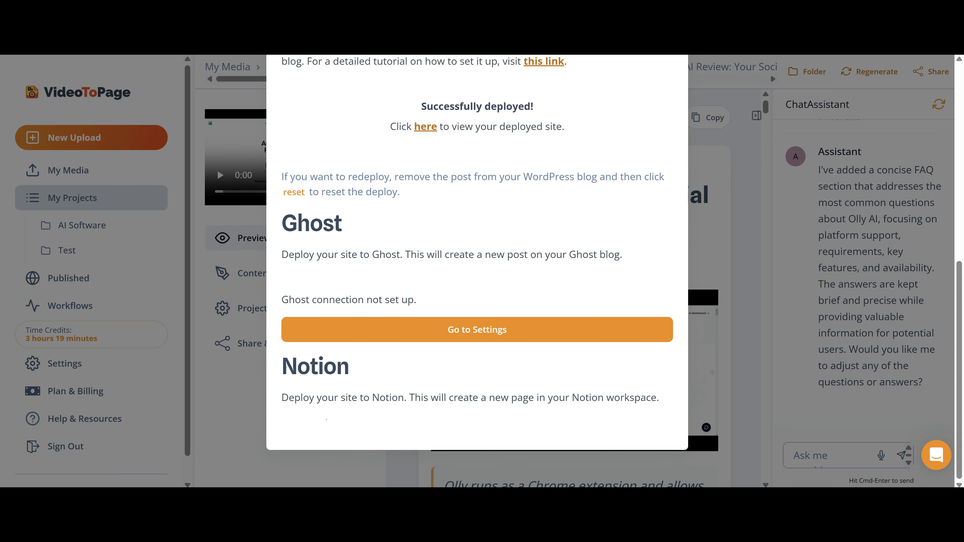
pyautogui.scroll(10, 484, 380)
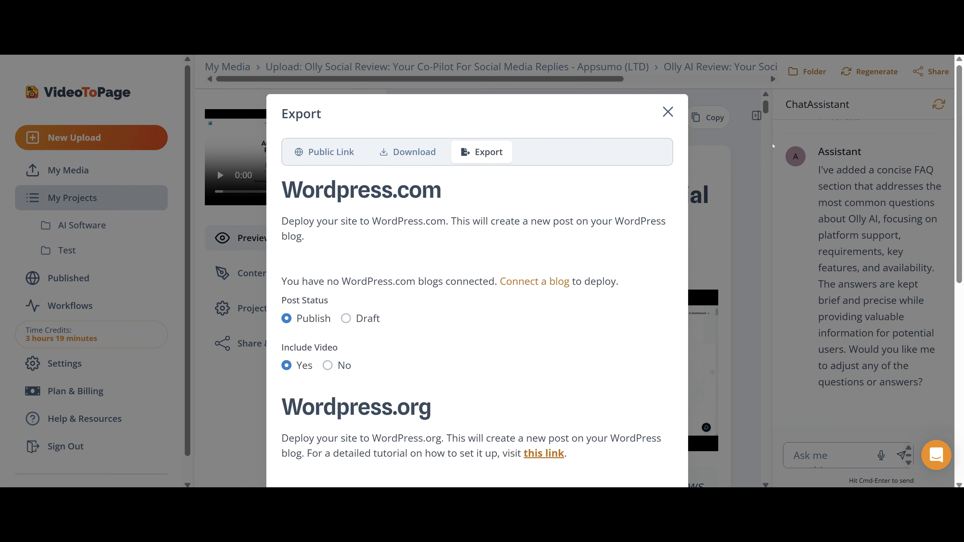
pyautogui.click(737, 147)
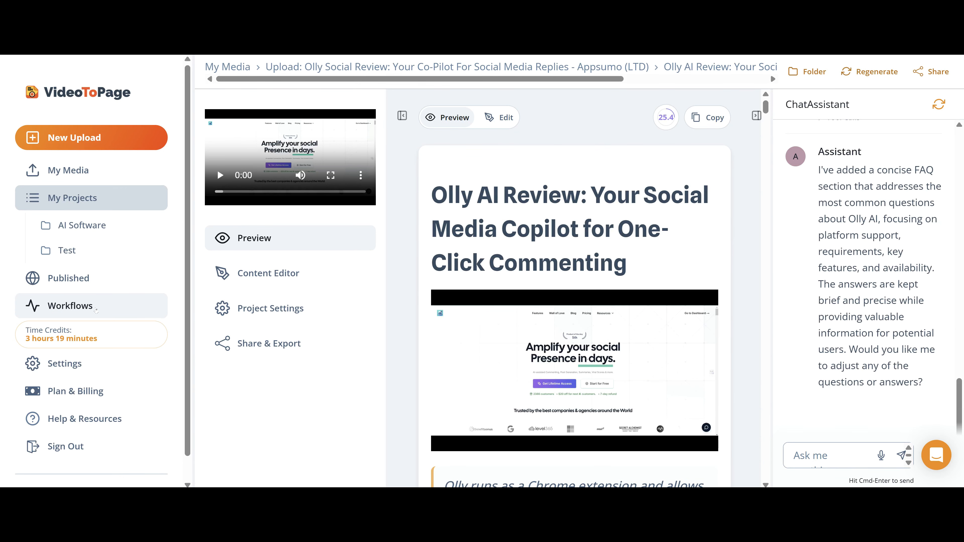
# Open the four-step Saas LTD Reviews workflow and examine its content analysis, content generation and publication stages.
pyautogui.click(113, 307)
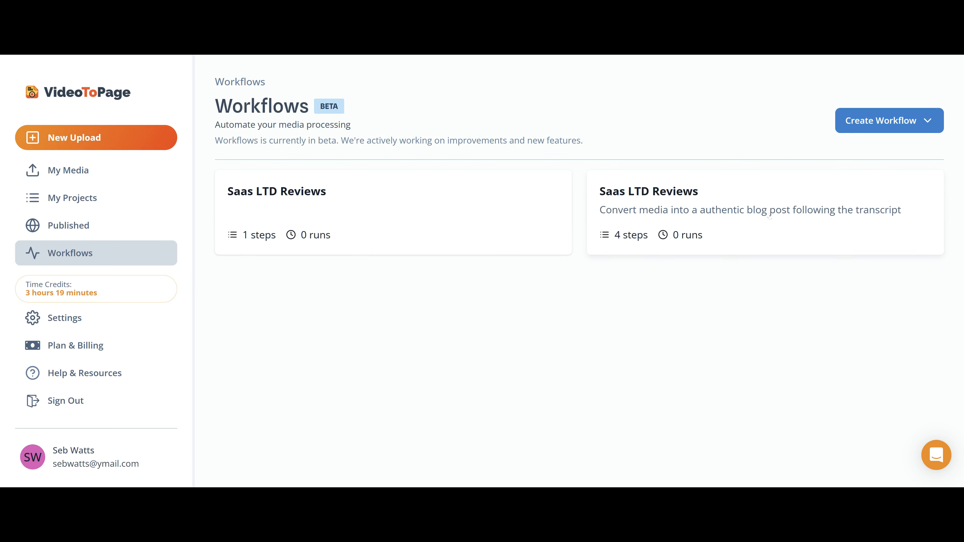
pyautogui.click(778, 209)
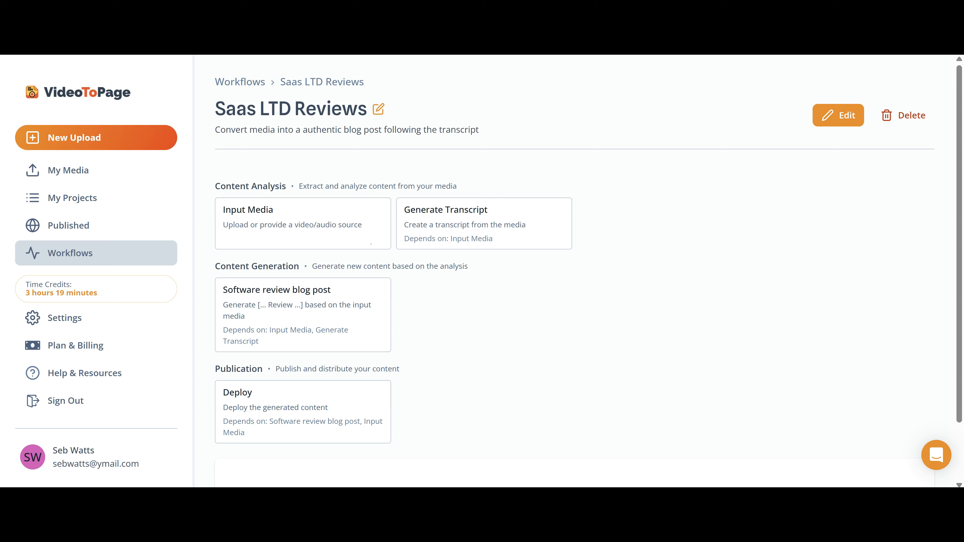
pyautogui.scroll(-2, 474, 310)
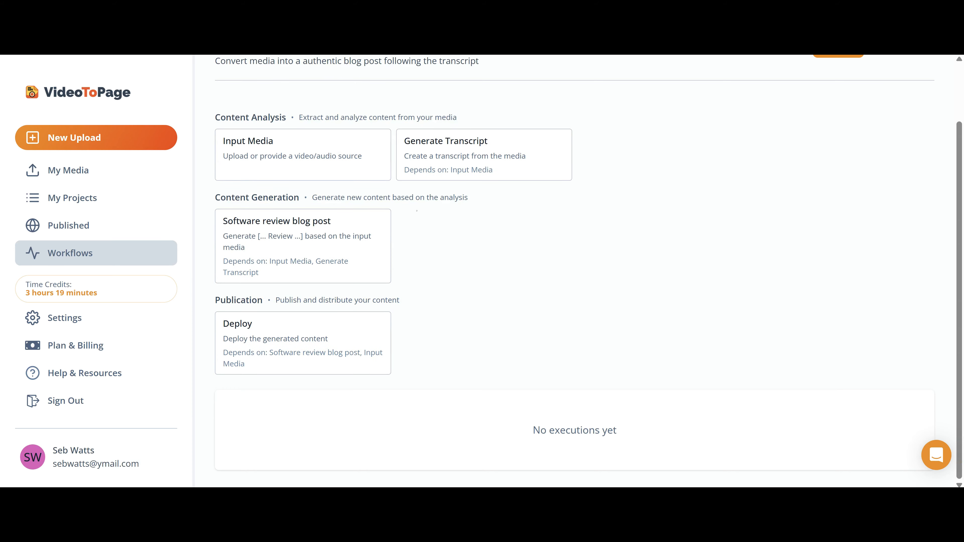
pyautogui.scroll(2, 510, 237)
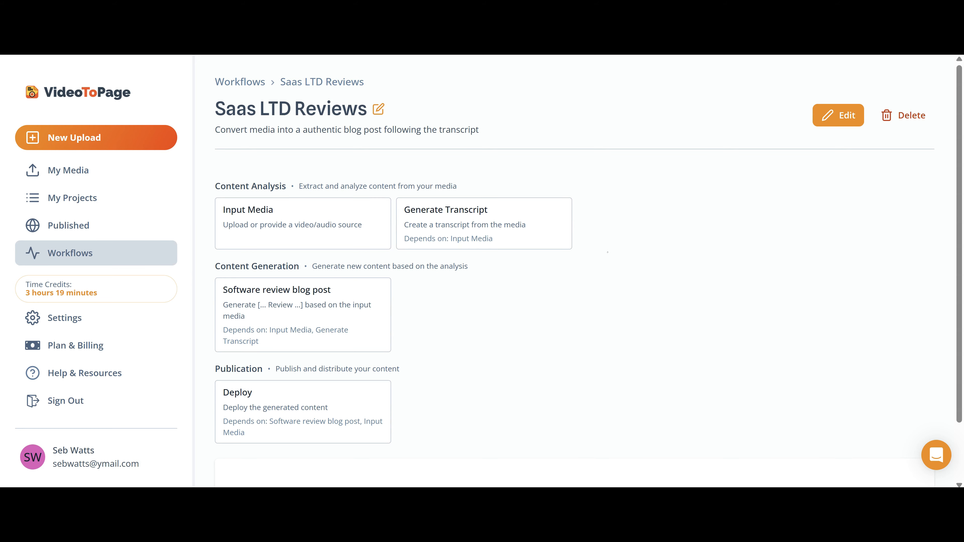
pyautogui.scroll(-2, 531, 262)
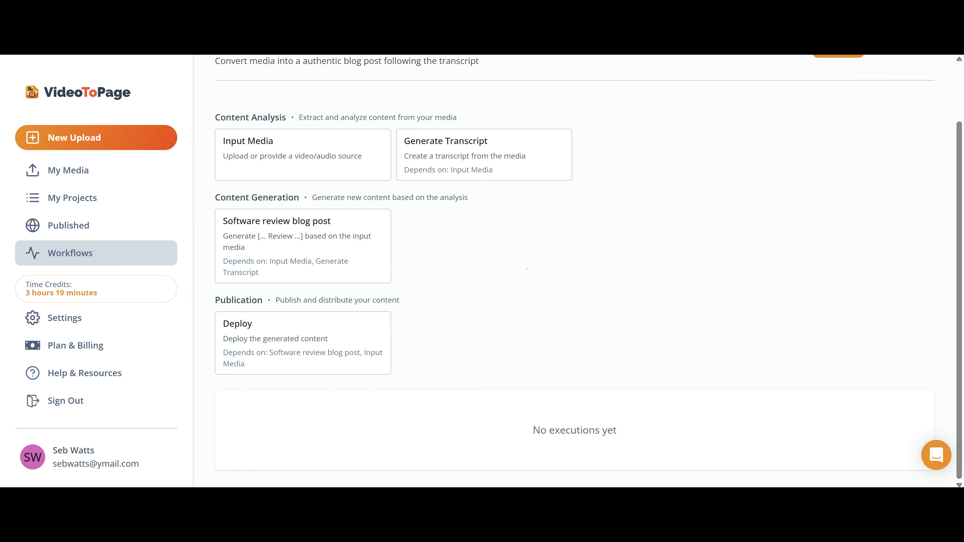
pyautogui.scroll(2, 527, 268)
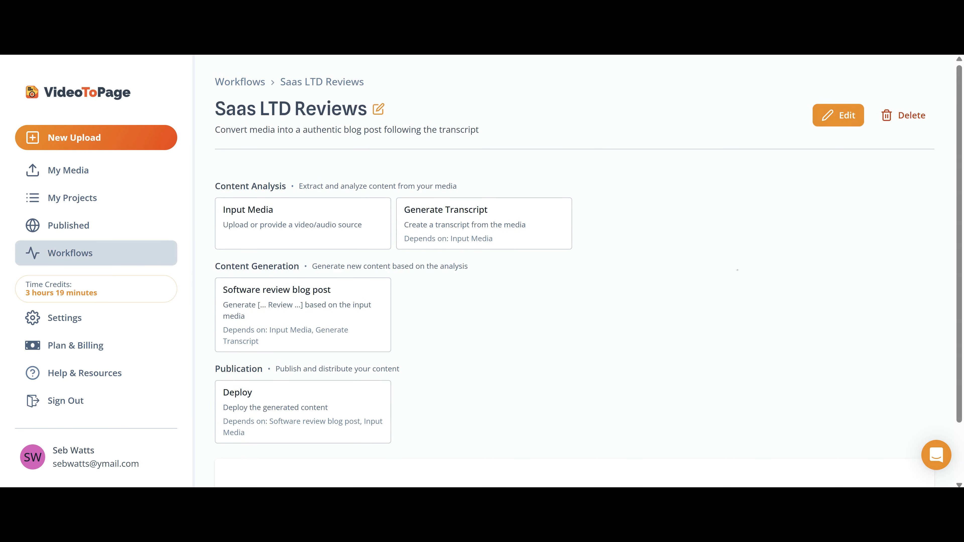
# Return to the workflow list and show the available options for creating a workflow.
pyautogui.hotkey('alt', 'Left')
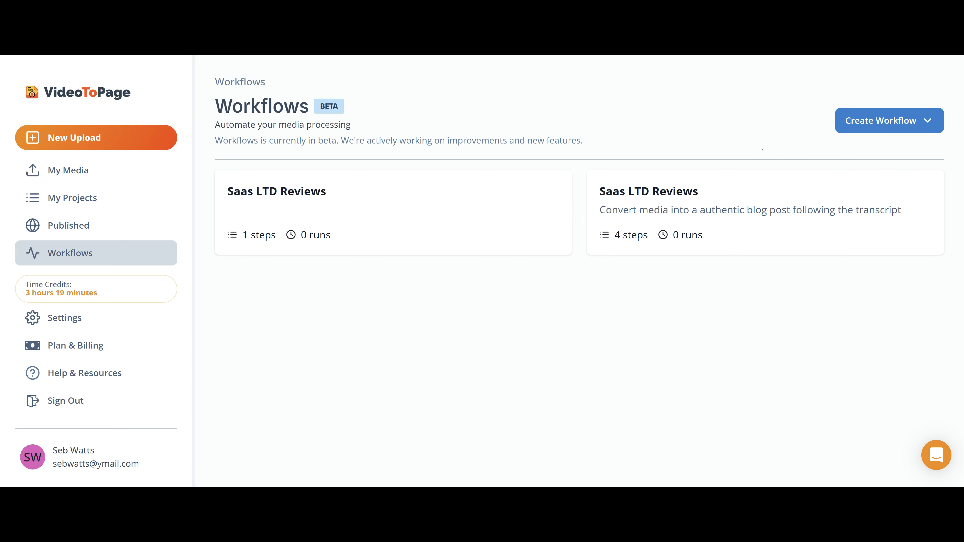
pyautogui.click(909, 114)
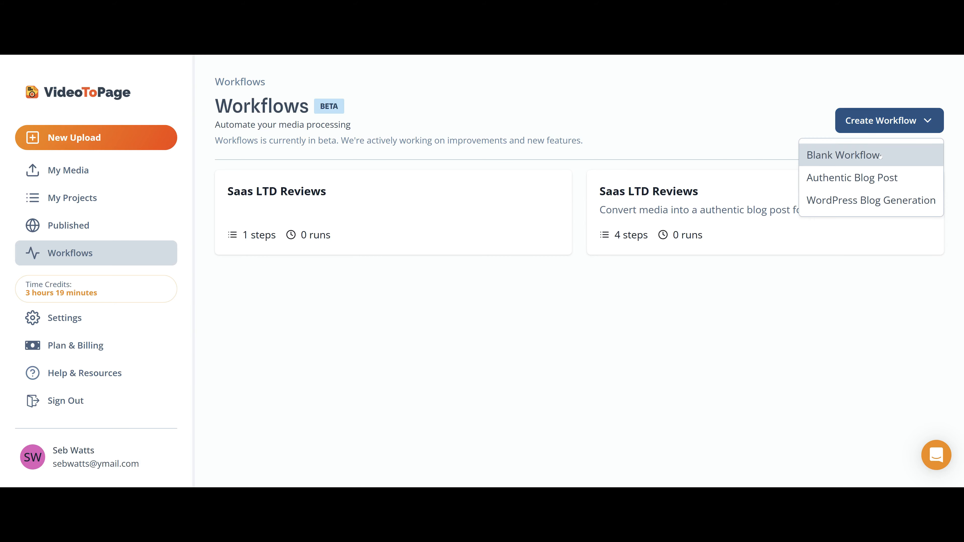